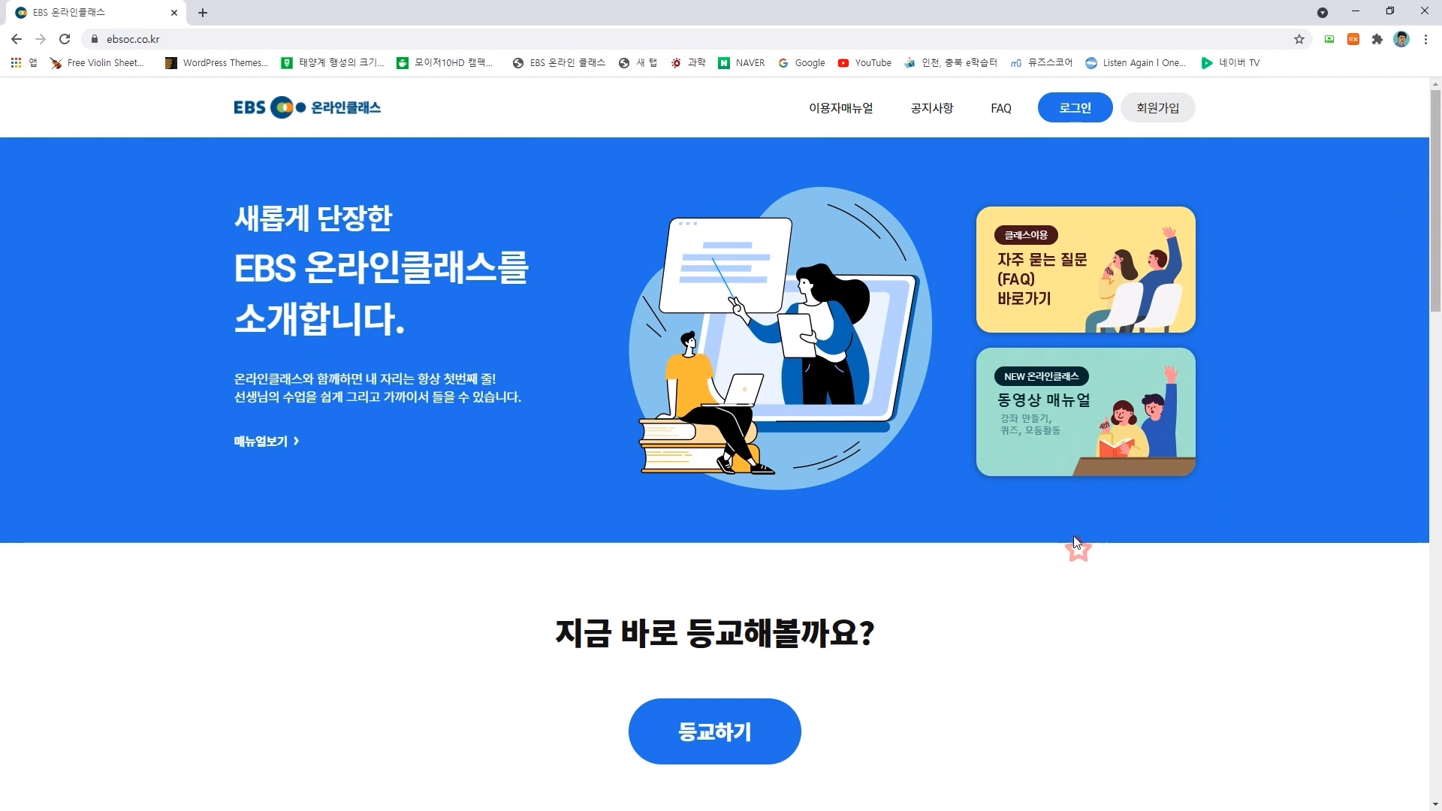
# Step: Log in with the saved account and open the class 진천상신초63 from the class list
pyautogui.click(1074, 113)
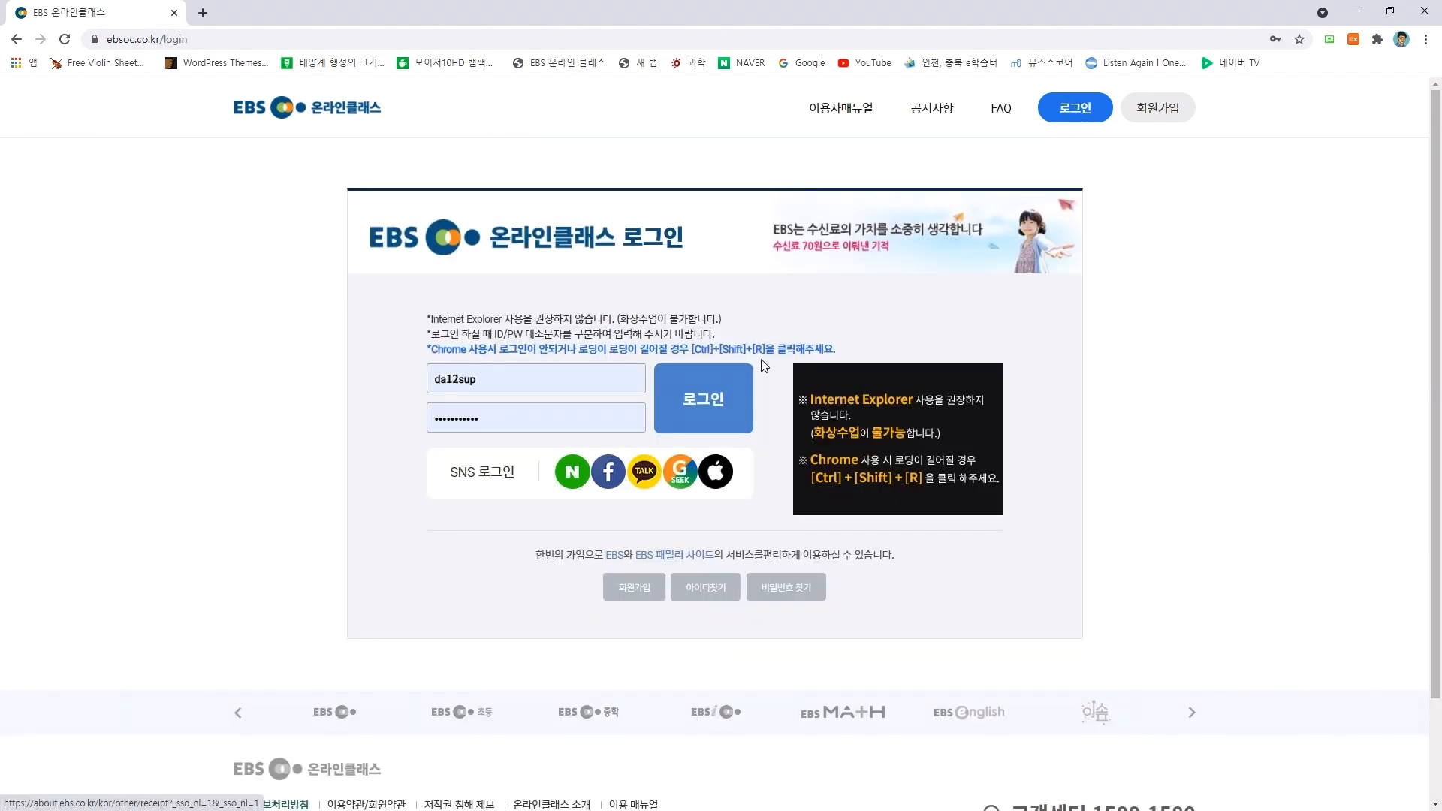
pyautogui.click(704, 404)
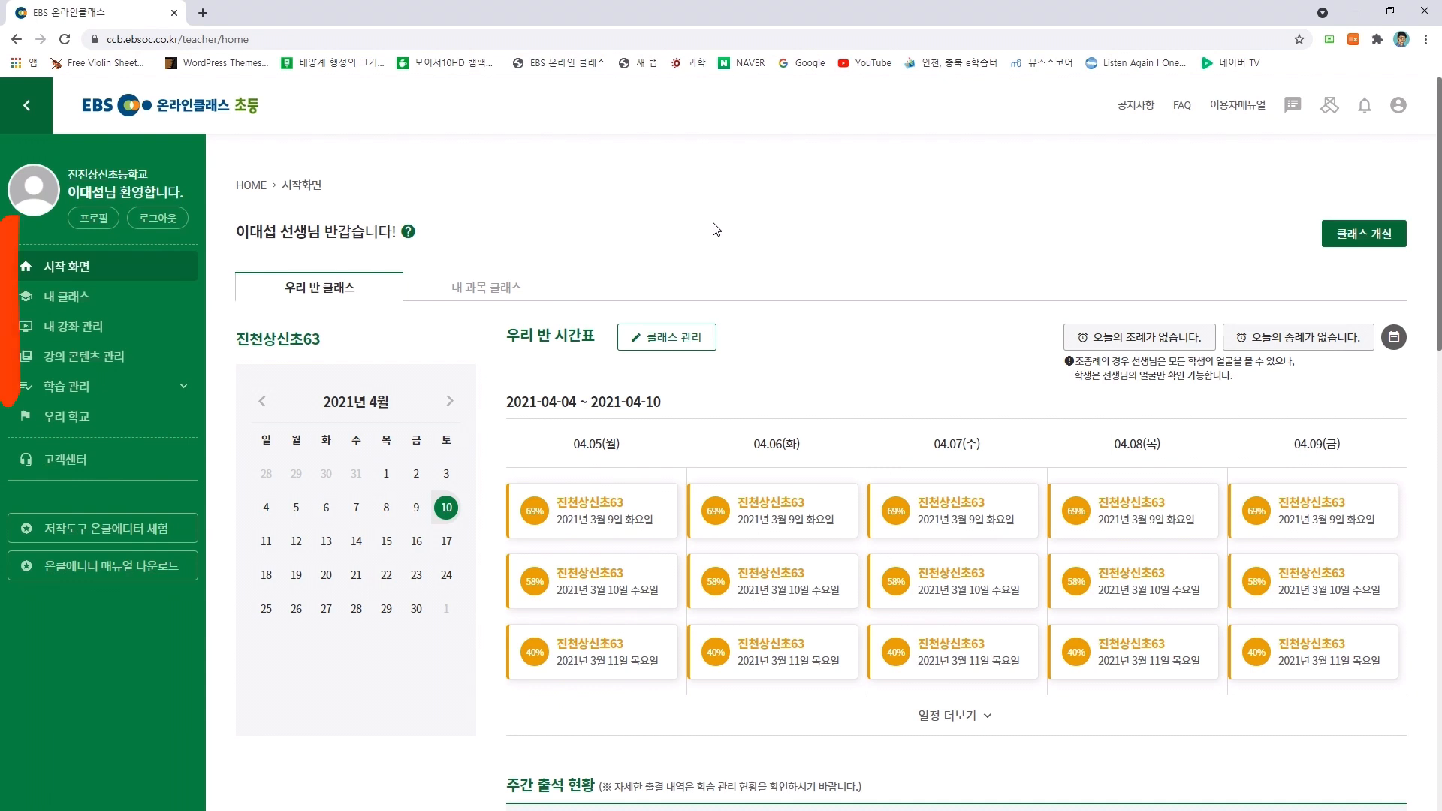
pyautogui.click(101, 305)
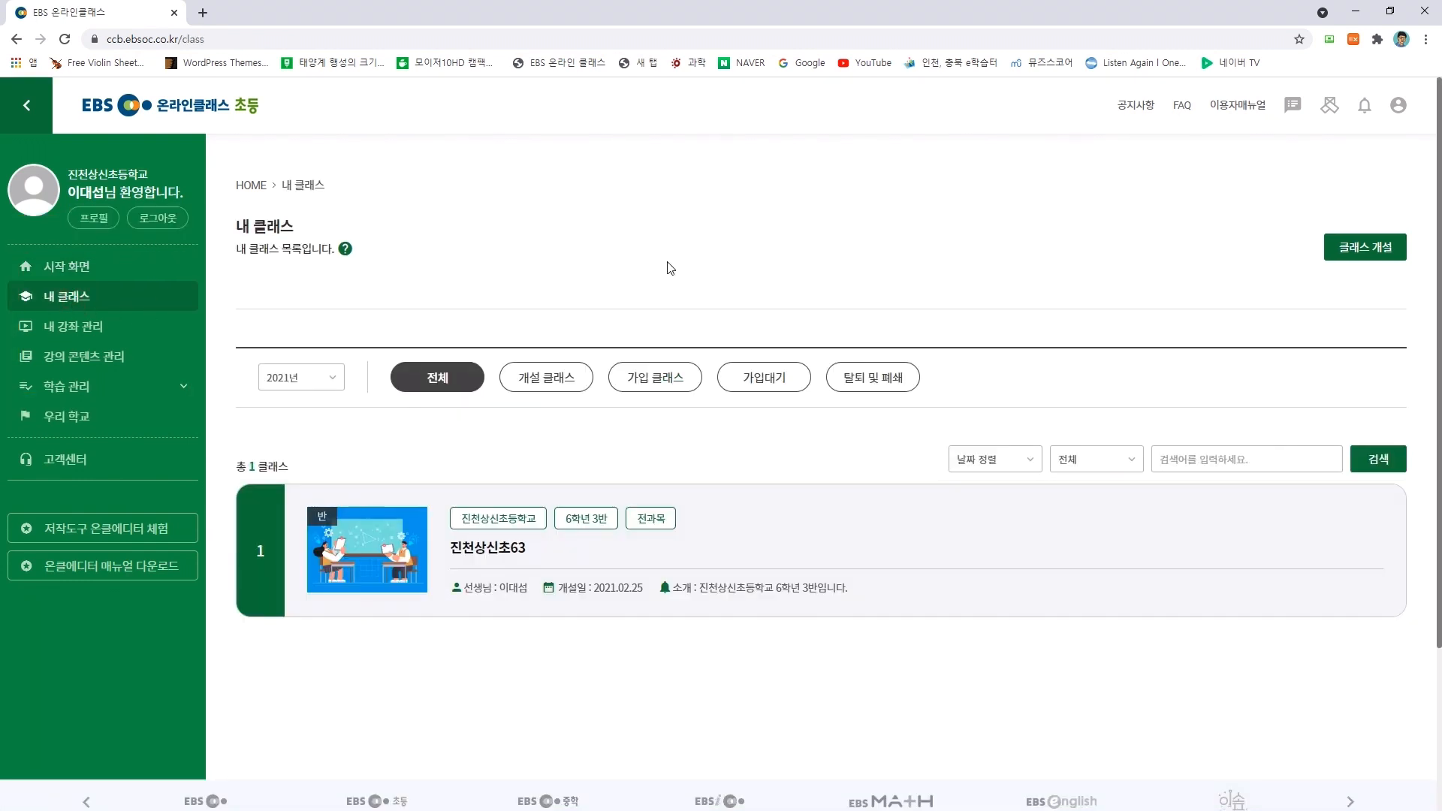
pyautogui.click(512, 548)
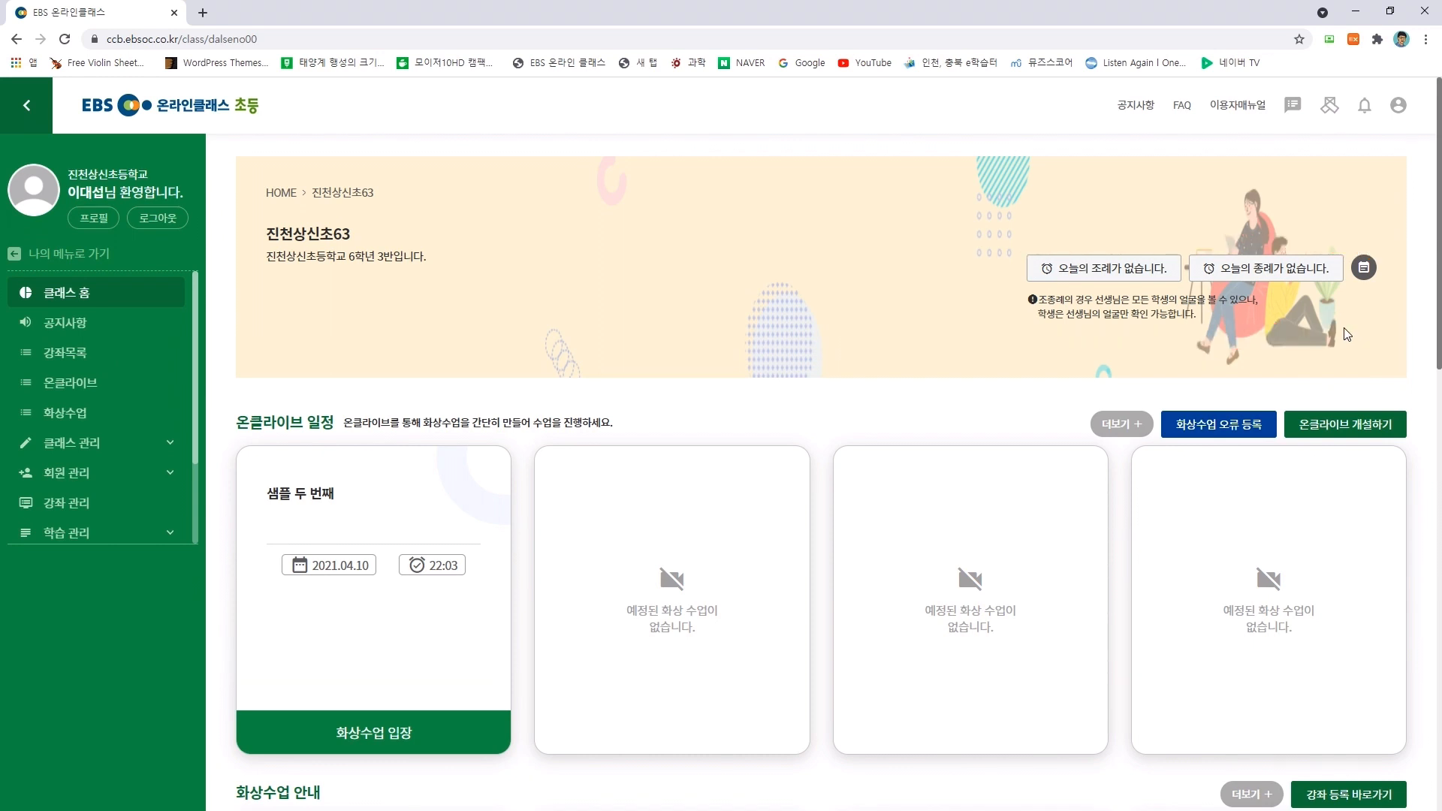
# Step: Open the class's weekly 조례 and 종례 schedule for editing and submit it
pyautogui.click(1134, 271)
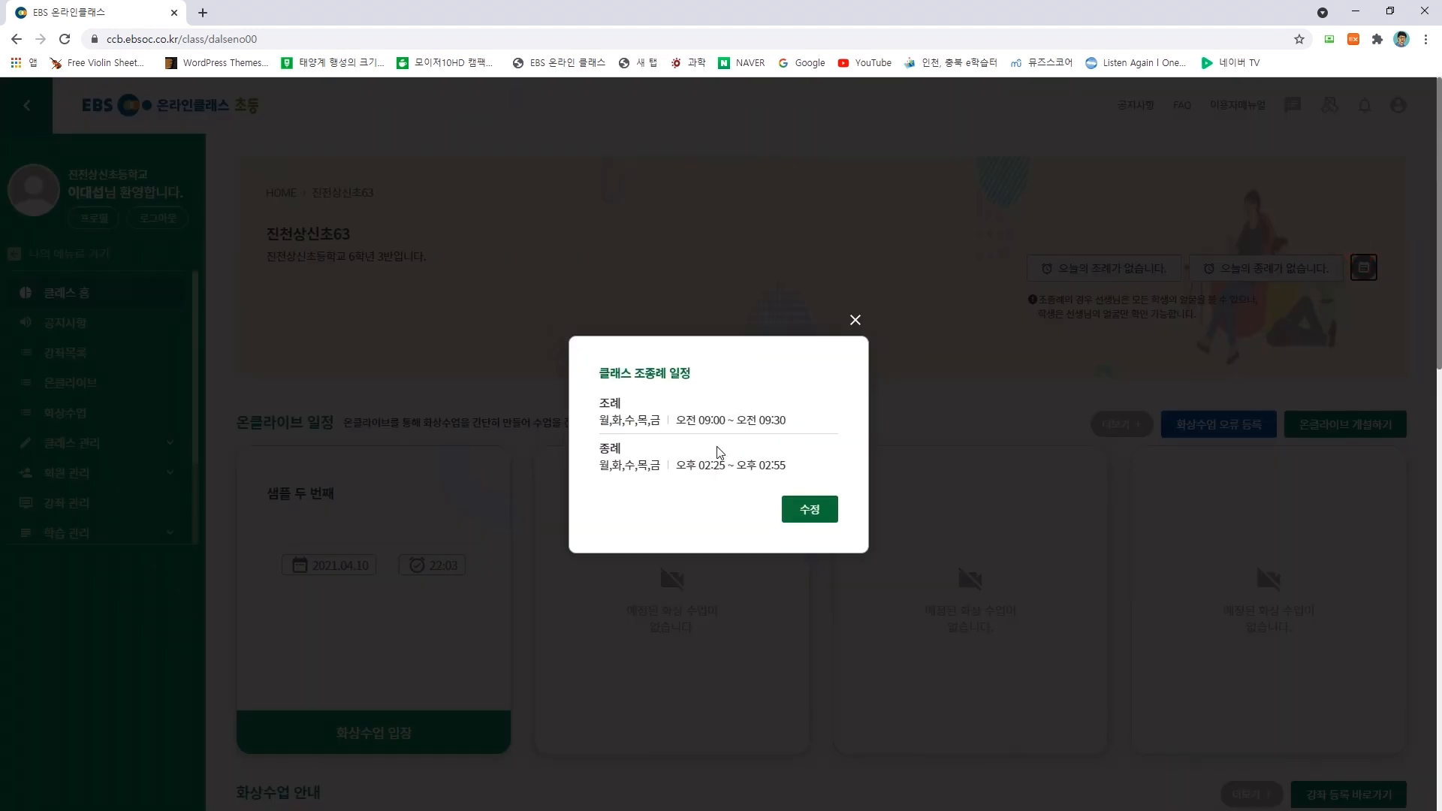
pyautogui.click(855, 319)
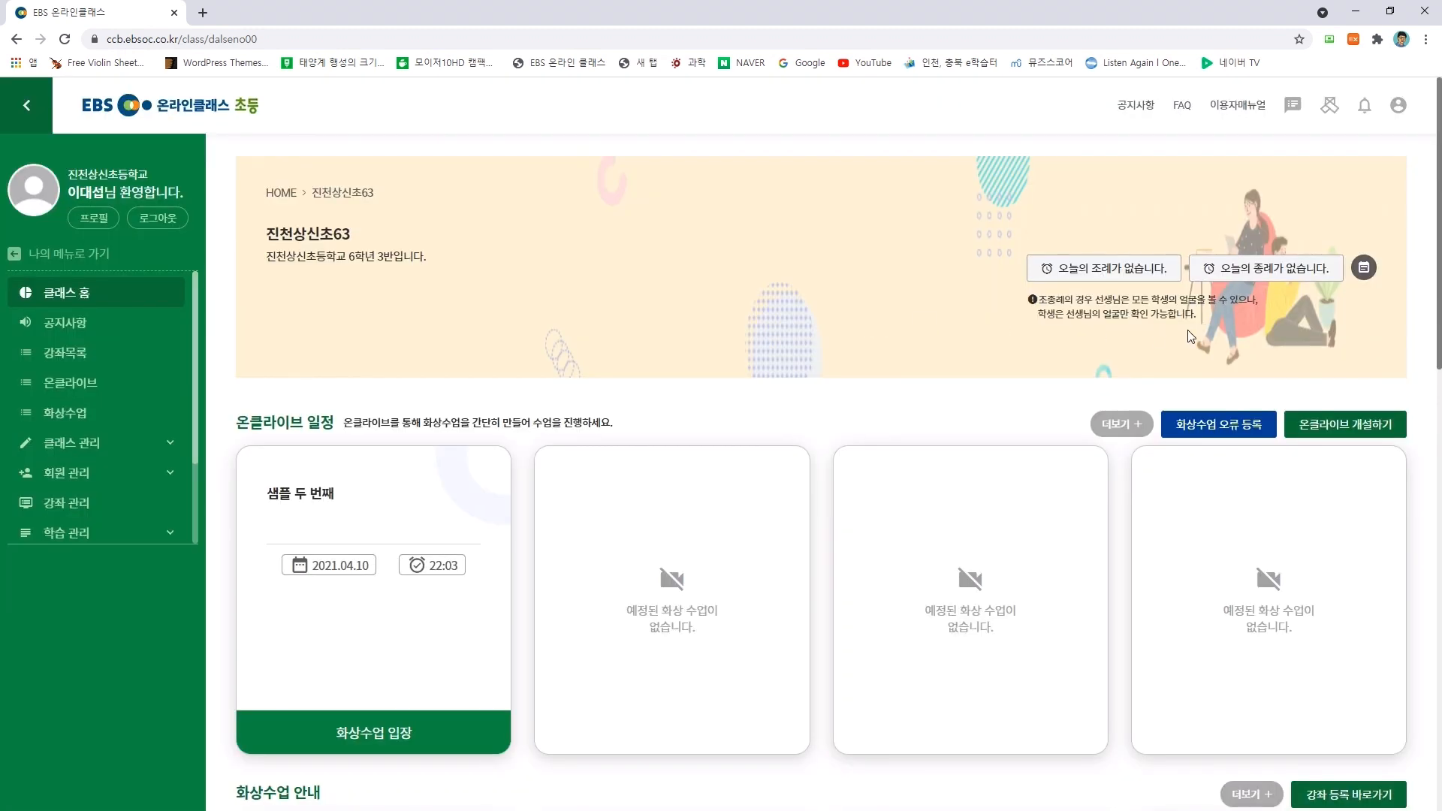
pyautogui.click(1367, 270)
pyautogui.click(802, 505)
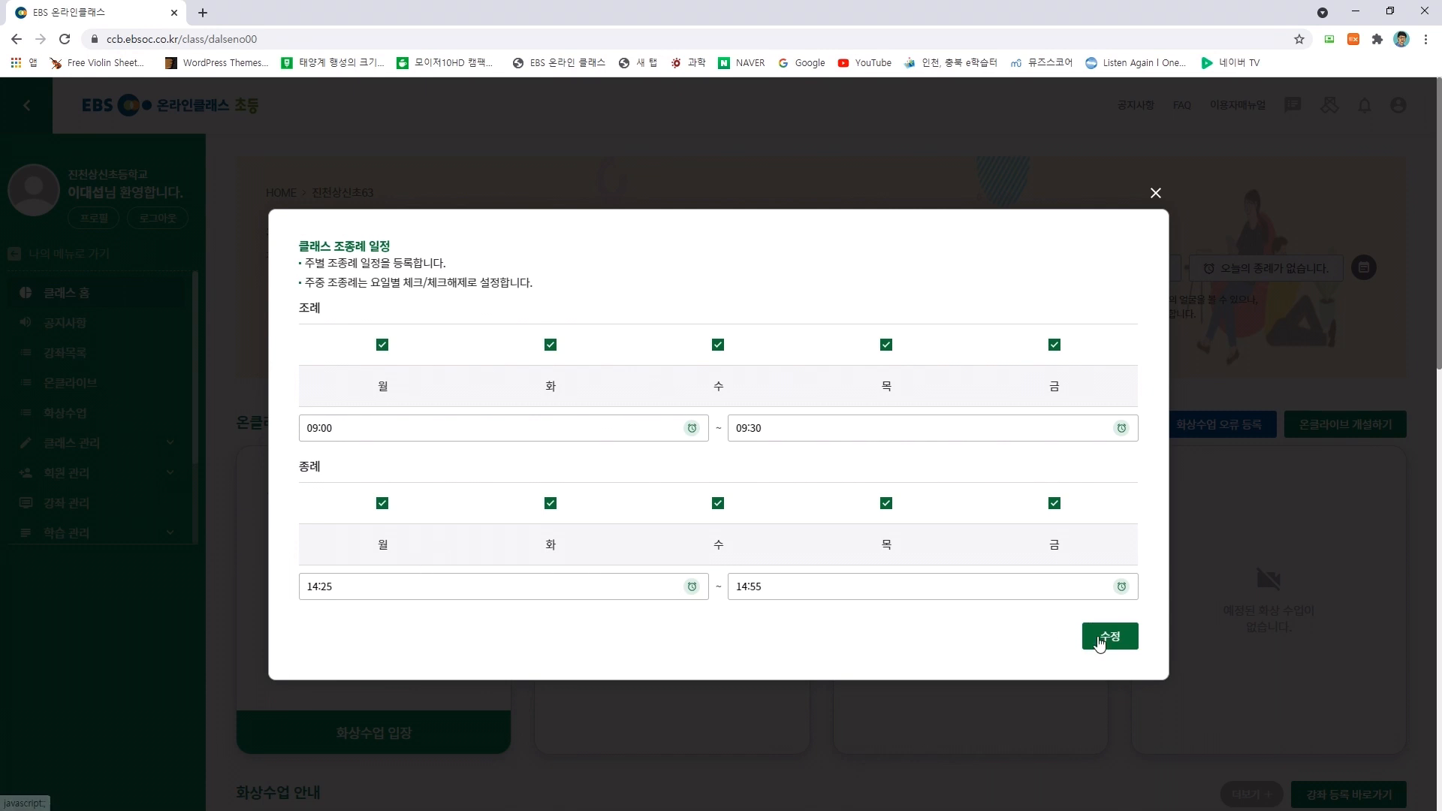
pyautogui.click(1101, 643)
pyautogui.click(853, 124)
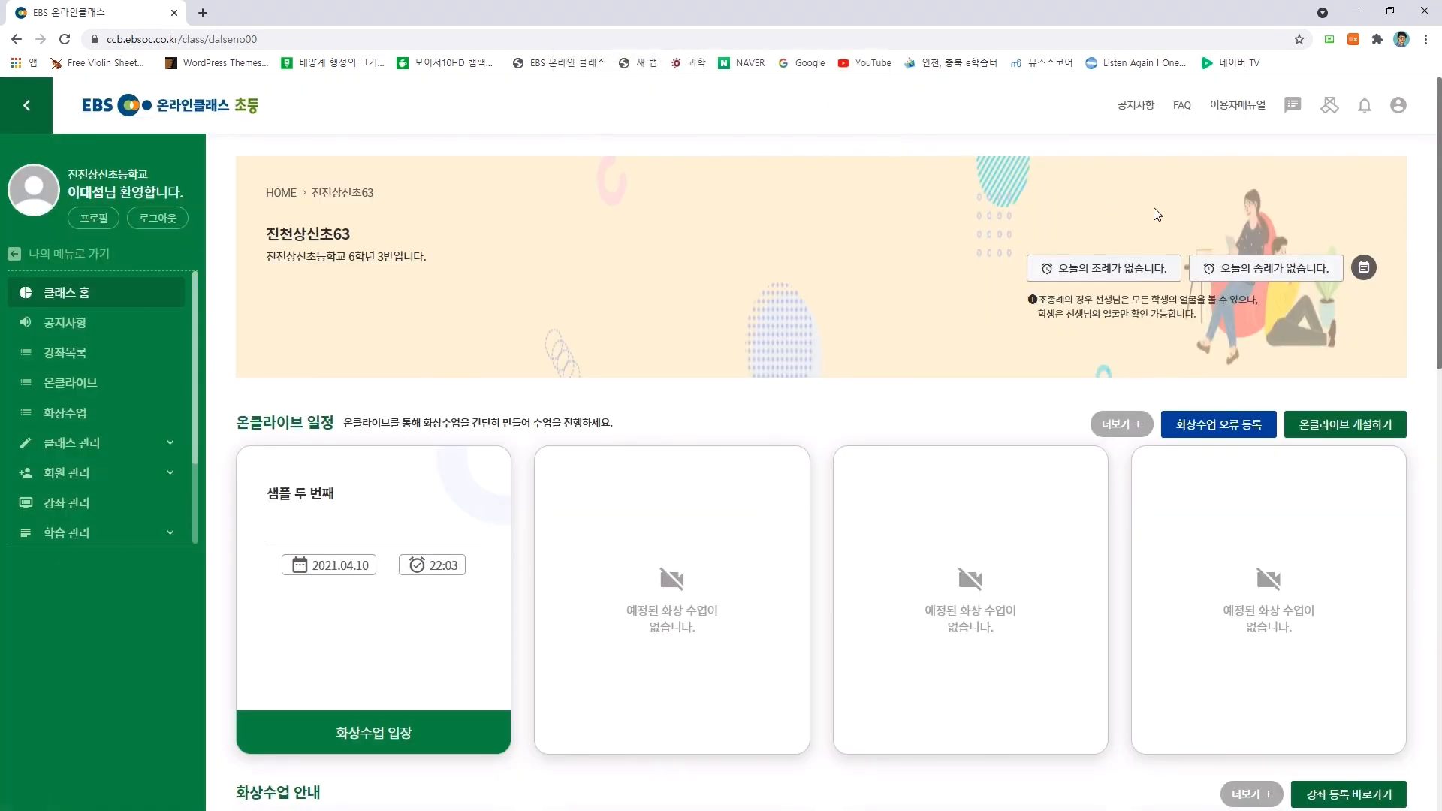
# Step: Examine the 조종례 note, the 온클라이브 일정 section and the 화상수업 안내 section on the class home
pyautogui.moveTo(1047, 300); pyautogui.dragTo(1238, 316)
pyautogui.click(1238, 315)
pyautogui.scroll(-5, 733, 488)
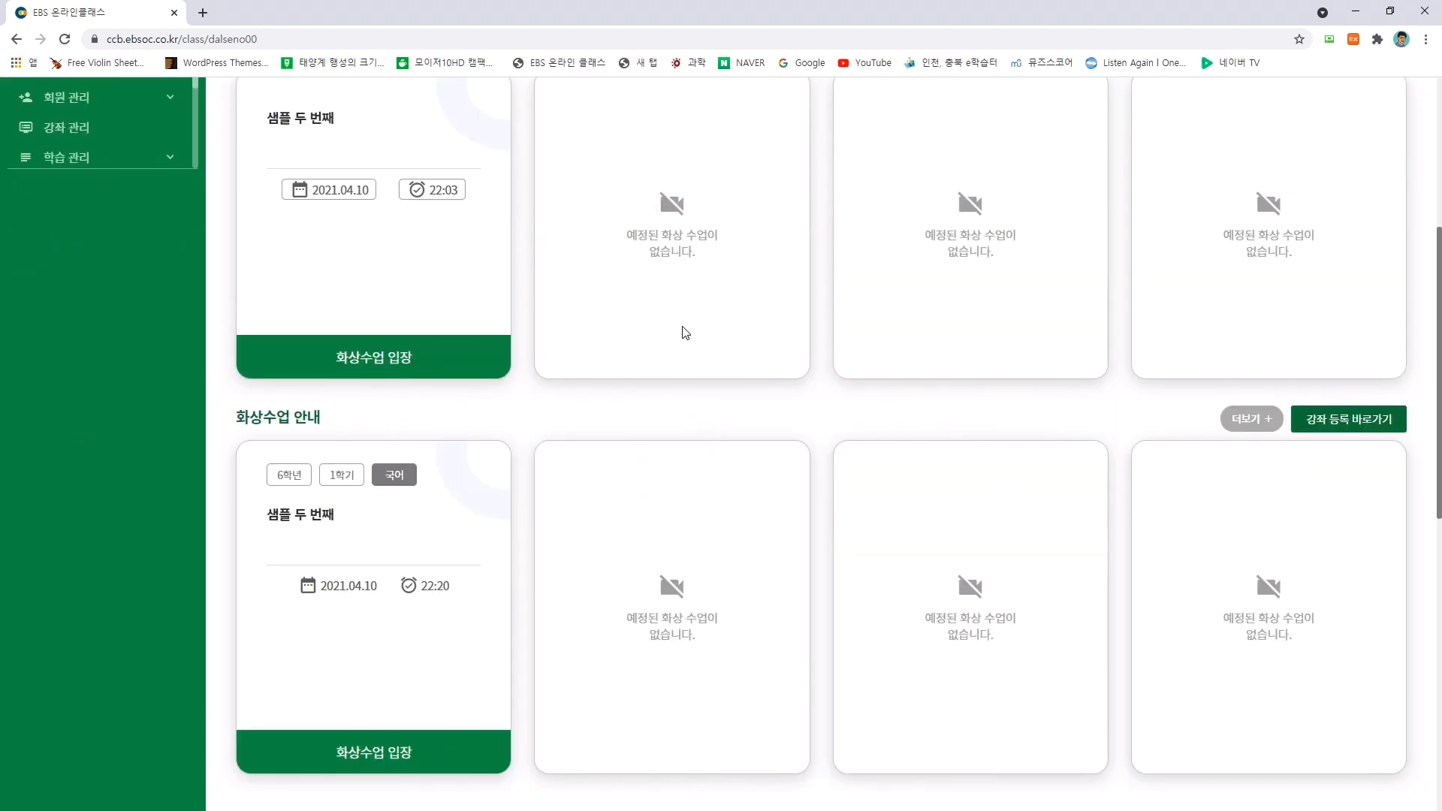
pyautogui.scroll(3, 685, 323)
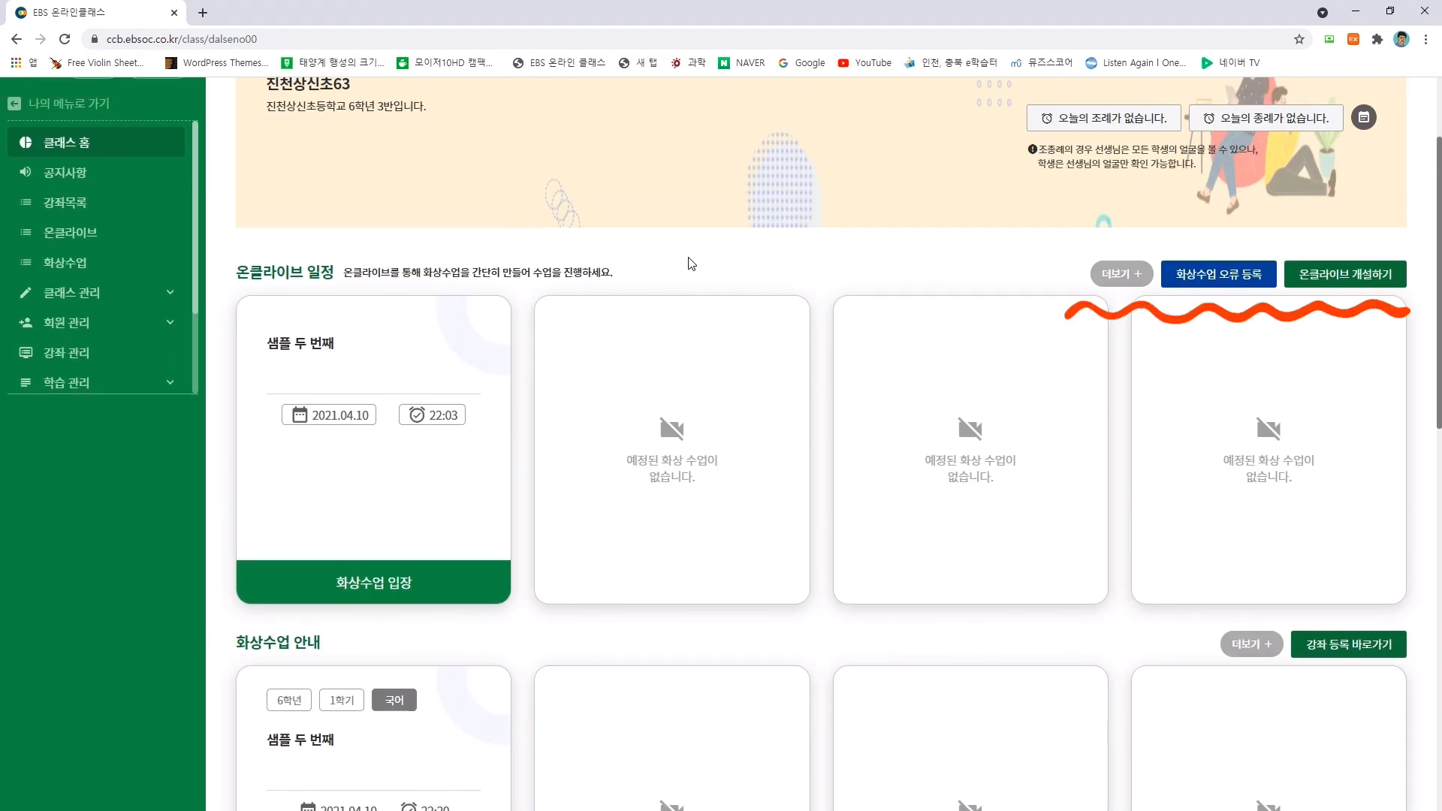
pyautogui.moveTo(268, 274); pyautogui.dragTo(631, 274)
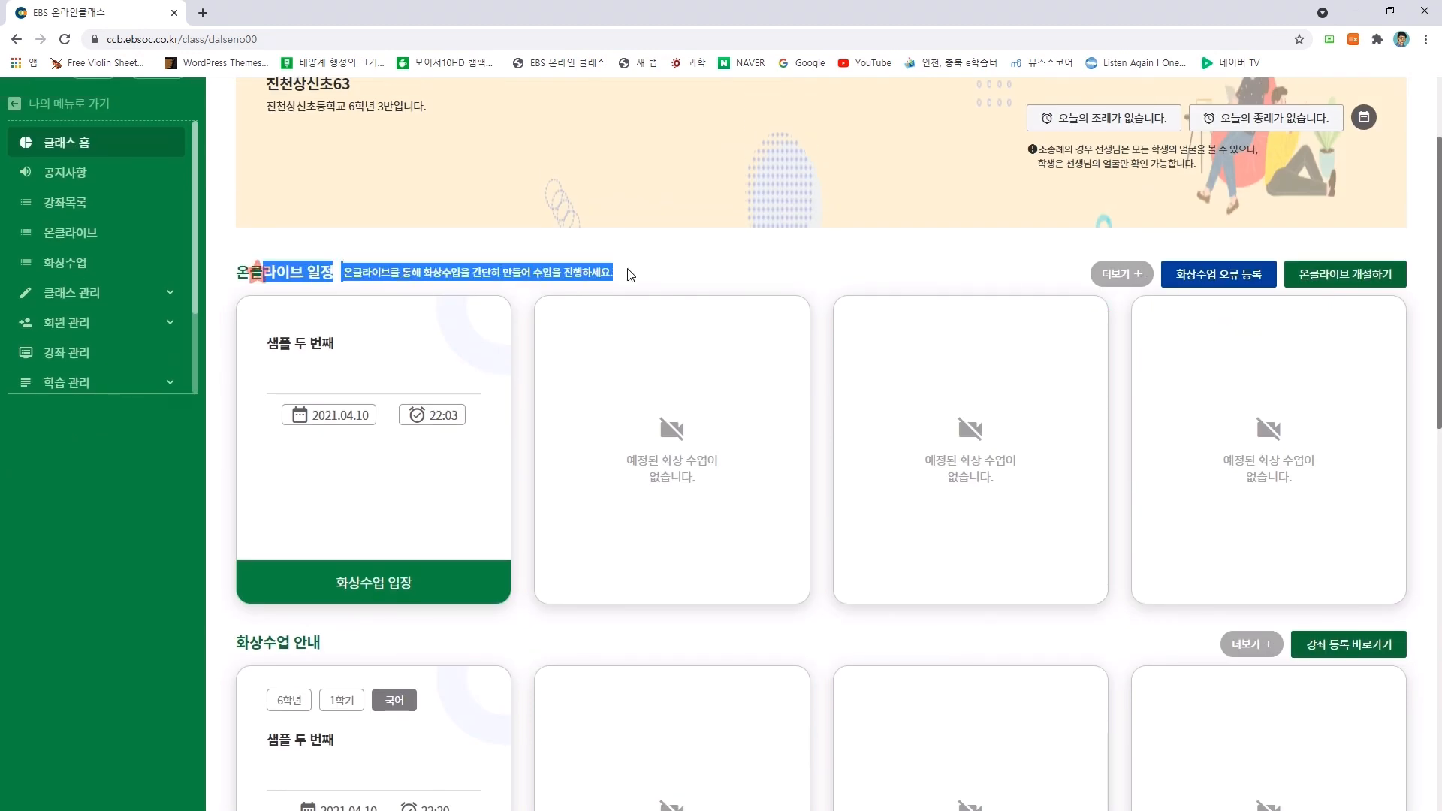
pyautogui.click(686, 263)
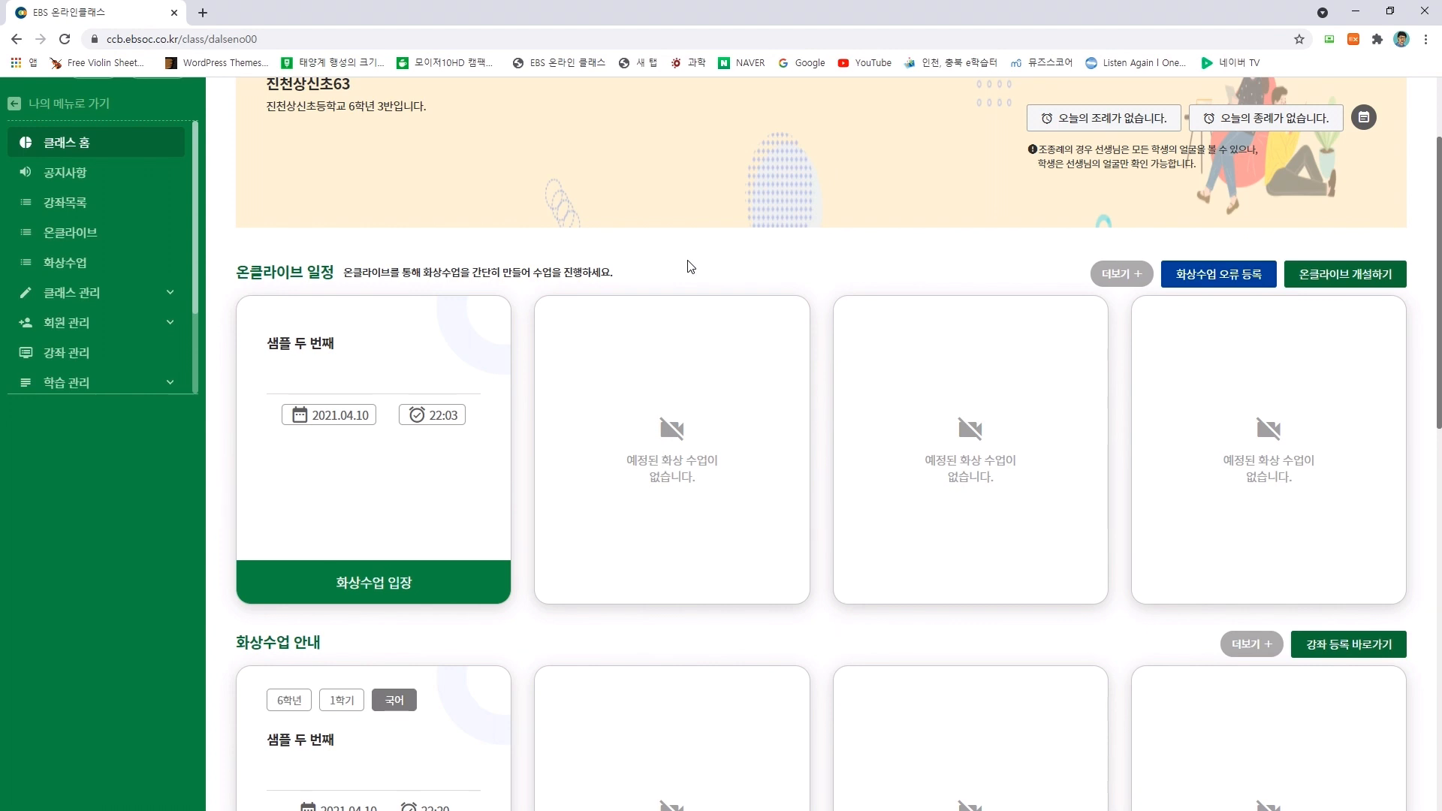
pyautogui.scroll(2, 687, 263)
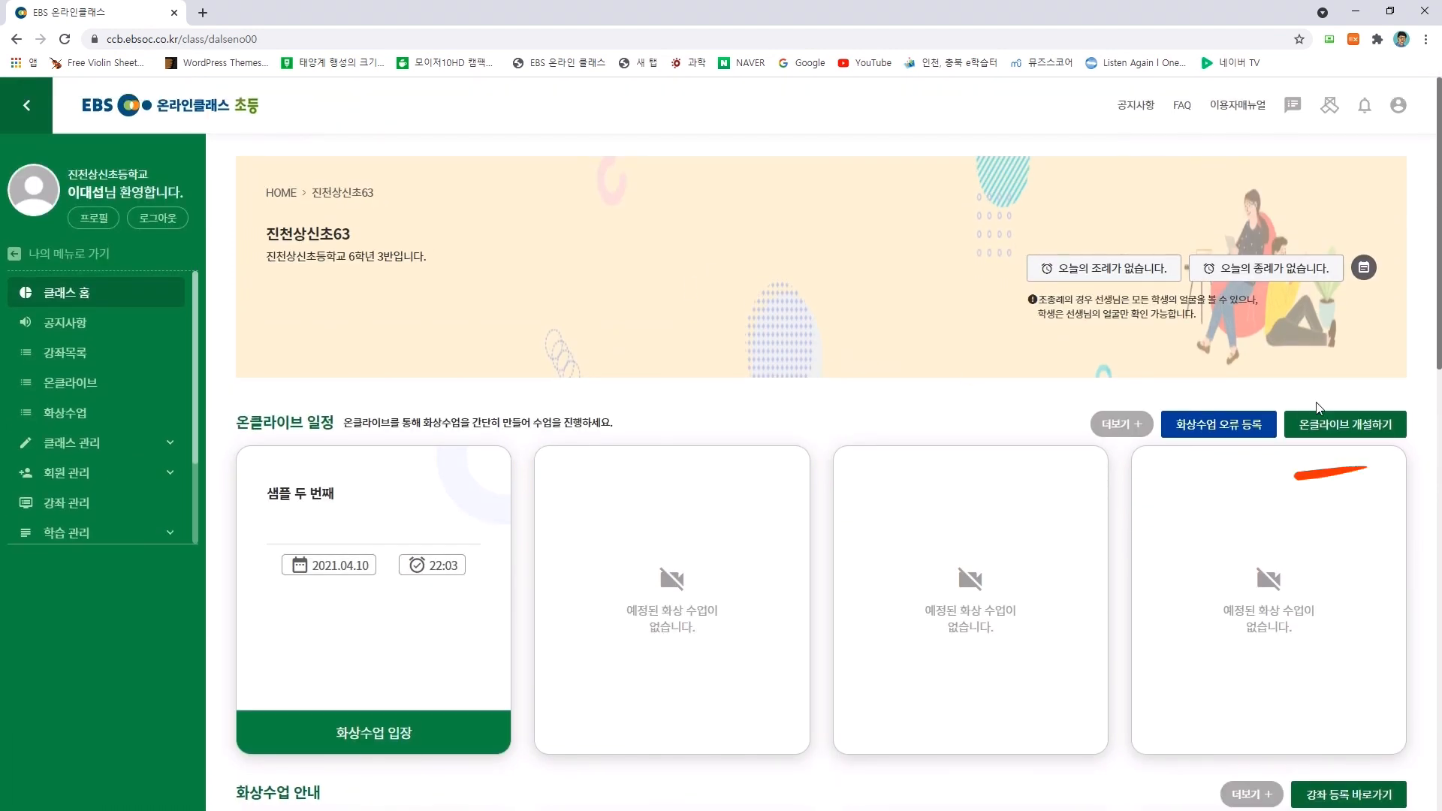
# Step: Create a 온클라이브 session named 샘플 세 번째 with the start time 지금 바로
pyautogui.click(1358, 426)
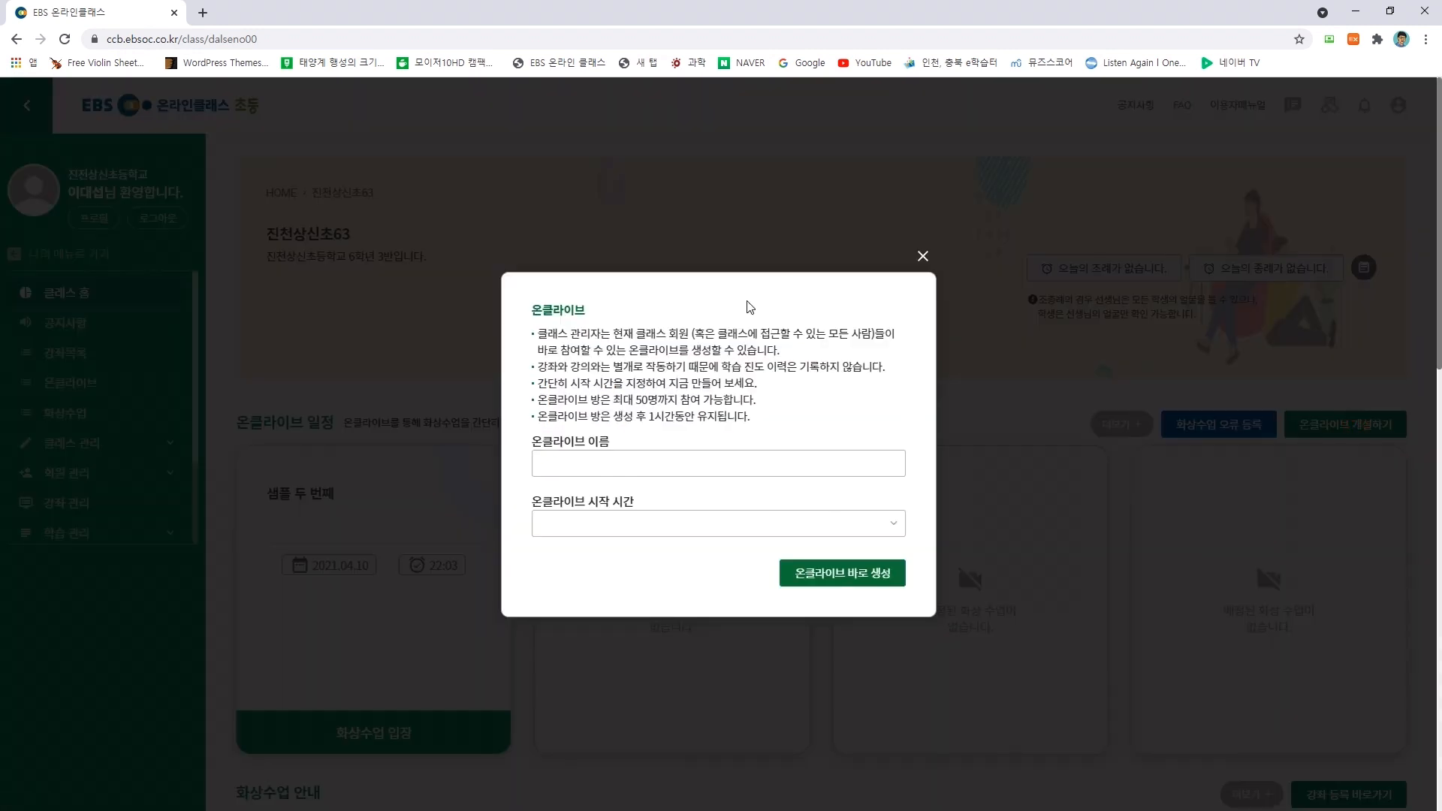
pyautogui.click(613, 461)
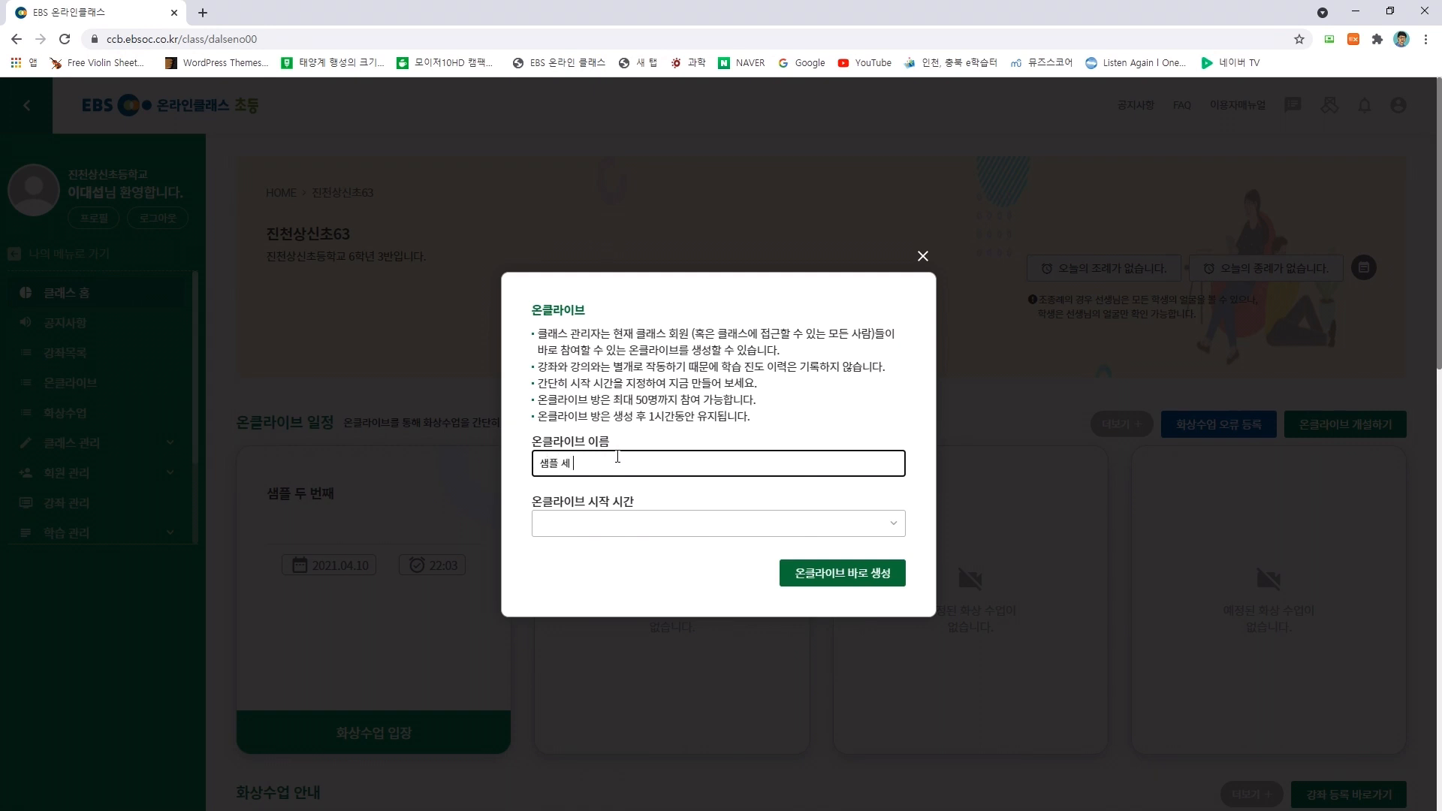
pyautogui.click(596, 530)
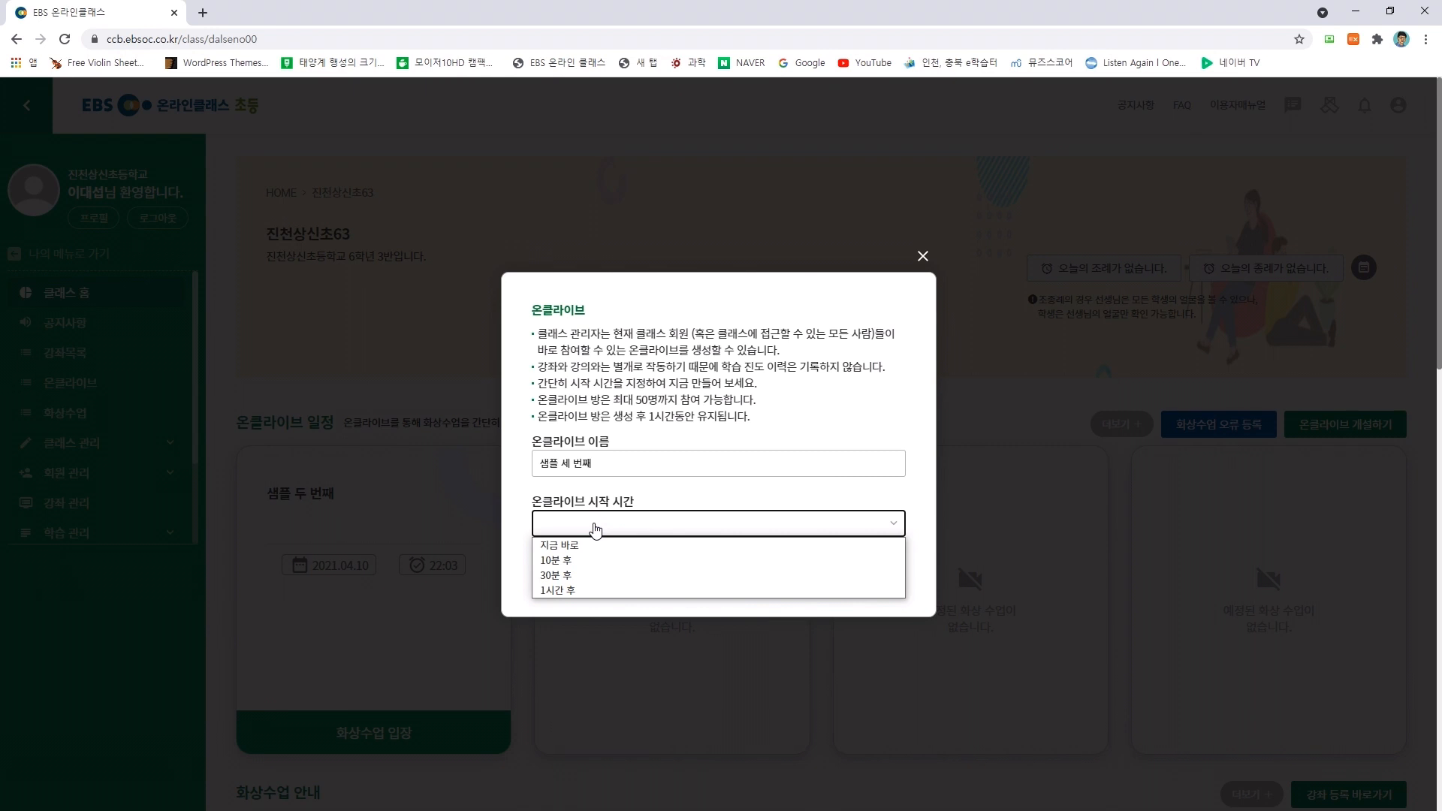
pyautogui.click(580, 546)
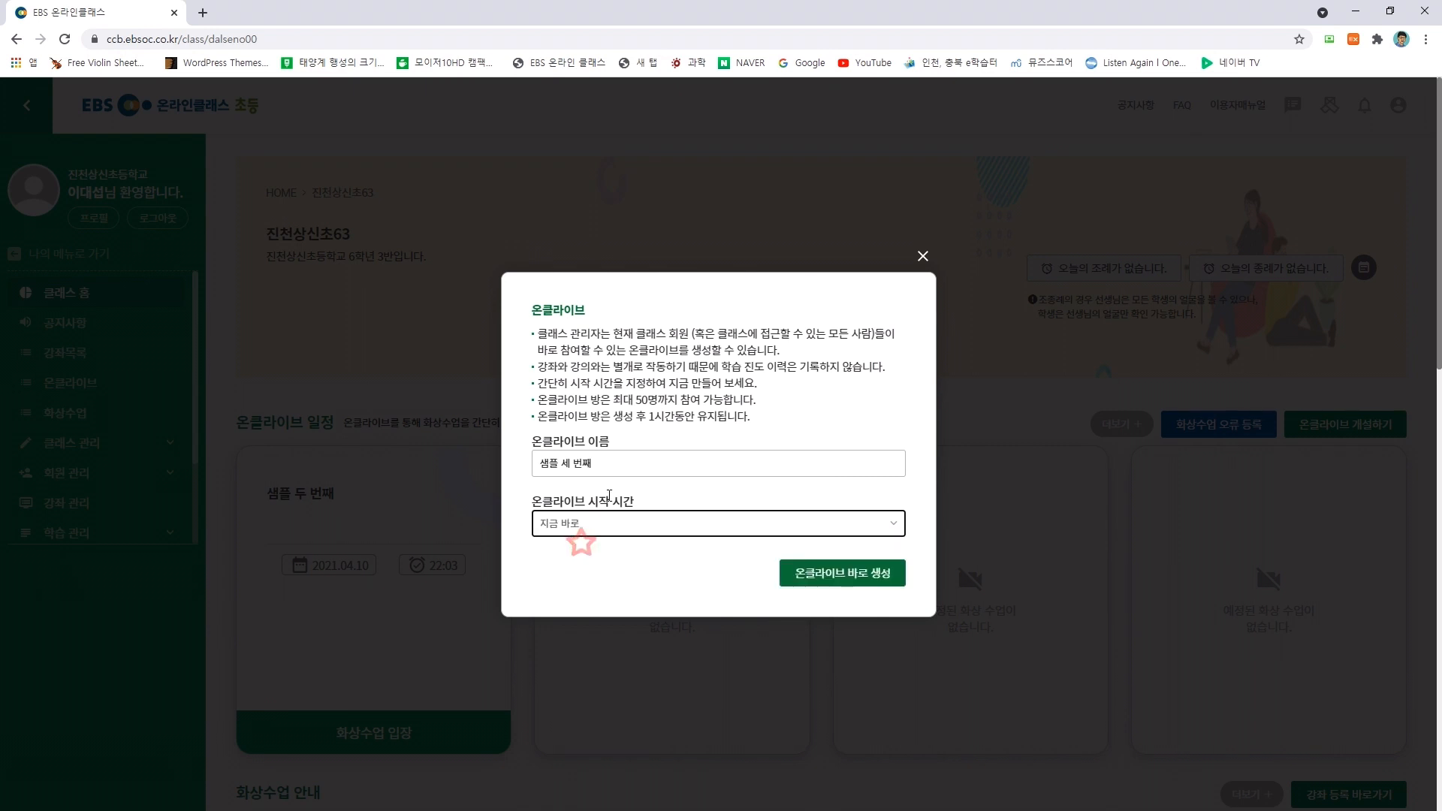
pyautogui.click(865, 586)
# Step: Enter the 샘플 세 번째 video class with USB2.0 PC CAMERA and a muted microphone, and start the lesson
pyautogui.scroll(-1, 742, 512)
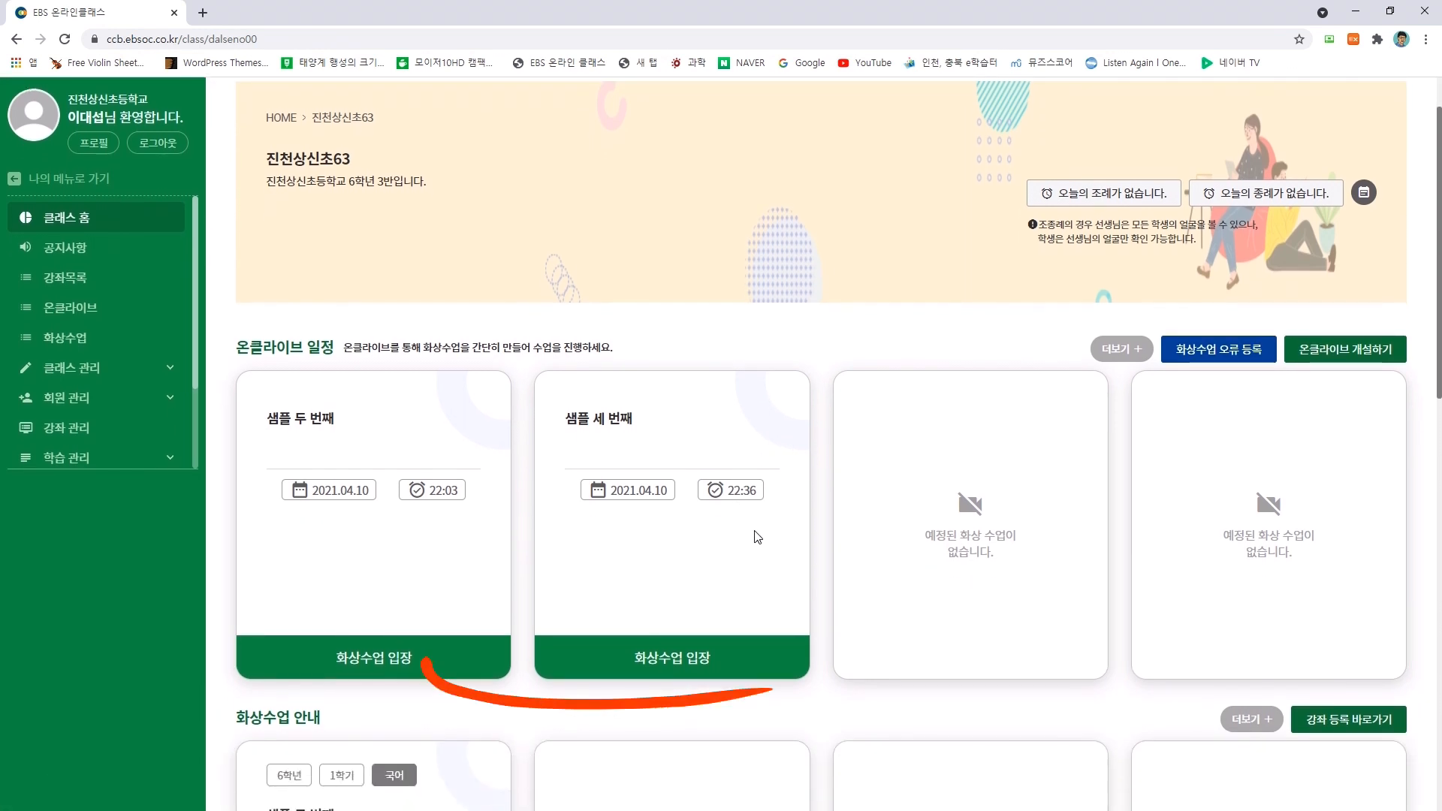
pyautogui.click(698, 661)
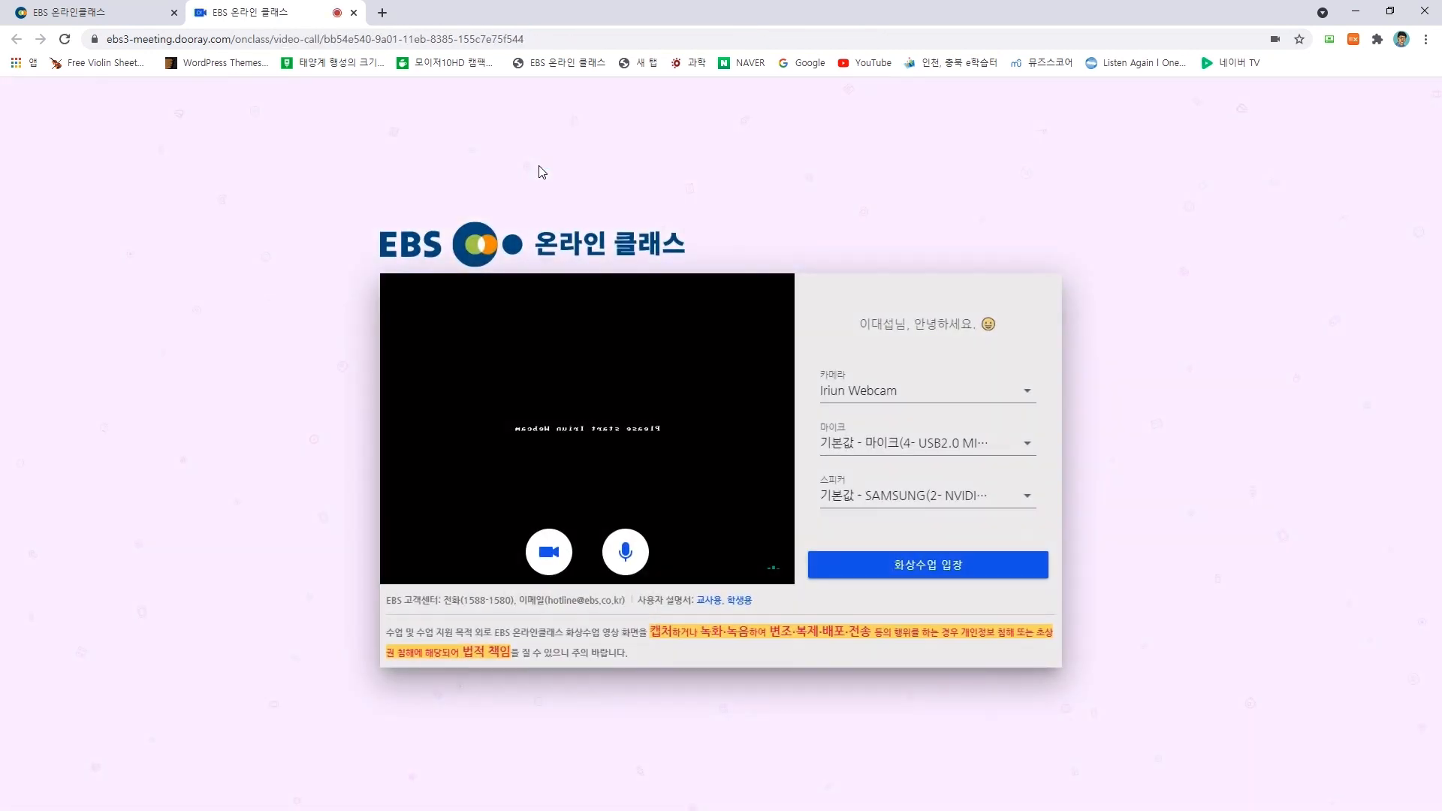
pyautogui.click(895, 398)
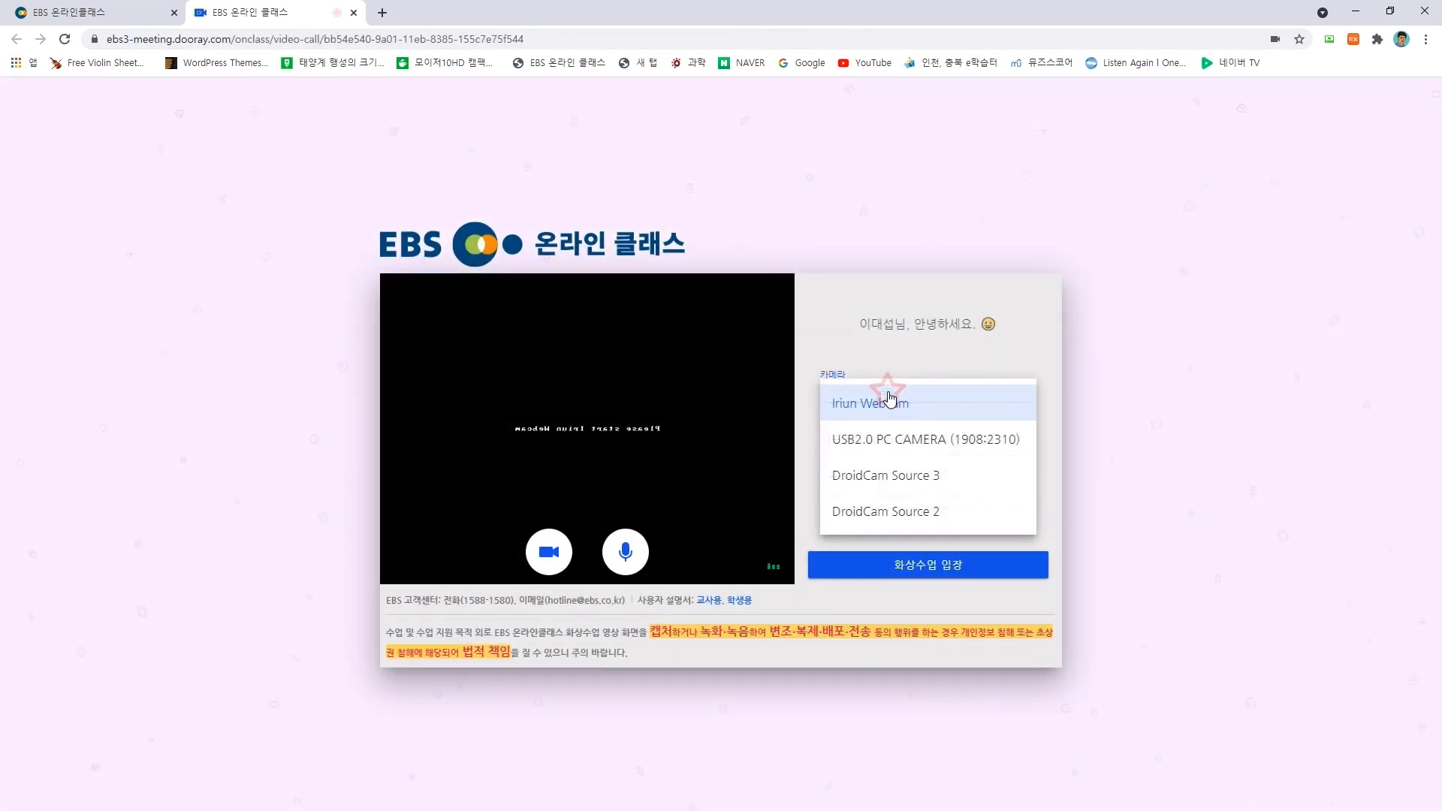
pyautogui.click(868, 441)
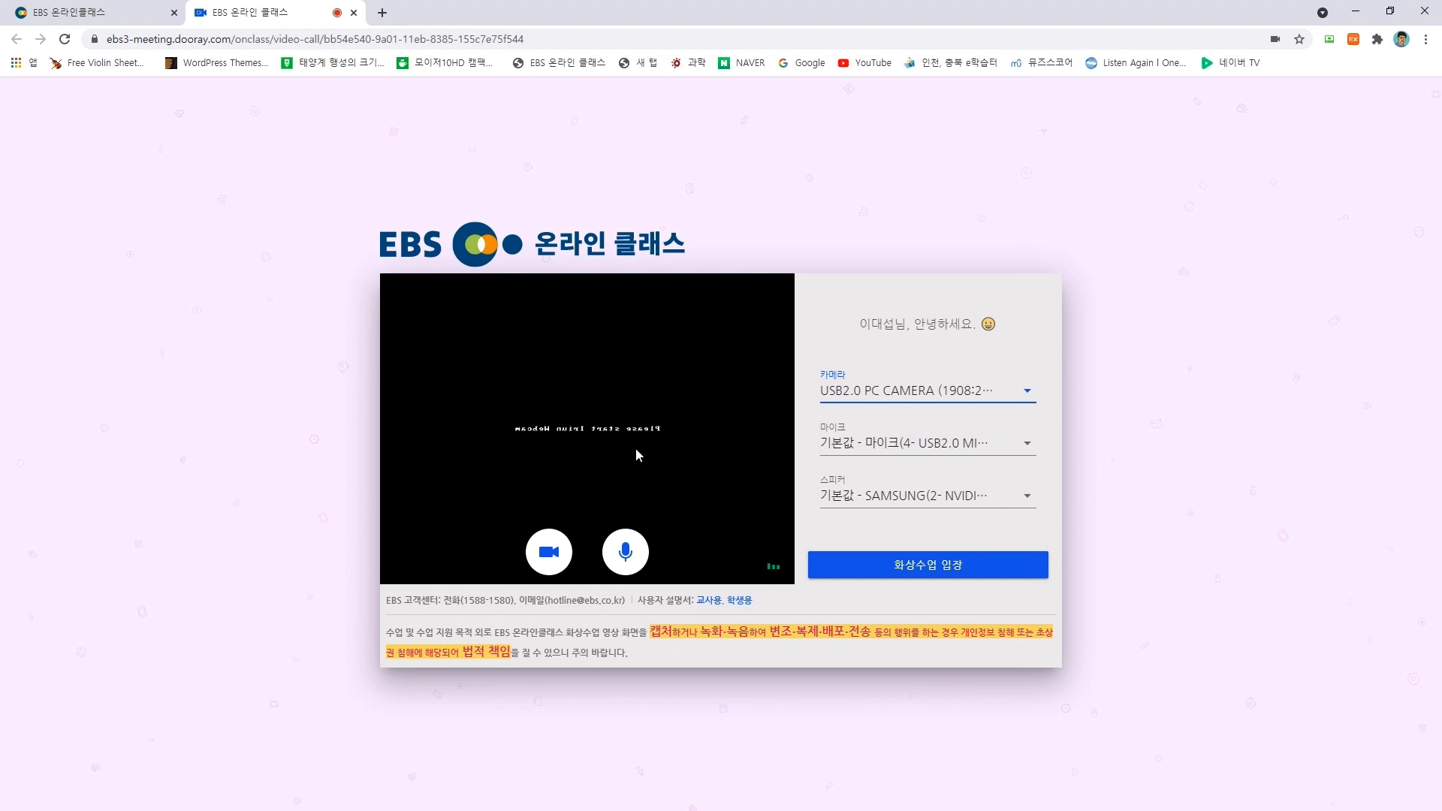
pyautogui.click(625, 552)
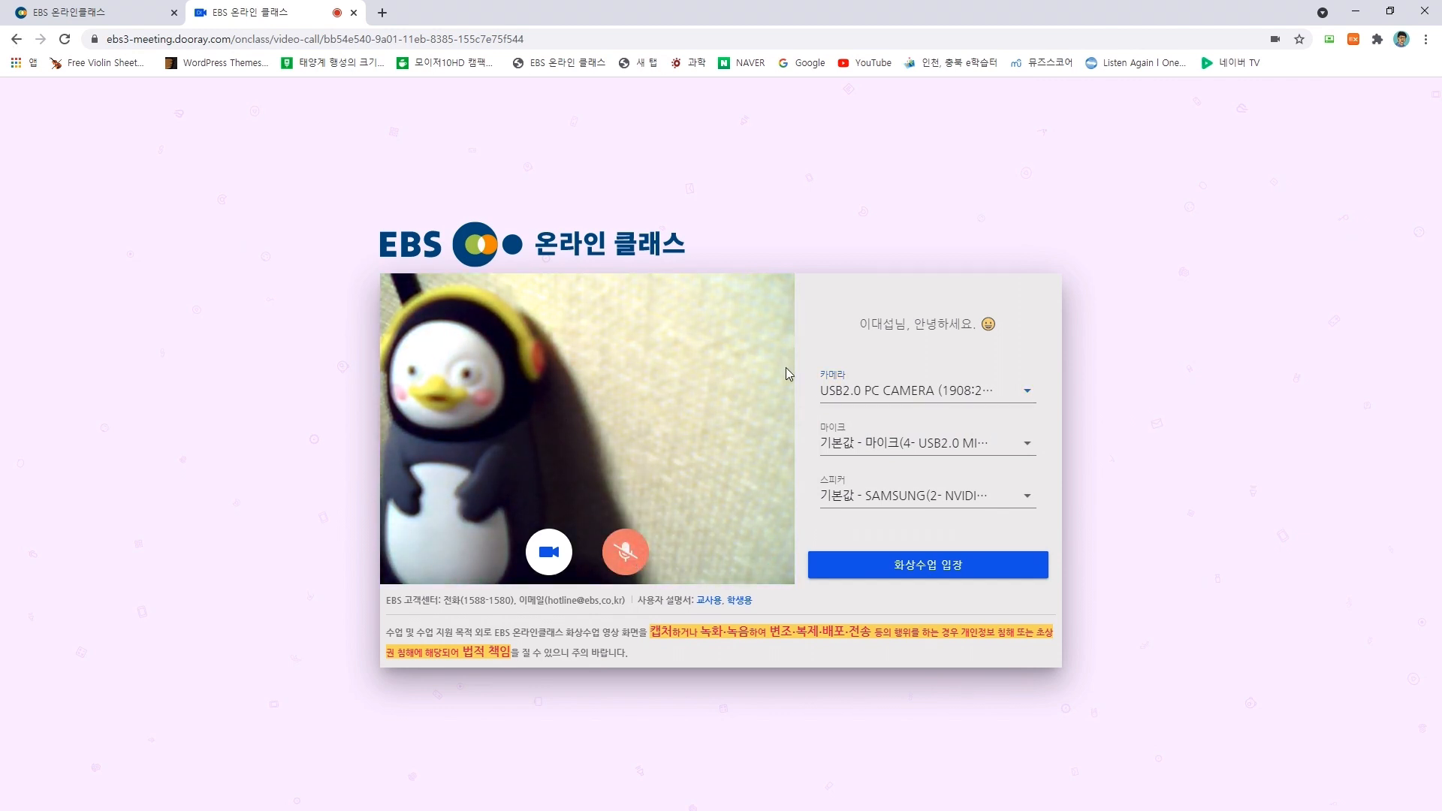
pyautogui.click(894, 577)
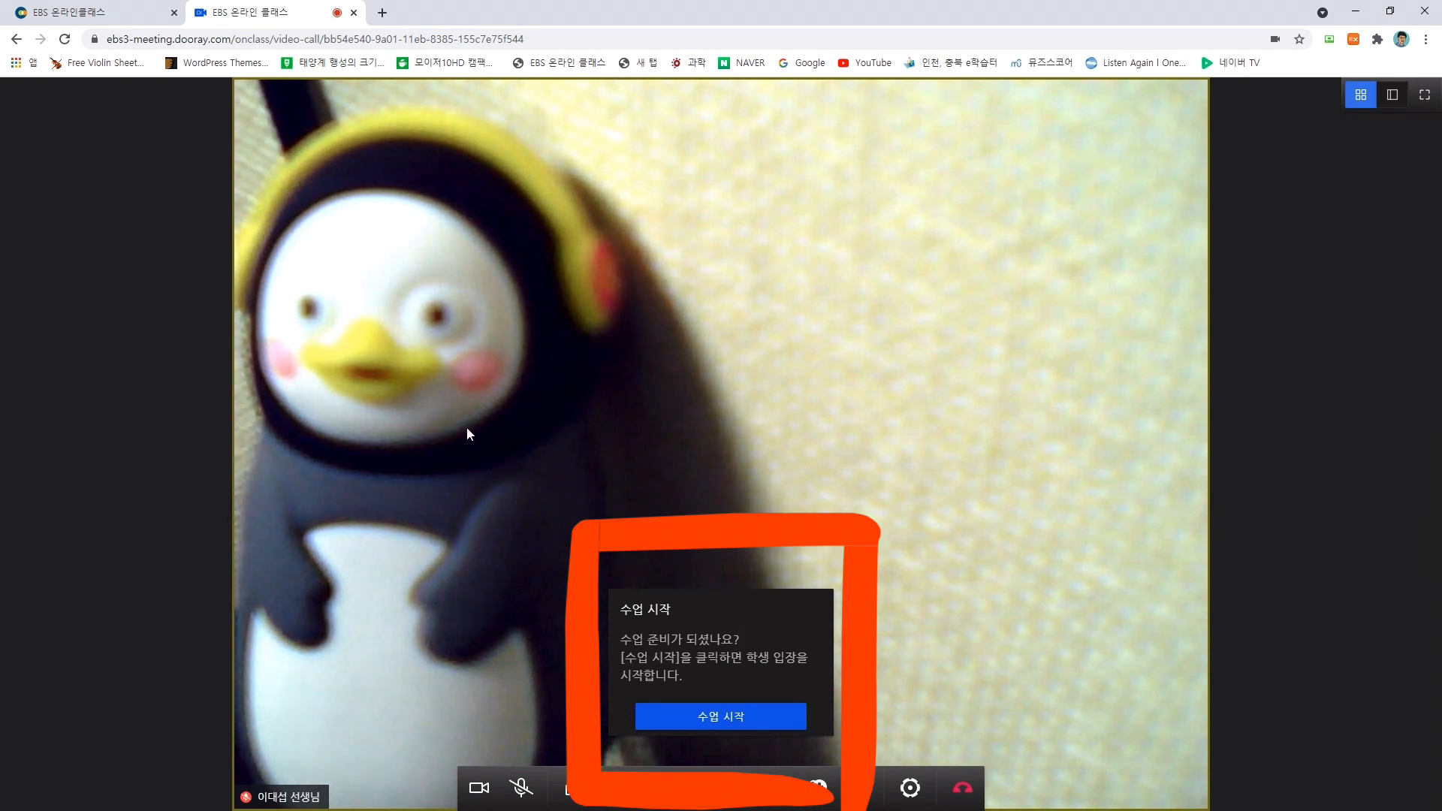
pyautogui.click(716, 718)
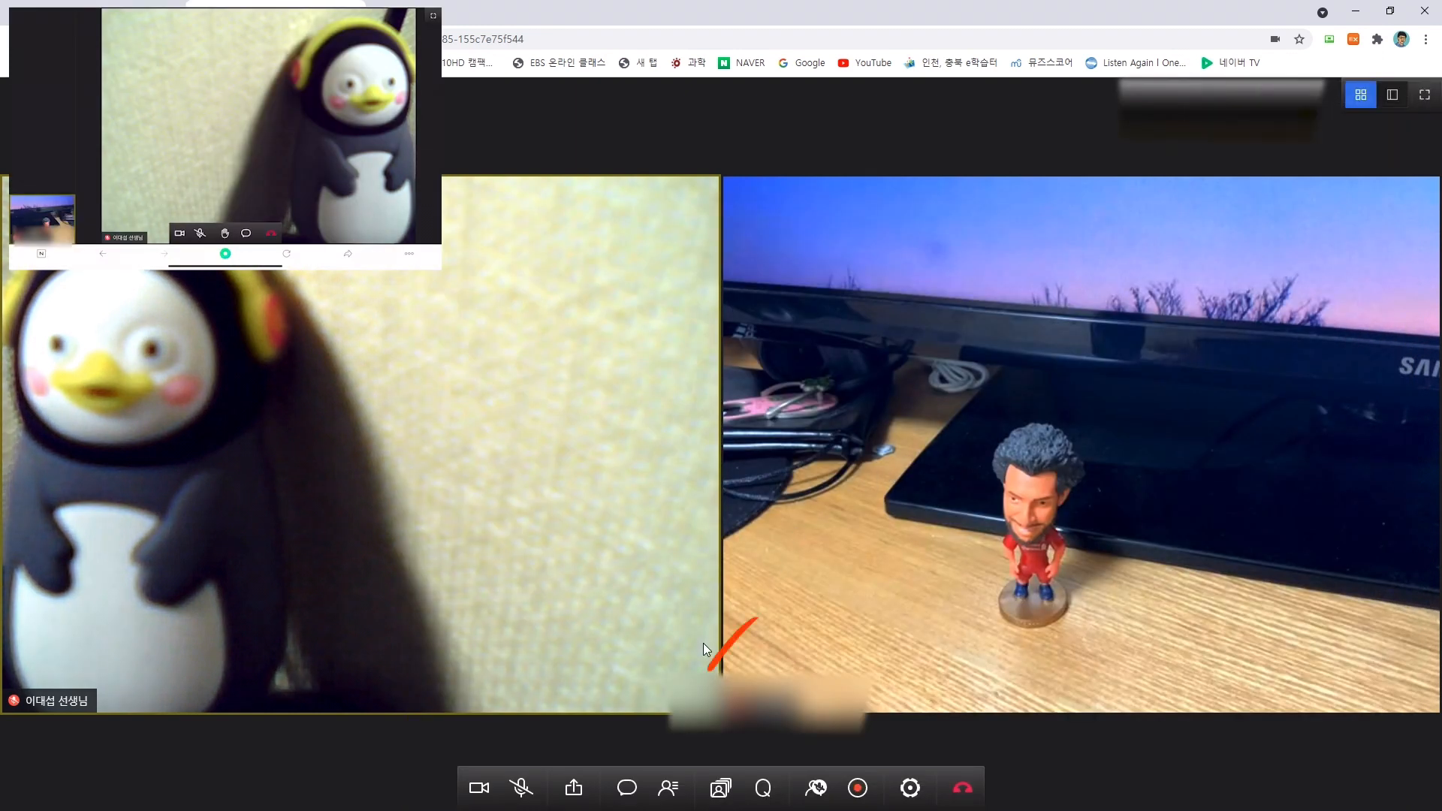
# Step: Show the participant list and examine the options available for the joined student
pyautogui.click(668, 788)
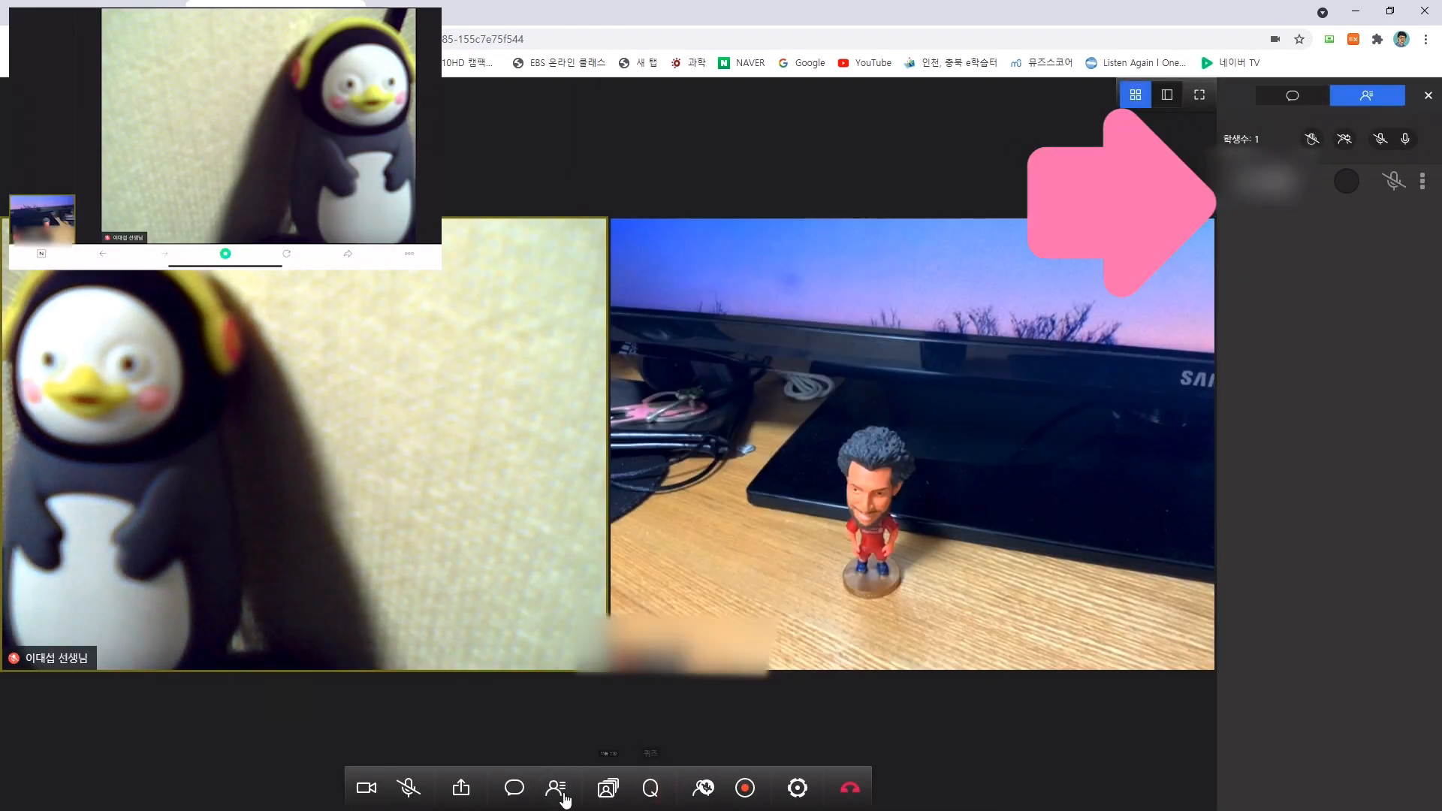
pyautogui.click(1350, 188)
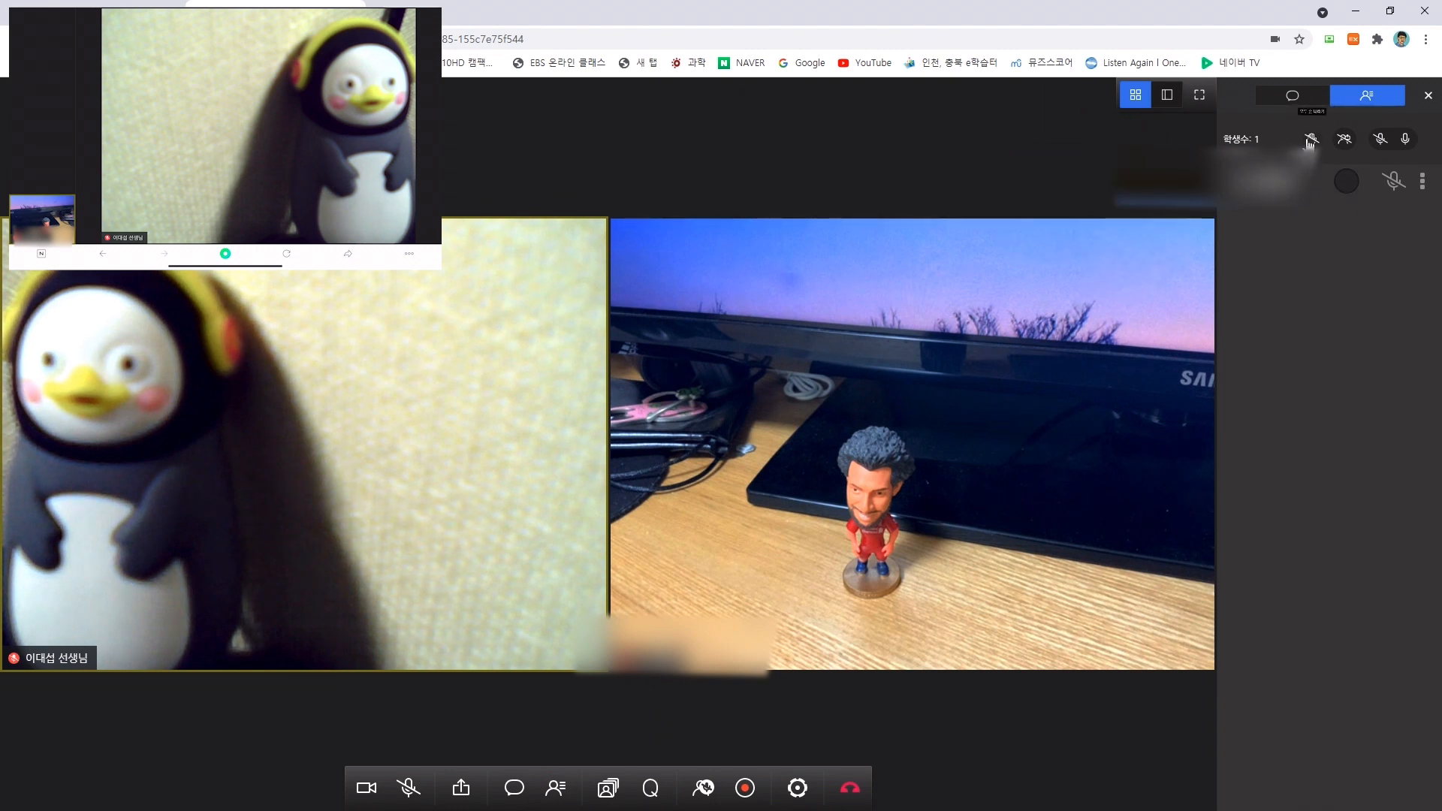
pyautogui.click(1423, 184)
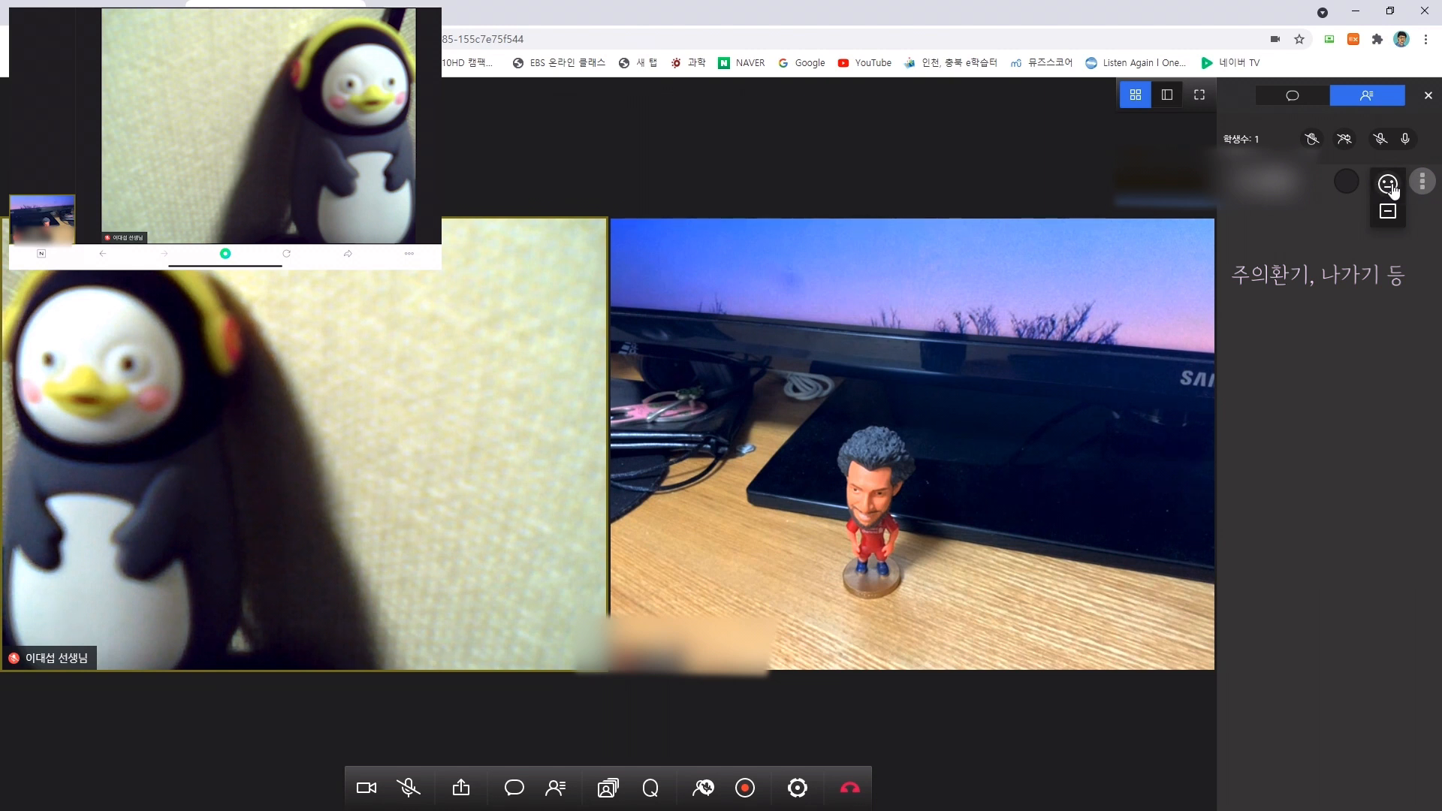
pyautogui.click(1345, 256)
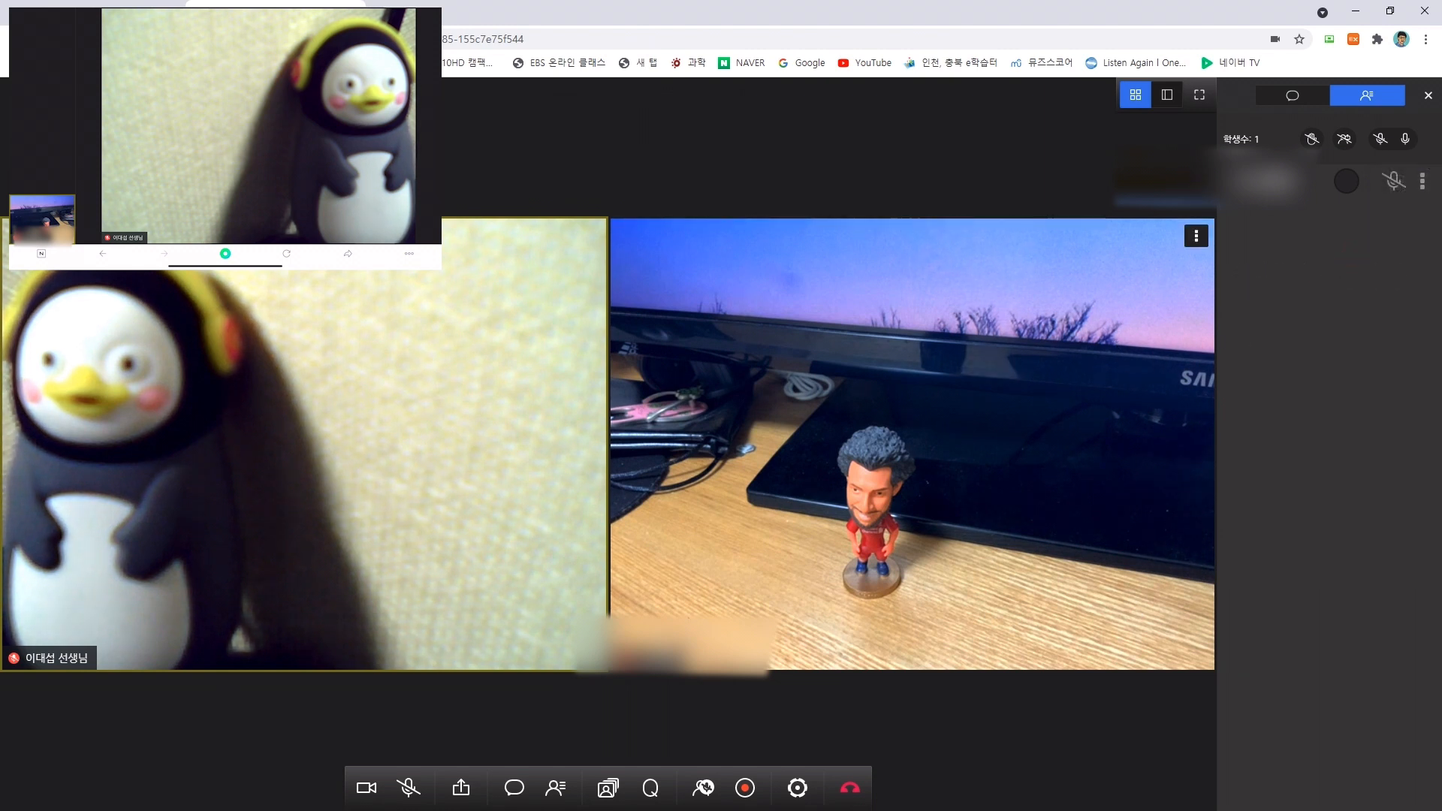
# Step: Turn the teacher's camera off and back on
pyautogui.click(365, 788)
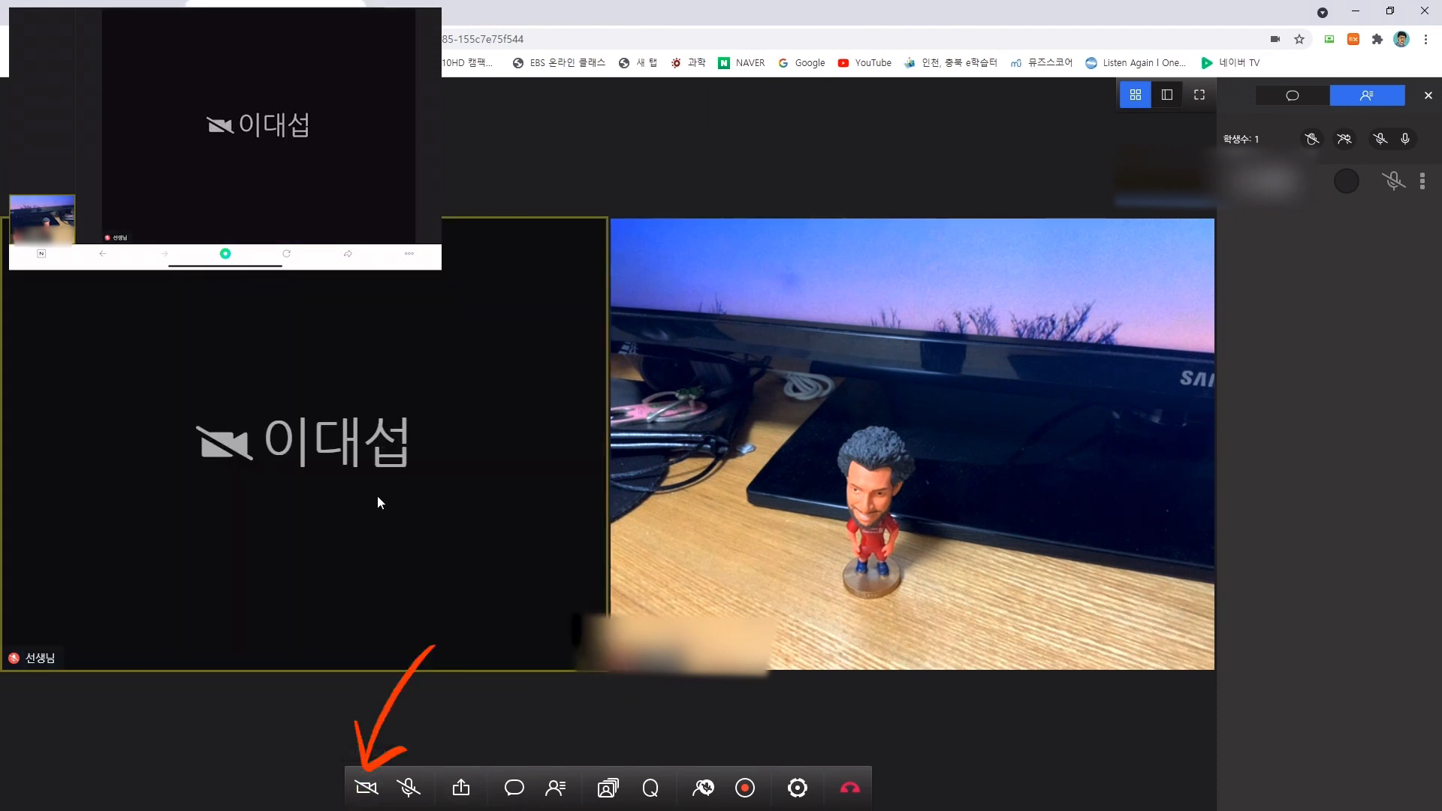
pyautogui.click(371, 790)
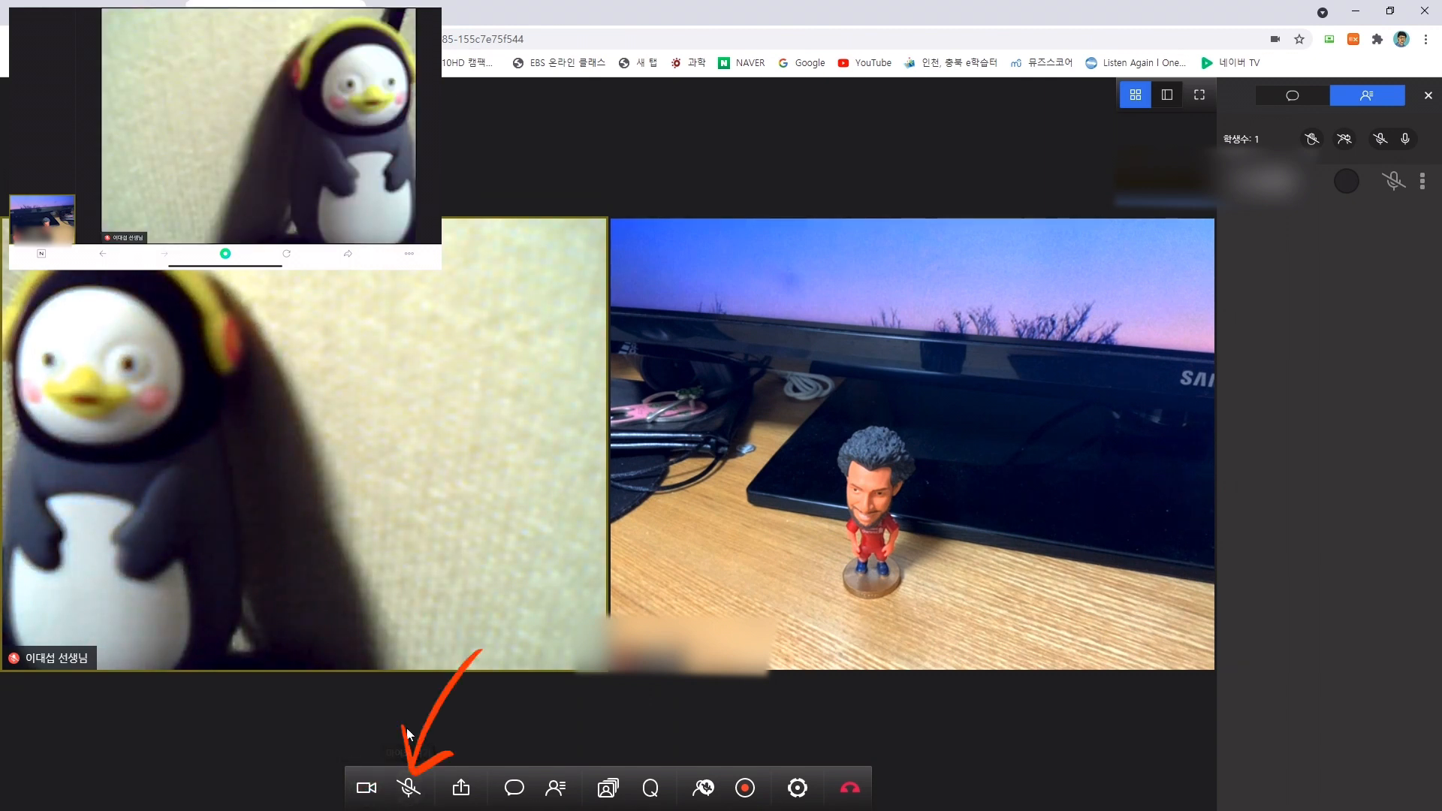
# Step: Open the screen-sharing chooser and look through the full-screen, application-window and Chrome-tab sources
pyautogui.click(460, 789)
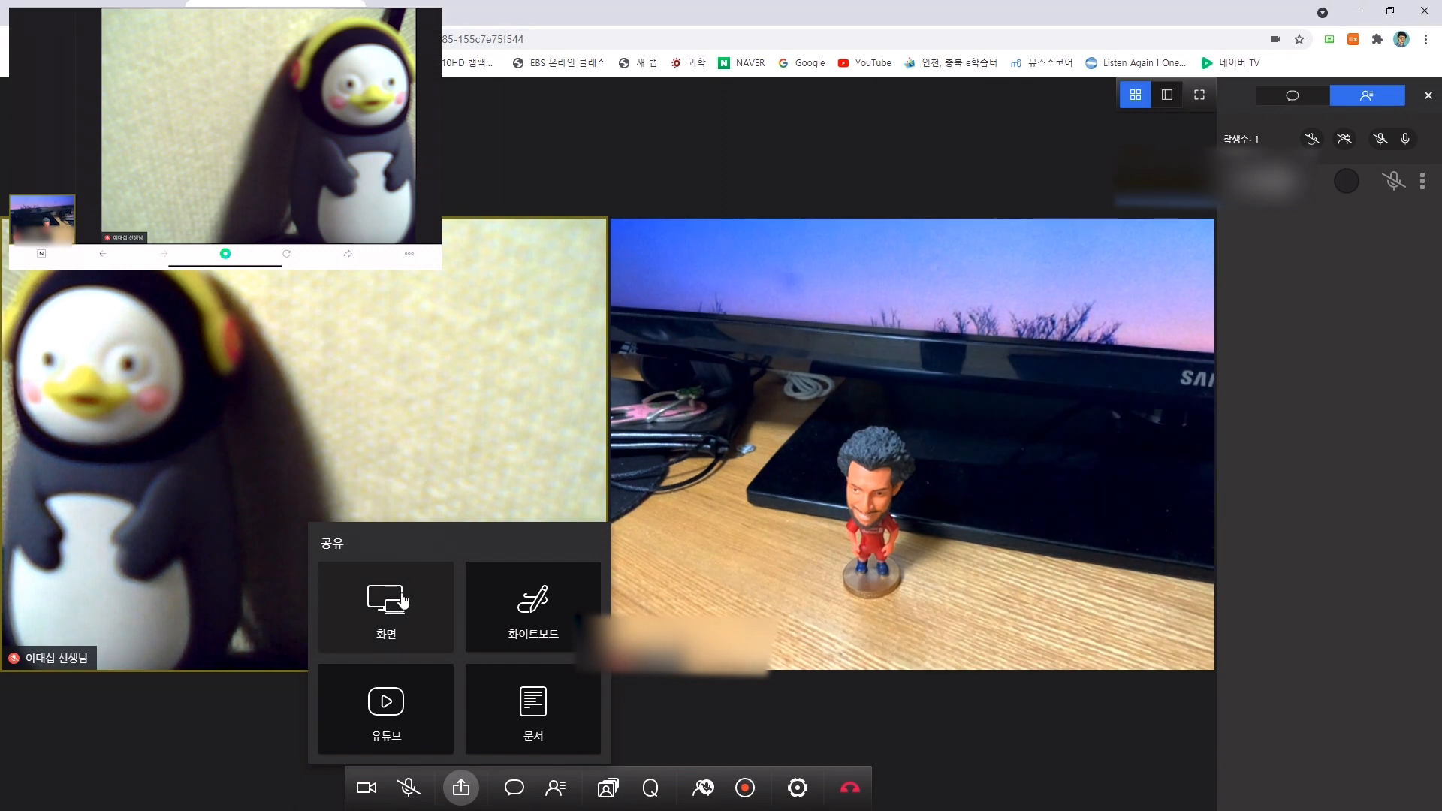
pyautogui.click(362, 616)
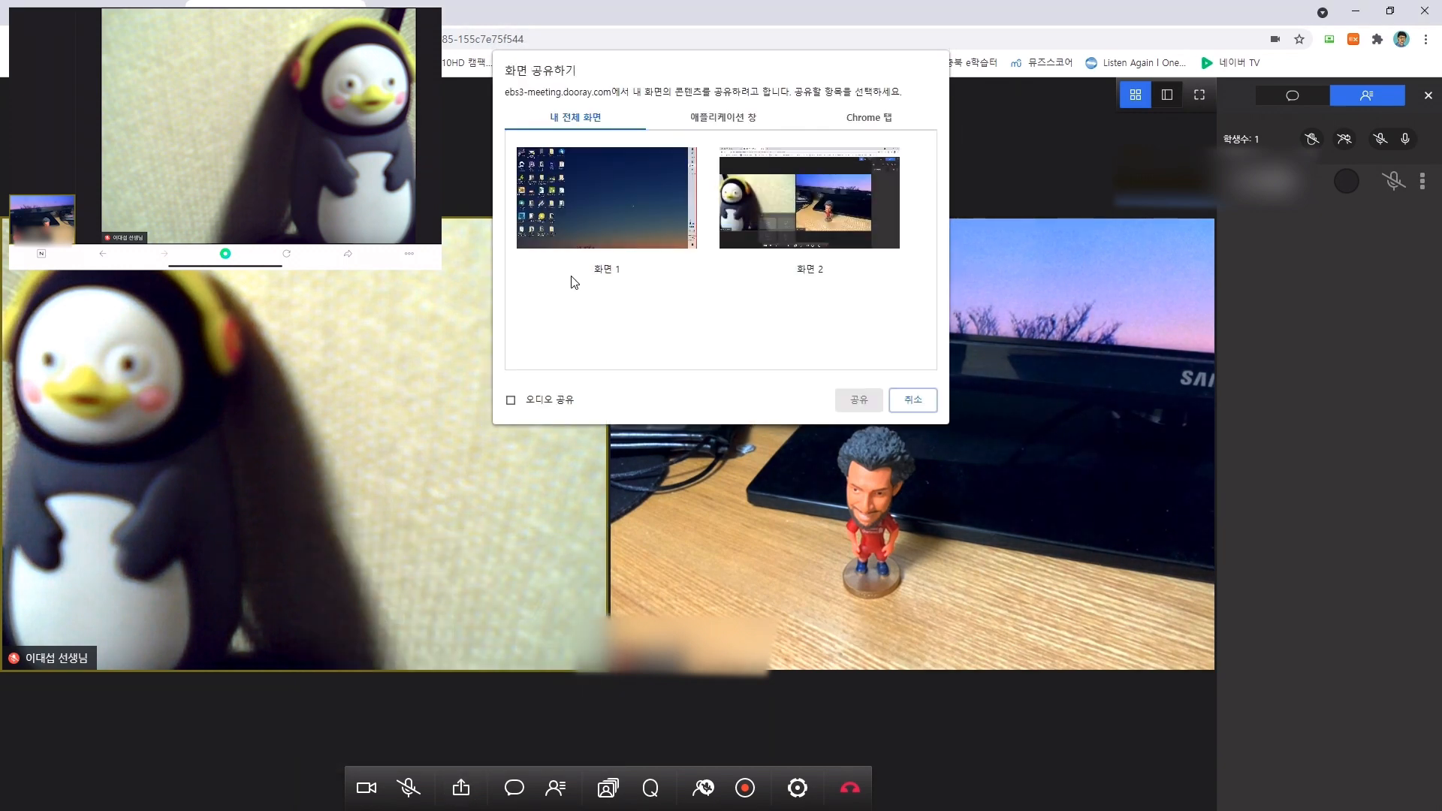
pyautogui.click(727, 119)
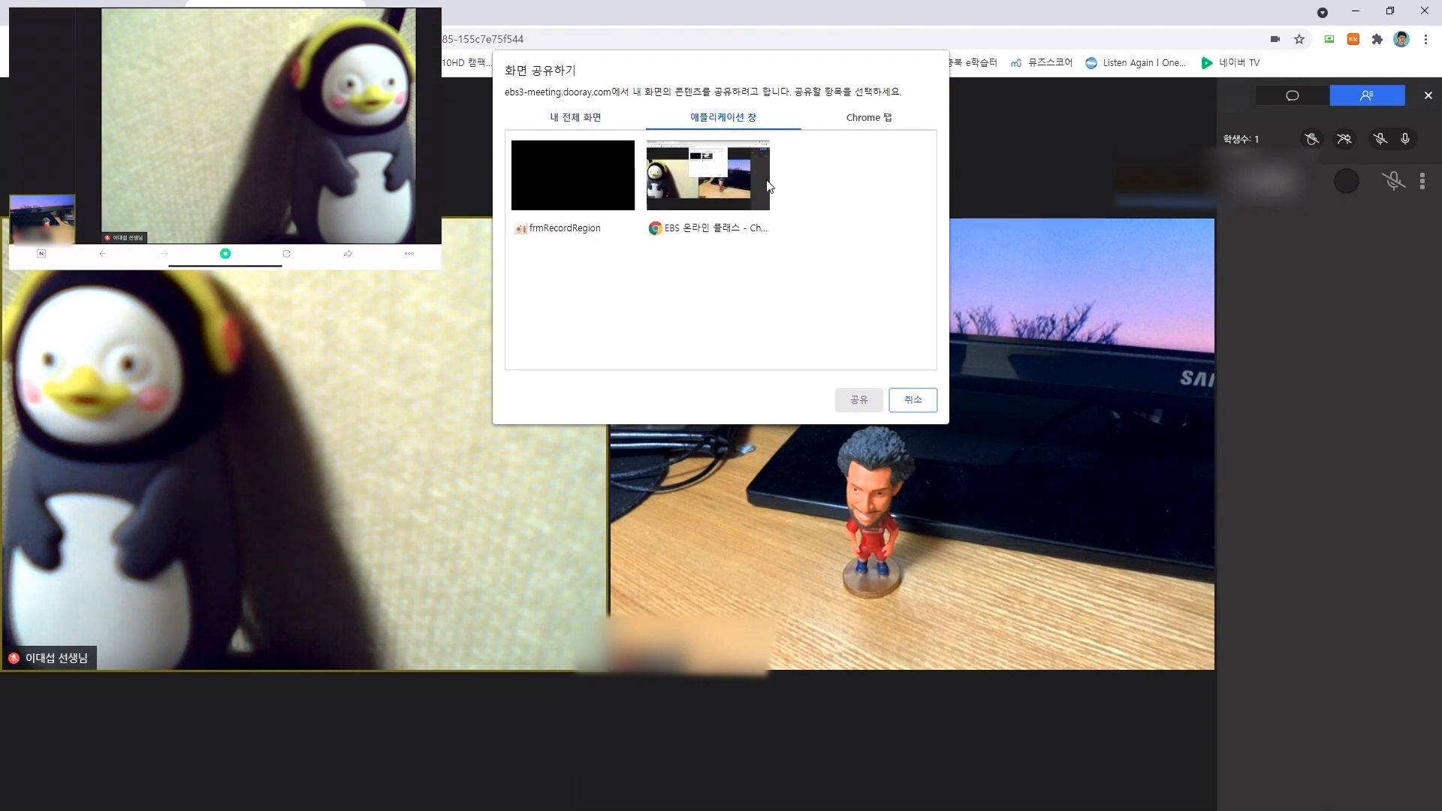
pyautogui.click(879, 118)
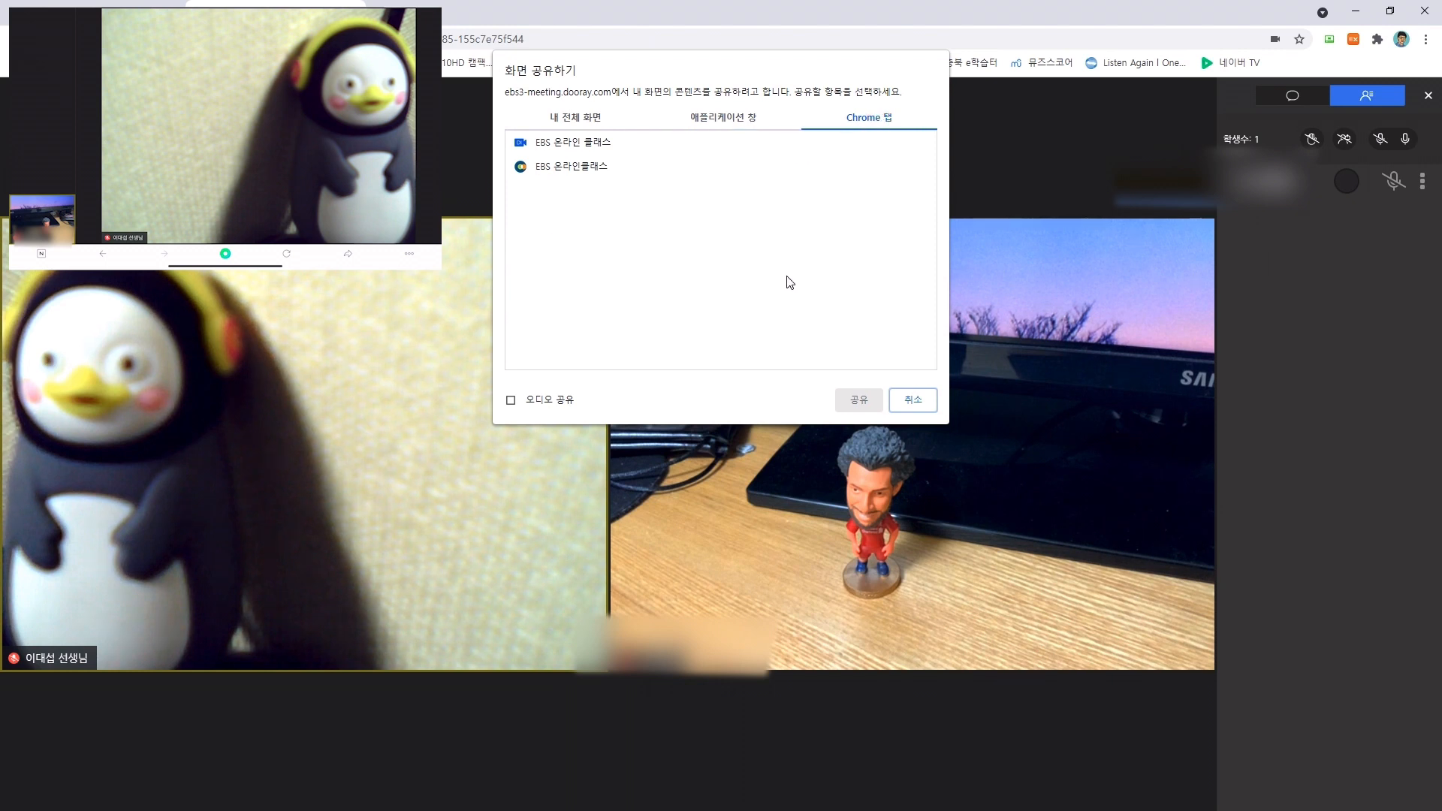
# Step: Load NAVER in a new browser tab and share that Chrome tab with the class
pyautogui.click(374, 5)
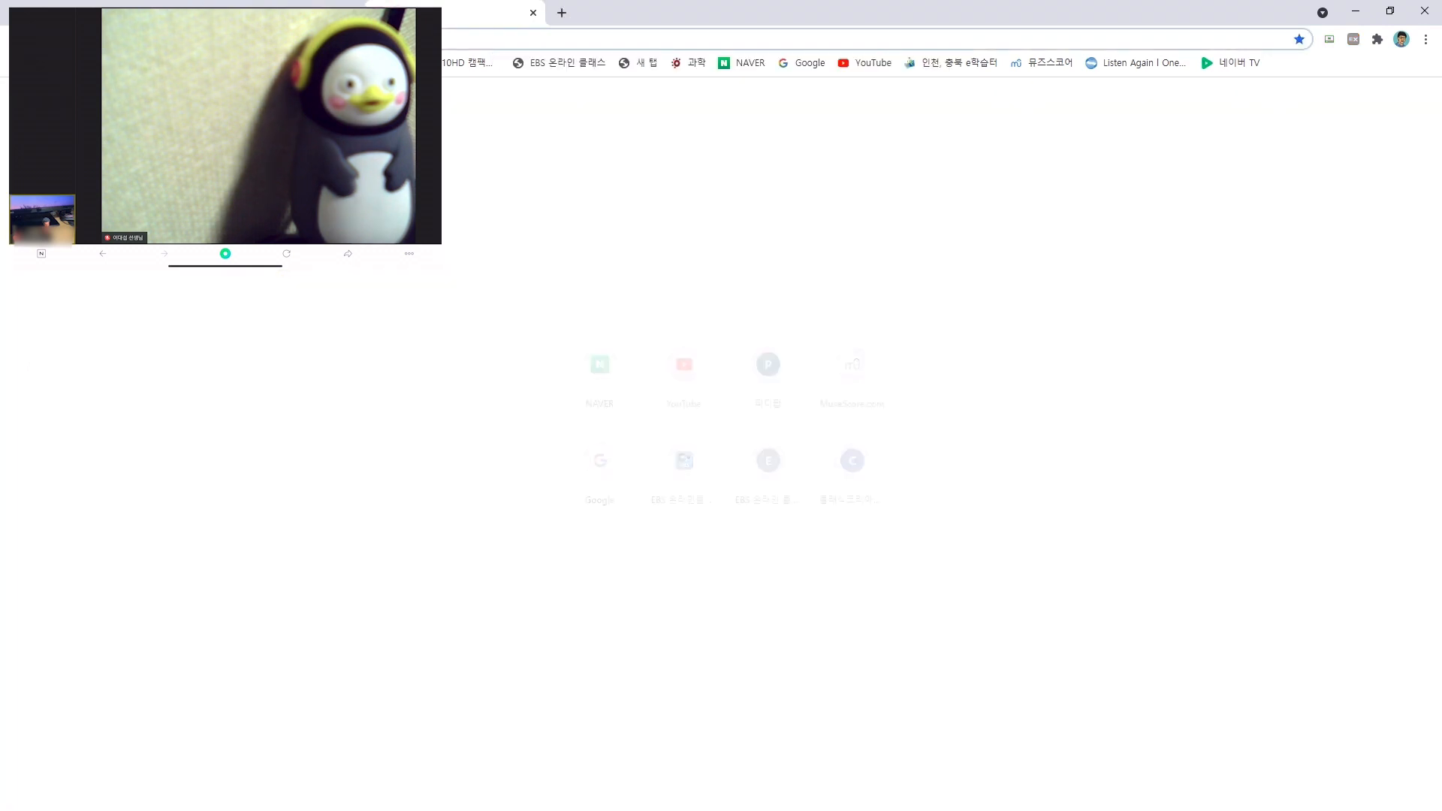
pyautogui.click(757, 61)
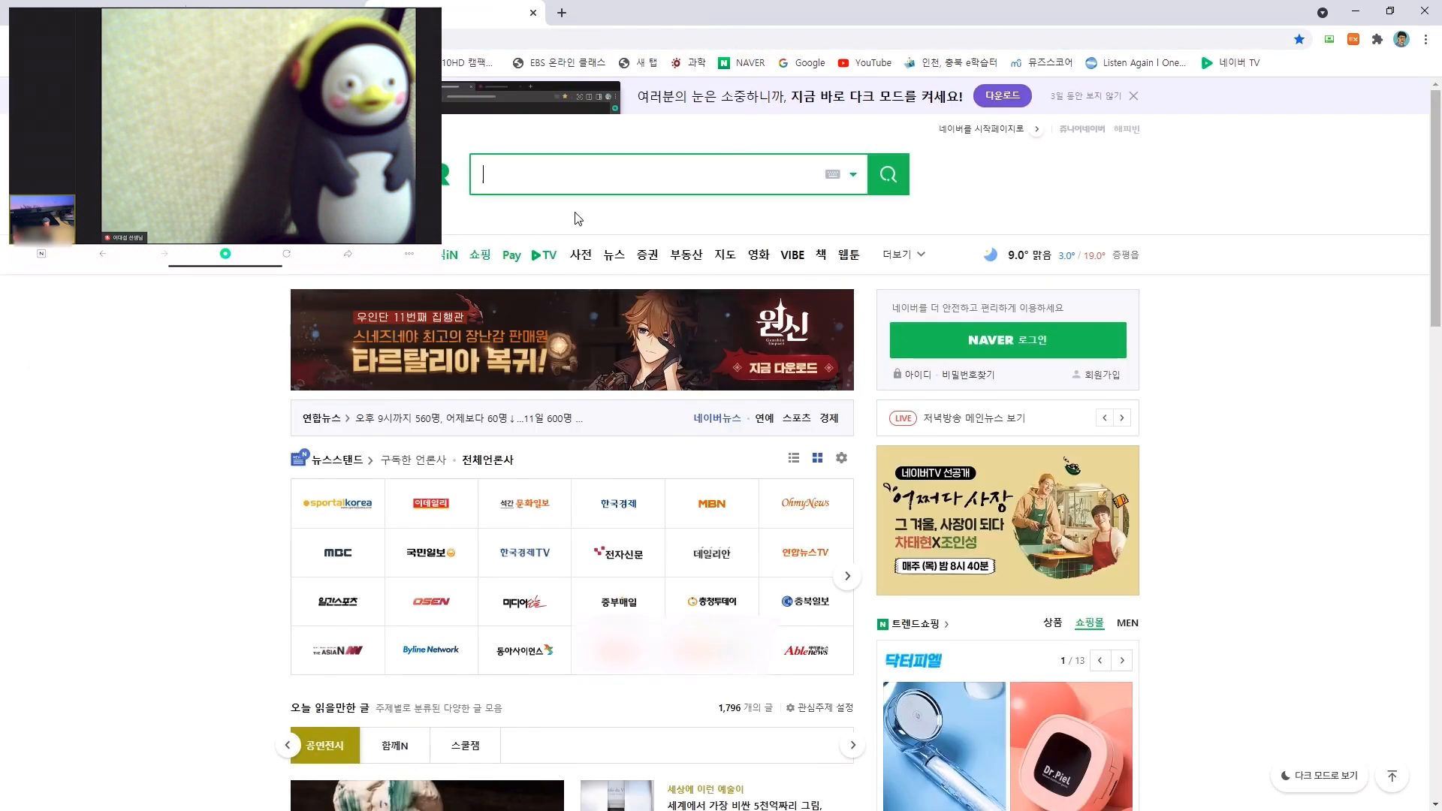
pyautogui.hotkey('ctrl', 'shift', 'Tab')
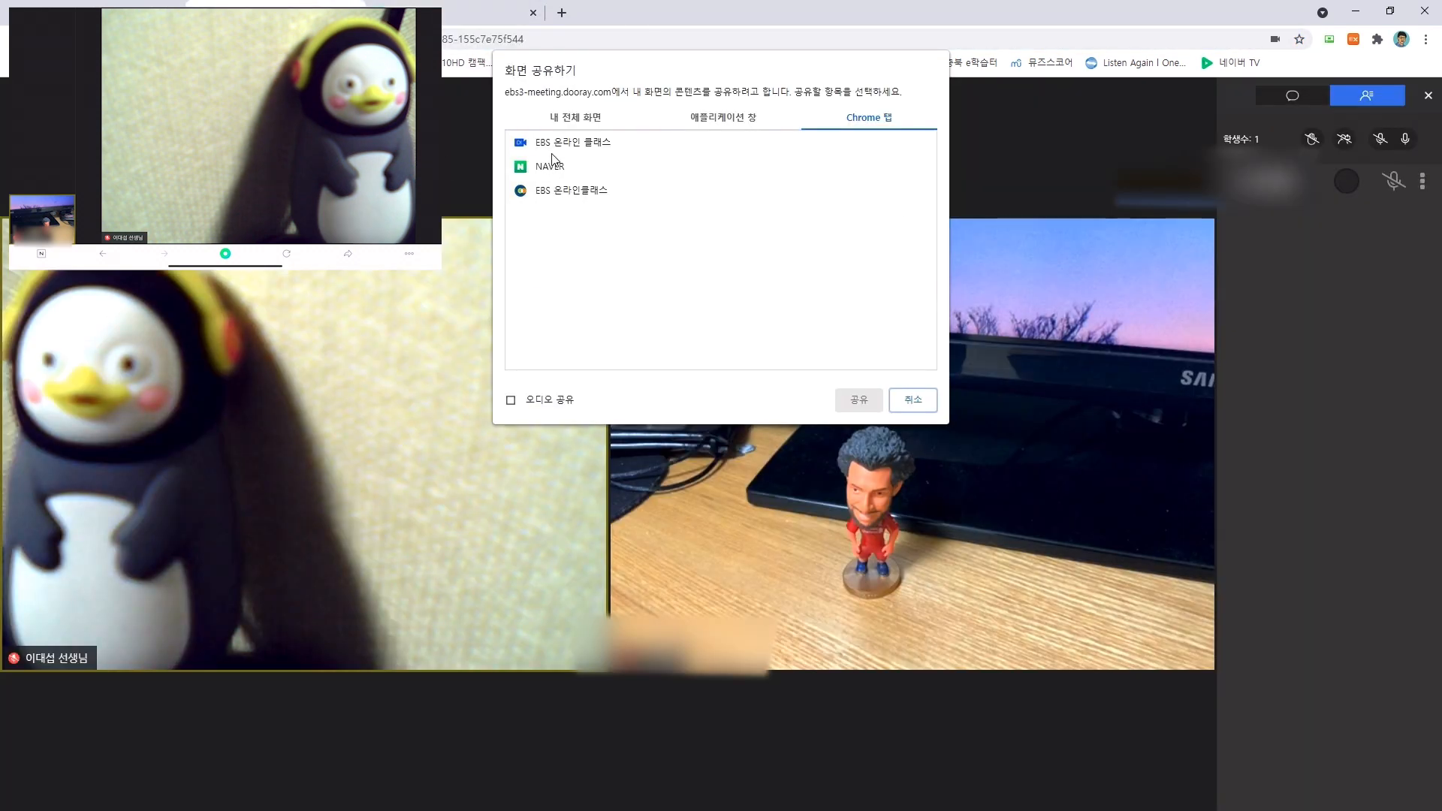
pyautogui.click(554, 169)
pyautogui.click(858, 402)
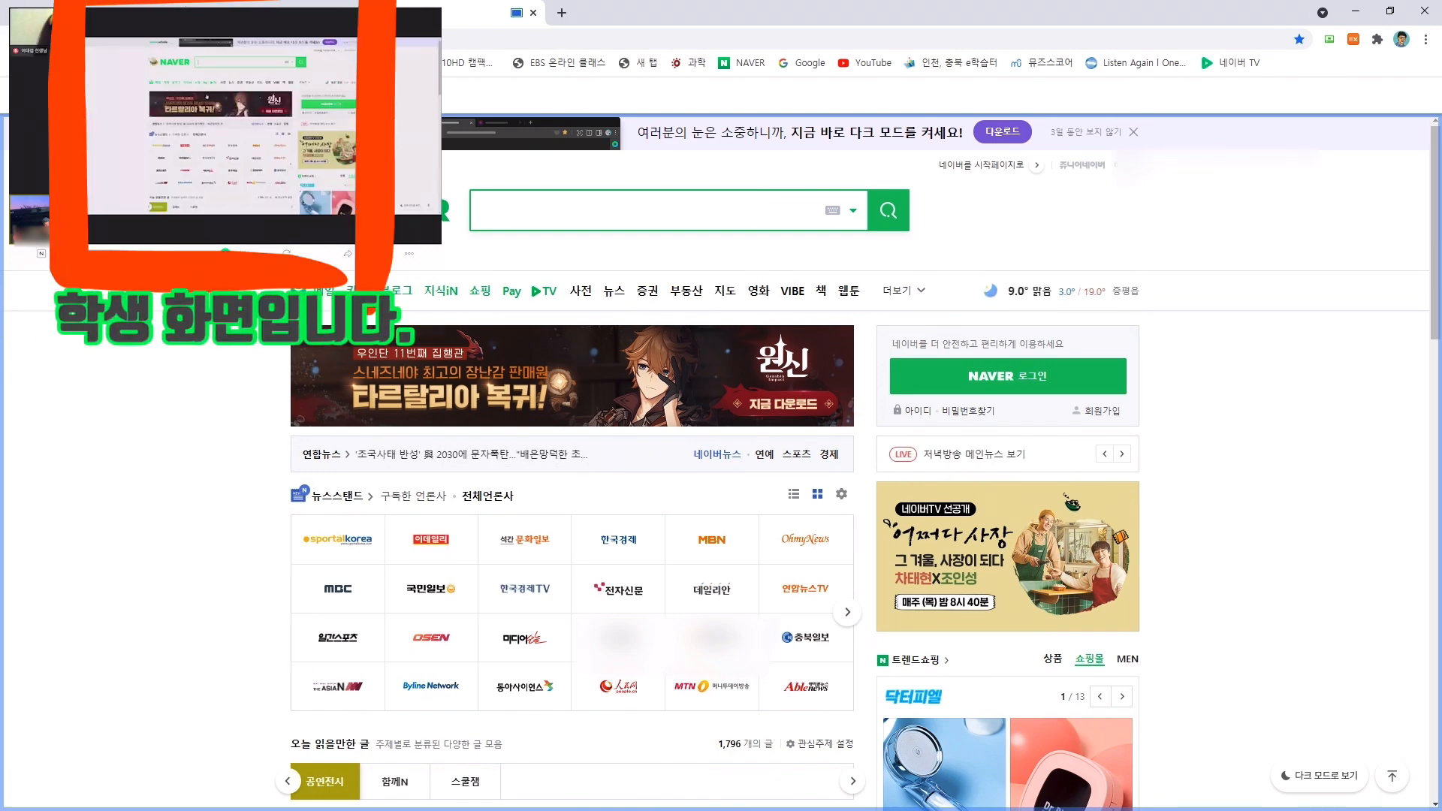
# Step: Return to the class tab and share a 화이트보드 with the students
pyautogui.click(315, 6)
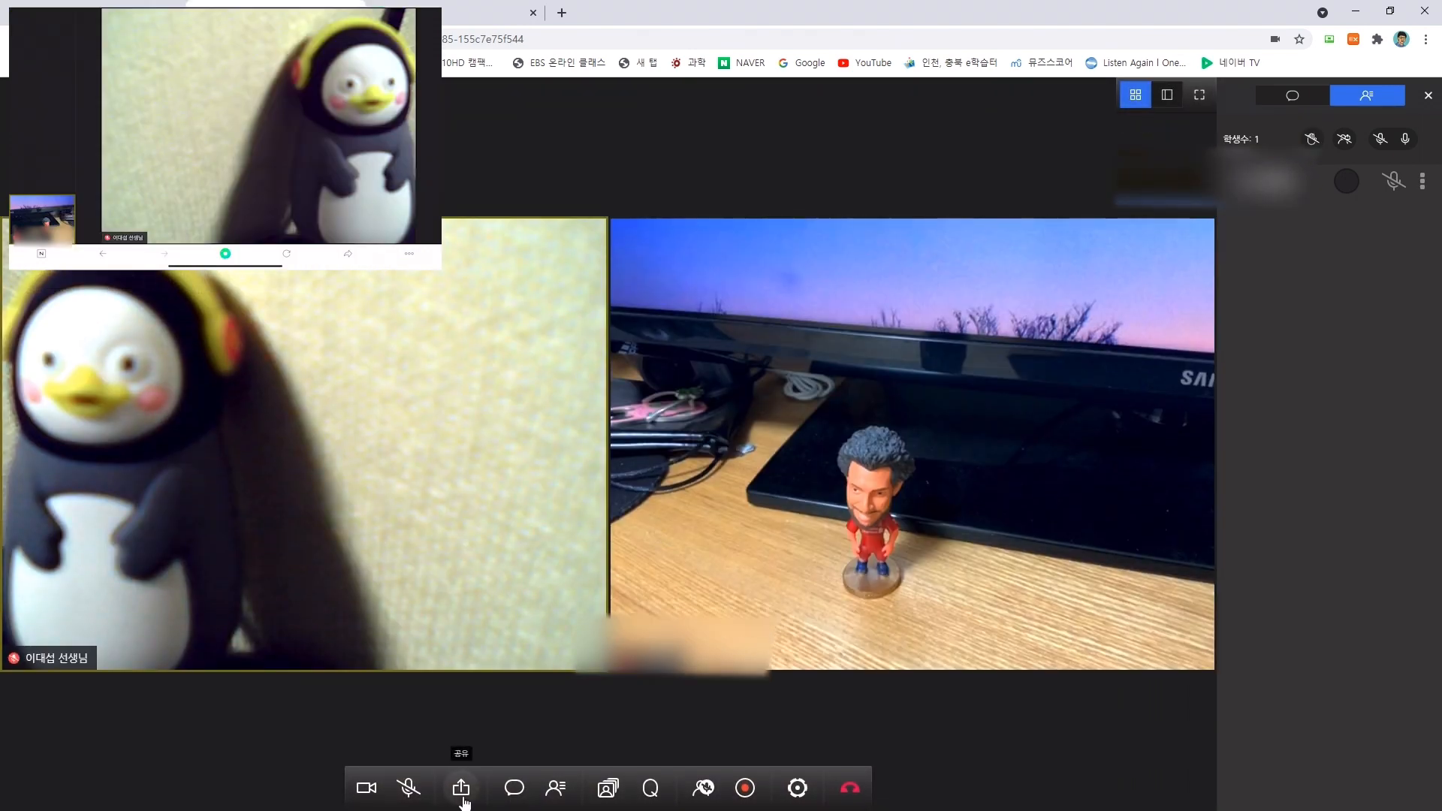
pyautogui.click(462, 788)
pyautogui.click(545, 610)
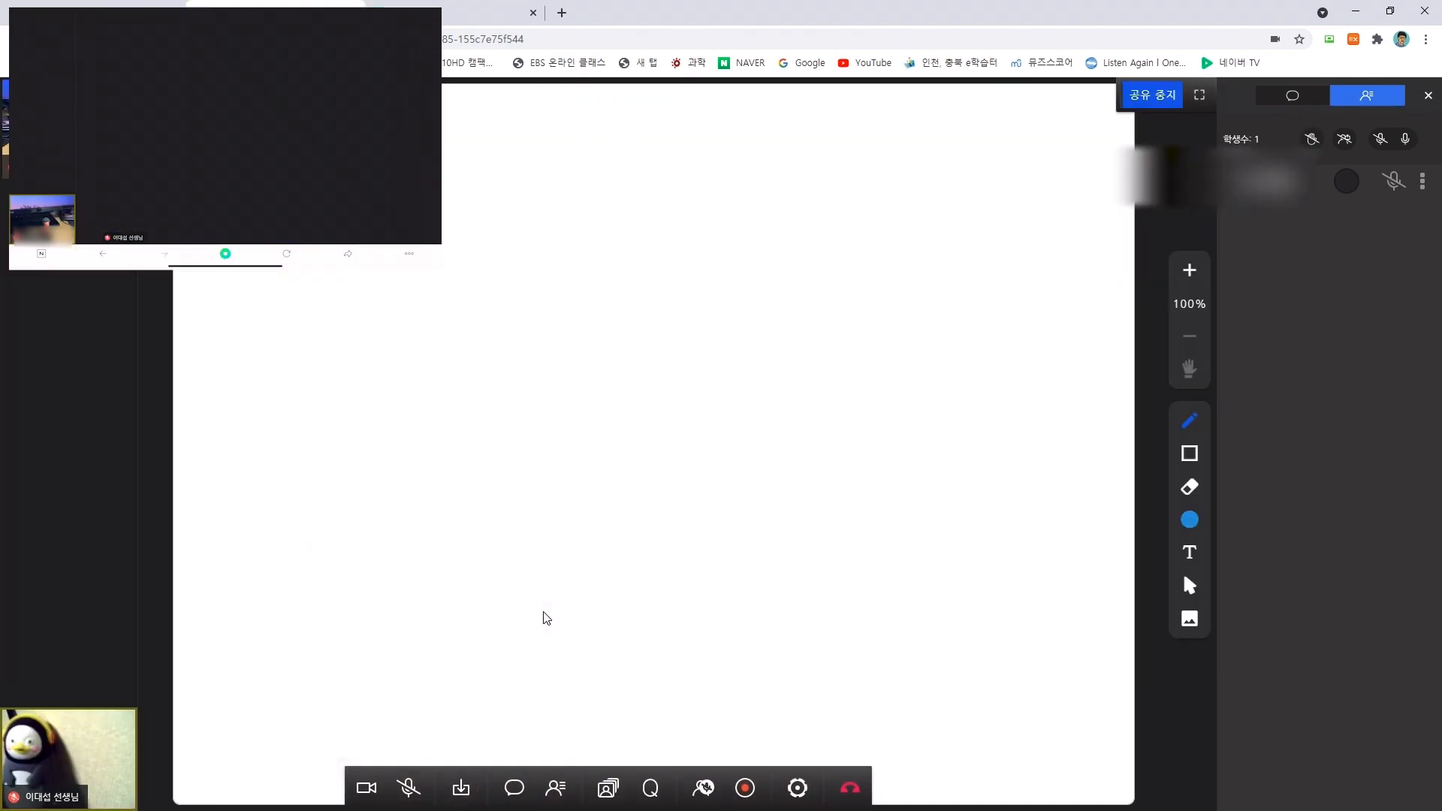
# Step: Handwrite 필기 on the whiteboard with the blue pen and circle the word
pyautogui.moveTo(363, 351)
pyautogui.mouseDown()
pyautogui.moveTo(511, 322)
pyautogui.moveTo(460, 383)
pyautogui.mouseUp()
pyautogui.moveTo(475, 336)
pyautogui.mouseDown()
pyautogui.moveTo(473, 383)
pyautogui.moveTo(514, 372)
pyautogui.mouseUp()
pyautogui.moveTo(547, 292); pyautogui.dragTo(548, 361)
pyautogui.moveTo(489, 379); pyautogui.dragTo(568, 392)
pyautogui.moveTo(585, 330); pyautogui.dragTo(608, 368)
pyautogui.moveTo(649, 293); pyautogui.dragTo(658, 357)
pyautogui.moveTo(677, 372)
pyautogui.mouseDown()
pyautogui.moveTo(450, 226)
pyautogui.moveTo(663, 204)
pyautogui.moveTo(706, 406)
pyautogui.mouseUp()
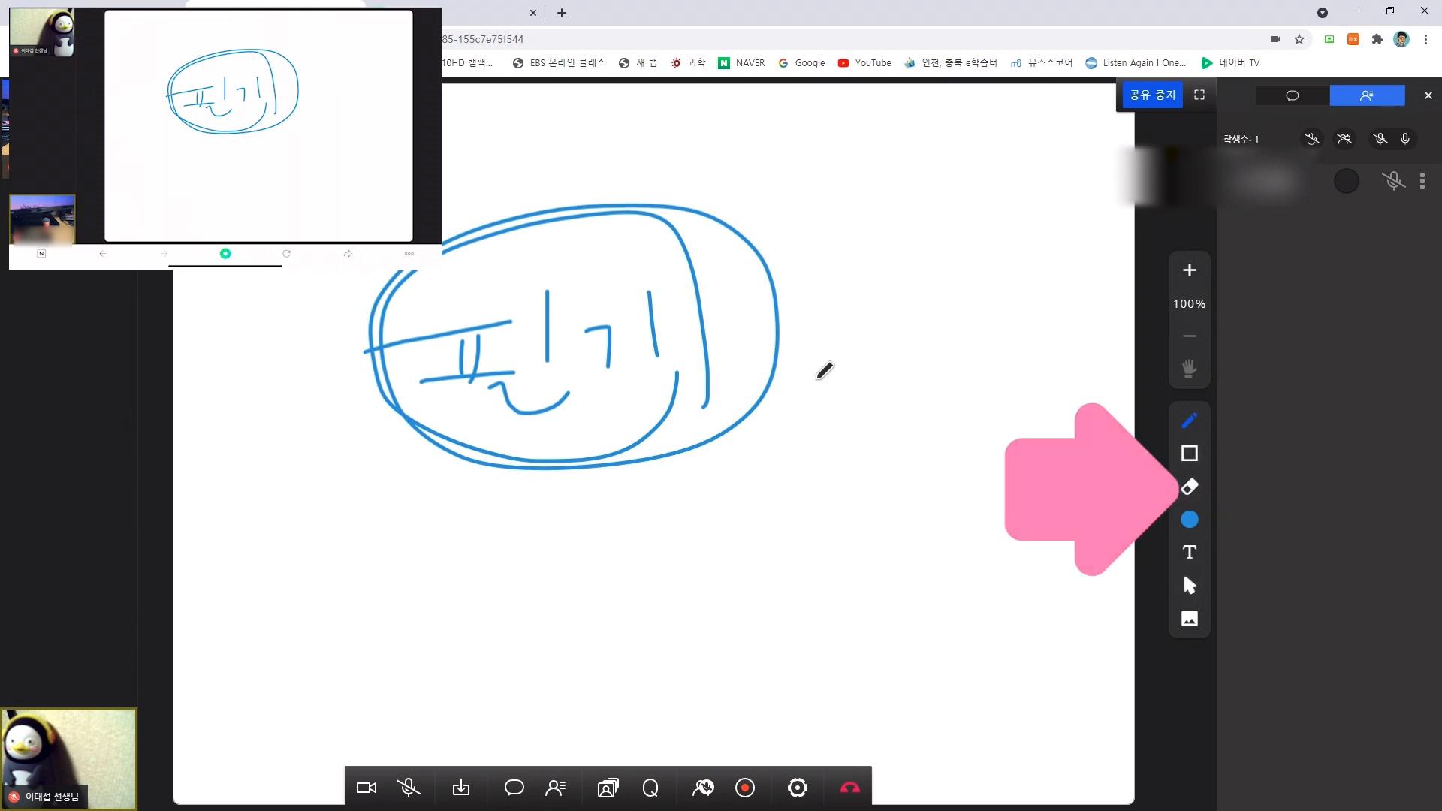
# Step: Erase the circle and most strokes of the handwritten 필기
pyautogui.click(1190, 487)
pyautogui.moveTo(804, 316)
pyautogui.mouseDown()
pyautogui.moveTo(631, 241)
pyautogui.moveTo(583, 277)
pyautogui.mouseUp()
pyautogui.moveTo(596, 391)
pyautogui.mouseDown()
pyautogui.moveTo(503, 328)
pyautogui.moveTo(541, 409)
pyautogui.mouseUp()
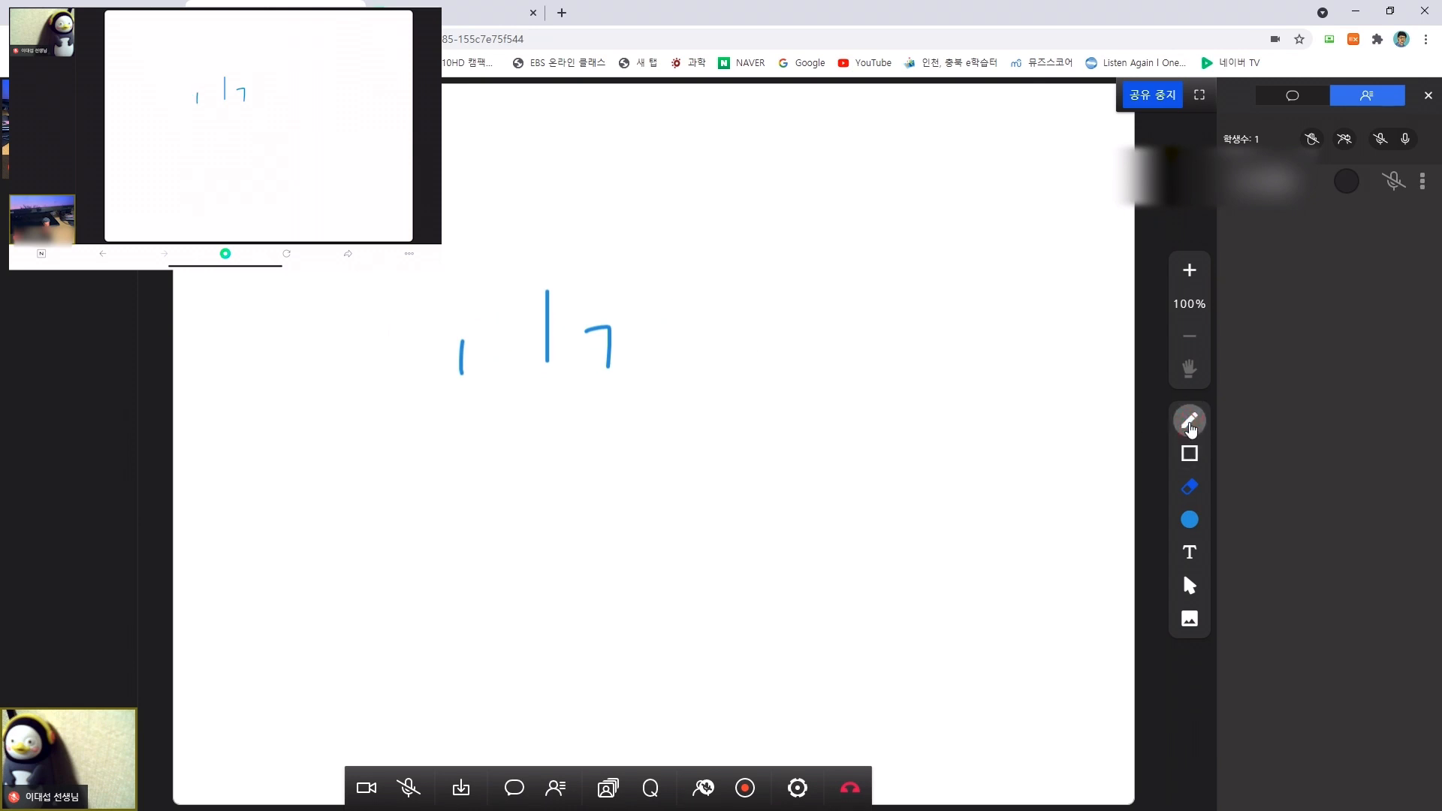
# Step: Switch the pen to the highlighter and draw four separate diagonal strokes across the whiteboard
pyautogui.click(1192, 427)
pyautogui.click(1191, 426)
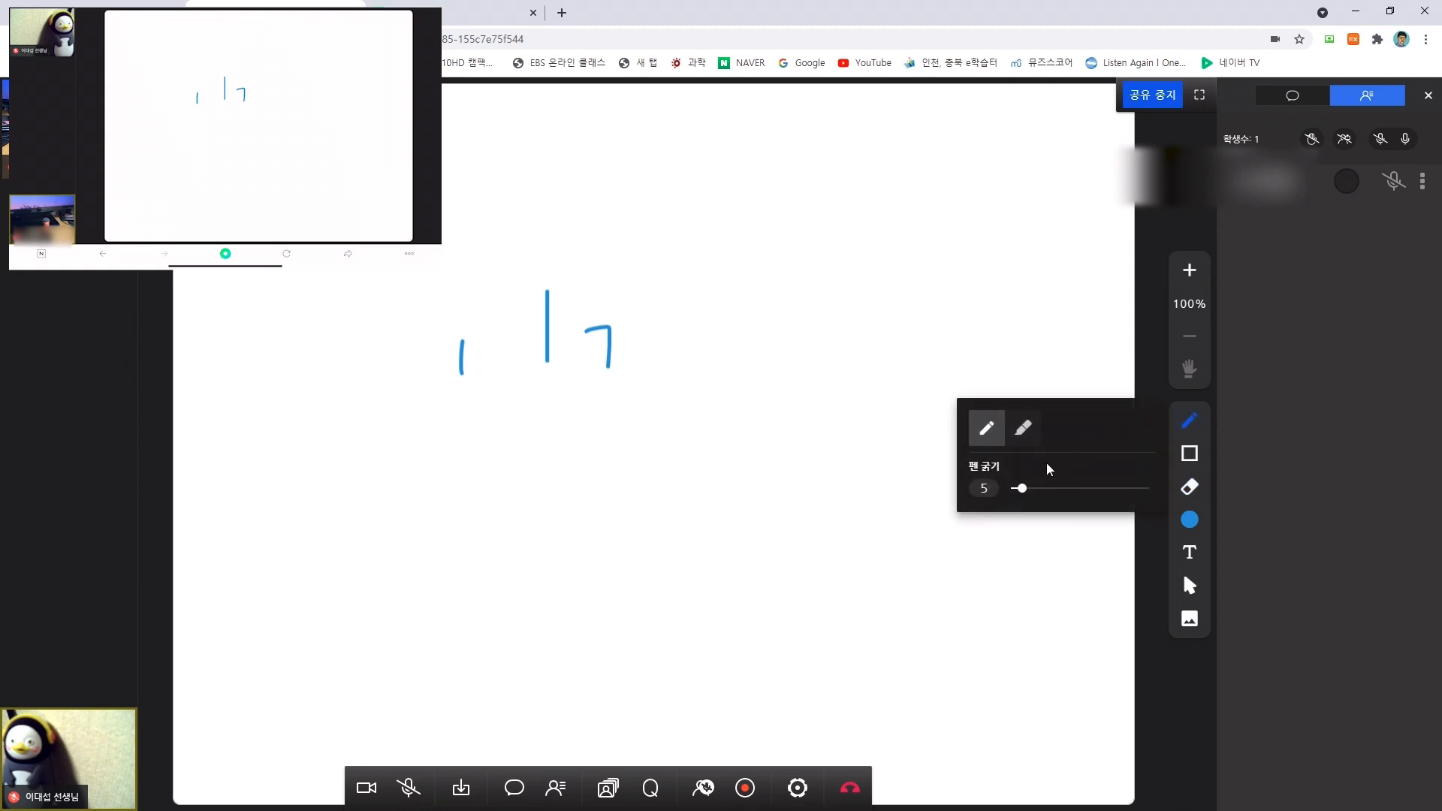
pyautogui.click(1033, 434)
pyautogui.moveTo(523, 220); pyautogui.dragTo(375, 368)
pyautogui.moveTo(651, 242); pyautogui.dragTo(525, 386)
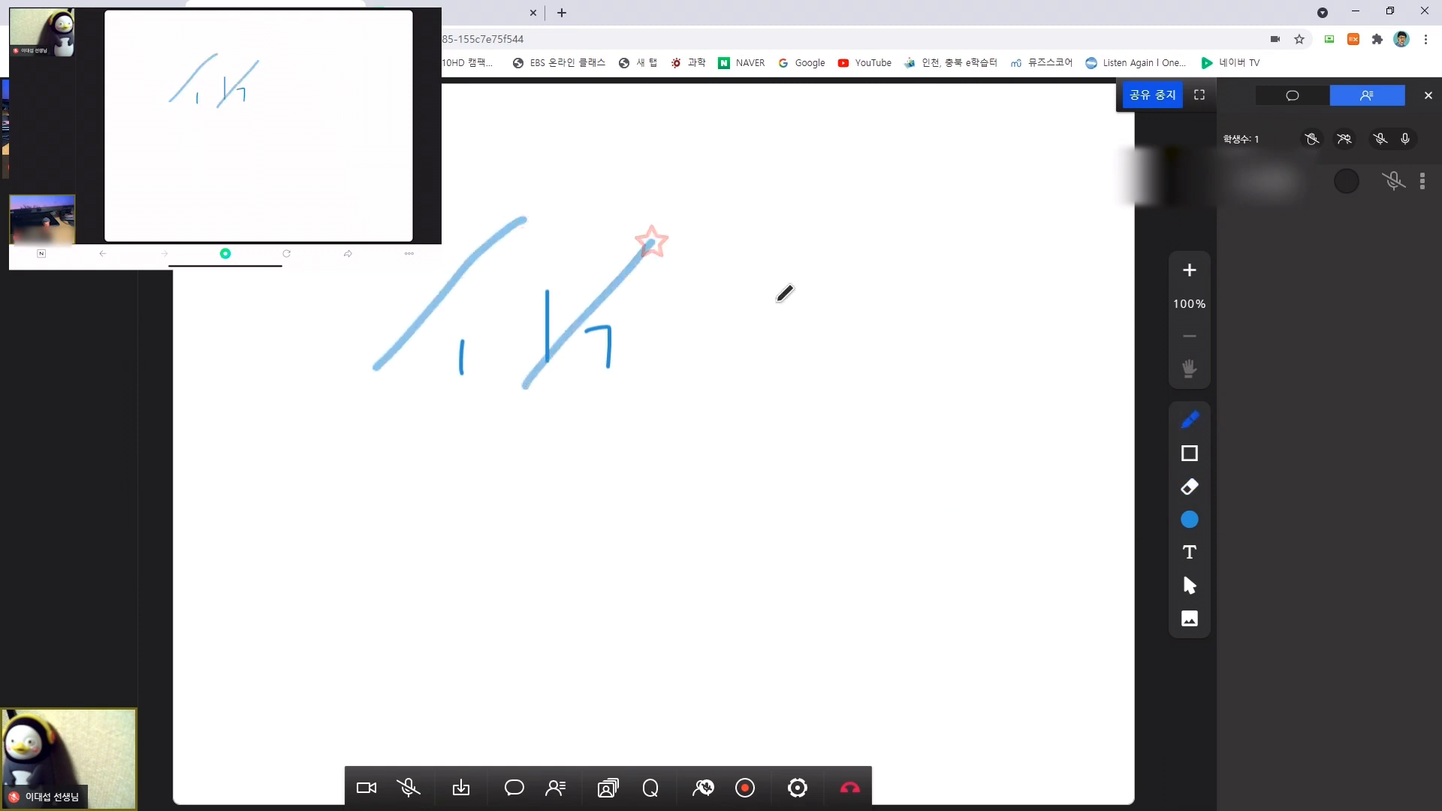
pyautogui.moveTo(770, 305); pyautogui.dragTo(638, 428)
pyautogui.moveTo(820, 362); pyautogui.dragTo(667, 464)
# Step: Increase the highlighter's thickness and draw several thick overlapping strokes beside the handwriting
pyautogui.click(1190, 420)
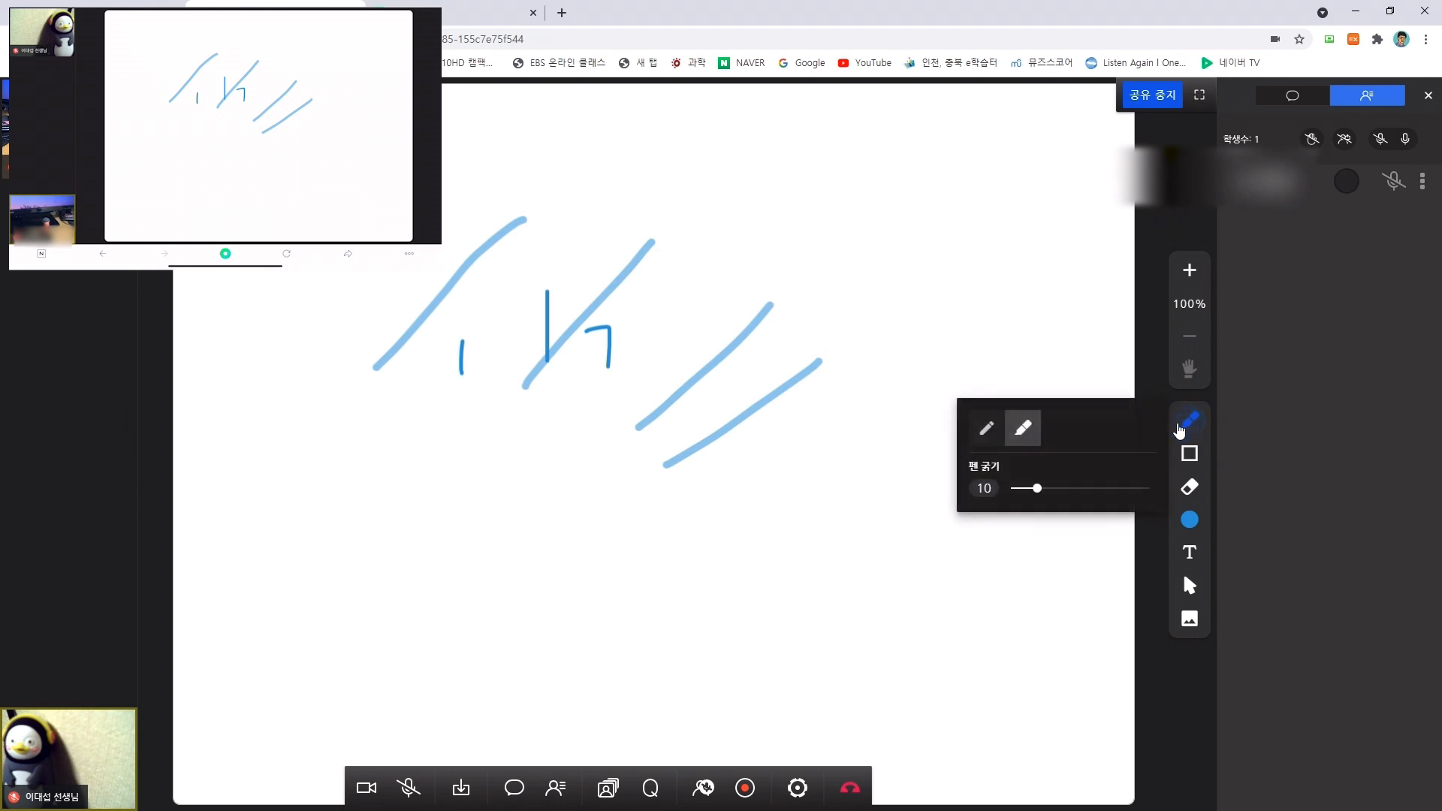
pyautogui.moveTo(1037, 488); pyautogui.dragTo(1087, 489)
pyautogui.moveTo(908, 261); pyautogui.dragTo(725, 435)
pyautogui.moveTo(770, 223); pyautogui.dragTo(638, 337)
pyautogui.moveTo(734, 267); pyautogui.dragTo(847, 484)
pyautogui.moveTo(715, 302); pyautogui.dragTo(723, 434)
pyautogui.moveTo(643, 289); pyautogui.dragTo(659, 451)
pyautogui.moveTo(924, 338); pyautogui.dragTo(888, 462)
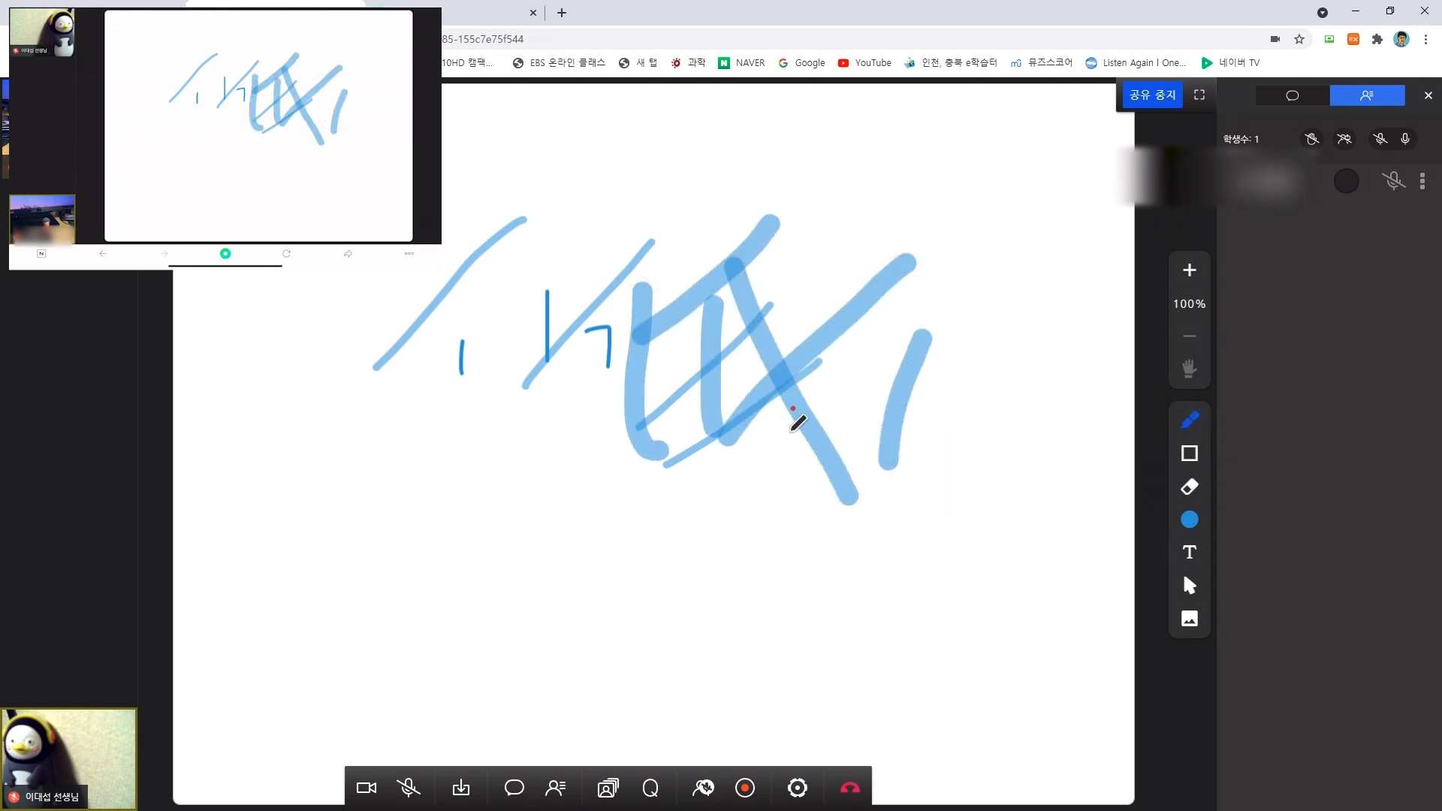
pyautogui.moveTo(792, 406); pyautogui.dragTo(807, 459)
# Step: Draw two outlined rectangles and two filled rectangles over the highlighter strokes
pyautogui.click(1190, 454)
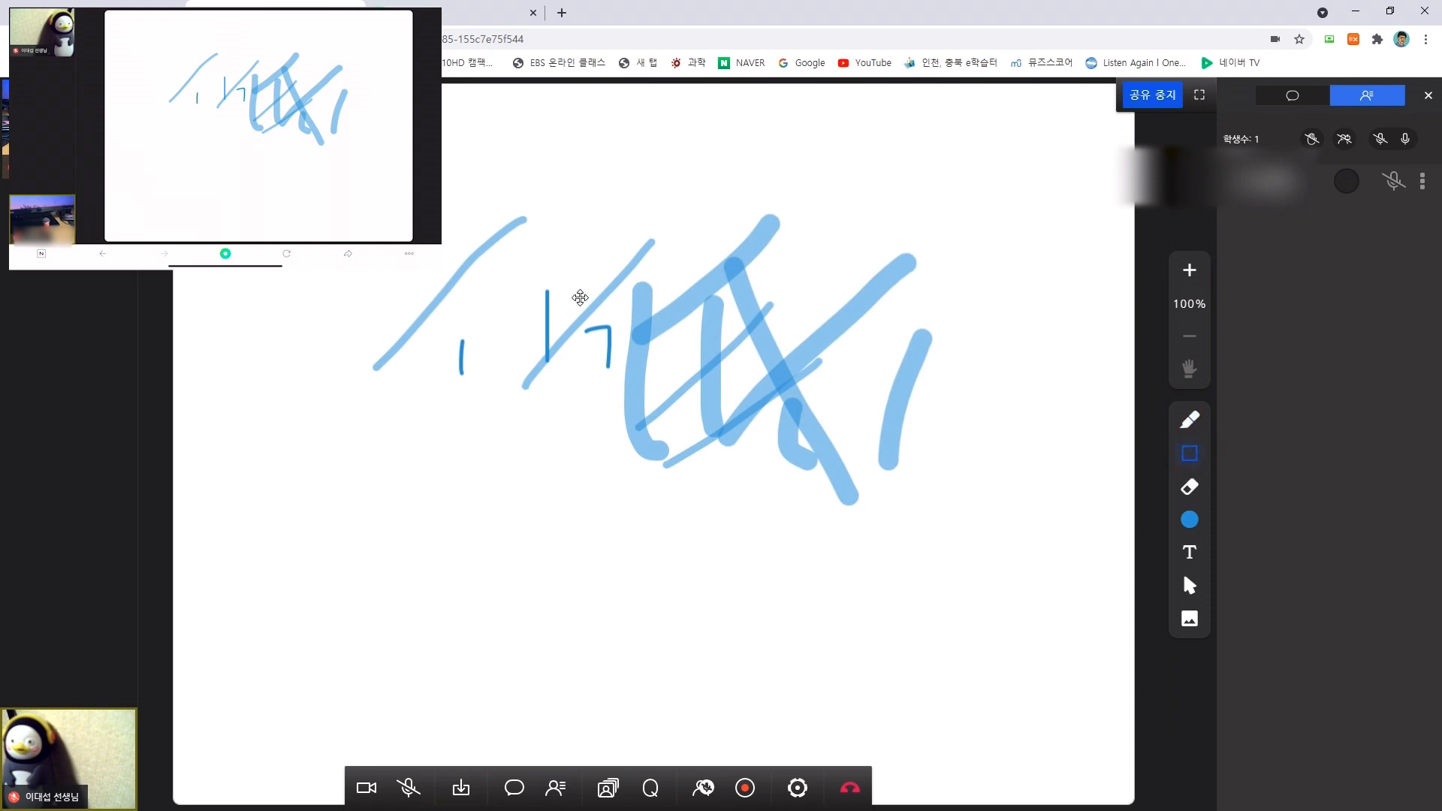
pyautogui.moveTo(253, 181); pyautogui.dragTo(599, 478)
pyautogui.moveTo(606, 250); pyautogui.dragTo(818, 545)
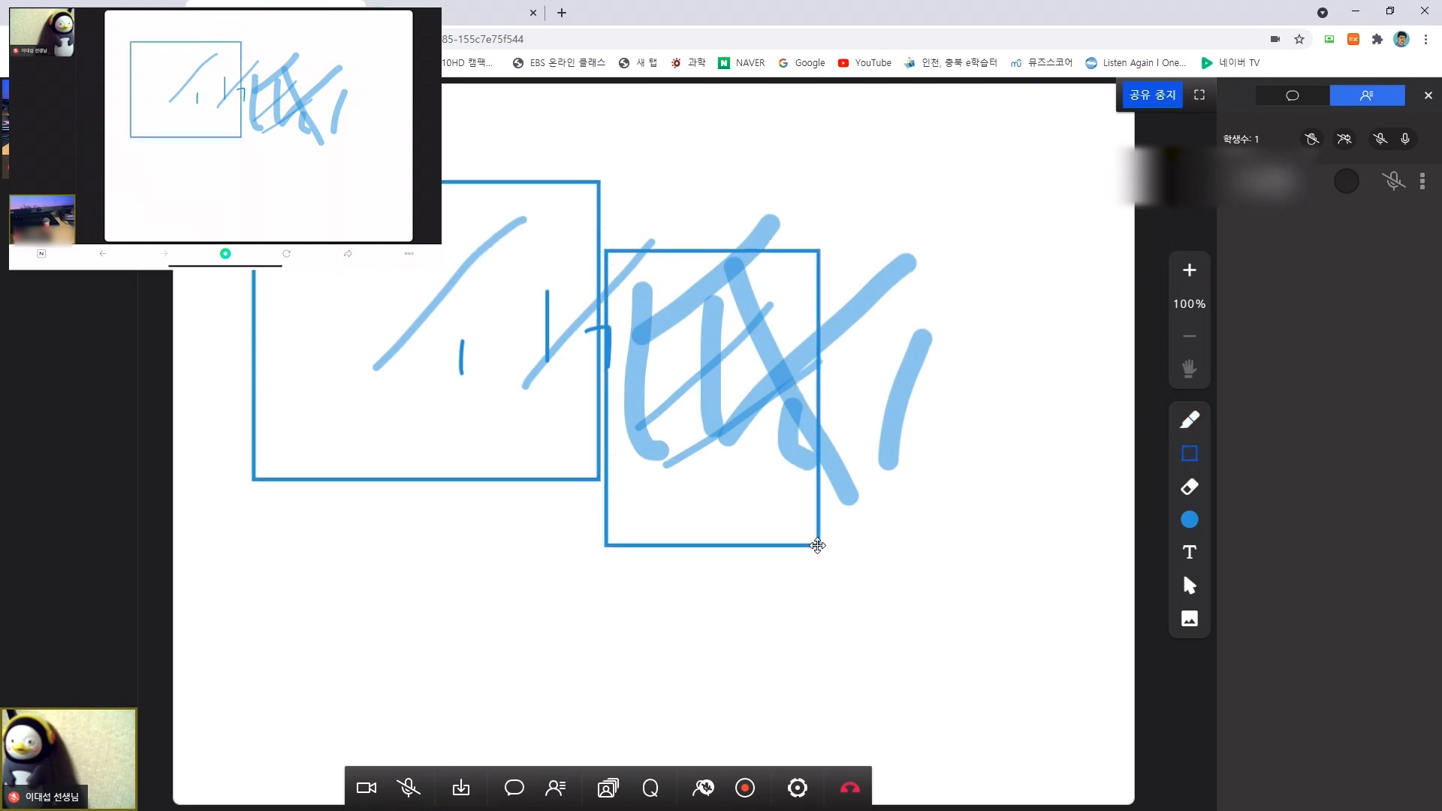
pyautogui.click(1190, 454)
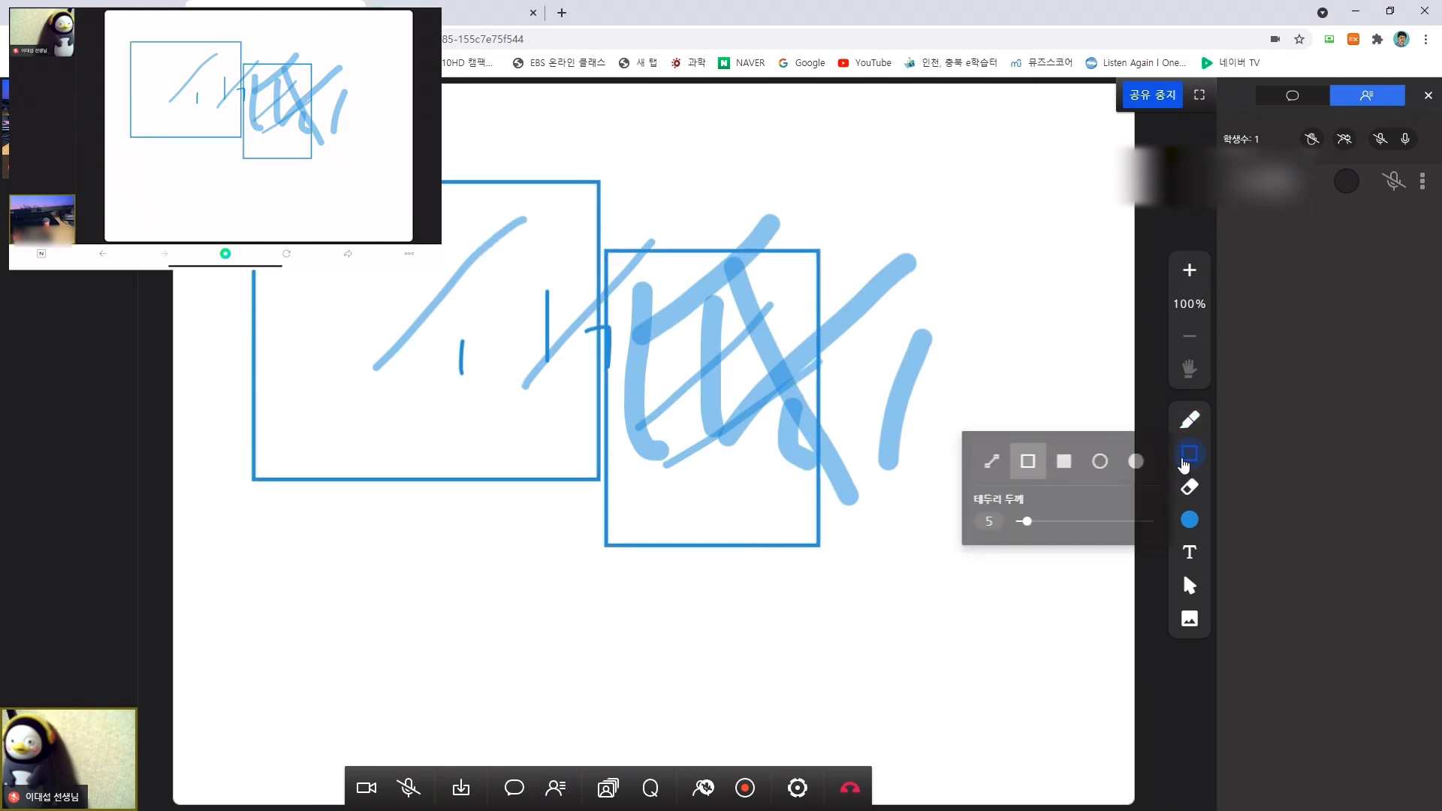
pyautogui.click(1060, 461)
pyautogui.moveTo(500, 287); pyautogui.dragTo(656, 539)
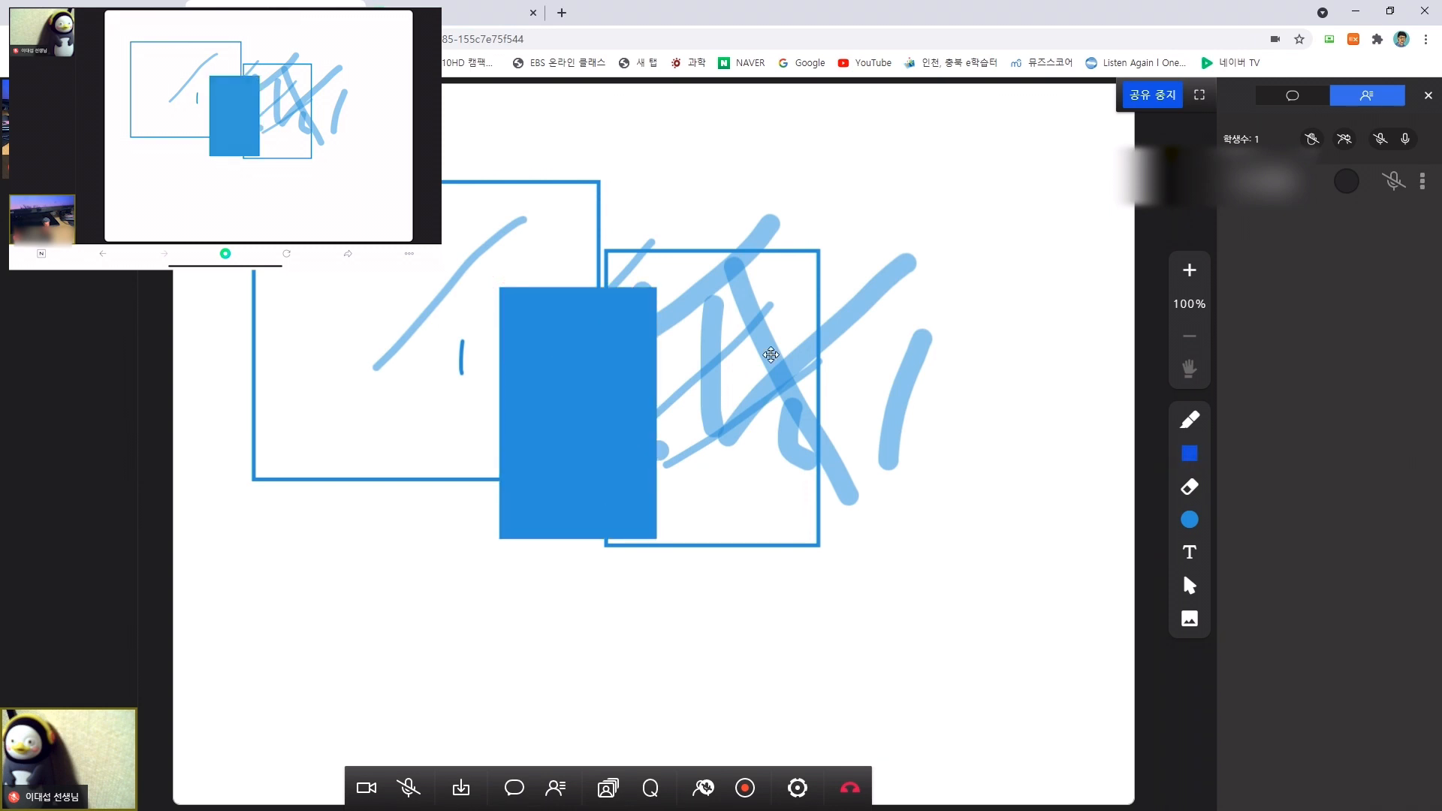
pyautogui.moveTo(776, 327); pyautogui.dragTo(938, 577)
# Step: Draw three outlined circles and one large filled circle on the whiteboard
pyautogui.click(1190, 454)
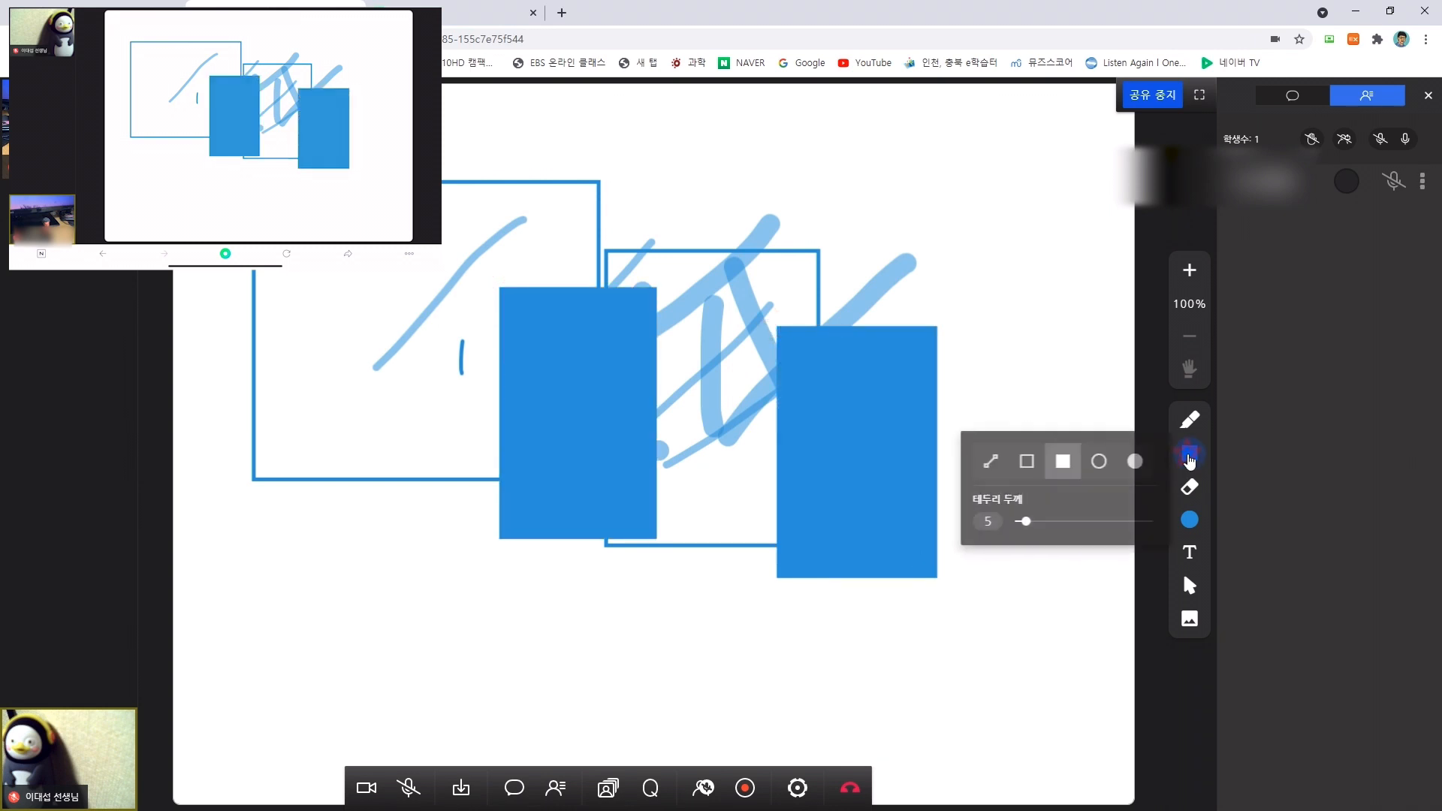
pyautogui.click(1095, 461)
pyautogui.moveTo(515, 254); pyautogui.dragTo(730, 465)
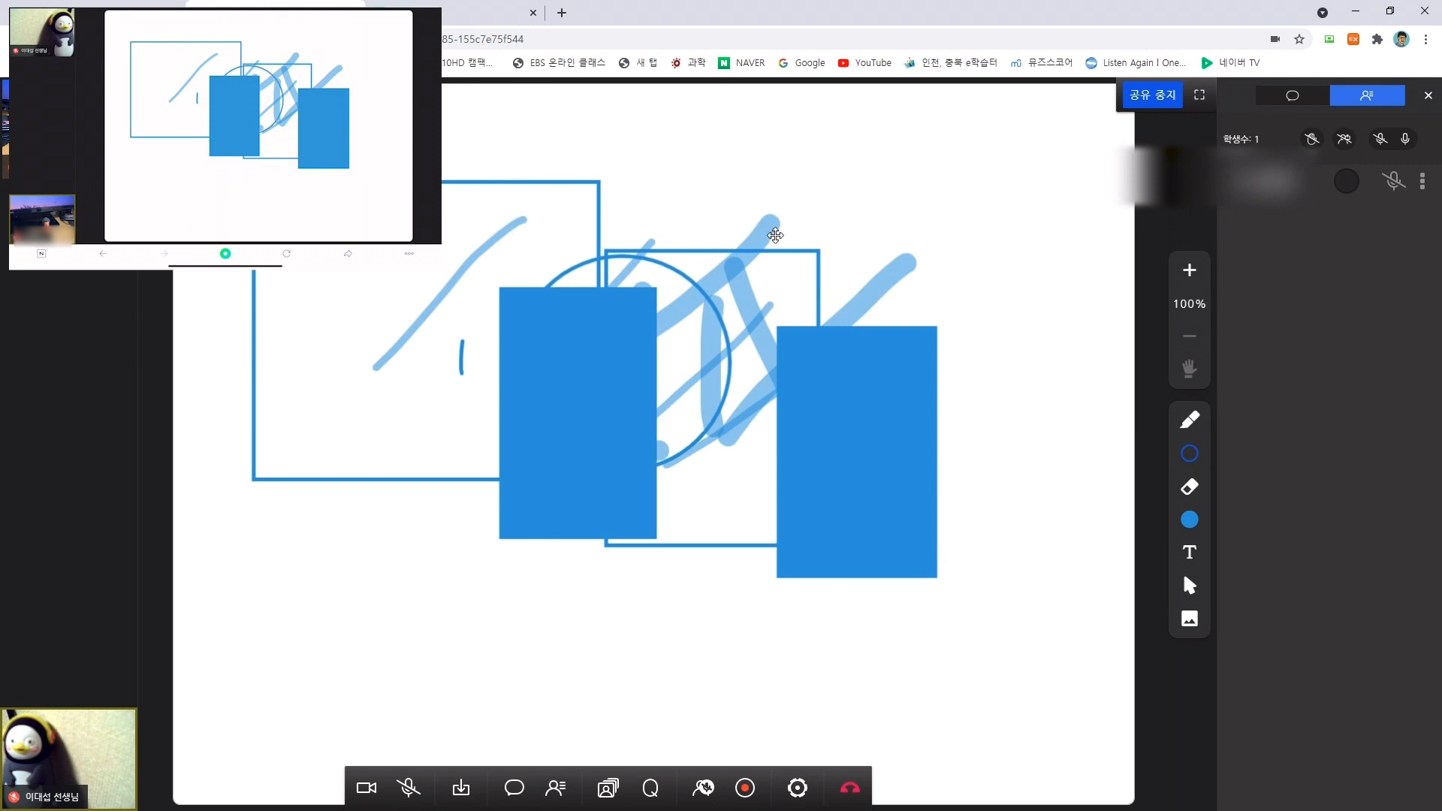
pyautogui.moveTo(776, 233); pyautogui.dragTo(1029, 482)
pyautogui.moveTo(299, 563); pyautogui.dragTo(481, 746)
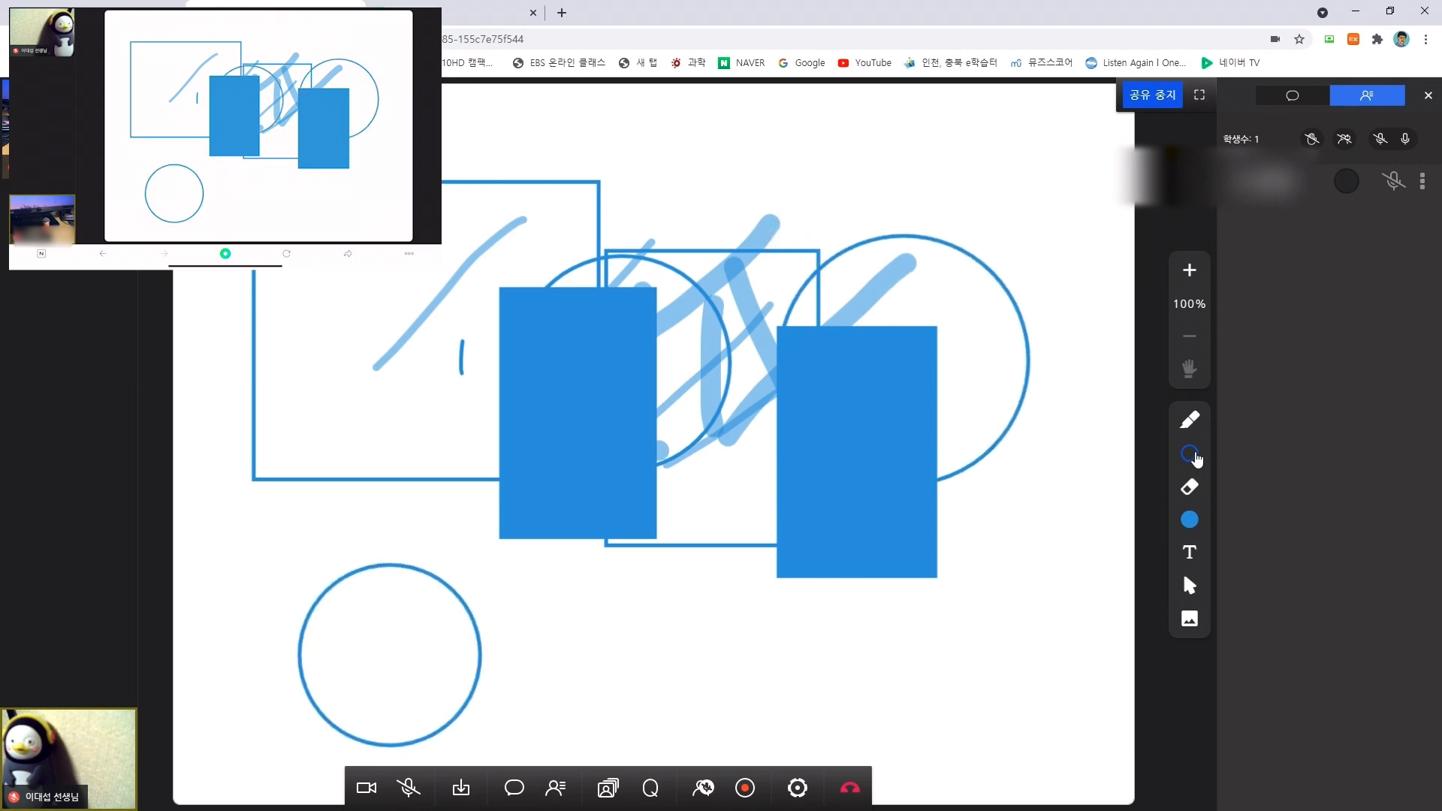
pyautogui.click(1190, 453)
pyautogui.click(1131, 462)
pyautogui.moveTo(355, 283); pyautogui.dragTo(650, 579)
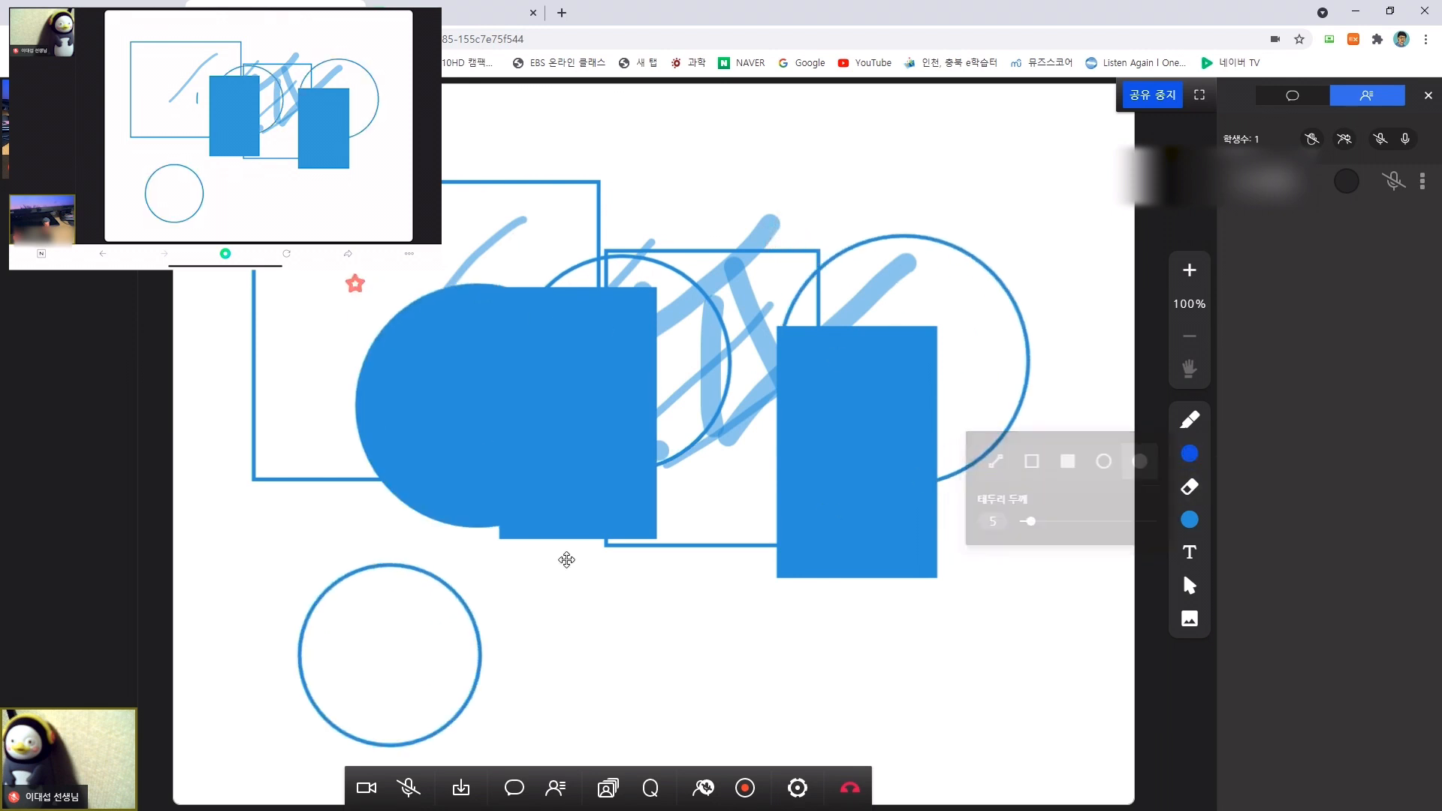
# Step: Erase all the rectangles and circles along with most of the thick highlighter strokes
pyautogui.click(1190, 486)
pyautogui.moveTo(1013, 363)
pyautogui.mouseDown()
pyautogui.moveTo(908, 319)
pyautogui.moveTo(865, 418)
pyautogui.moveTo(579, 312)
pyautogui.moveTo(499, 251)
pyautogui.moveTo(641, 431)
pyautogui.moveTo(926, 375)
pyautogui.moveTo(435, 613)
pyautogui.mouseUp()
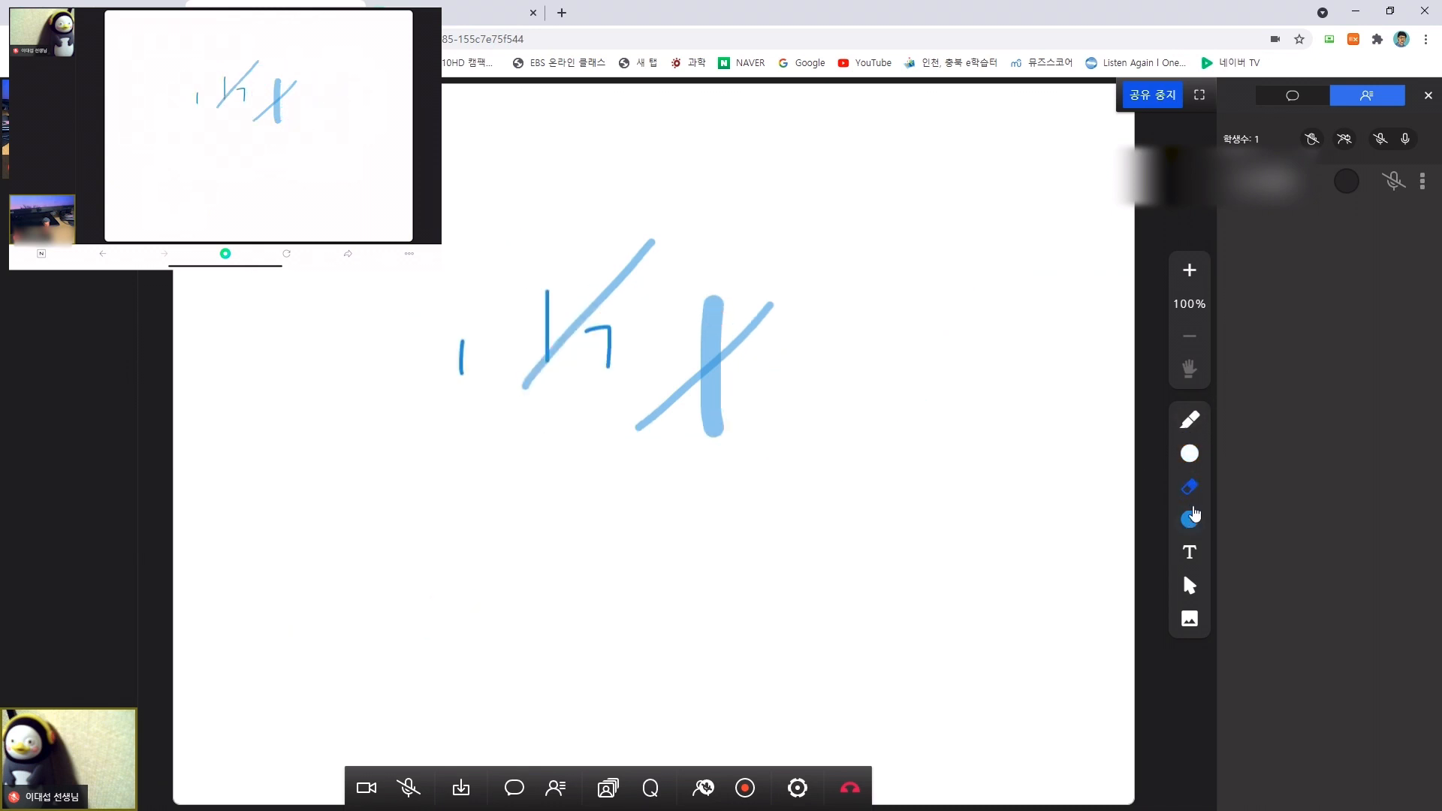
pyautogui.click(1193, 489)
# Step: With the straight-line shape at thickness 5, draw a small four-sided figure and two short separate lines
pyautogui.click(1191, 455)
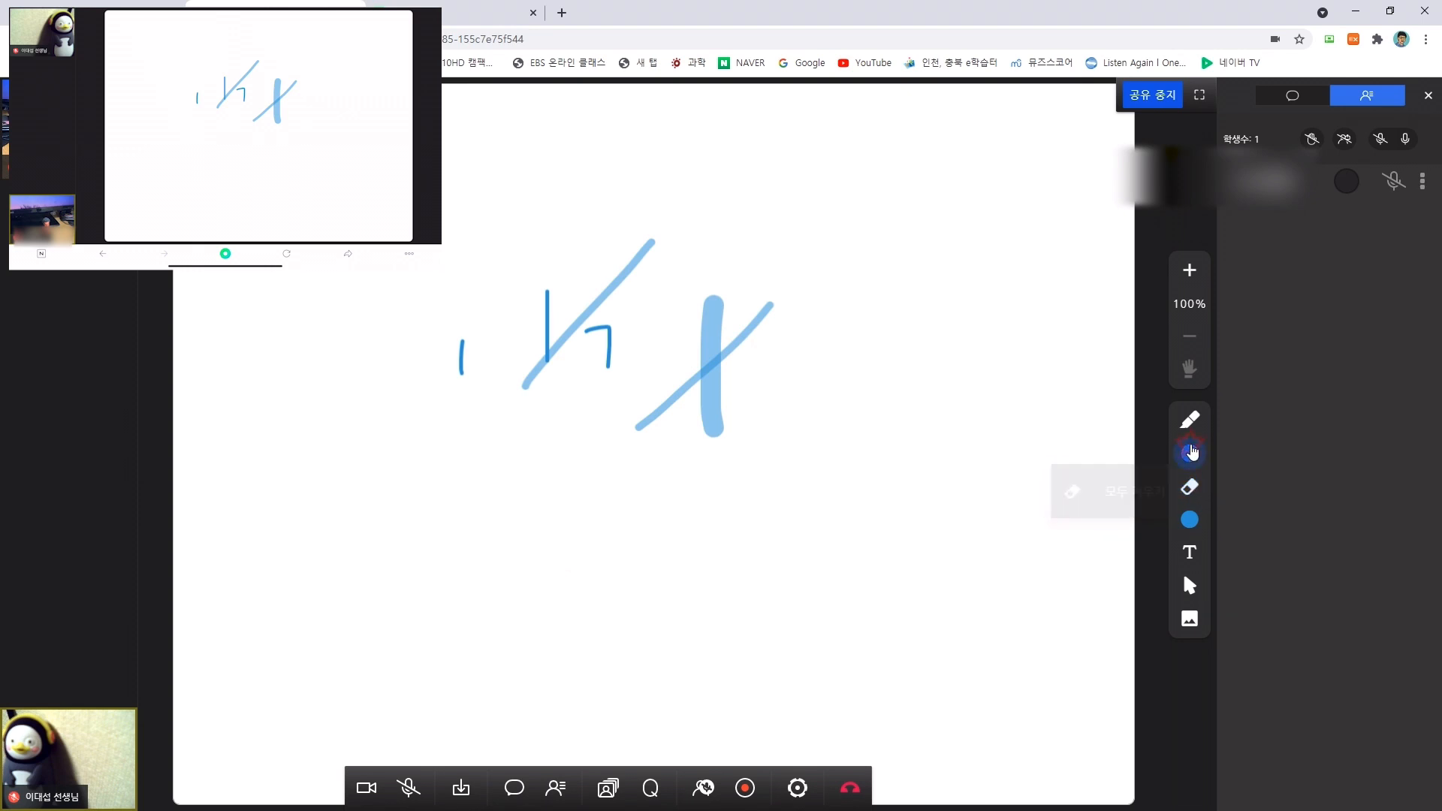
pyautogui.click(987, 461)
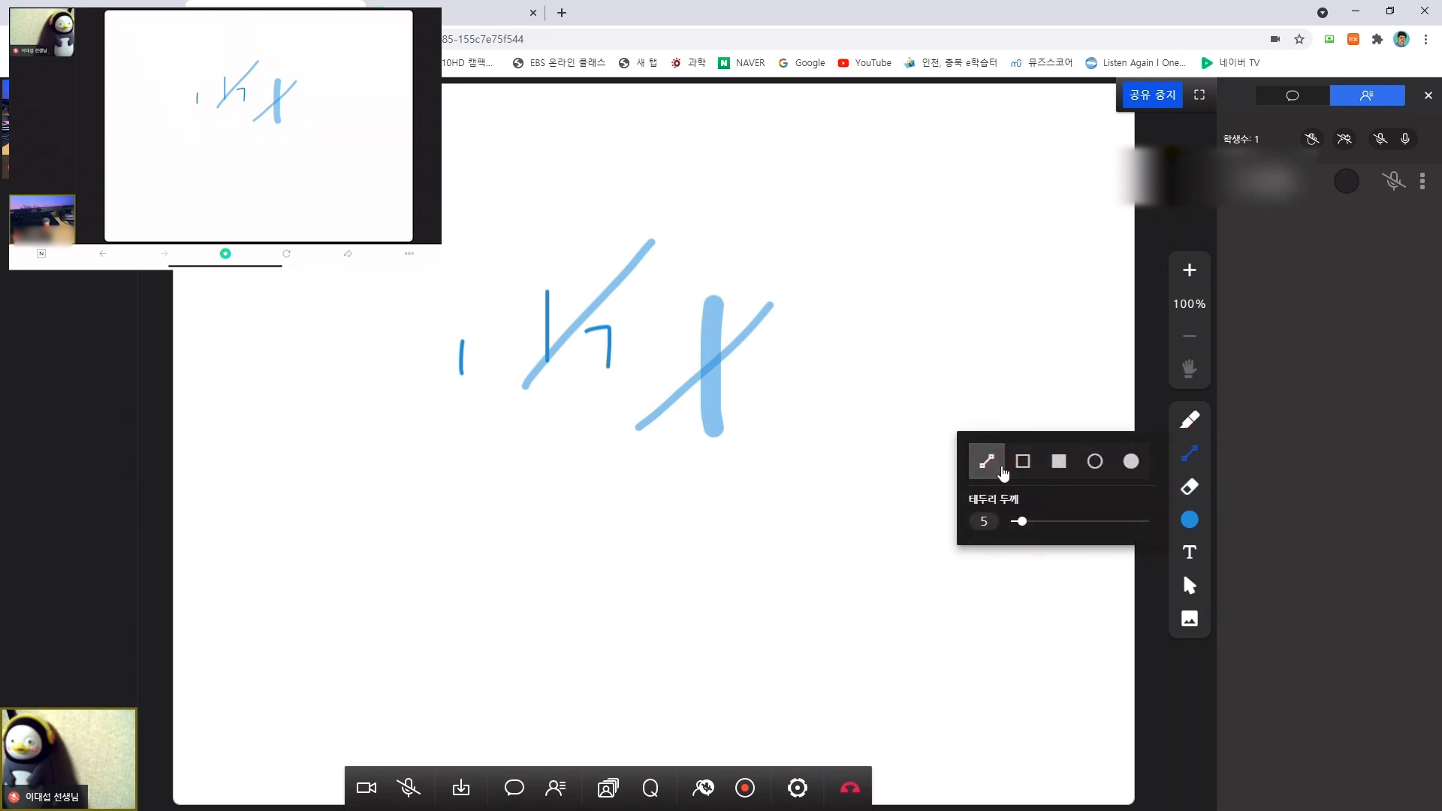
pyautogui.moveTo(489, 211)
pyautogui.mouseDown()
pyautogui.moveTo(487, 274)
pyautogui.moveTo(405, 351)
pyautogui.moveTo(413, 319)
pyautogui.moveTo(424, 386)
pyautogui.mouseUp()
pyautogui.moveTo(443, 308); pyautogui.dragTo(475, 391)
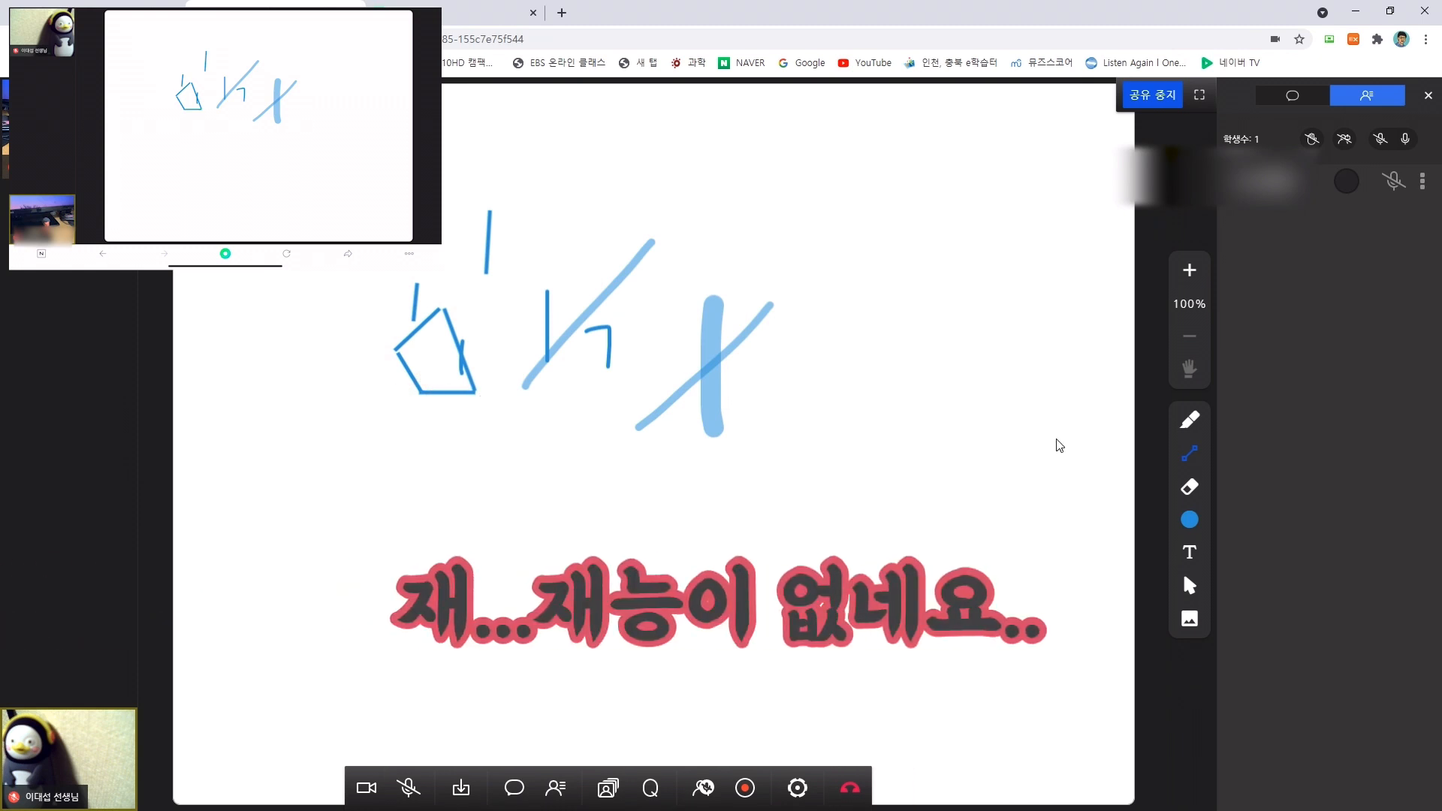
# Step: Set the line thickness to 32 and draw a large four-sided figure with a near-vertical line meeting its upper-right edge
pyautogui.click(1189, 453)
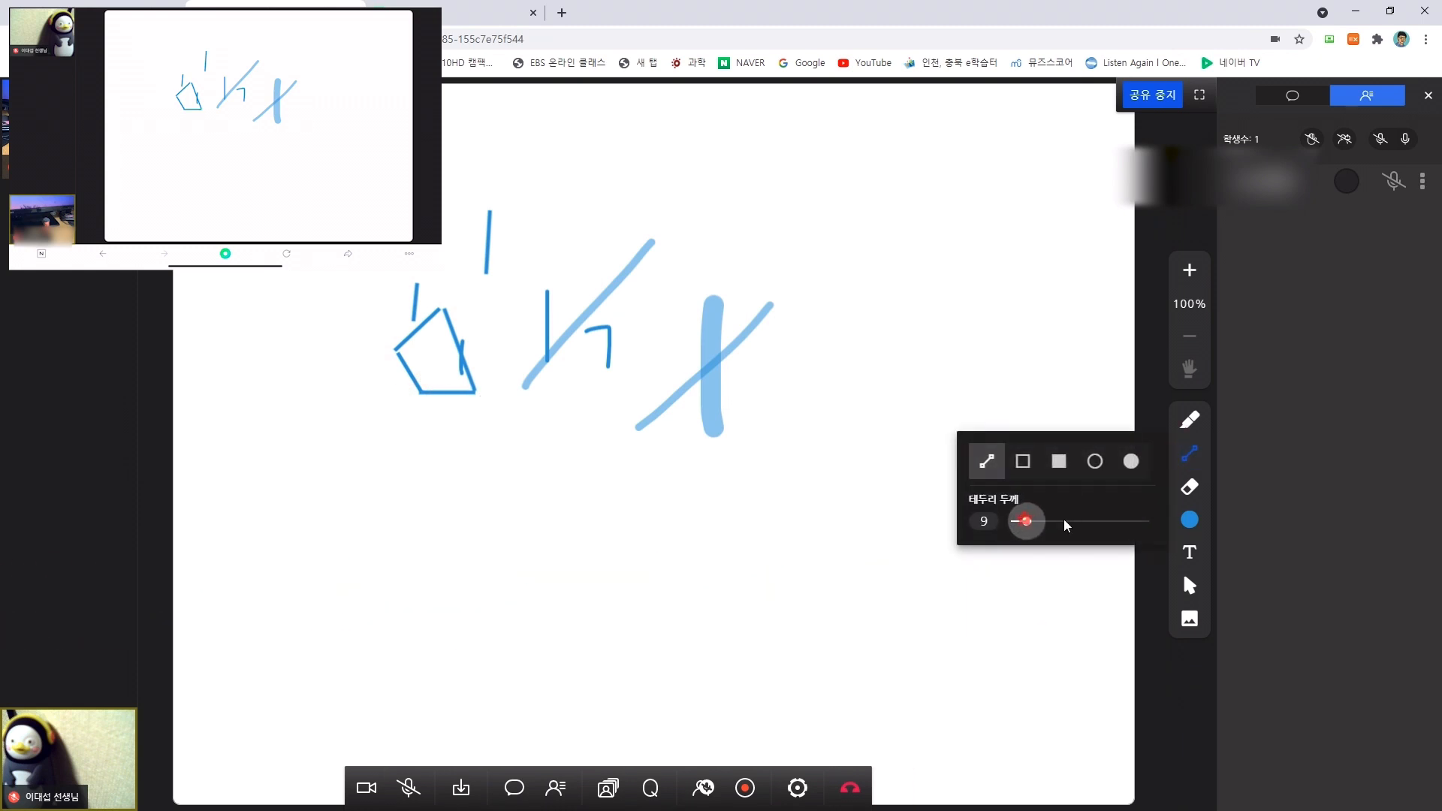
pyautogui.moveTo(965, 254); pyautogui.dragTo(977, 406)
pyautogui.moveTo(905, 308); pyautogui.dragTo(924, 543)
pyautogui.moveTo(896, 304)
pyautogui.mouseDown()
pyautogui.moveTo(1038, 436)
pyautogui.moveTo(933, 476)
pyautogui.moveTo(894, 530)
pyautogui.mouseUp()
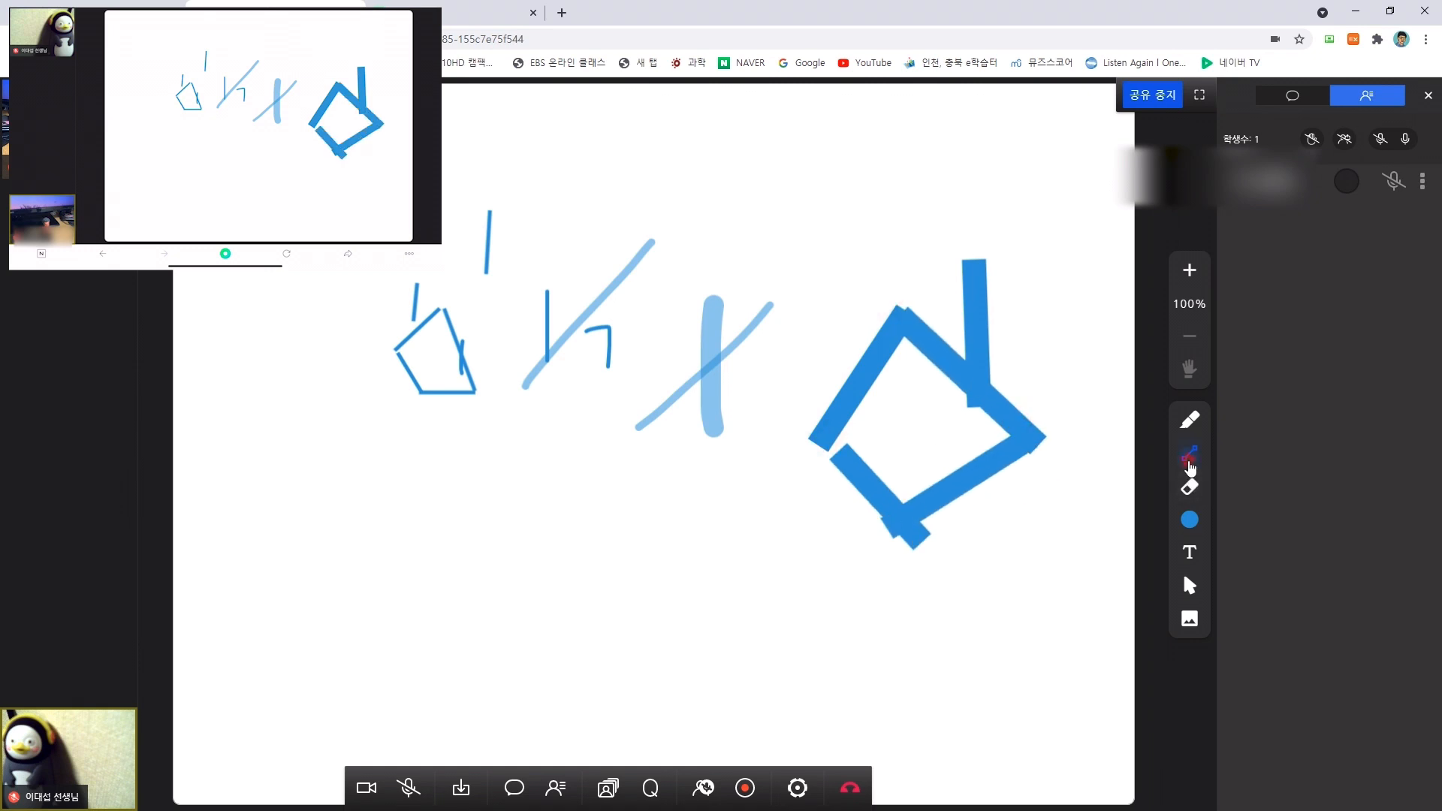
pyautogui.click(1189, 453)
# Step: Erase the thick-line figure, and remove everything left on the whiteboard with 모두 지우기
pyautogui.click(1189, 487)
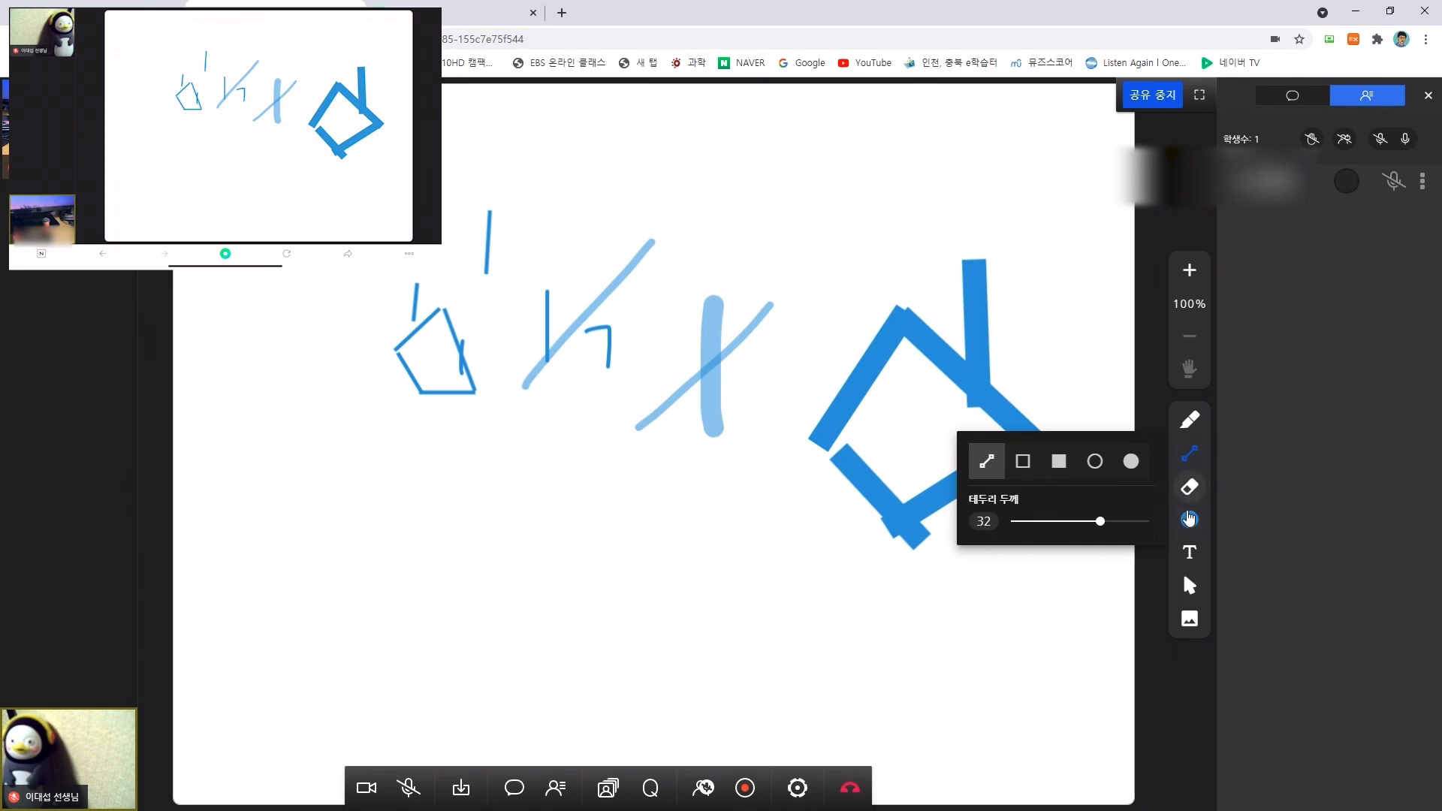
pyautogui.moveTo(1136, 347)
pyautogui.mouseDown()
pyautogui.moveTo(908, 322)
pyautogui.moveTo(1004, 318)
pyautogui.moveTo(975, 330)
pyautogui.mouseUp()
pyautogui.click(1192, 490)
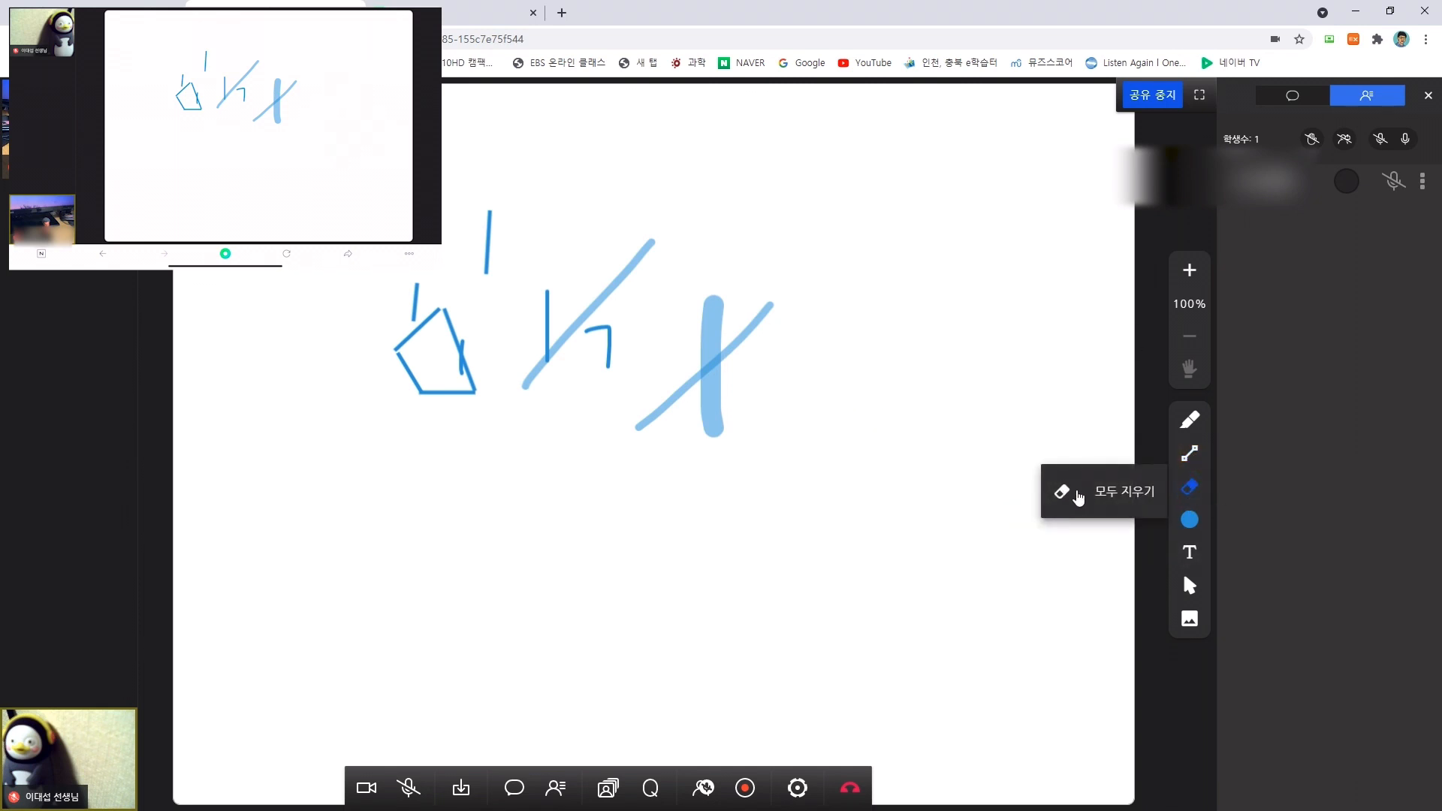
pyautogui.click(1132, 492)
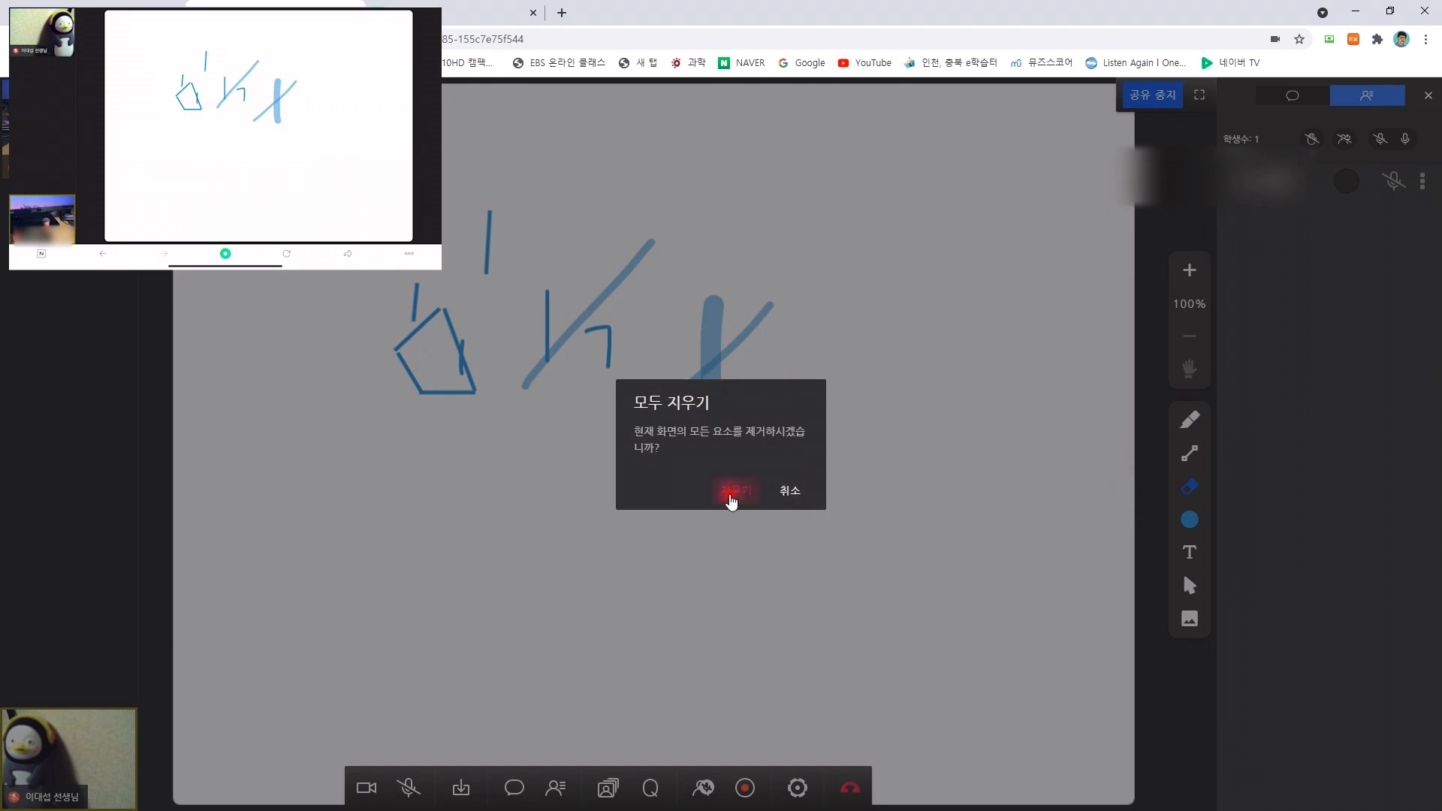
pyautogui.click(735, 491)
# Step: Add the text 텍스트 필기도 가능합니다. to the upper middle of the cleared whiteboard
pyautogui.click(1190, 557)
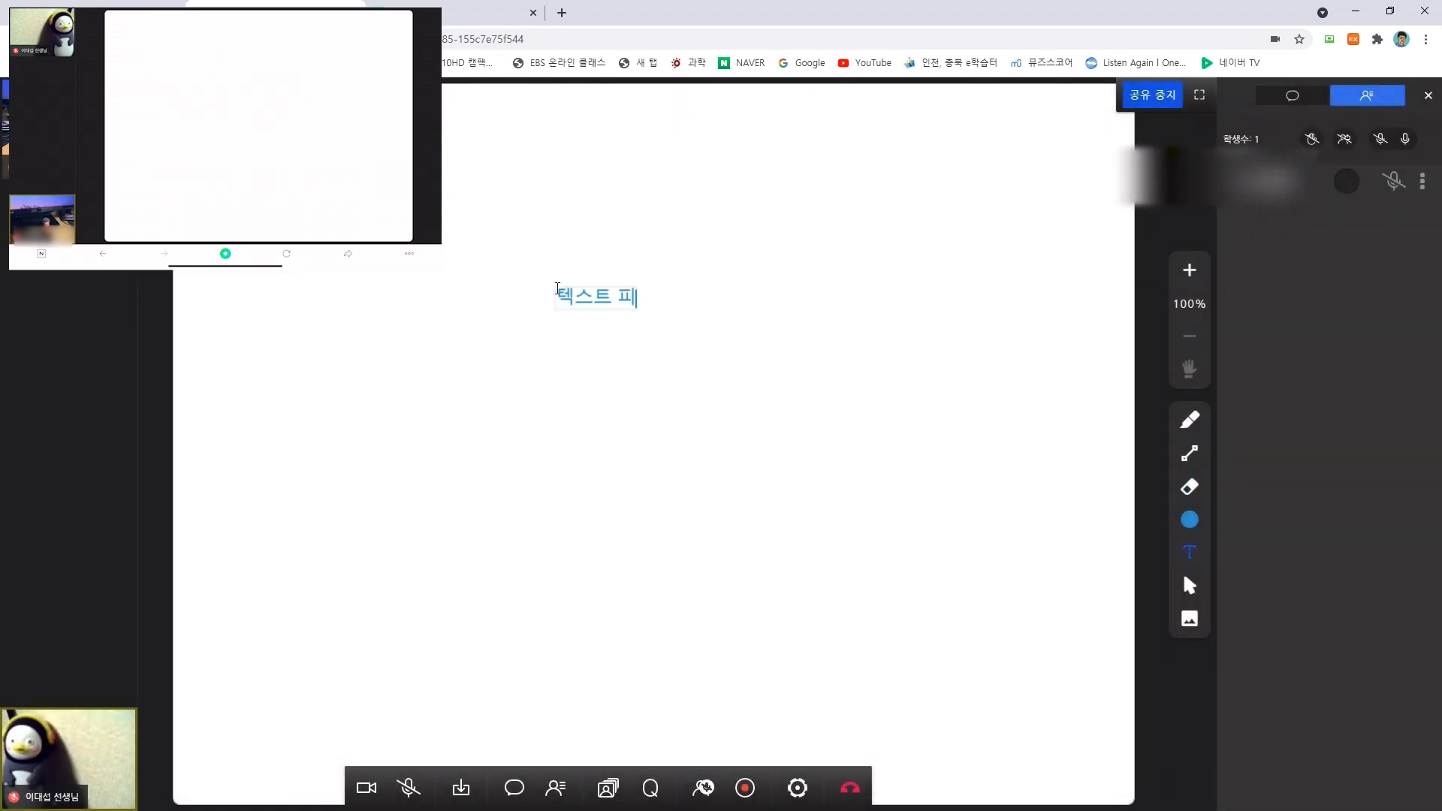
pyautogui.click(557, 288)
pyautogui.write('텍스트 필기도 가능히')
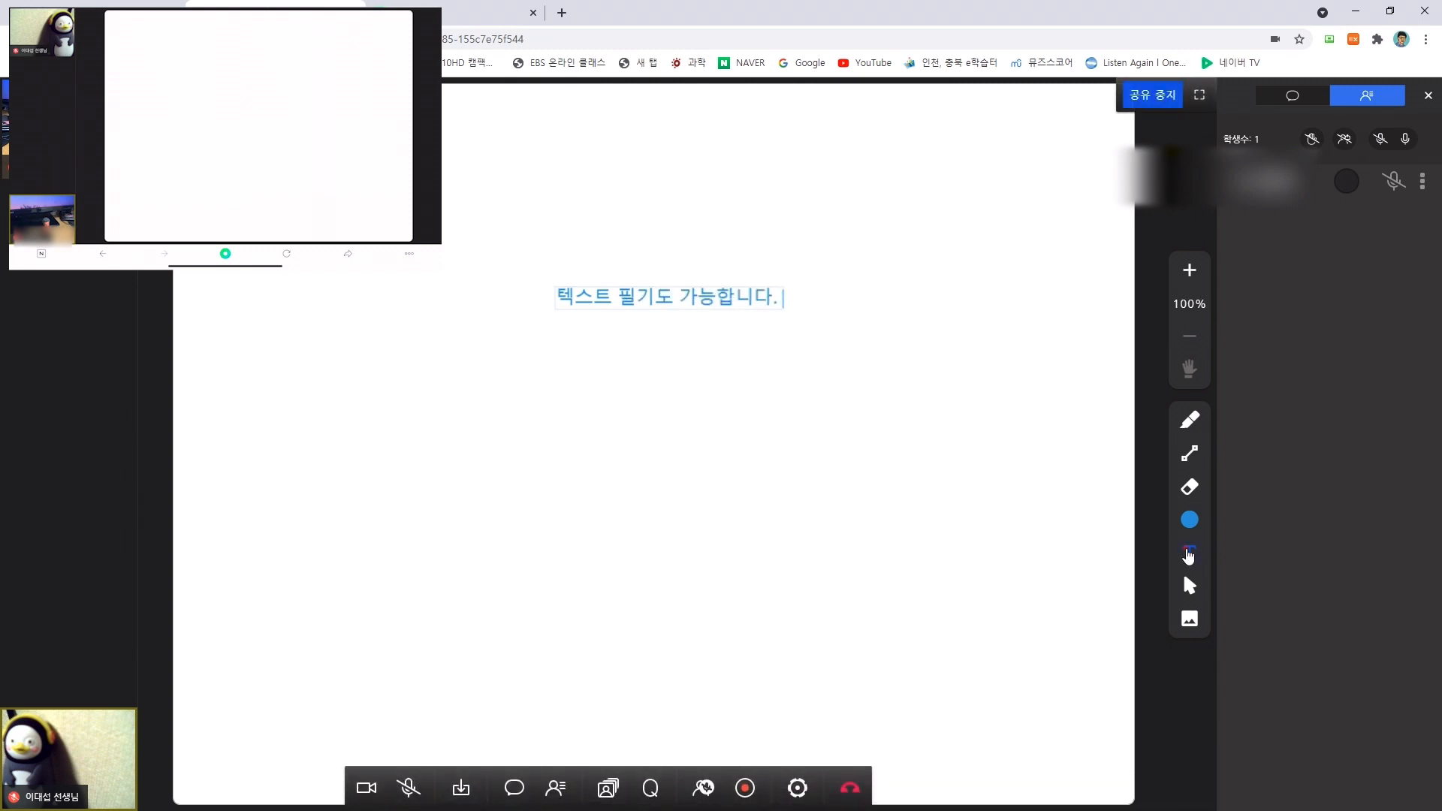
# Step: Set the text size to 42 and add the text 크게 필기도 가능합니다. below the existing line
pyautogui.click(1187, 555)
pyautogui.moveTo(1079, 570); pyautogui.dragTo(1124, 571)
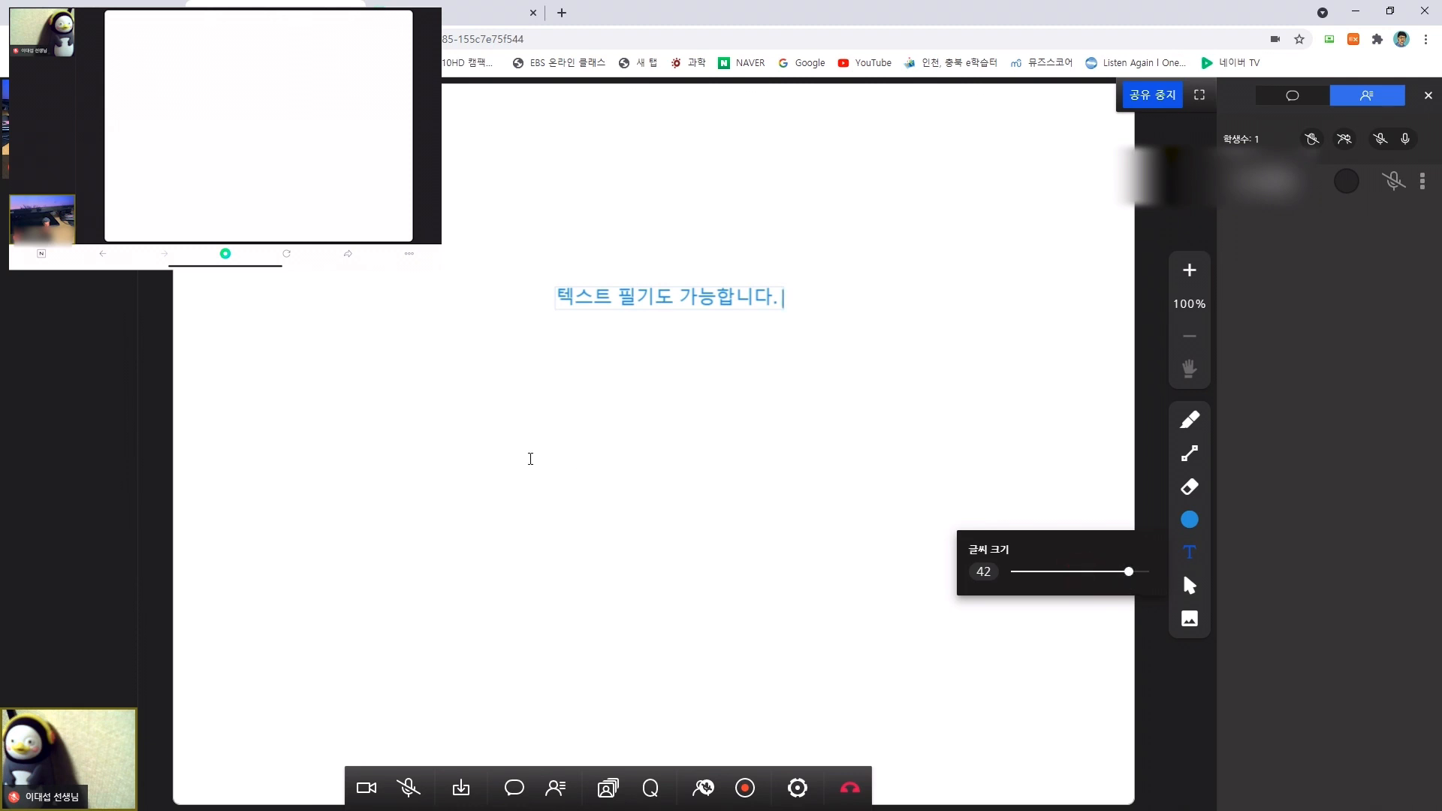
pyautogui.click(503, 453)
pyautogui.write('클')
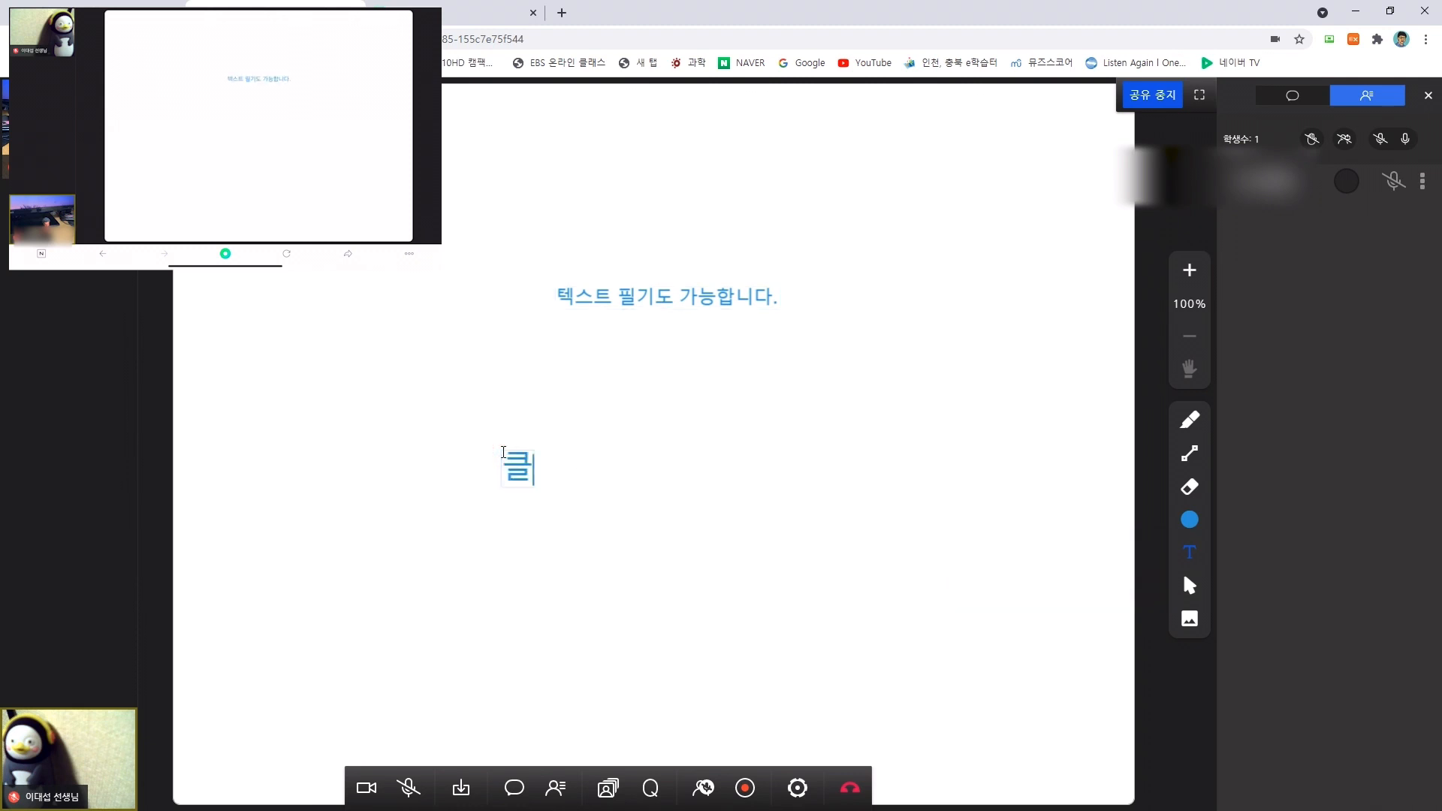
pyautogui.write('게 필기도')
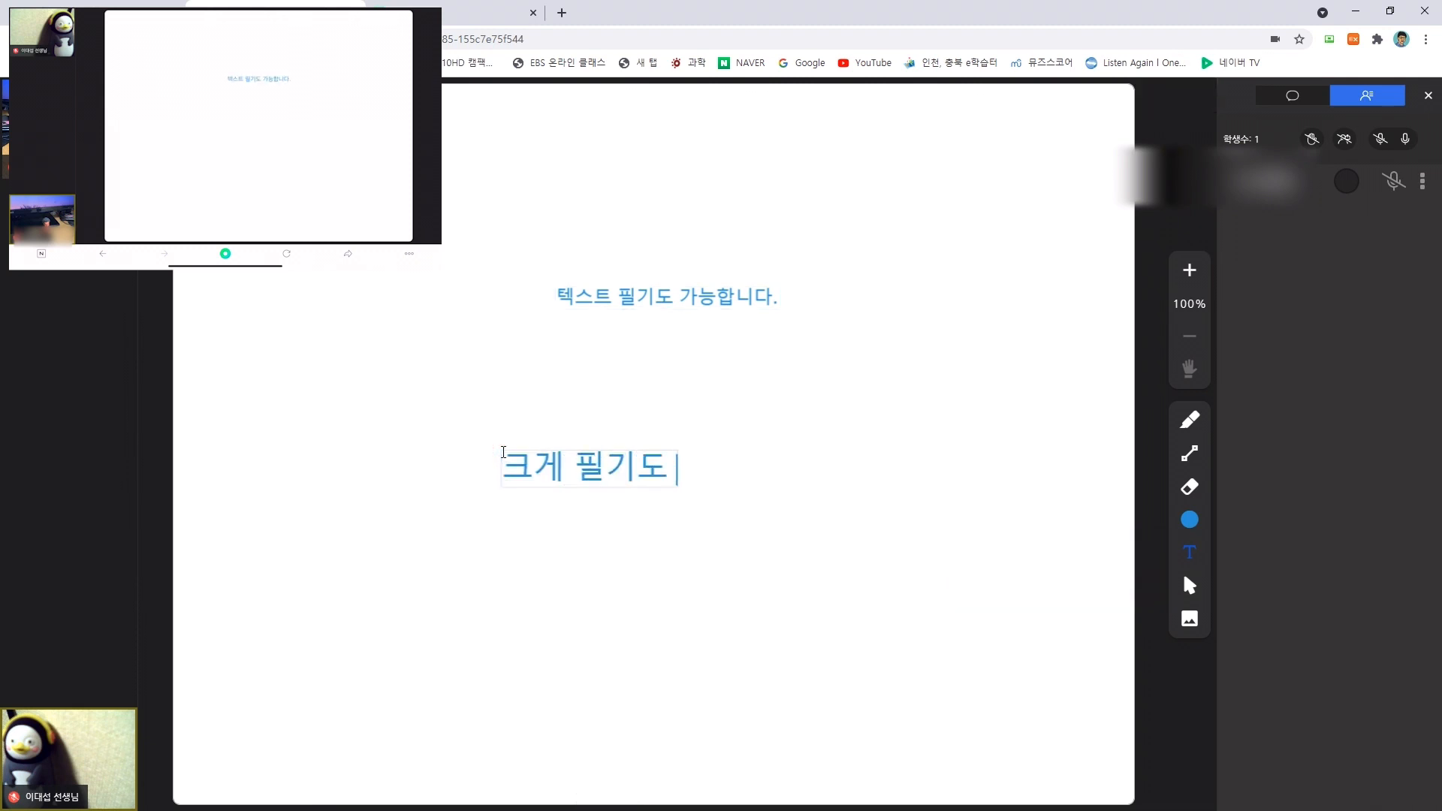
pyautogui.write(' 가능합니다.')
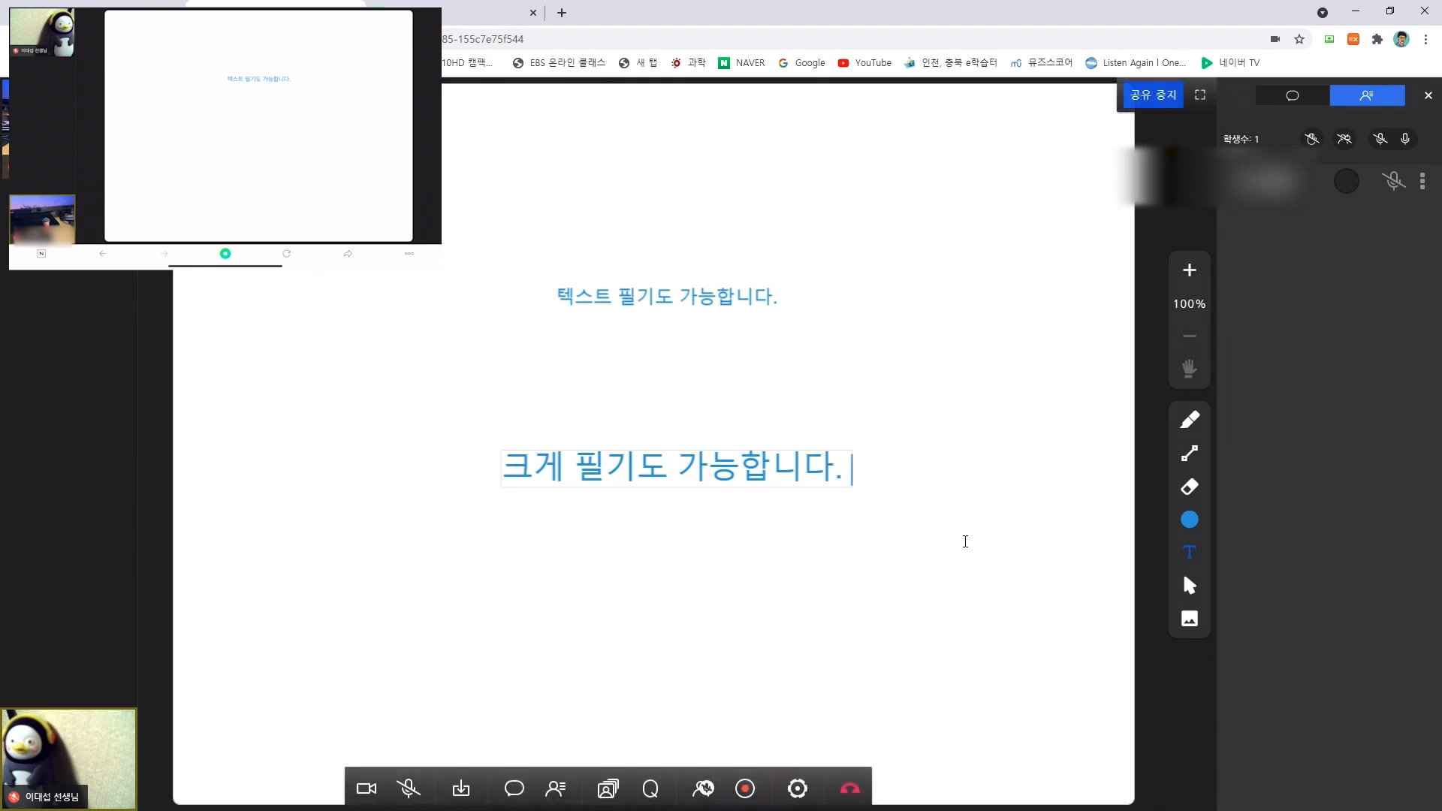
# Step: Move the small text toward the whiteboard's right side and place the large text above it, toward the upper left
pyautogui.click(1191, 593)
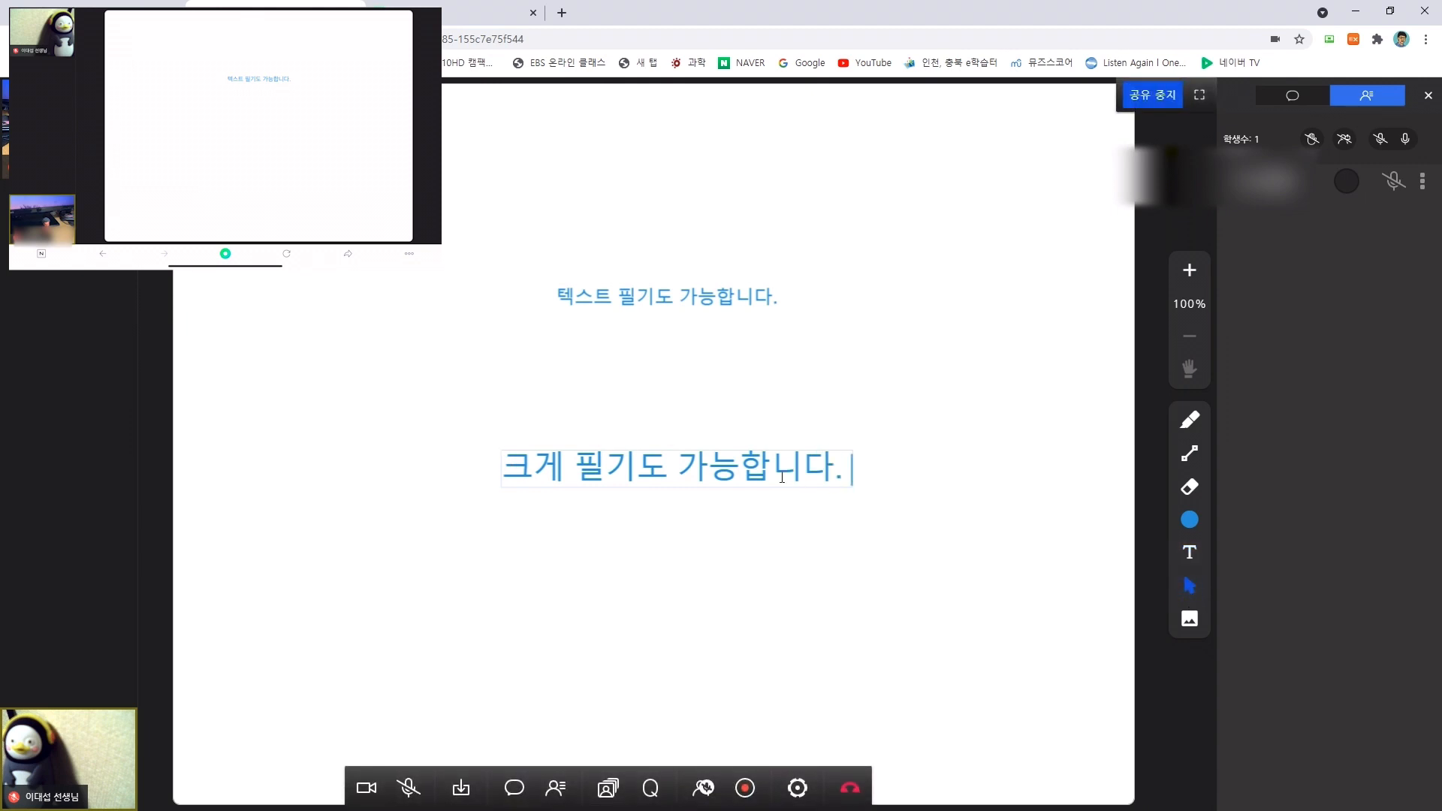
pyautogui.moveTo(704, 467); pyautogui.dragTo(631, 554)
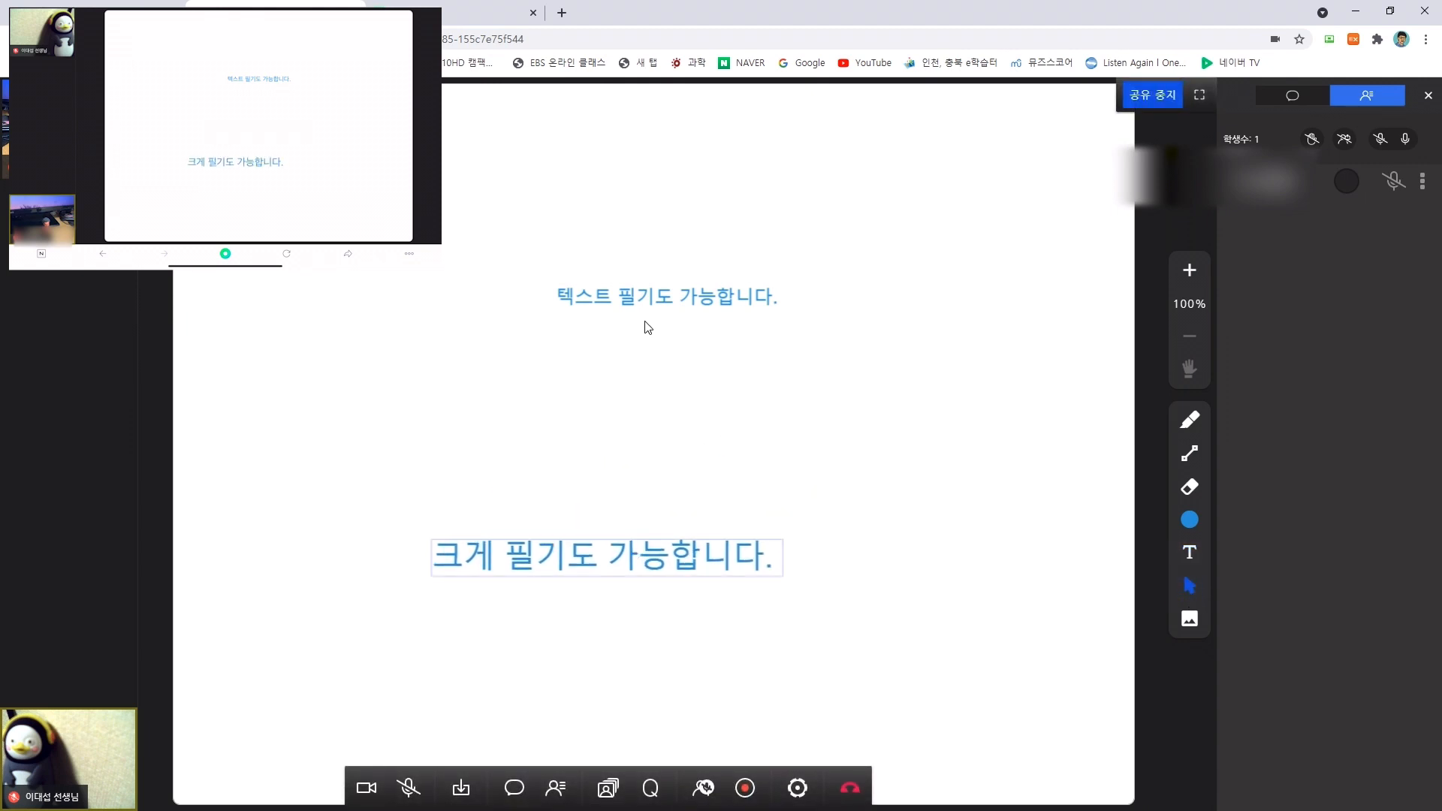
pyautogui.moveTo(654, 297); pyautogui.dragTo(877, 308)
pyautogui.moveTo(657, 552); pyautogui.dragTo(684, 267)
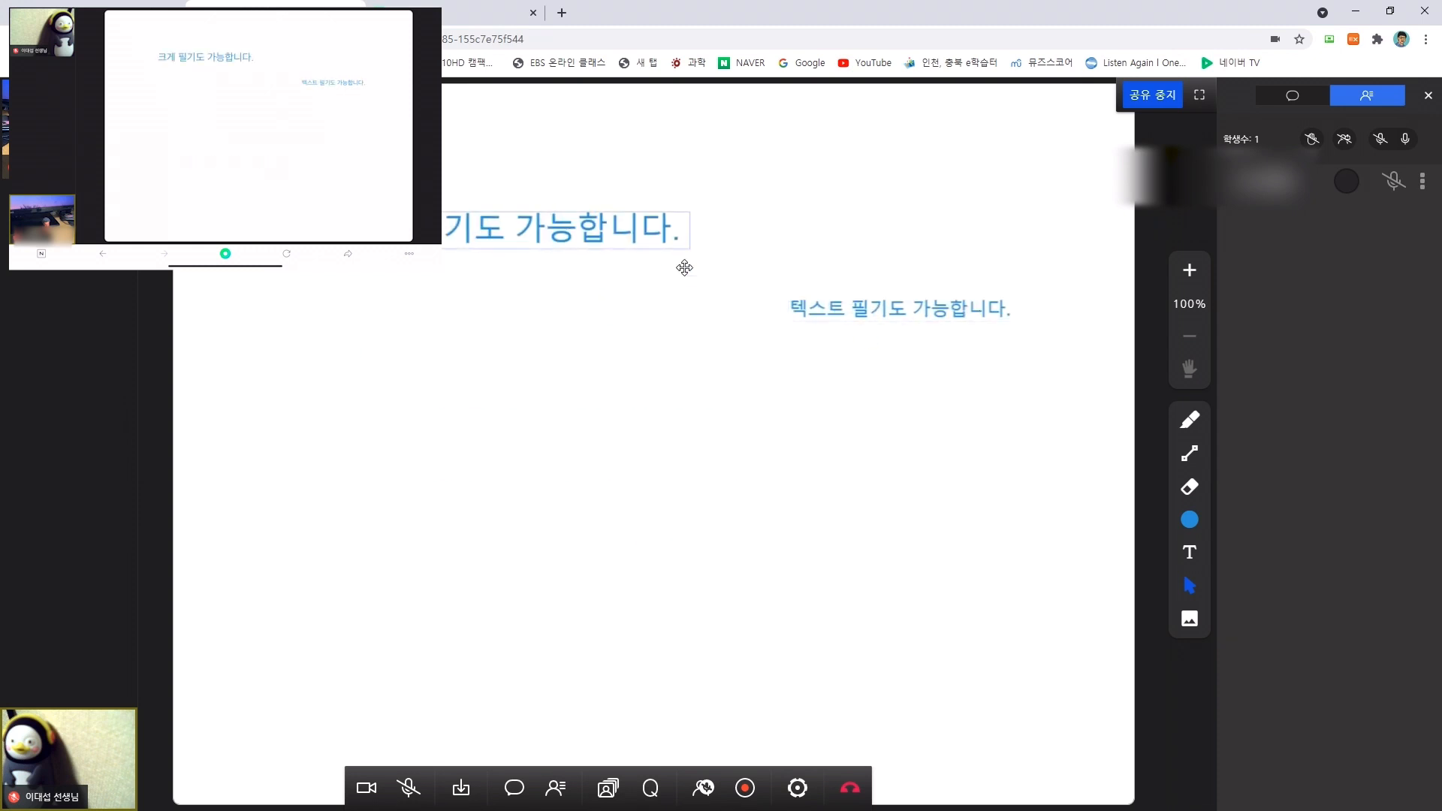
# Step: With the circle shape, draw a large thick blue circle below the two texts
pyautogui.click(1190, 454)
pyautogui.click(1096, 462)
pyautogui.moveTo(438, 380)
pyautogui.mouseDown()
pyautogui.moveTo(641, 511)
pyautogui.moveTo(830, 518)
pyautogui.mouseUp()
# Step: Move the blue circle on the whiteboard and copy it with 이미지 복사
pyautogui.click(1186, 588)
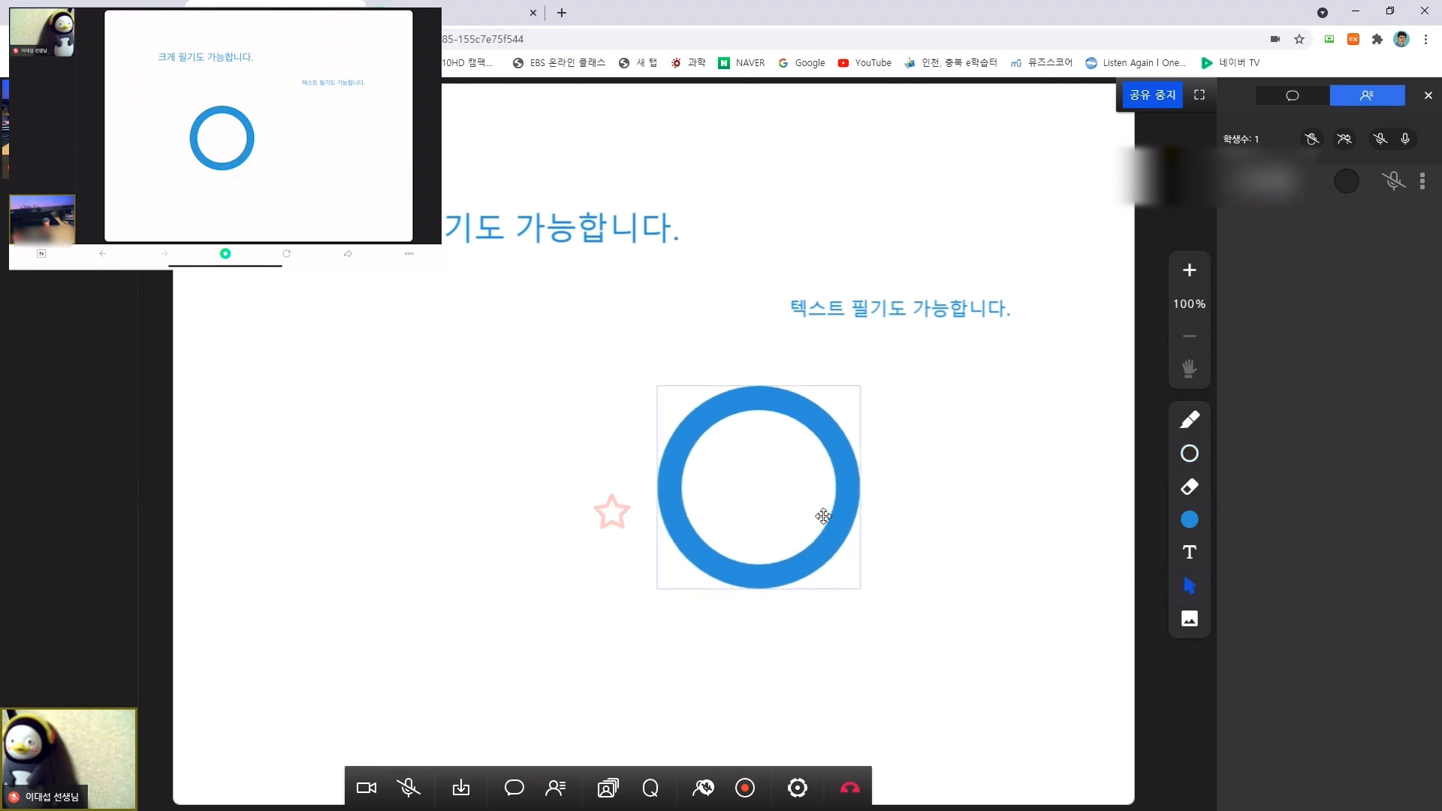
pyautogui.moveTo(679, 429); pyautogui.dragTo(671, 483)
pyautogui.rightClick(675, 449)
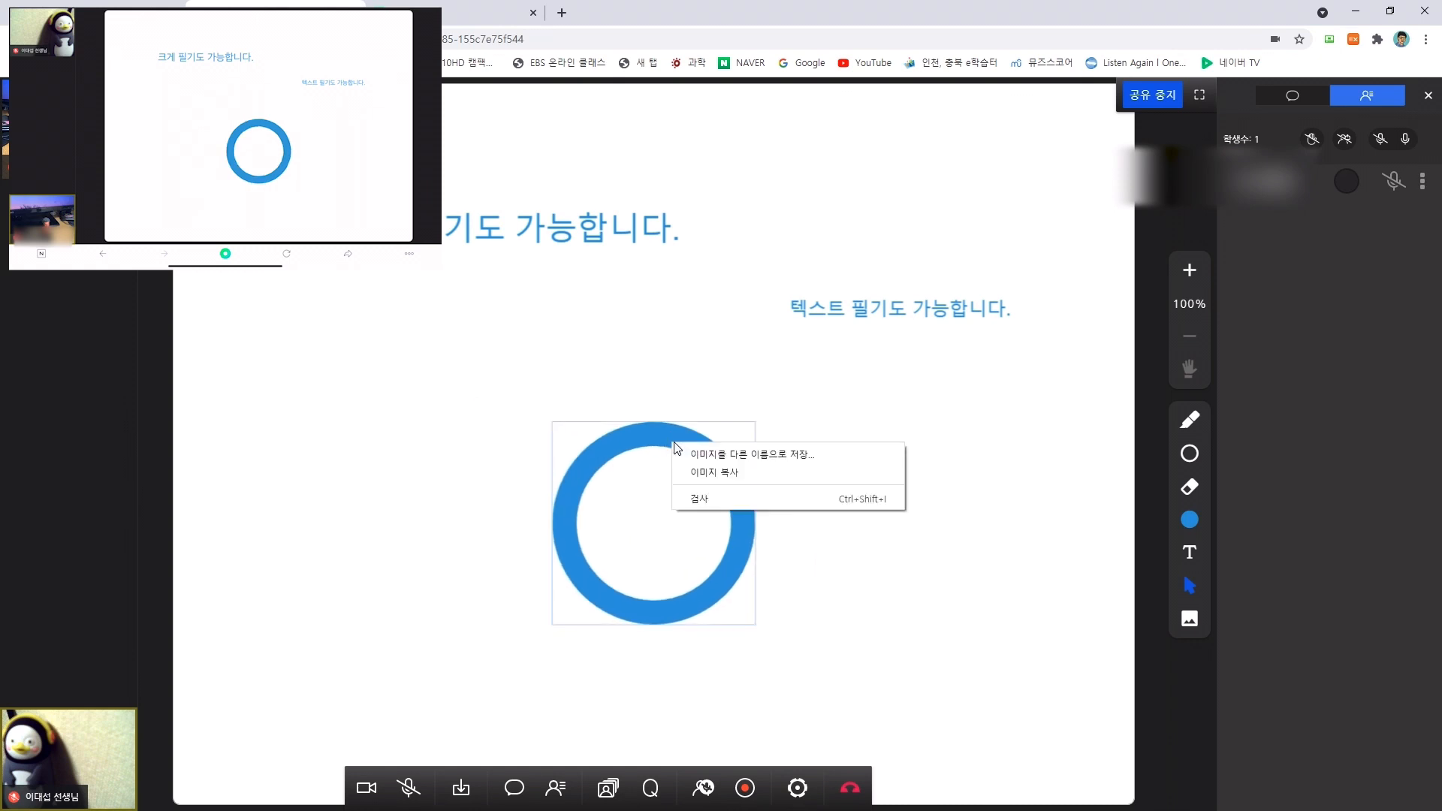
pyautogui.click(733, 472)
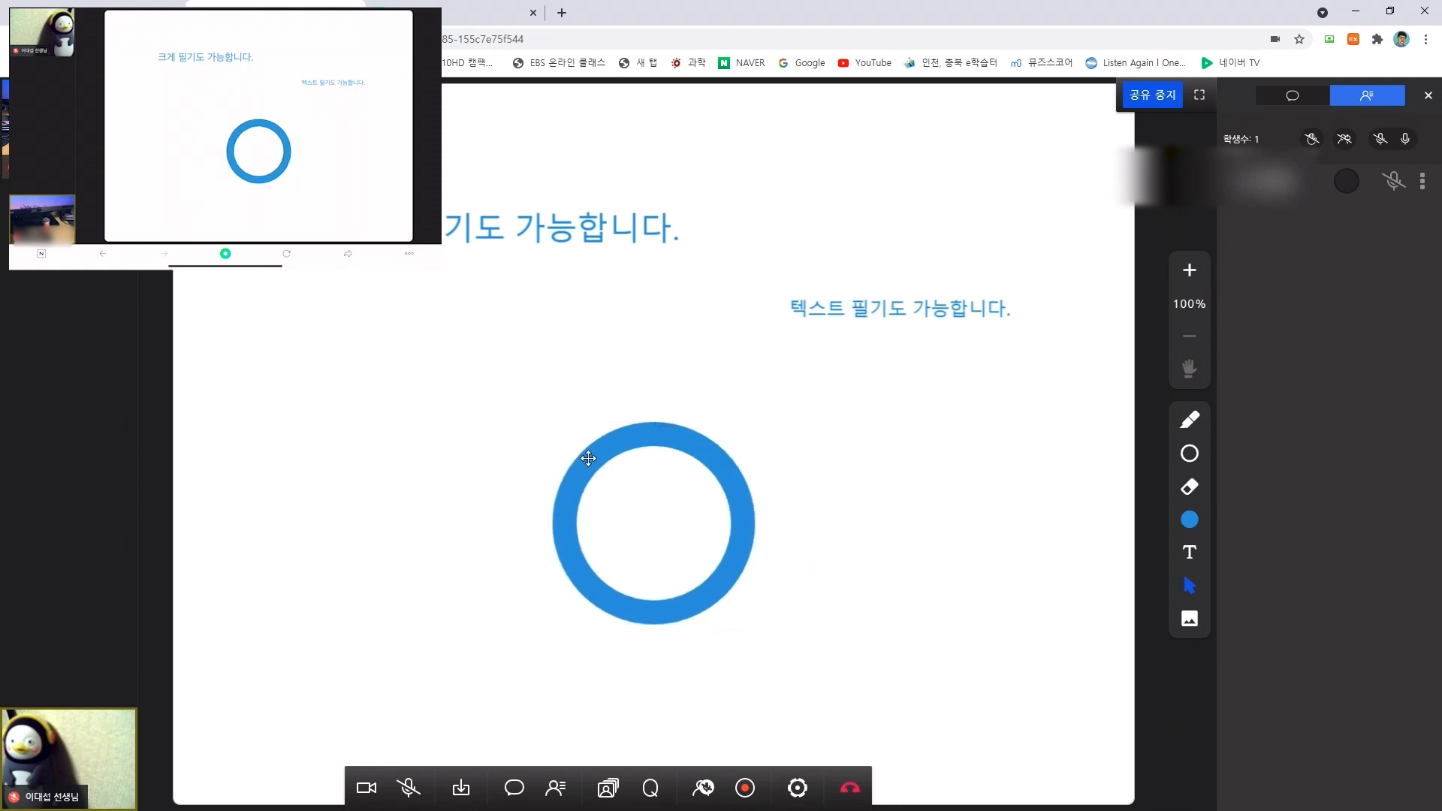
# Step: Move the circle to the left half of the whiteboard, just below the large text, copying its image again along the way
pyautogui.moveTo(588, 458); pyautogui.dragTo(498, 437)
pyautogui.moveTo(661, 467); pyautogui.dragTo(794, 500)
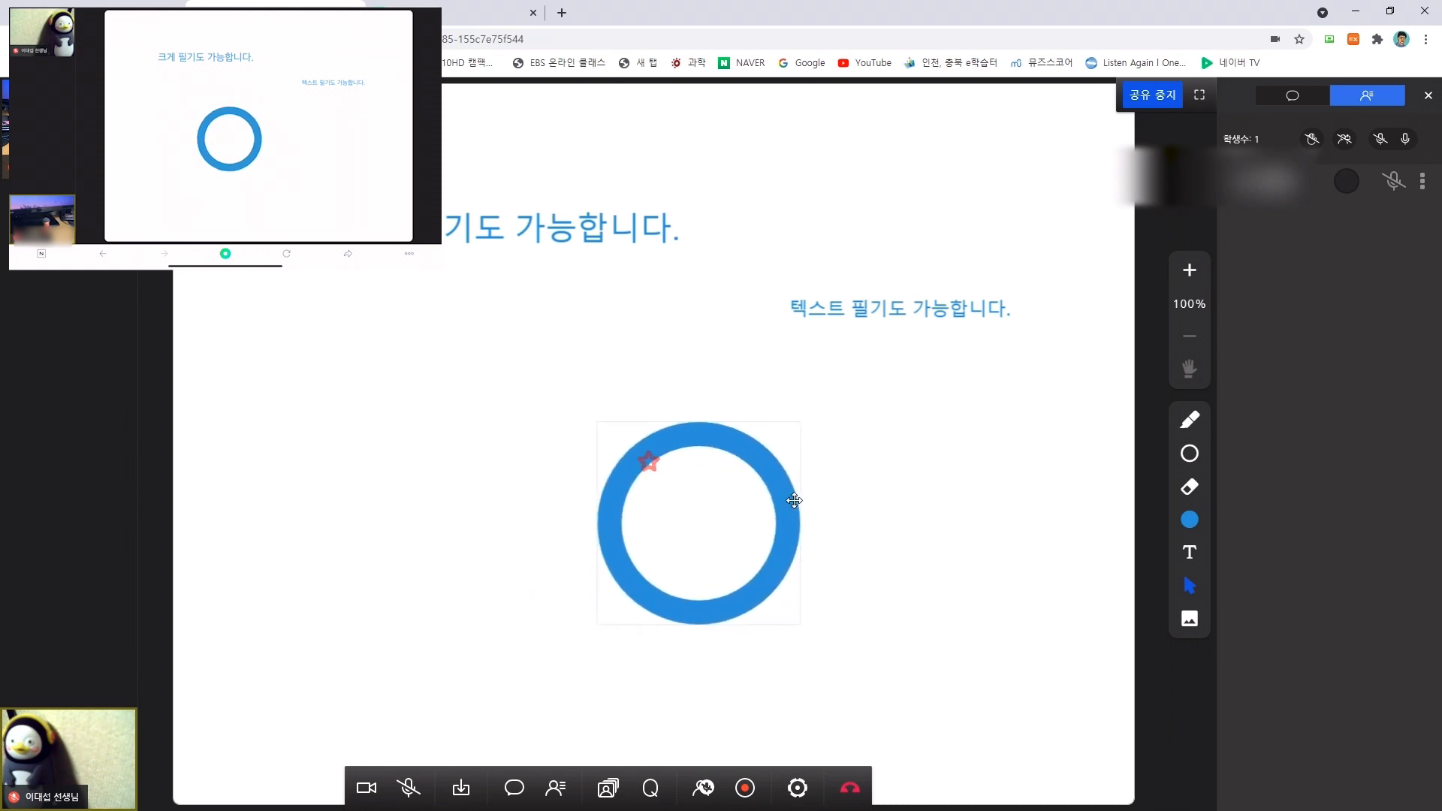
pyautogui.rightClick(485, 498)
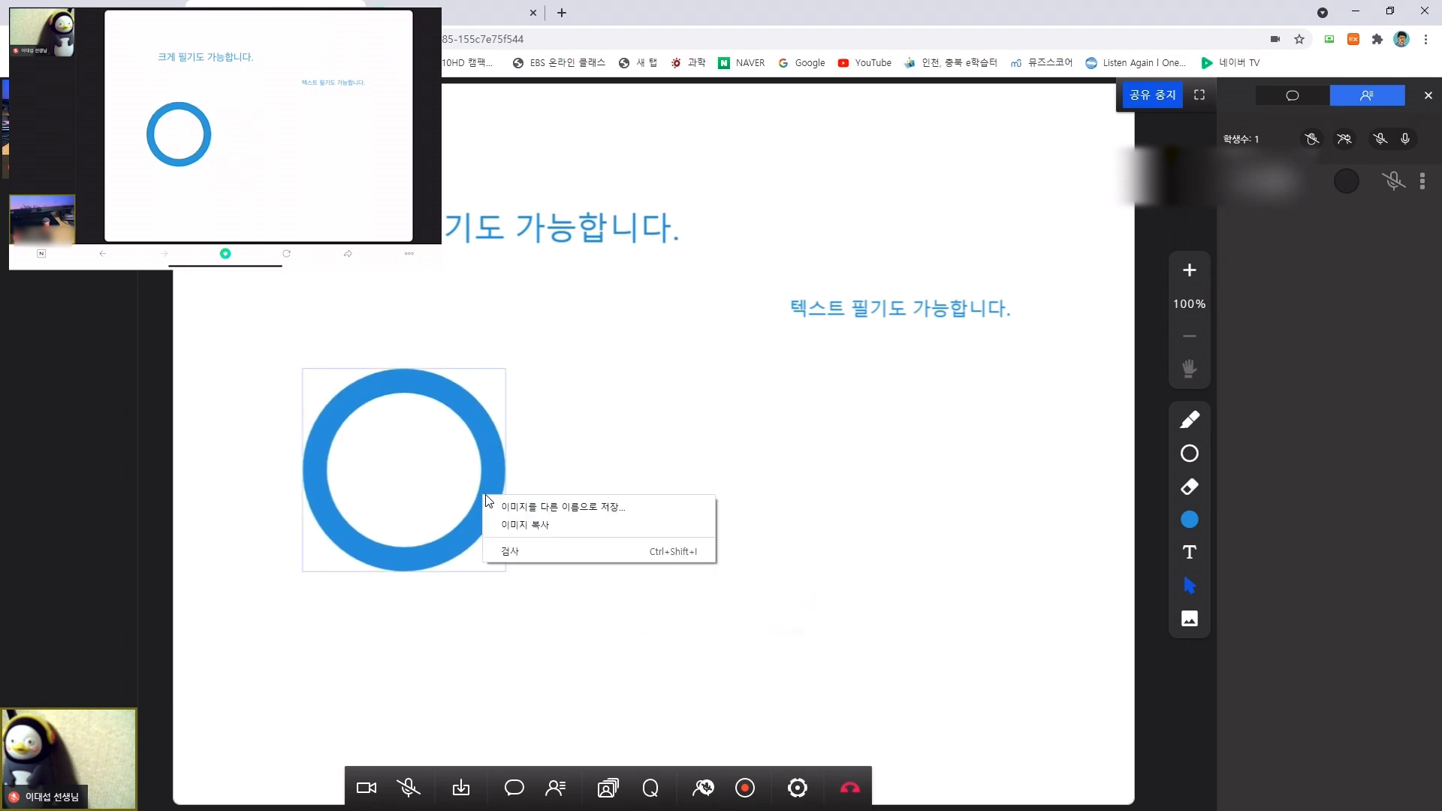
pyautogui.click(560, 515)
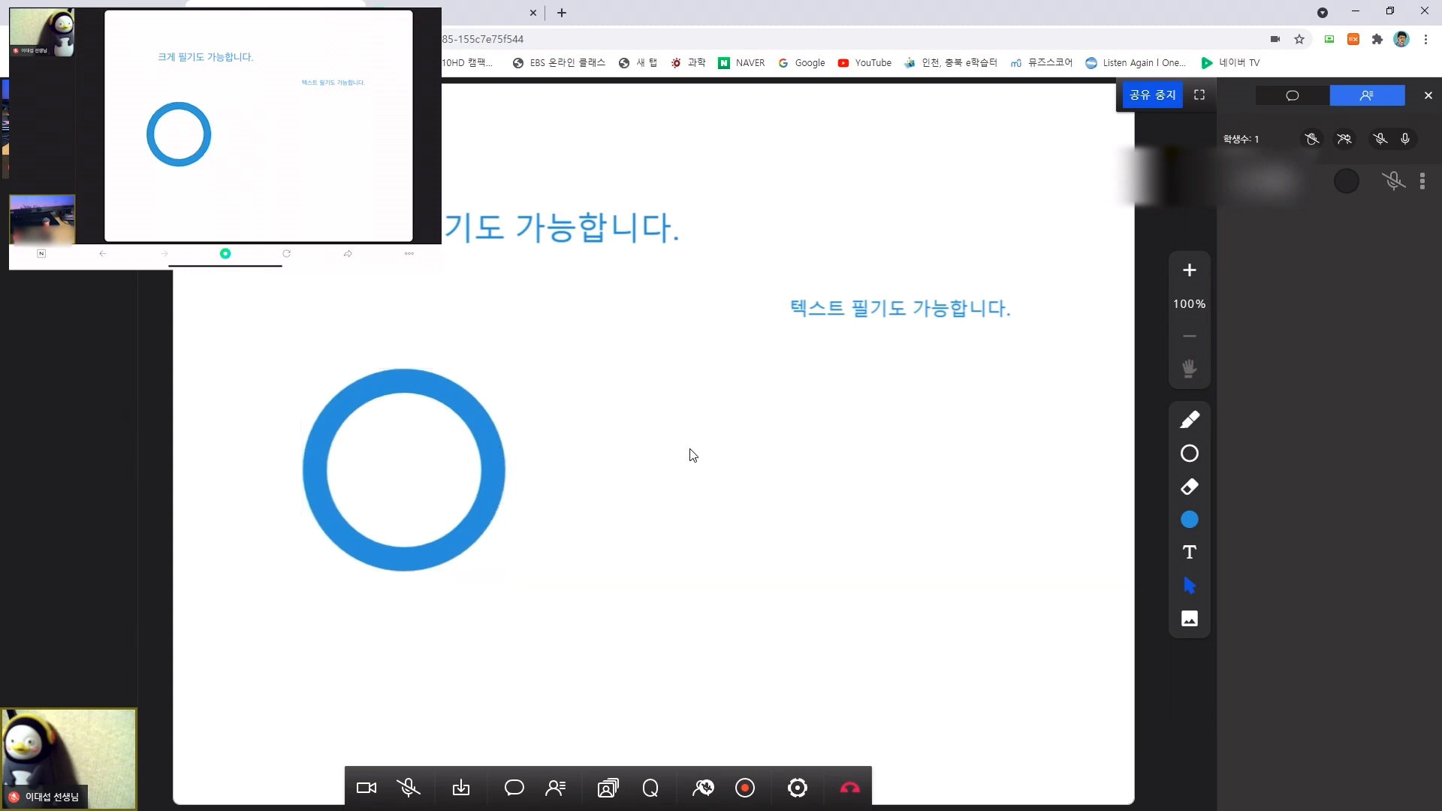
pyautogui.rightClick(669, 463)
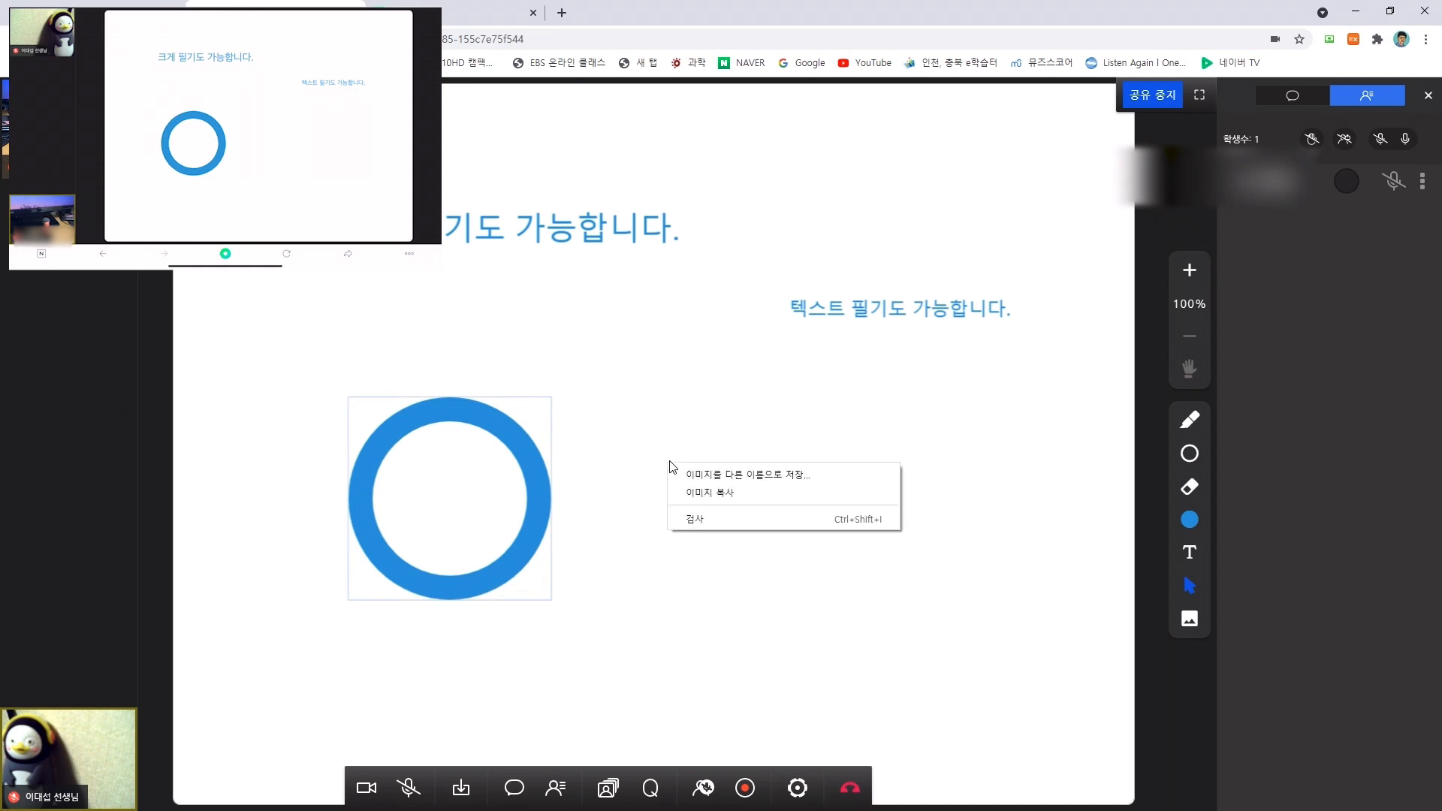
pyautogui.click(712, 434)
pyautogui.moveTo(498, 486); pyautogui.dragTo(556, 432)
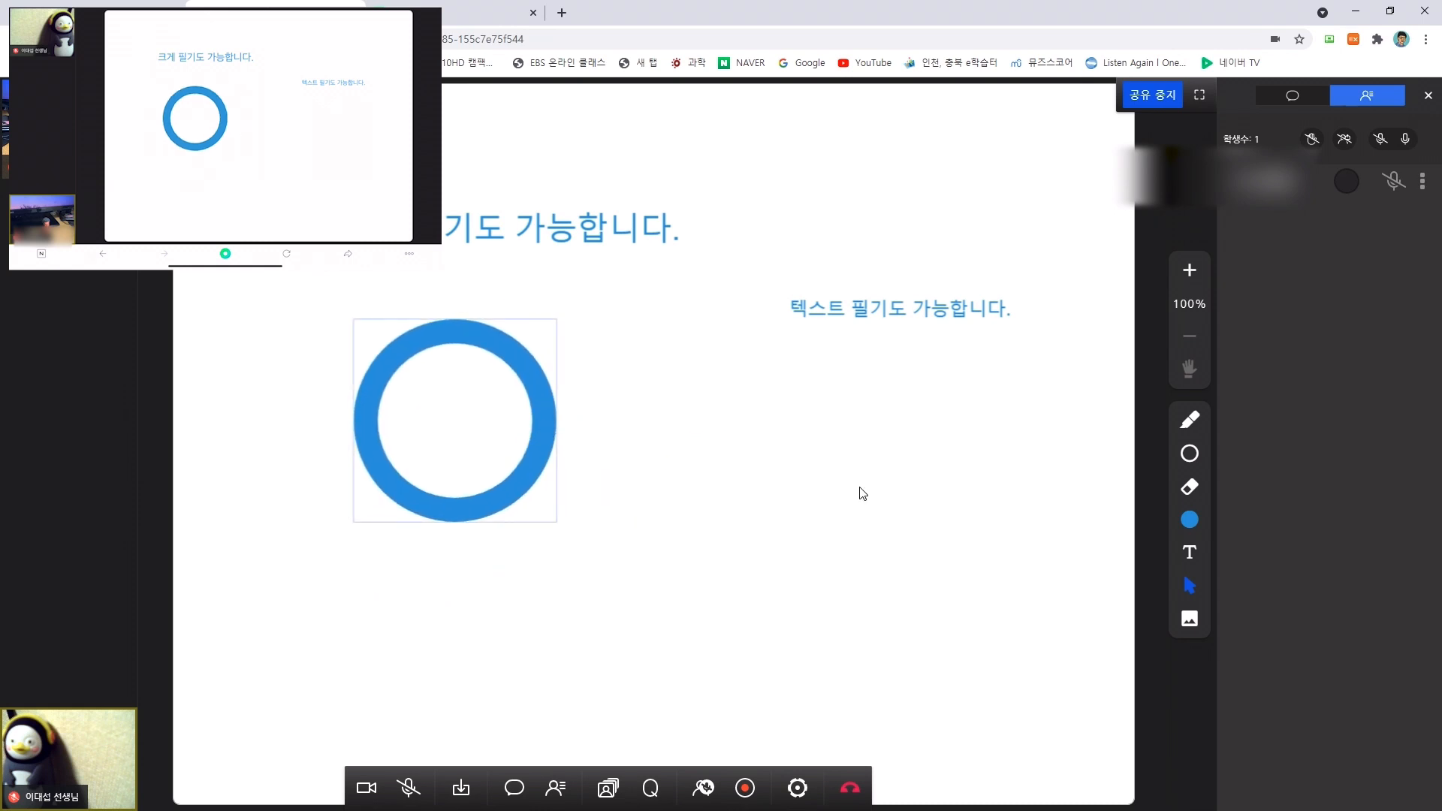
# Step: Insert the image file DJI_0161 onto the whiteboard
pyautogui.click(1188, 621)
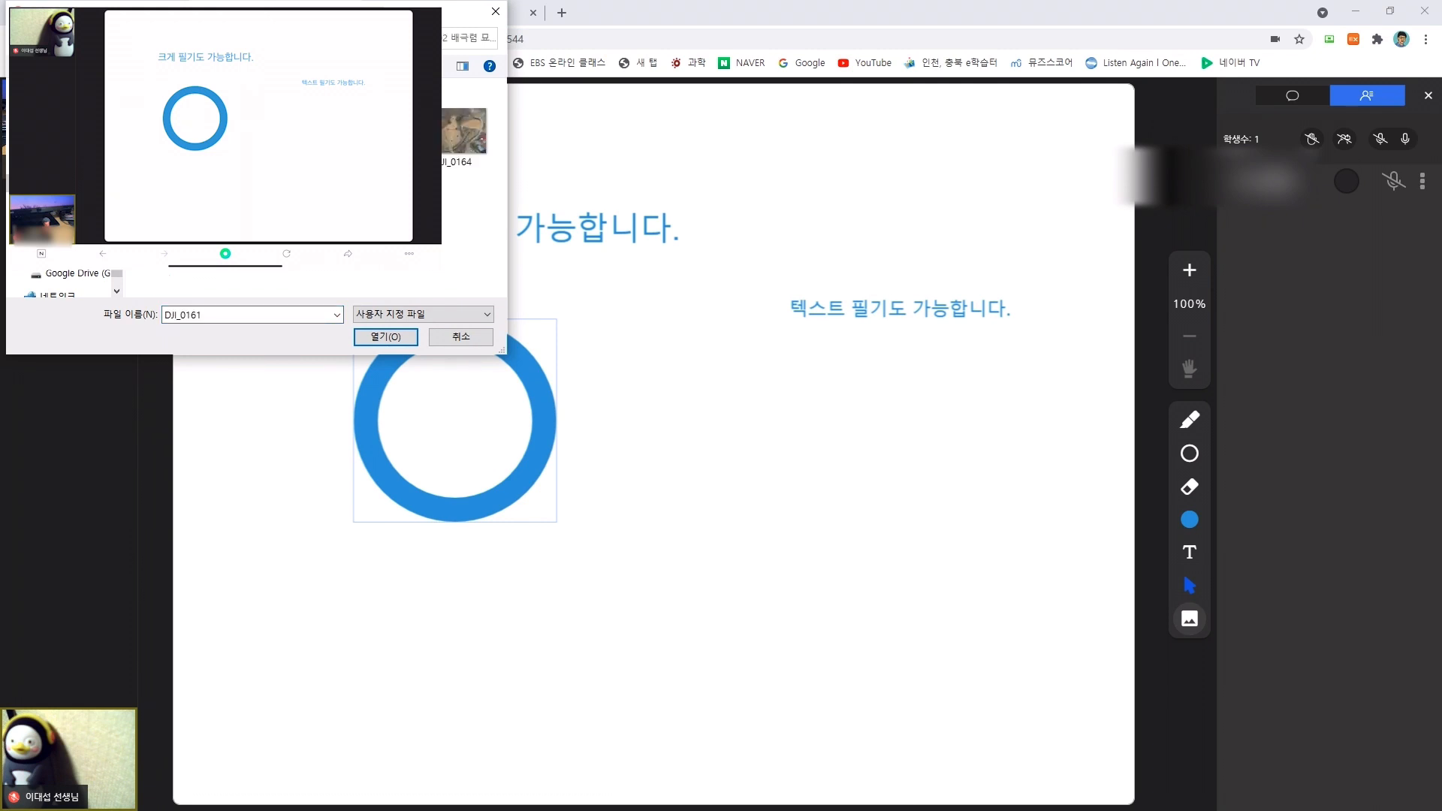
pyautogui.click(385, 336)
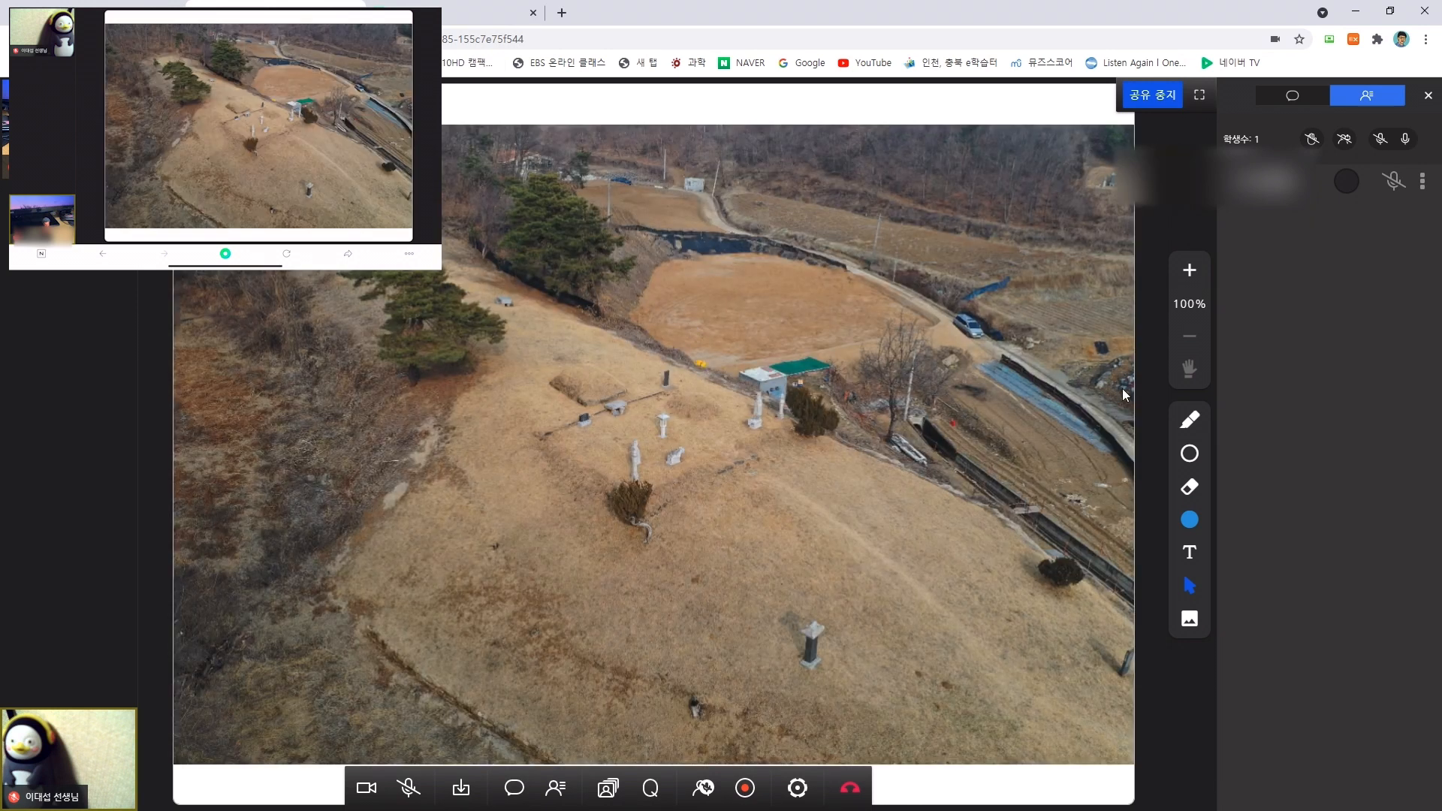
# Step: Draw overlapping freehand blue pen loops over the middle of the photo and several near-vertical strokes on both sides
pyautogui.click(1198, 428)
pyautogui.moveTo(691, 295); pyautogui.dragTo(656, 484)
pyautogui.moveTo(518, 389)
pyautogui.mouseDown()
pyautogui.moveTo(545, 435)
pyautogui.moveTo(717, 569)
pyautogui.mouseUp()
pyautogui.moveTo(778, 345); pyautogui.dragTo(746, 533)
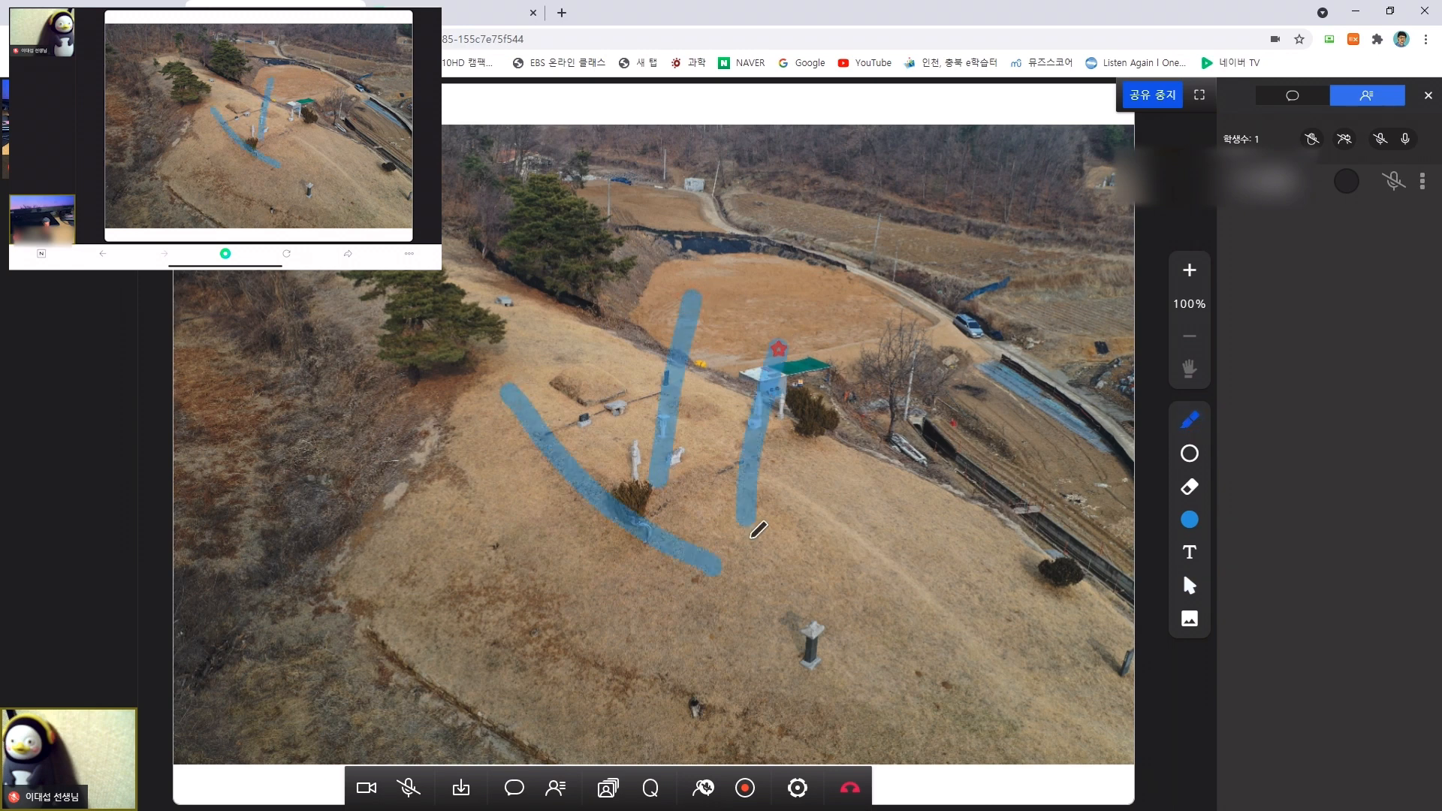
pyautogui.moveTo(518, 389); pyautogui.dragTo(512, 481)
pyautogui.moveTo(473, 333); pyautogui.dragTo(492, 518)
pyautogui.moveTo(680, 332); pyautogui.dragTo(755, 425)
pyautogui.moveTo(685, 288); pyautogui.dragTo(665, 443)
pyautogui.moveTo(664, 331)
pyautogui.mouseDown()
pyautogui.moveTo(809, 349)
pyautogui.moveTo(662, 428)
pyautogui.moveTo(661, 383)
pyautogui.moveTo(687, 406)
pyautogui.mouseUp()
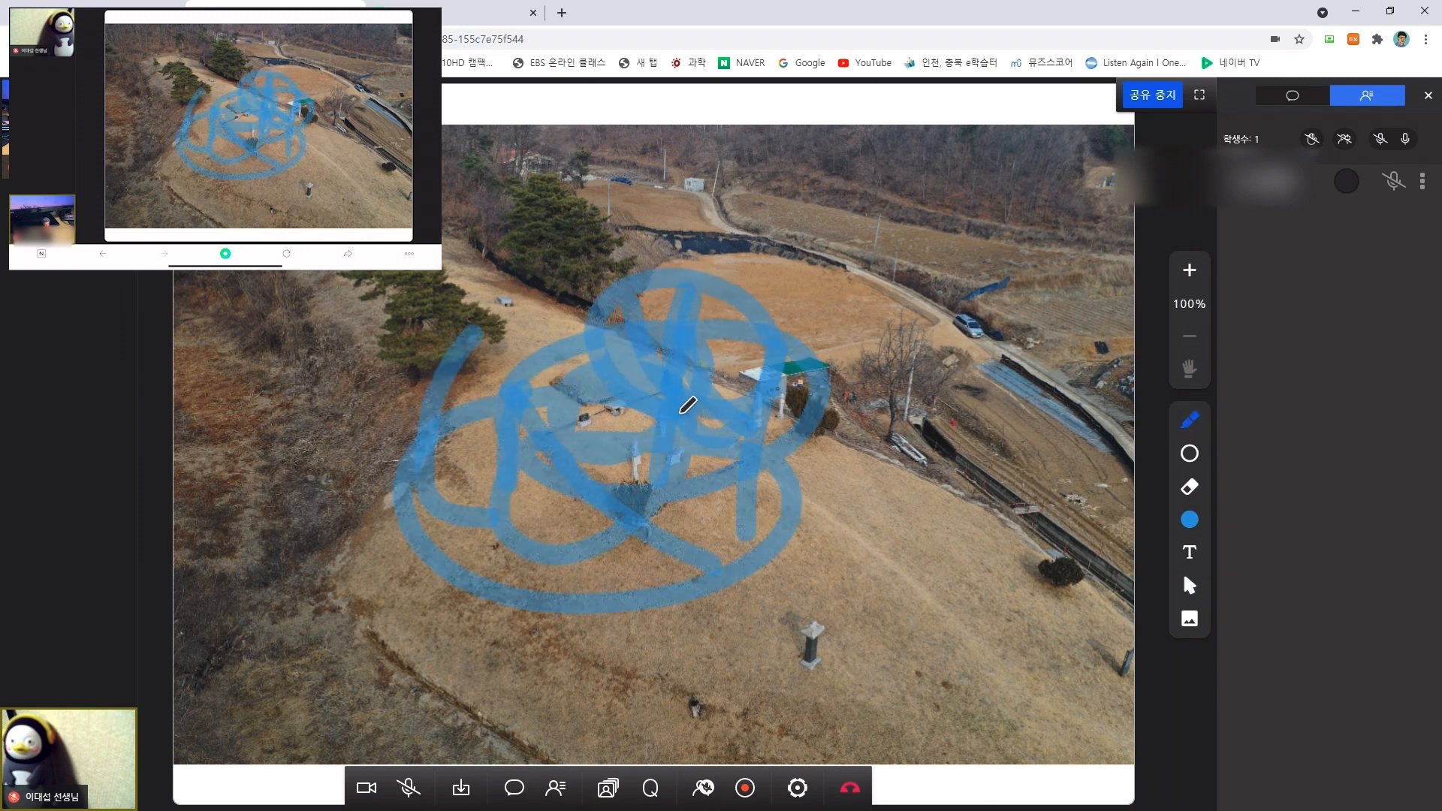
pyautogui.moveTo(899, 320); pyautogui.dragTo(871, 567)
pyautogui.moveTo(950, 256); pyautogui.dragTo(932, 537)
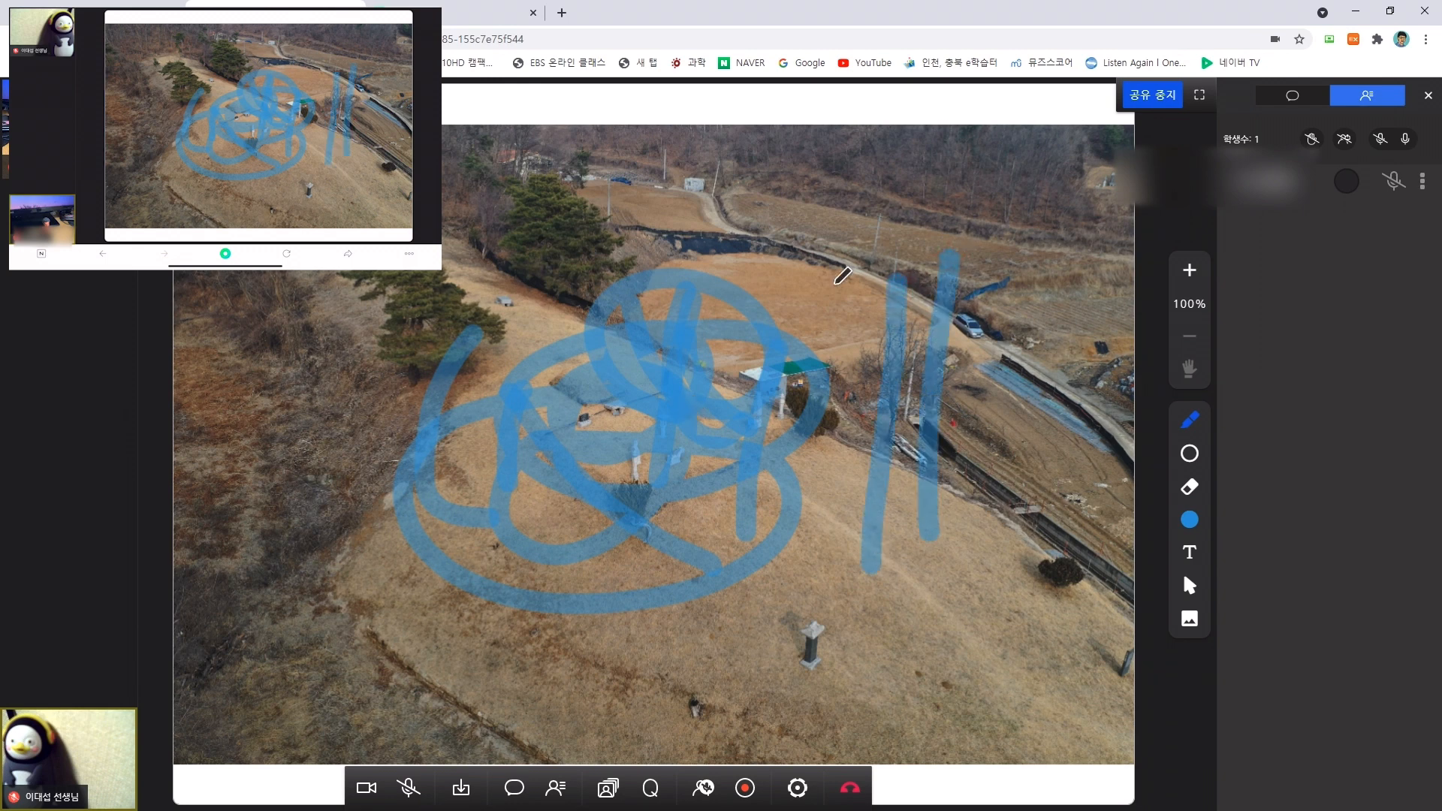
pyautogui.moveTo(872, 361); pyautogui.dragTo(991, 552)
pyautogui.moveTo(830, 282); pyautogui.dragTo(785, 398)
pyautogui.moveTo(425, 280); pyautogui.dragTo(359, 499)
pyautogui.moveTo(331, 323); pyautogui.dragTo(295, 556)
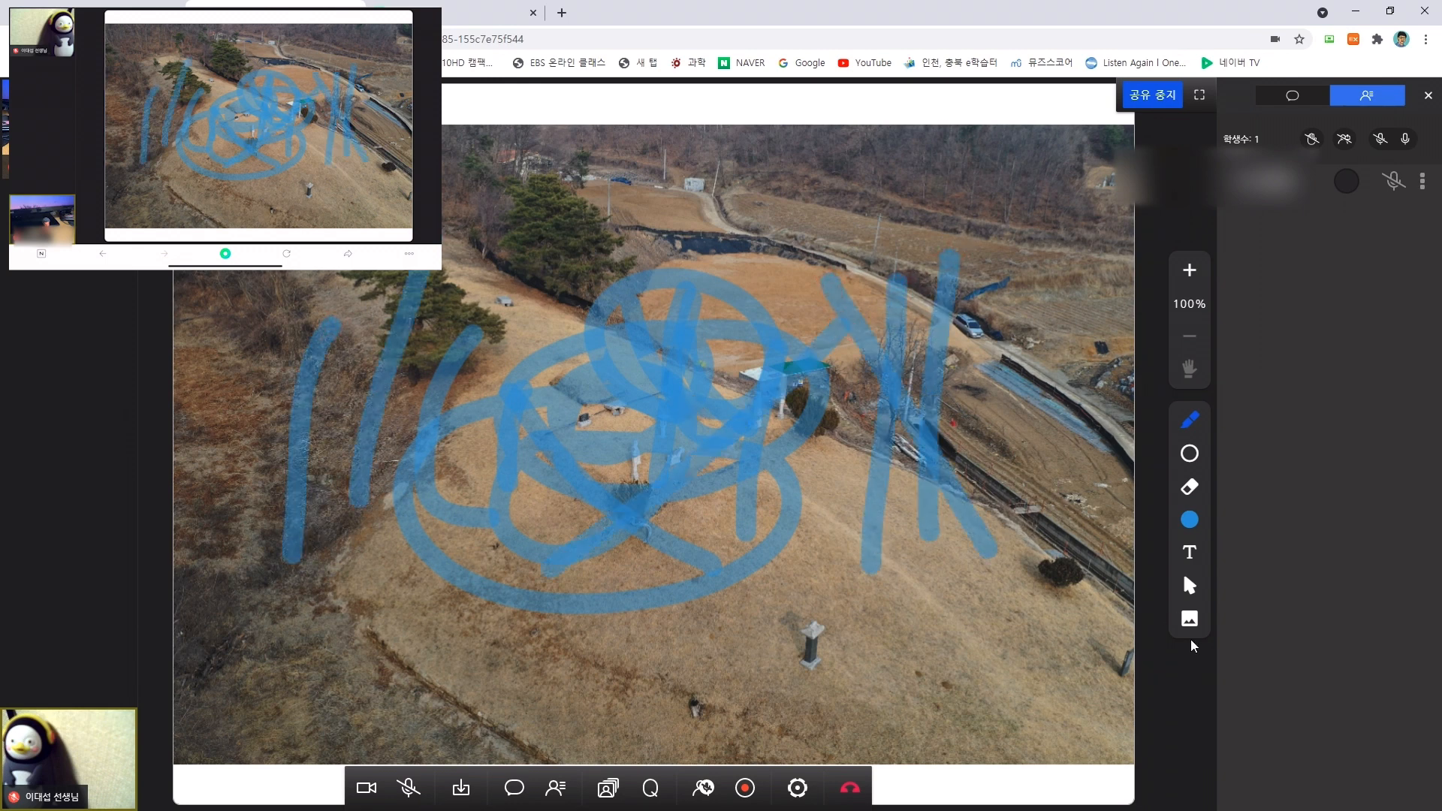
# Step: Insert the aerial photo of the wooded hillside with red roofs and mark it with several slanted blue pen strokes
pyautogui.click(1190, 619)
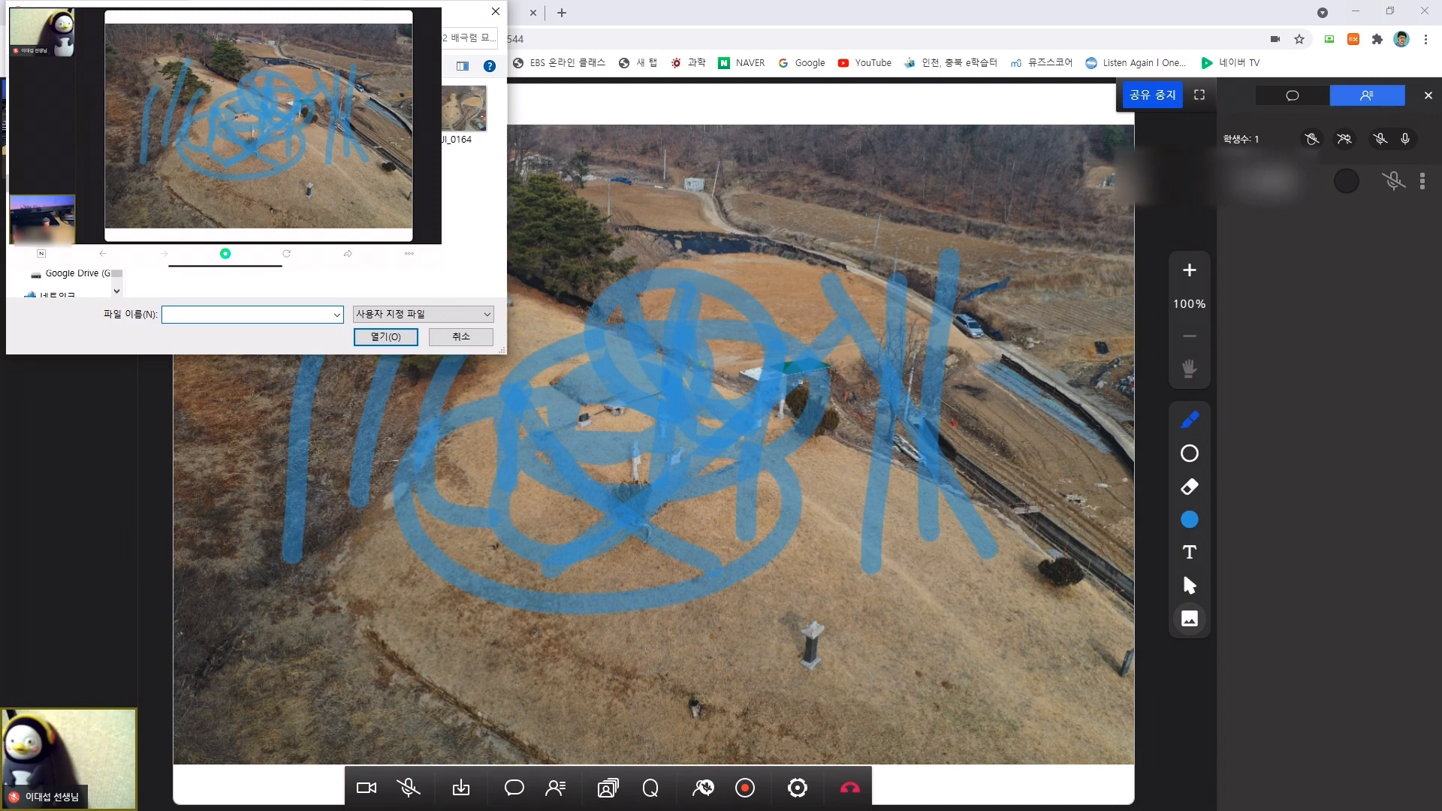
pyautogui.click(386, 336)
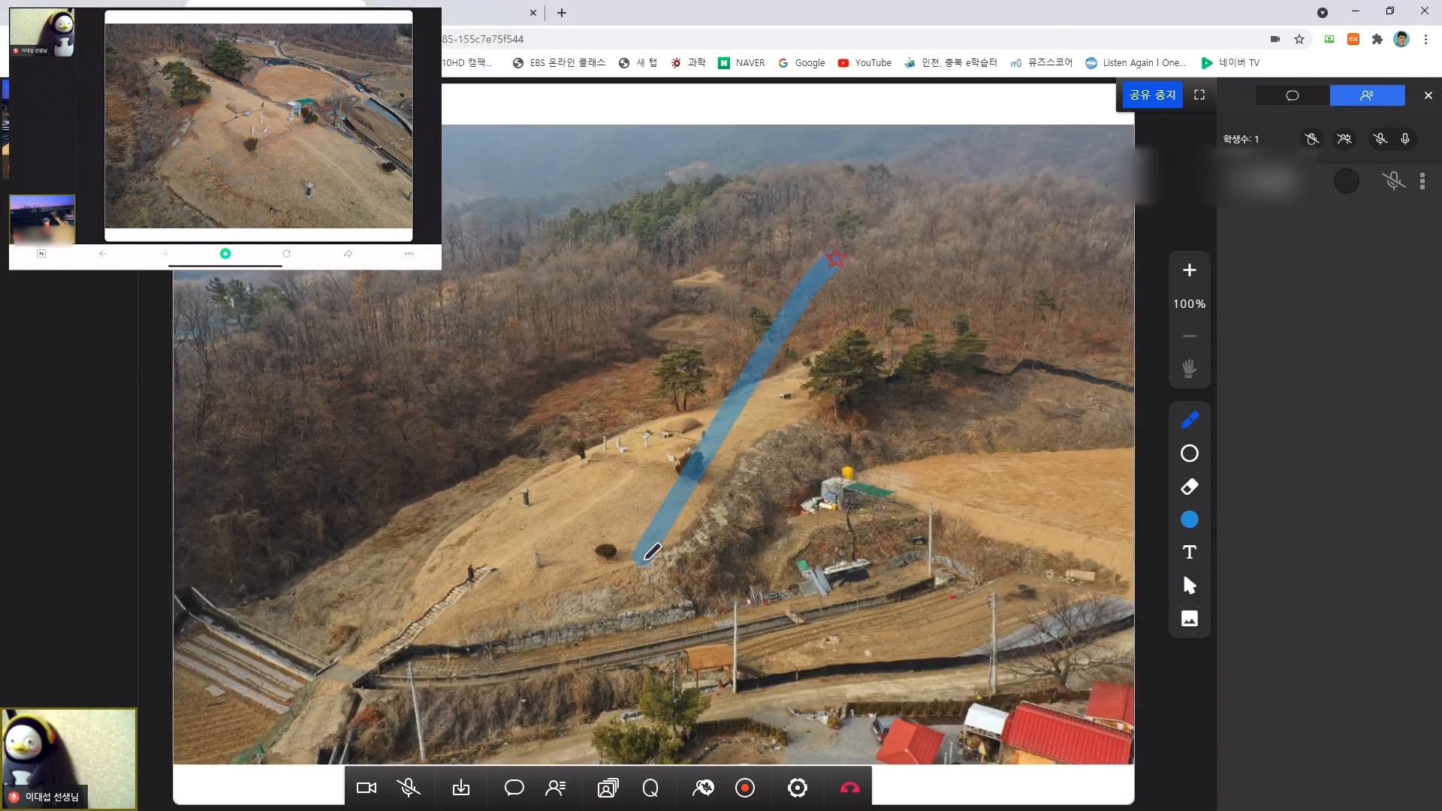
pyautogui.moveTo(501, 318); pyautogui.dragTo(751, 618)
pyautogui.moveTo(827, 362); pyautogui.dragTo(731, 528)
pyautogui.moveTo(500, 395); pyautogui.dragTo(407, 597)
pyautogui.moveTo(406, 407); pyautogui.dragTo(359, 605)
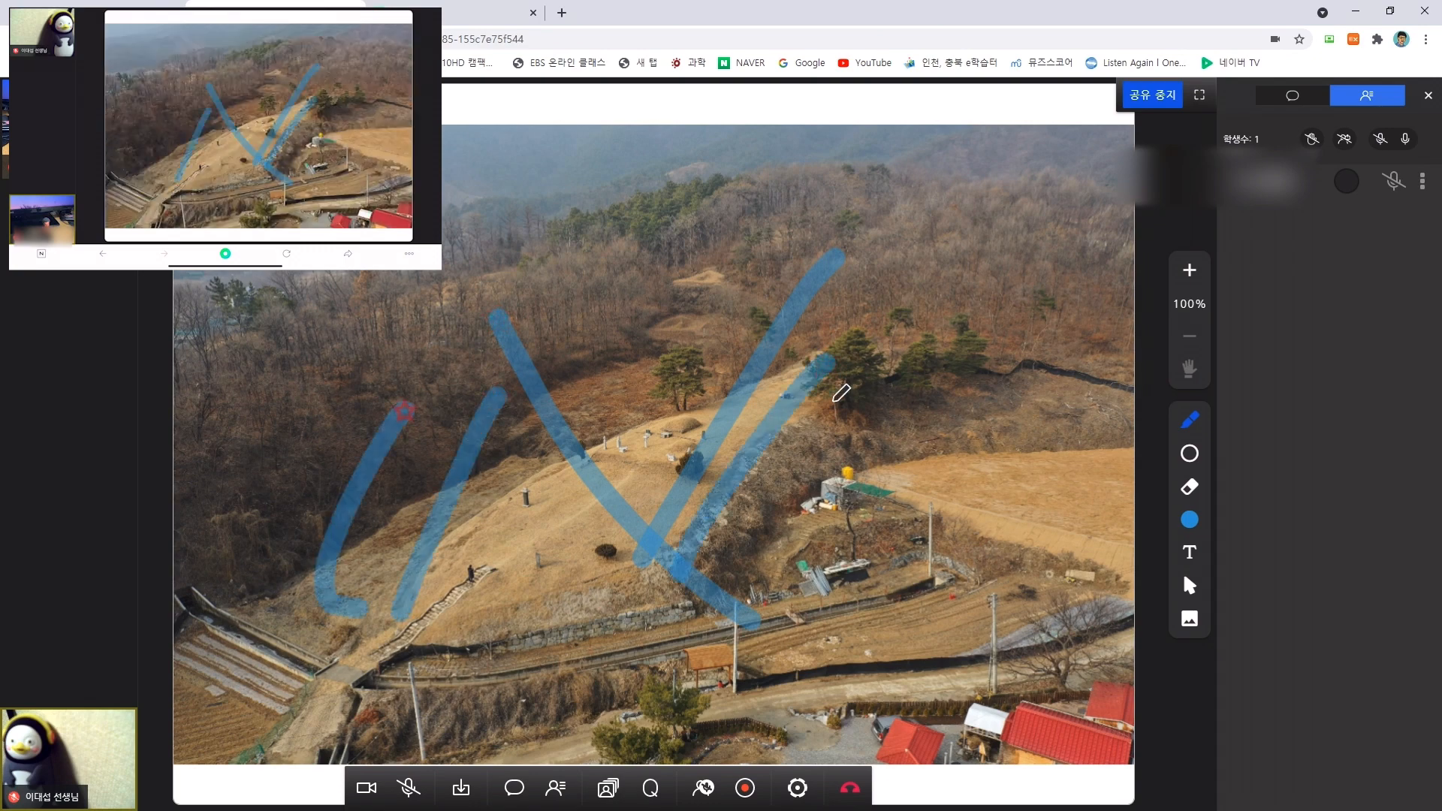
pyautogui.moveTo(815, 392); pyautogui.dragTo(725, 535)
pyautogui.moveTo(849, 436); pyautogui.dragTo(773, 583)
pyautogui.moveTo(922, 556); pyautogui.dragTo(896, 573)
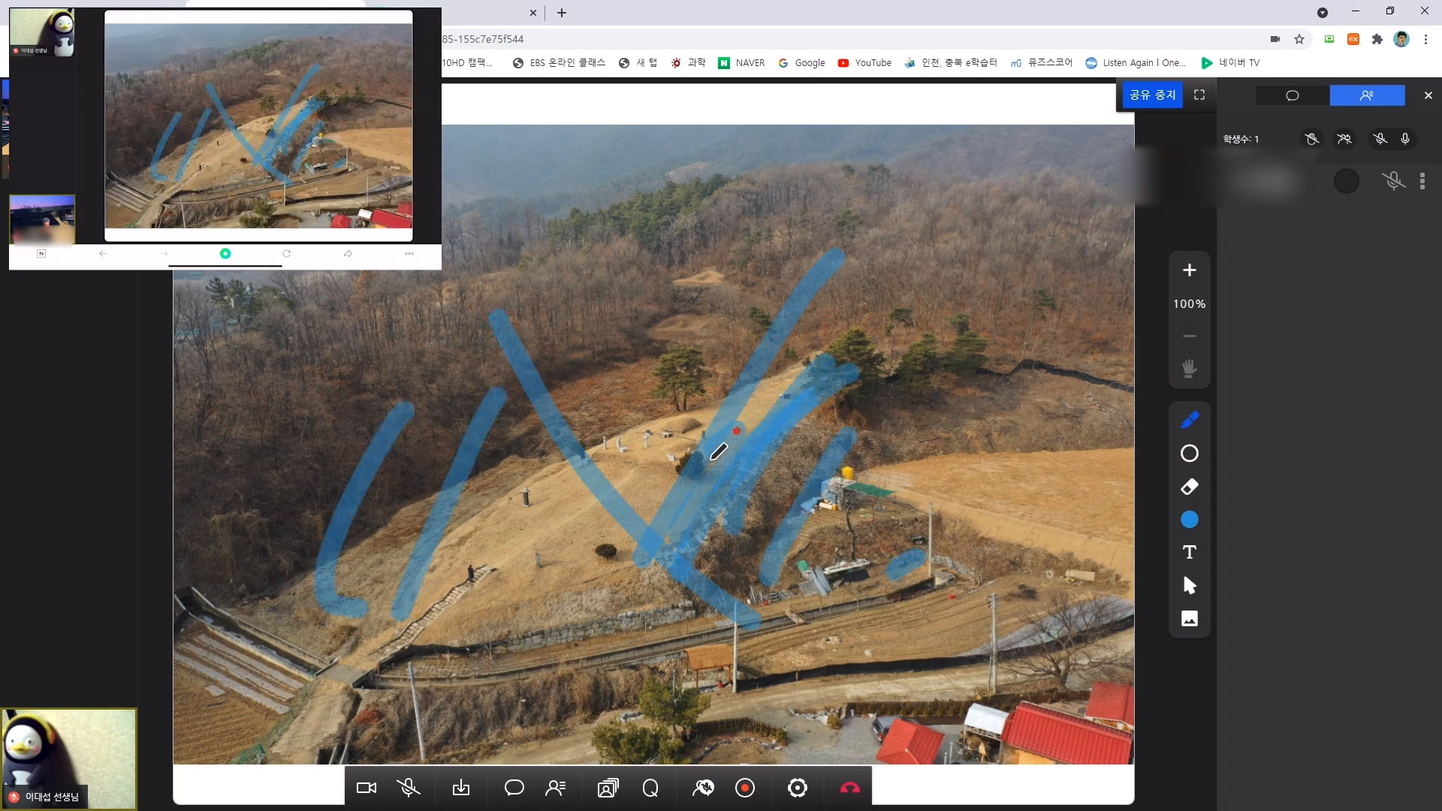
# Step: Stop sharing the whiteboard and choose 유튜브 as the content to share
pyautogui.click(461, 787)
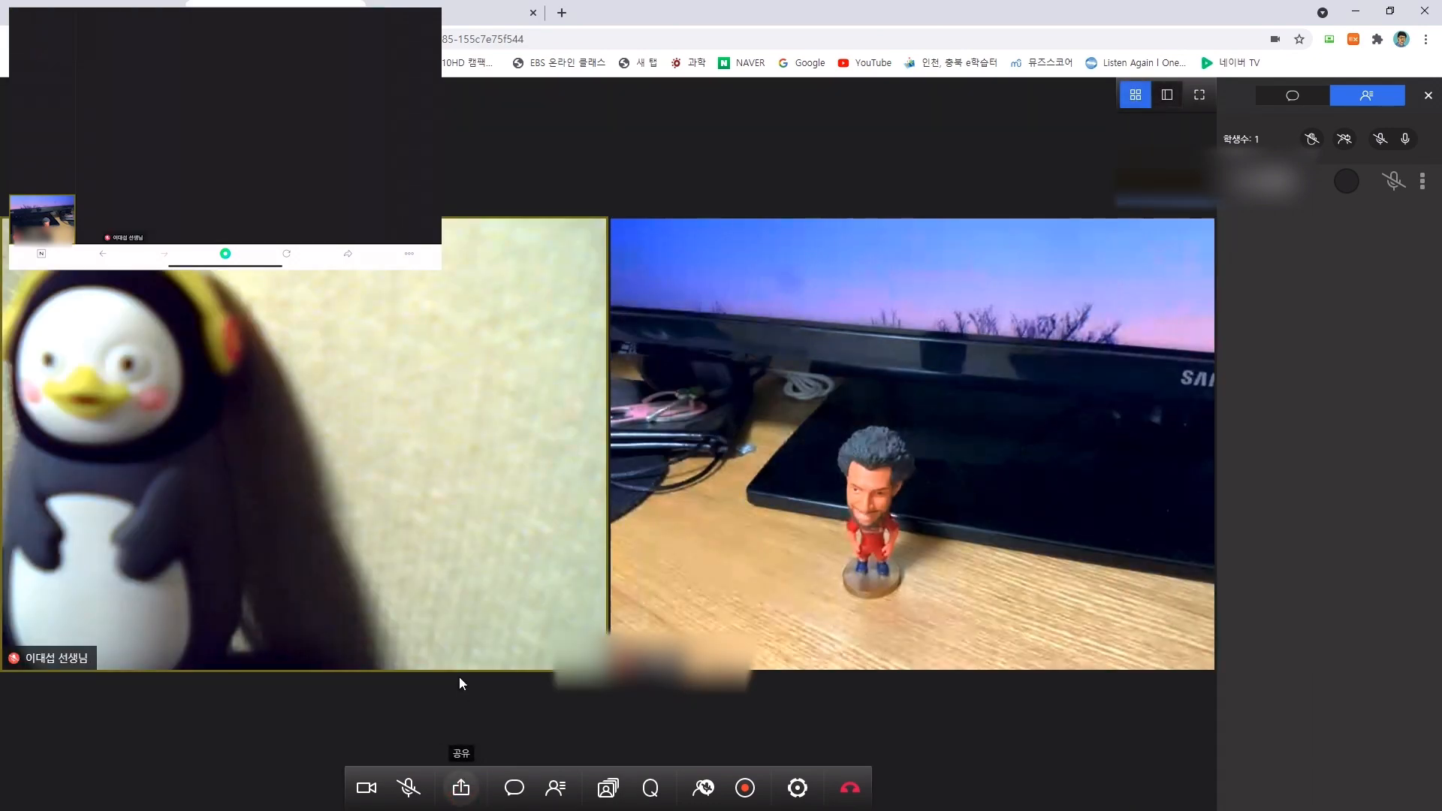
pyautogui.click(462, 787)
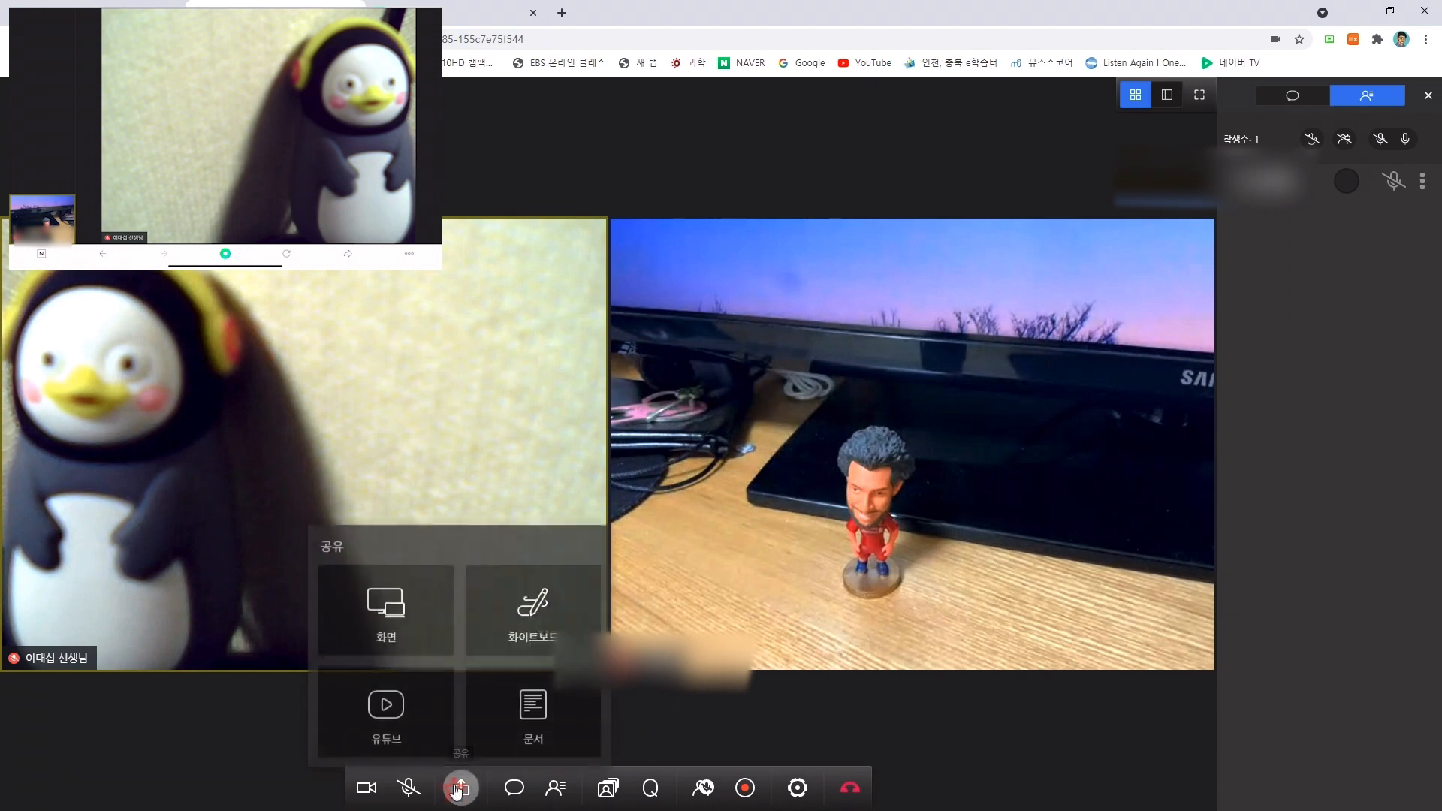
pyautogui.click(411, 738)
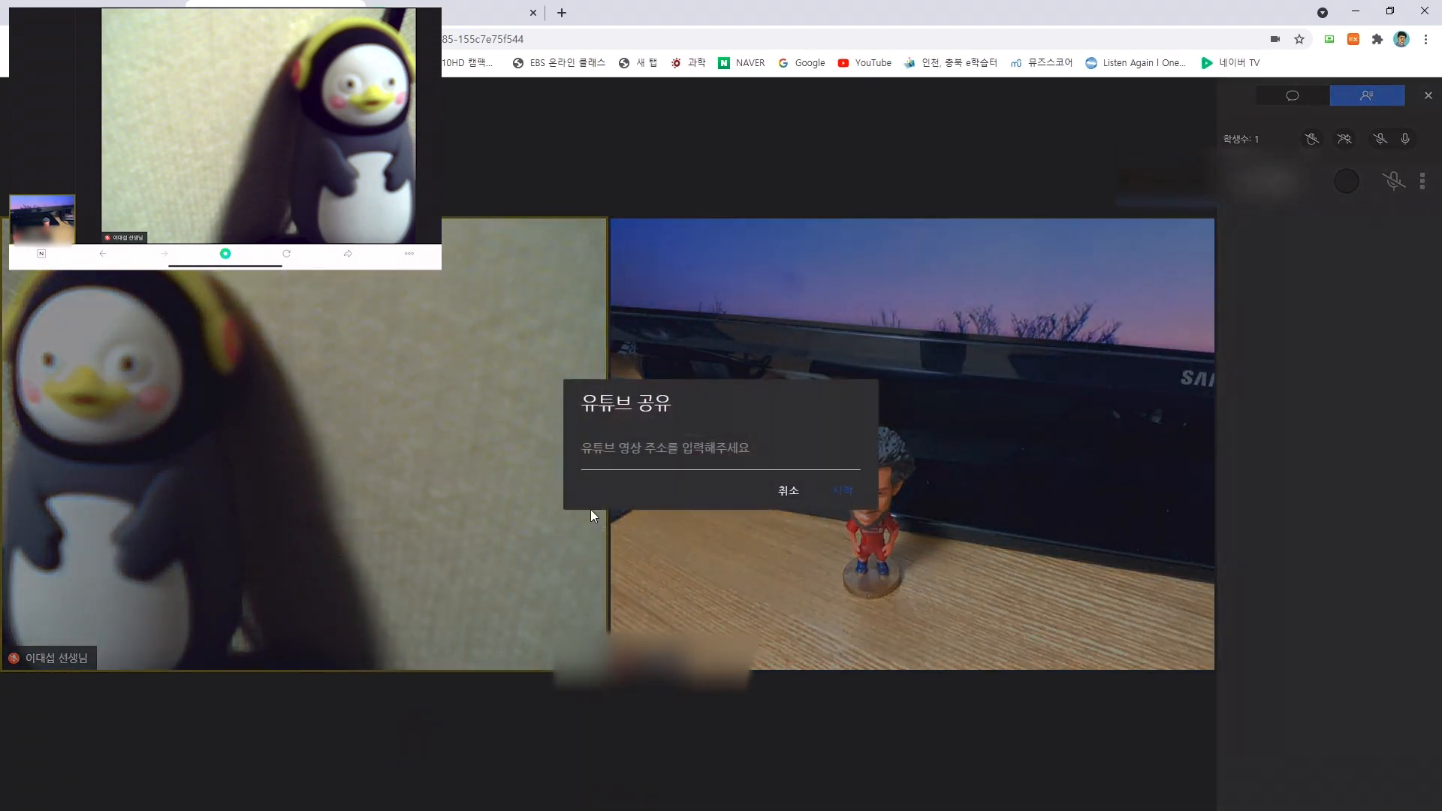
# Step: Open YouTube in a new browser tab, go to the 달세뇨필름 channel and open its 6학년 1학기 사회 20차시 video
pyautogui.click(562, 13)
pyautogui.click(864, 64)
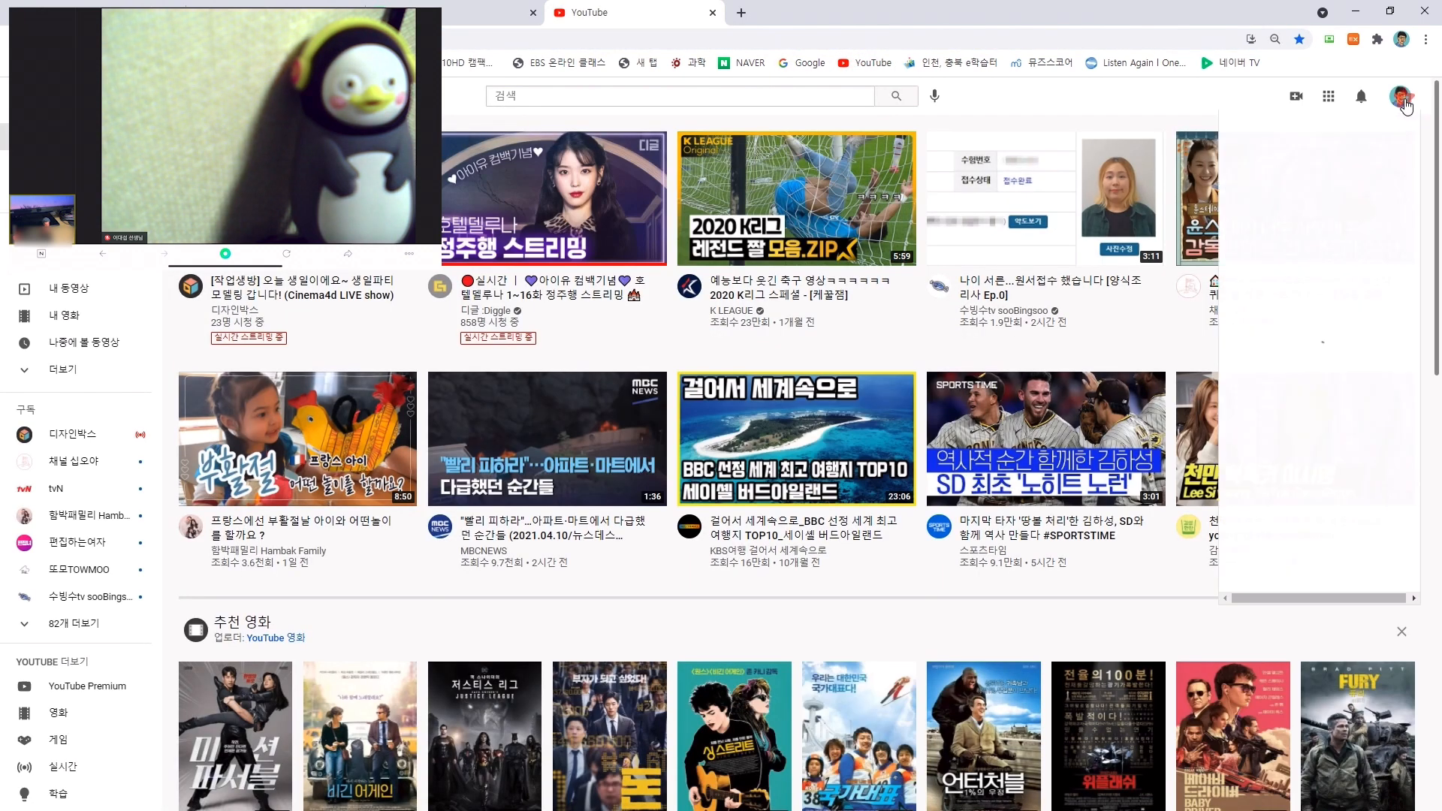
pyautogui.click(1400, 98)
pyautogui.click(1277, 197)
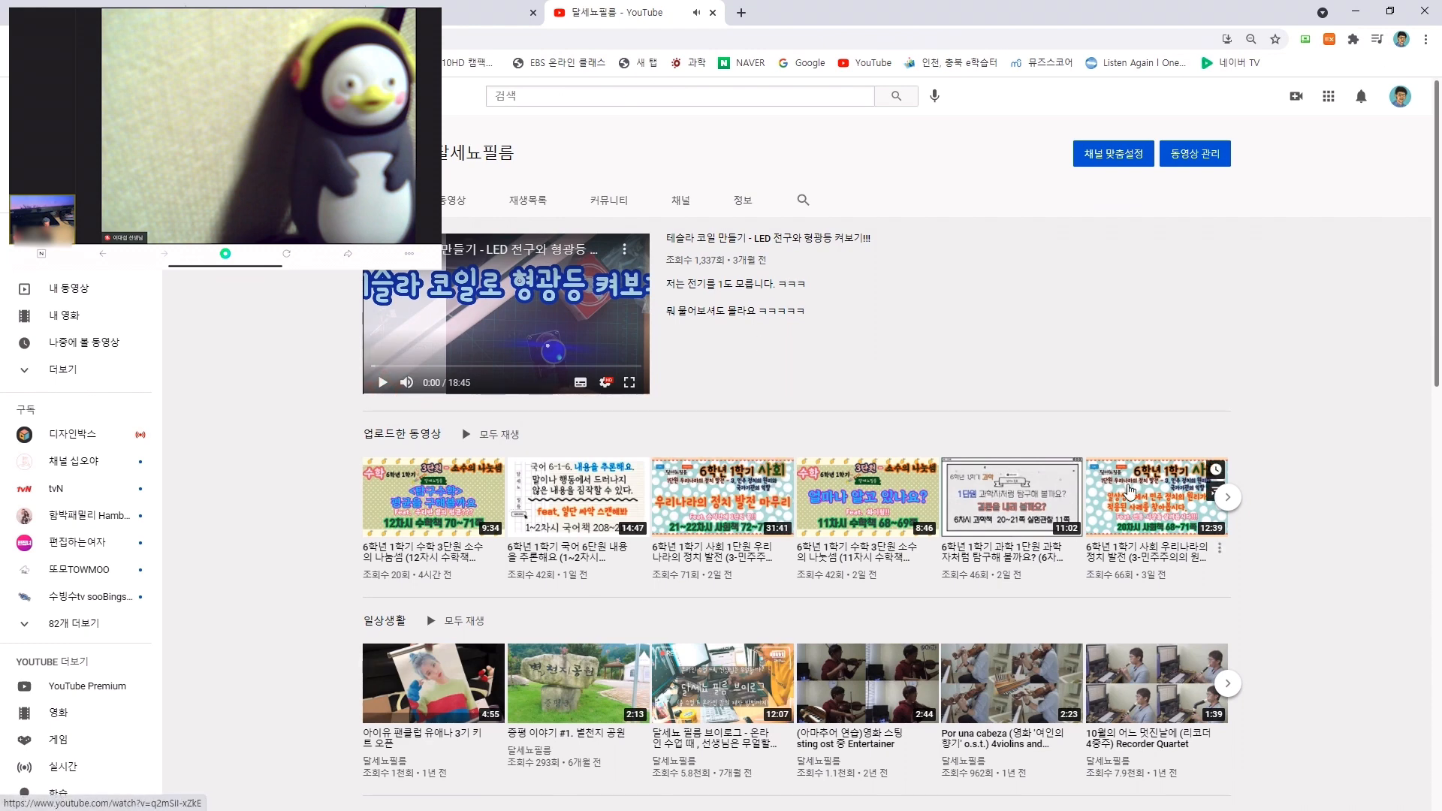
pyautogui.click(1147, 492)
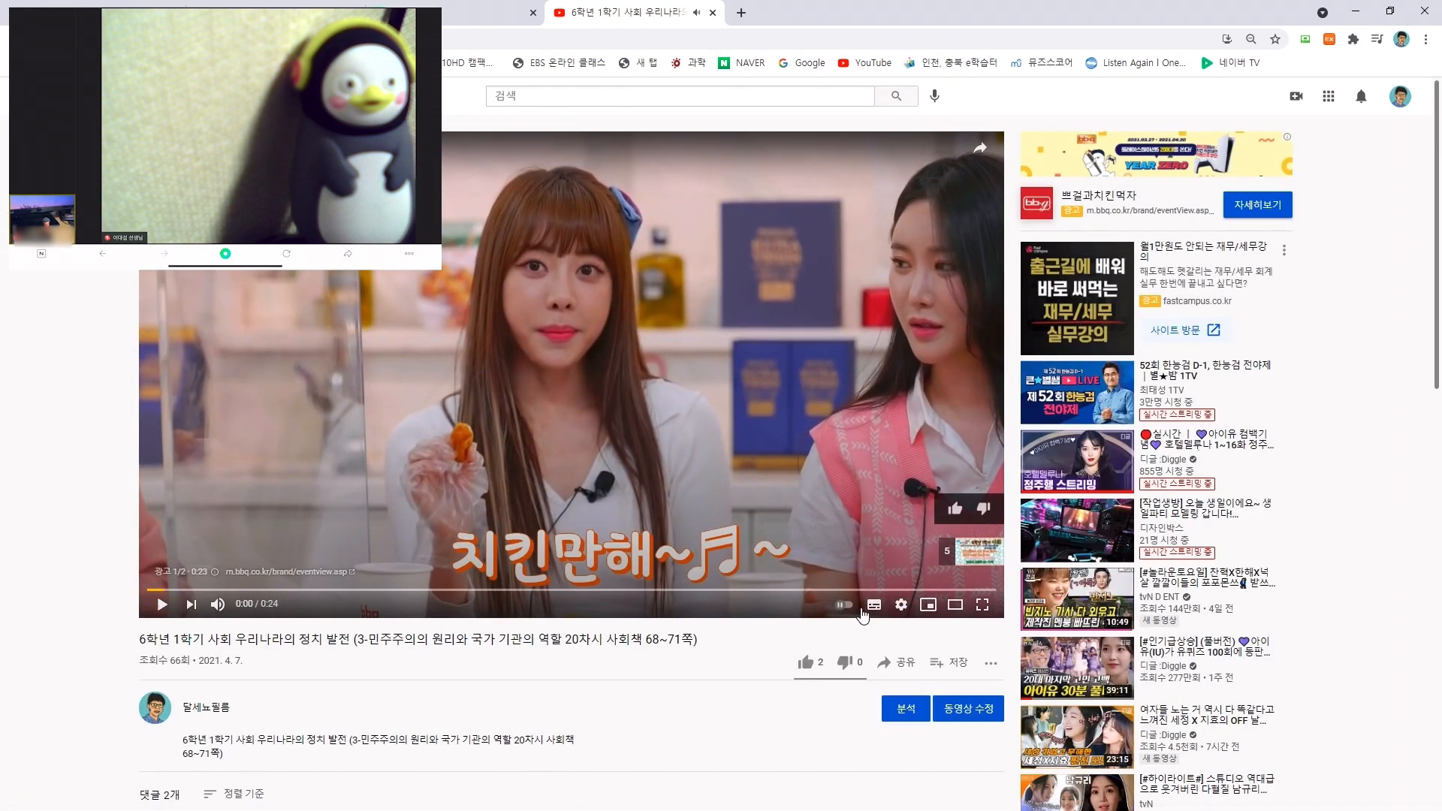
# Step: Copy the video's share link and paste it as the video address in the class's 유튜브 공유 dialog
pyautogui.click(897, 661)
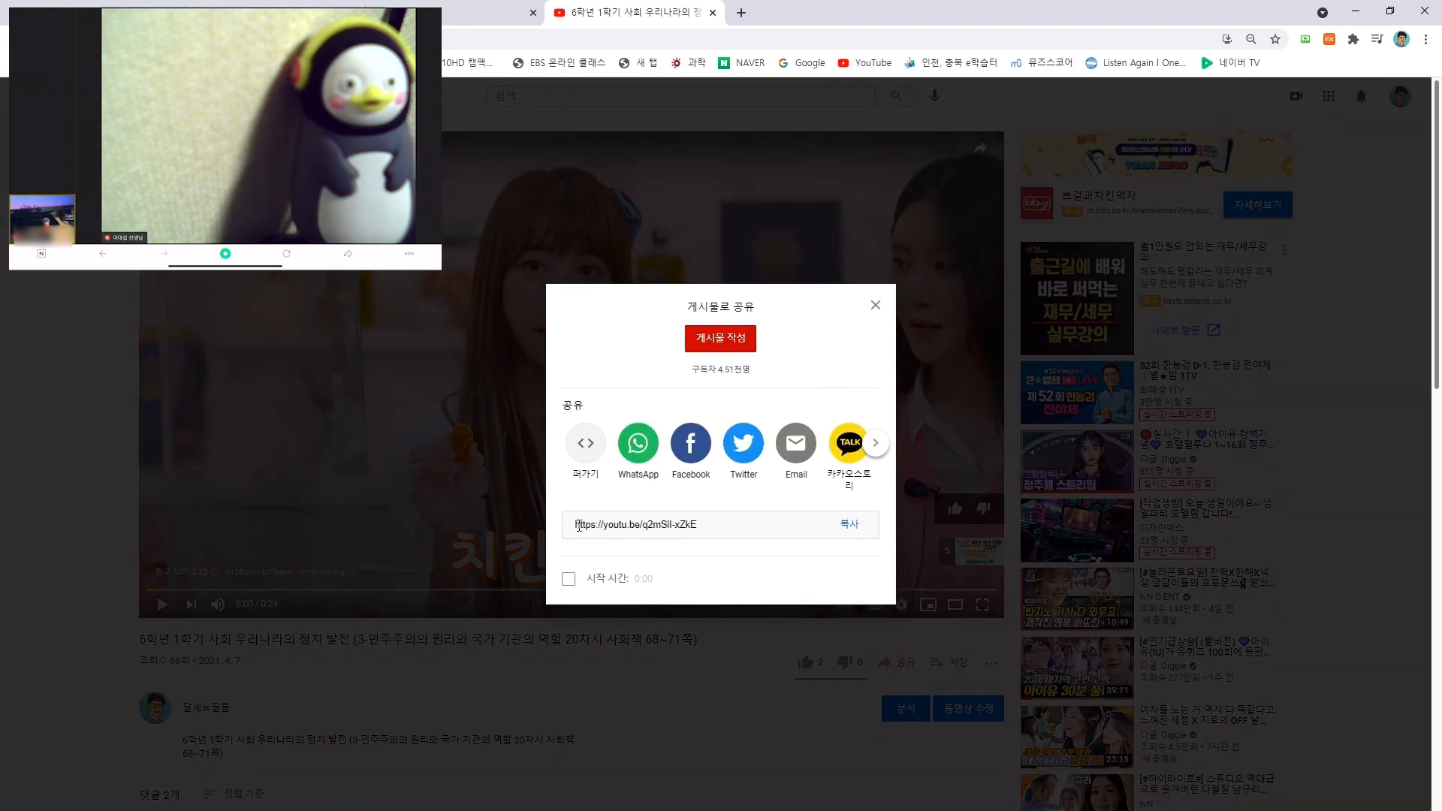
pyautogui.click(849, 524)
pyautogui.hotkey('ctrl', 'c')
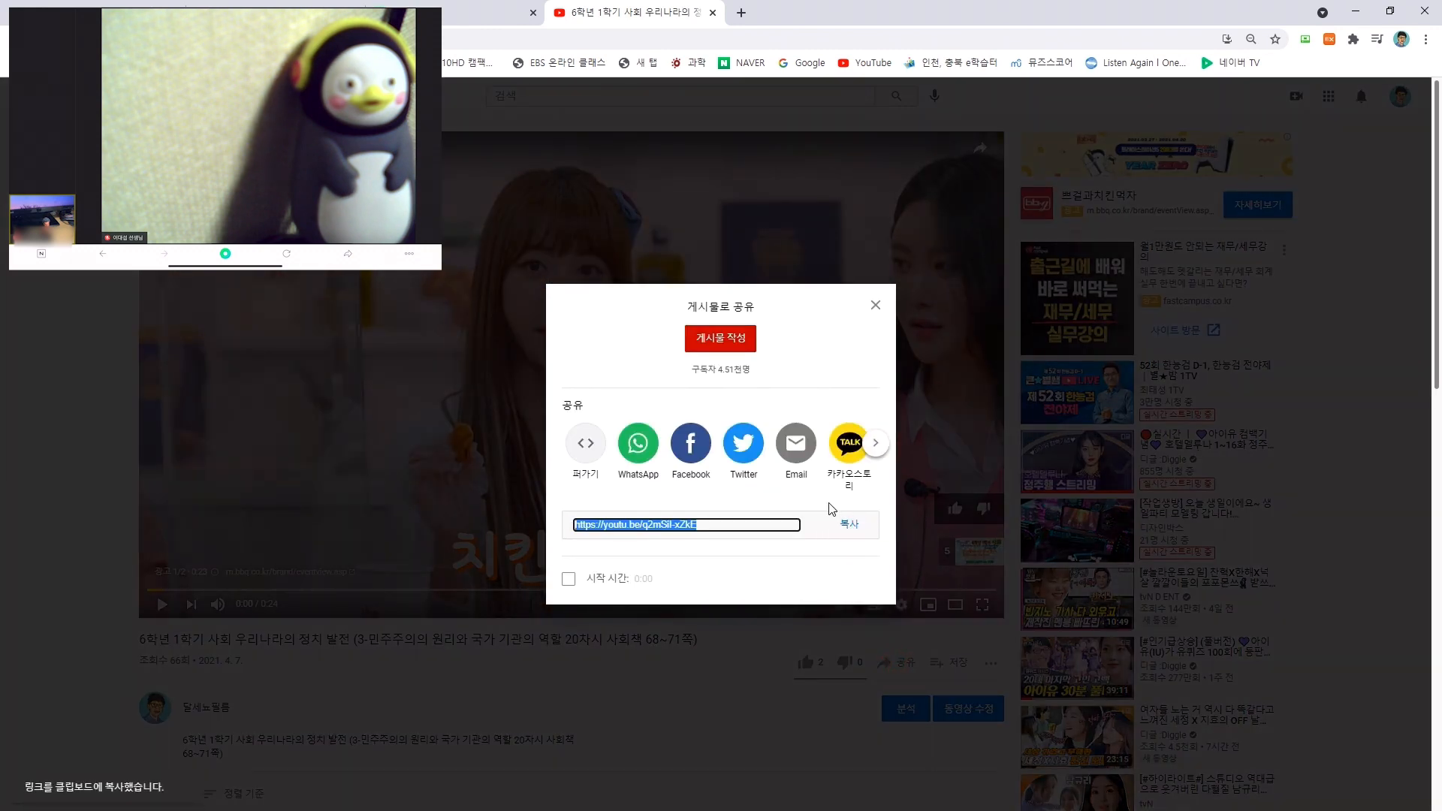
pyautogui.click(705, 451)
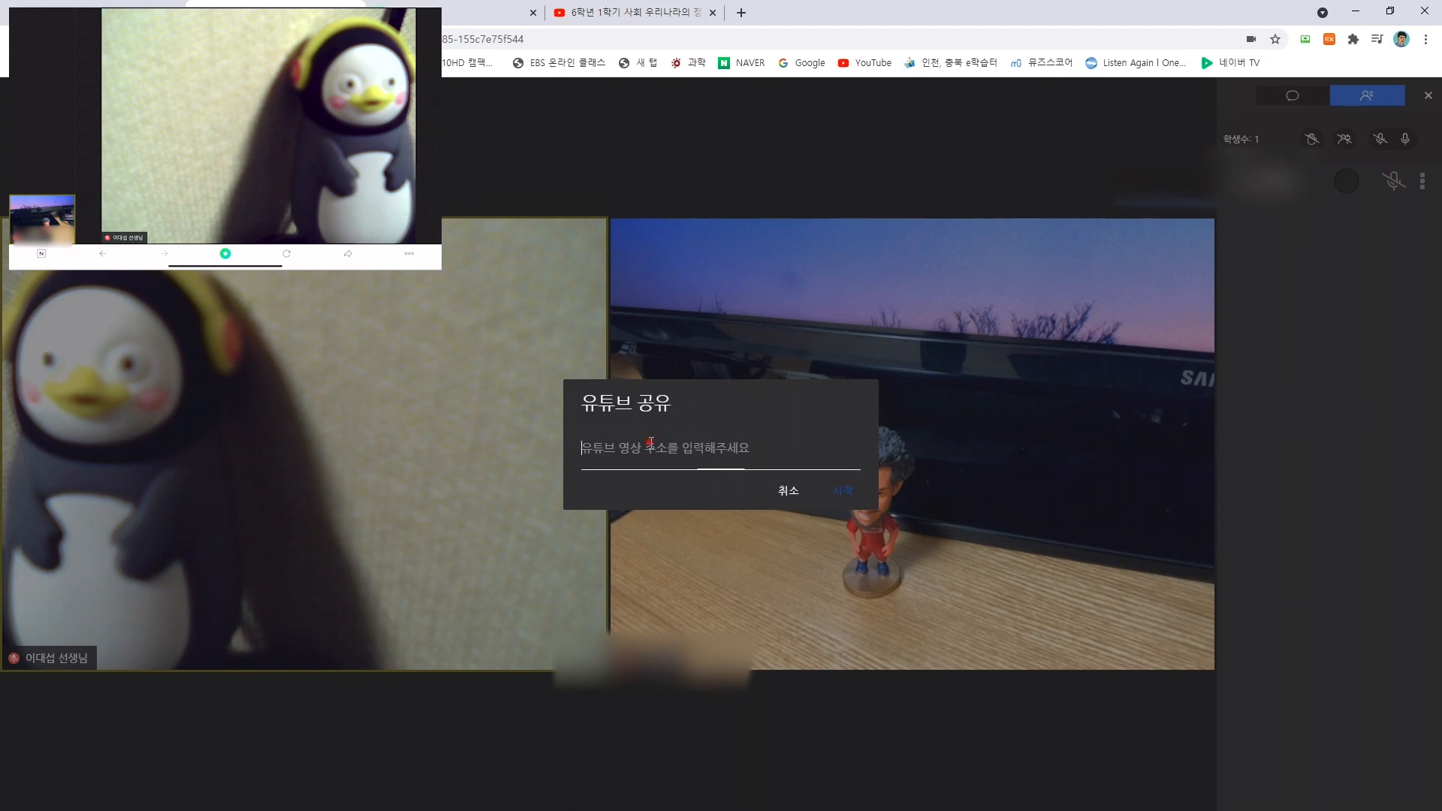
pyautogui.hotkey('ctrl', 'v')
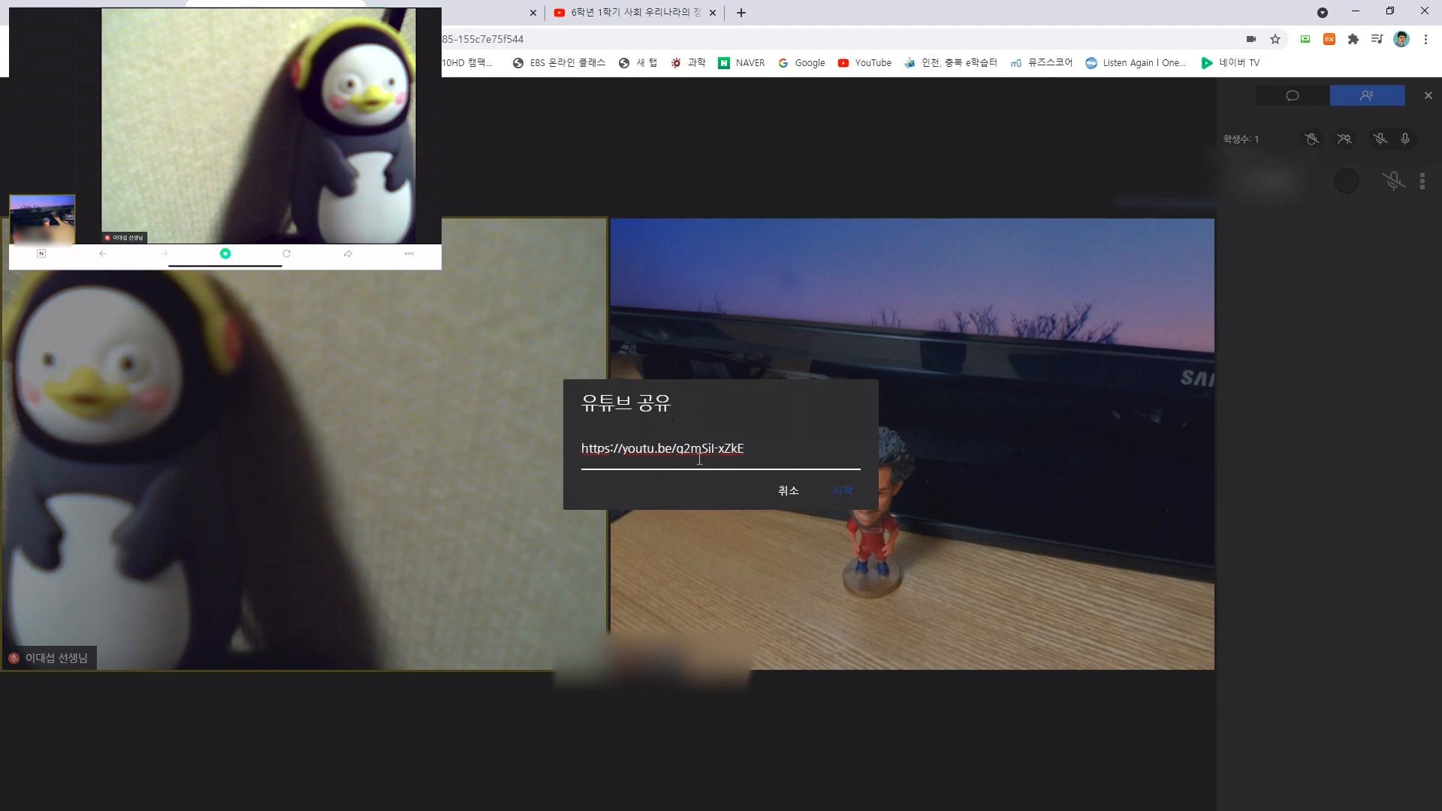
# Step: Start sharing the YouTube video with the class and skip it forward in several jumps to about 9:00
pyautogui.click(844, 492)
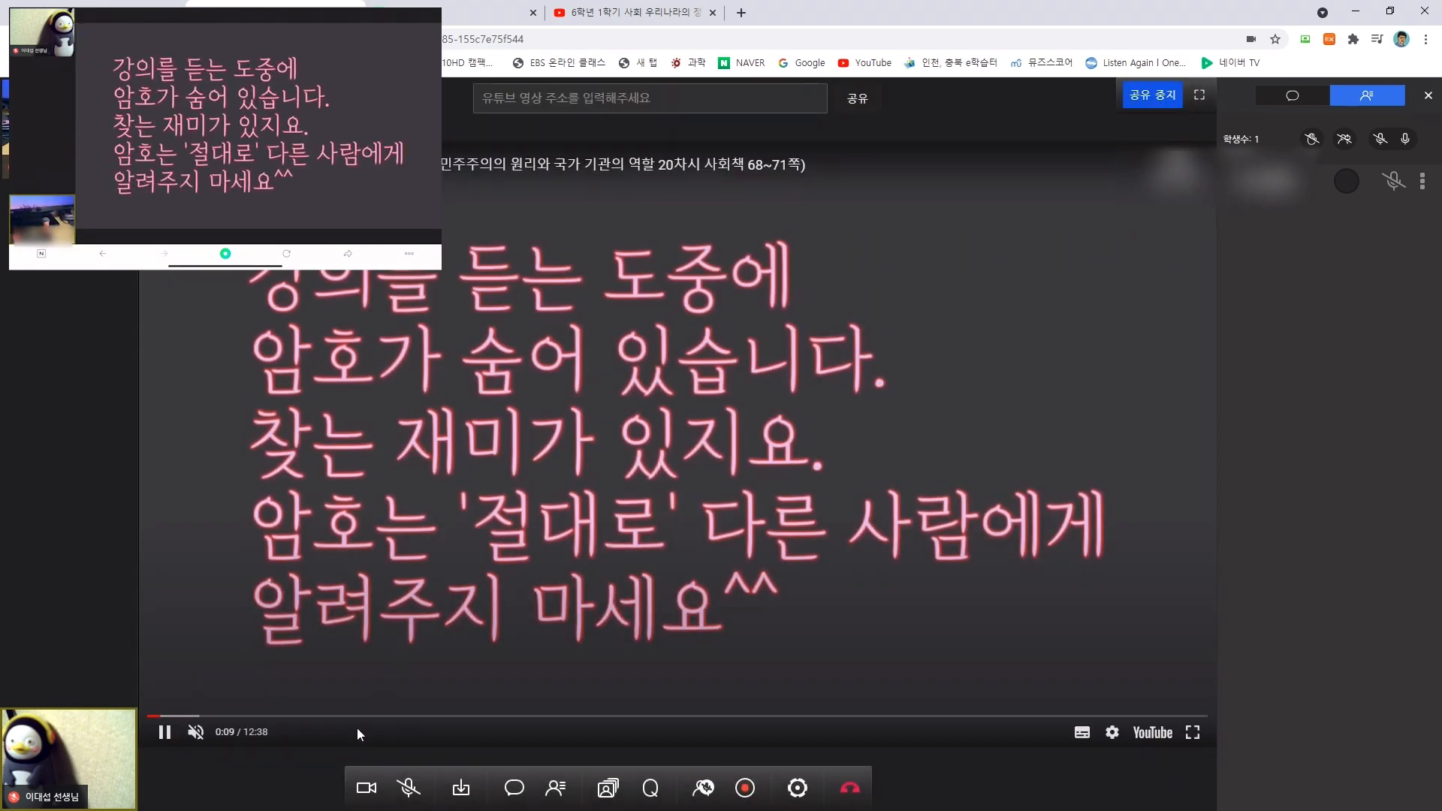
pyautogui.click(454, 718)
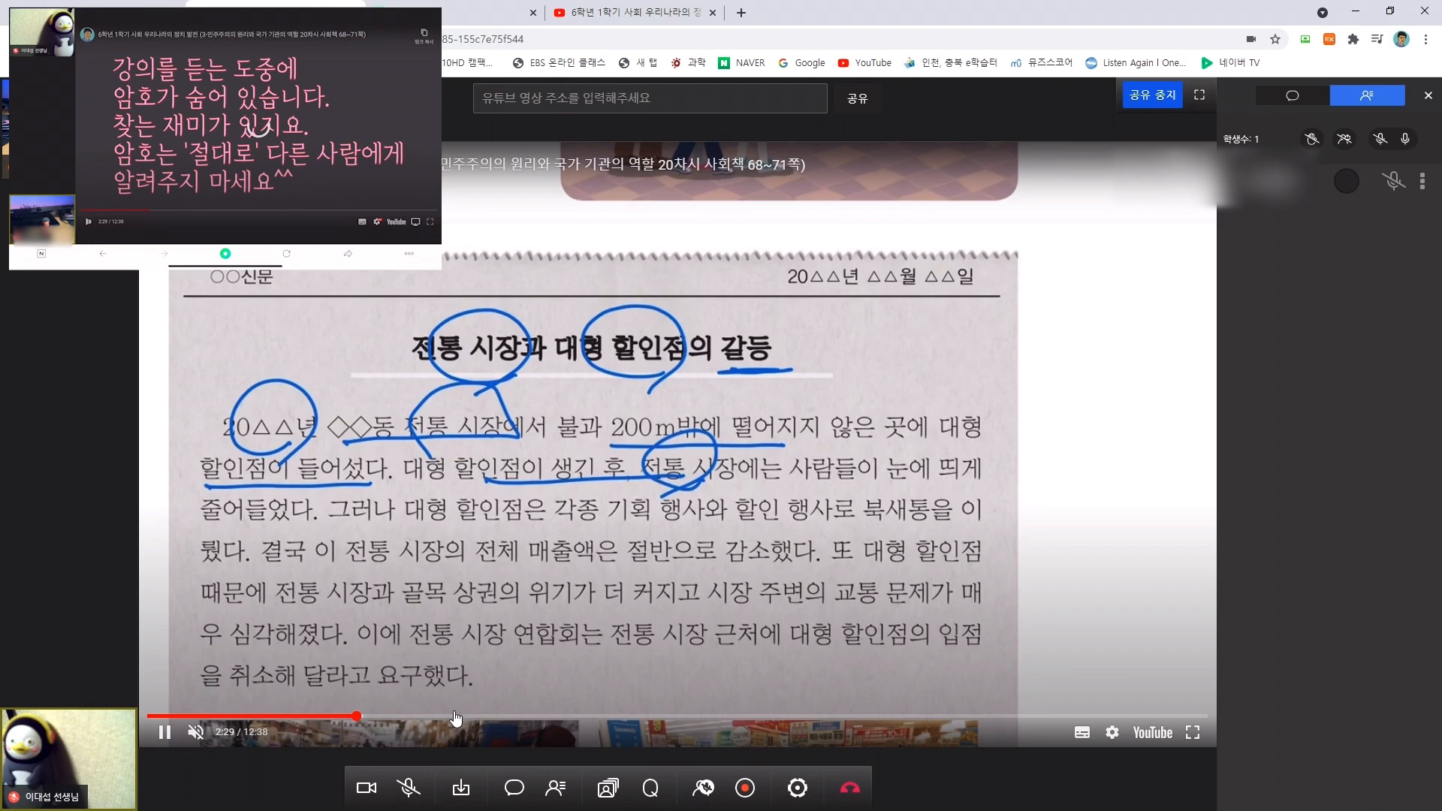
pyautogui.click(637, 718)
pyautogui.click(794, 717)
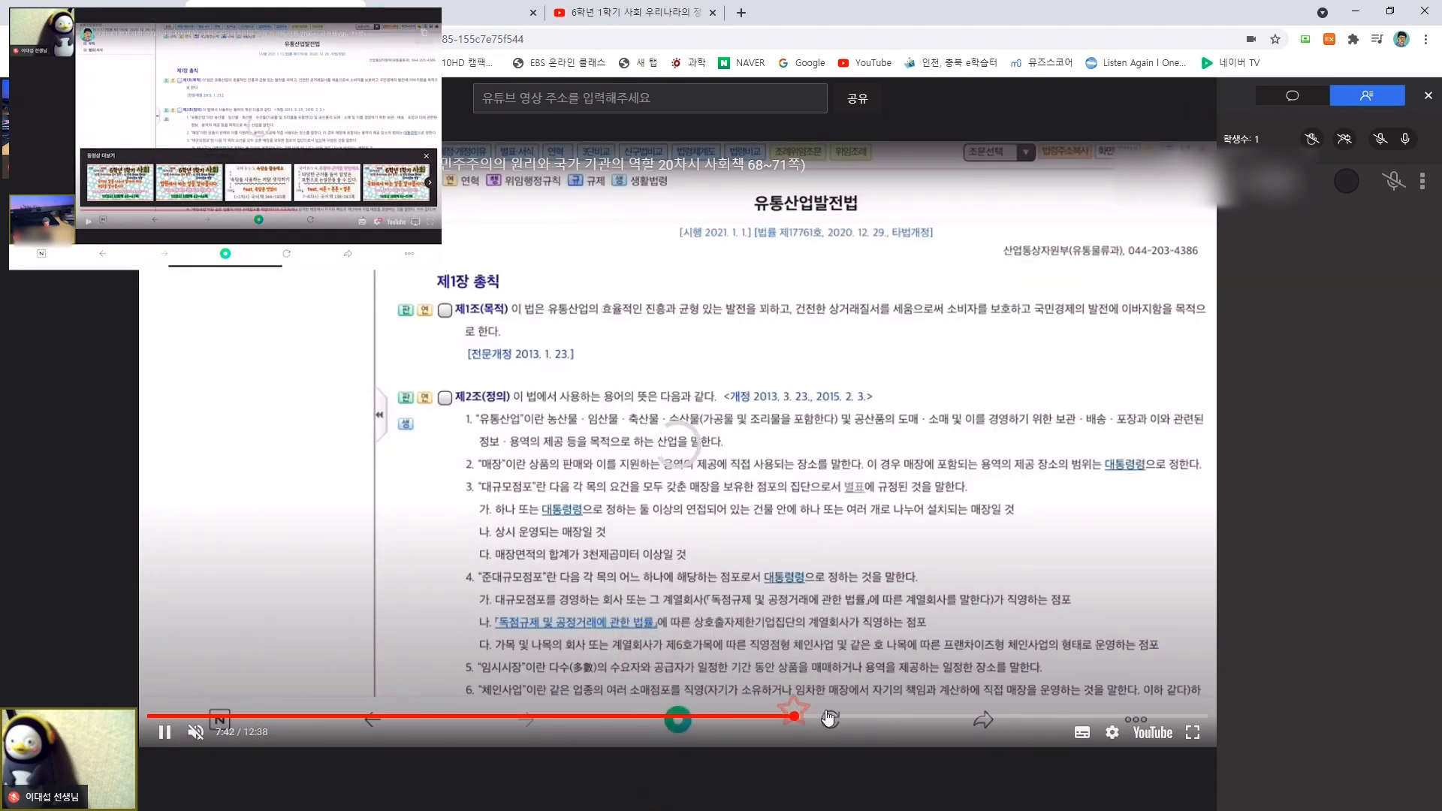
pyautogui.click(897, 717)
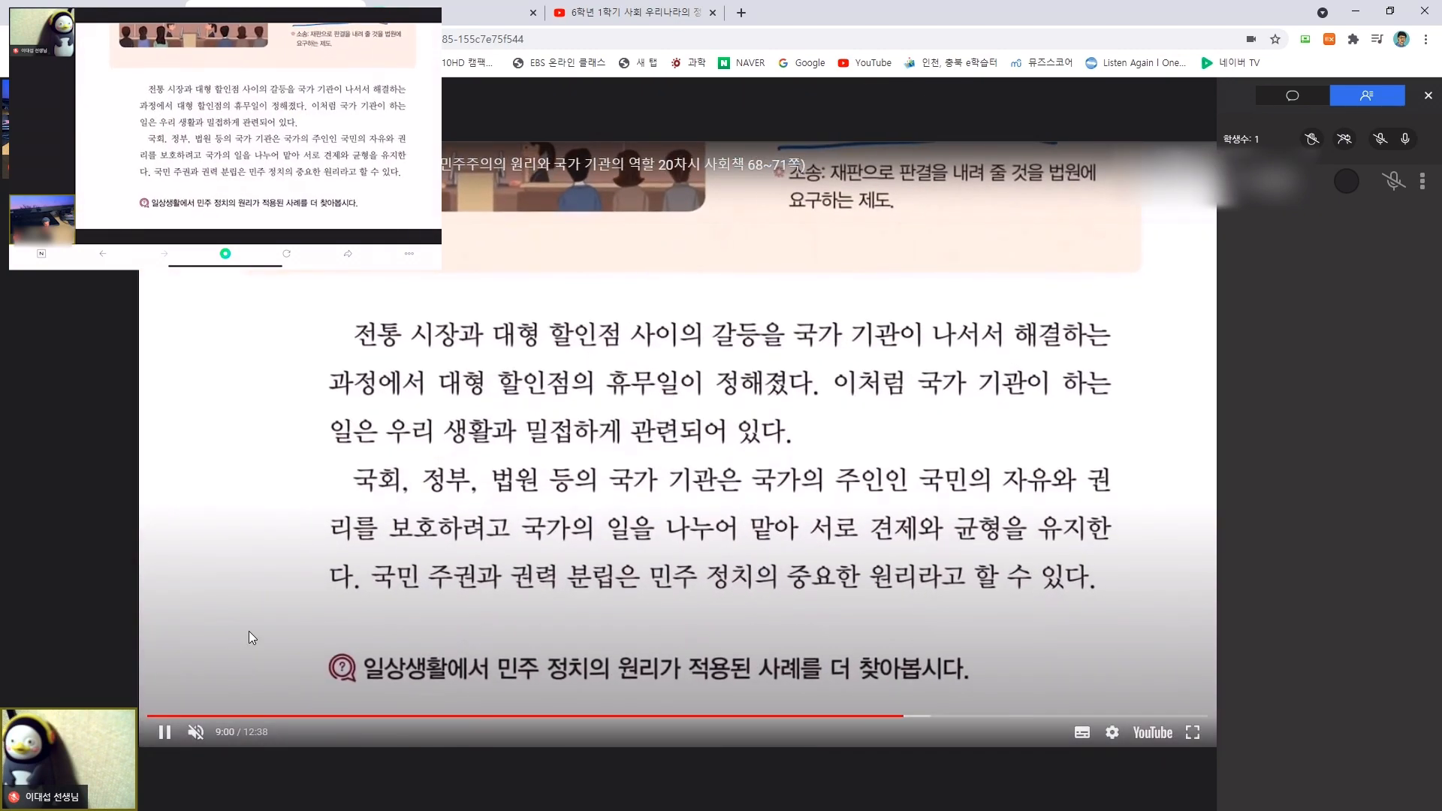
# Step: Pause the shared video at 9:01, close the 동영상 더보기 suggestions, resume playback and pause it again at 9:19
pyautogui.click(514, 421)
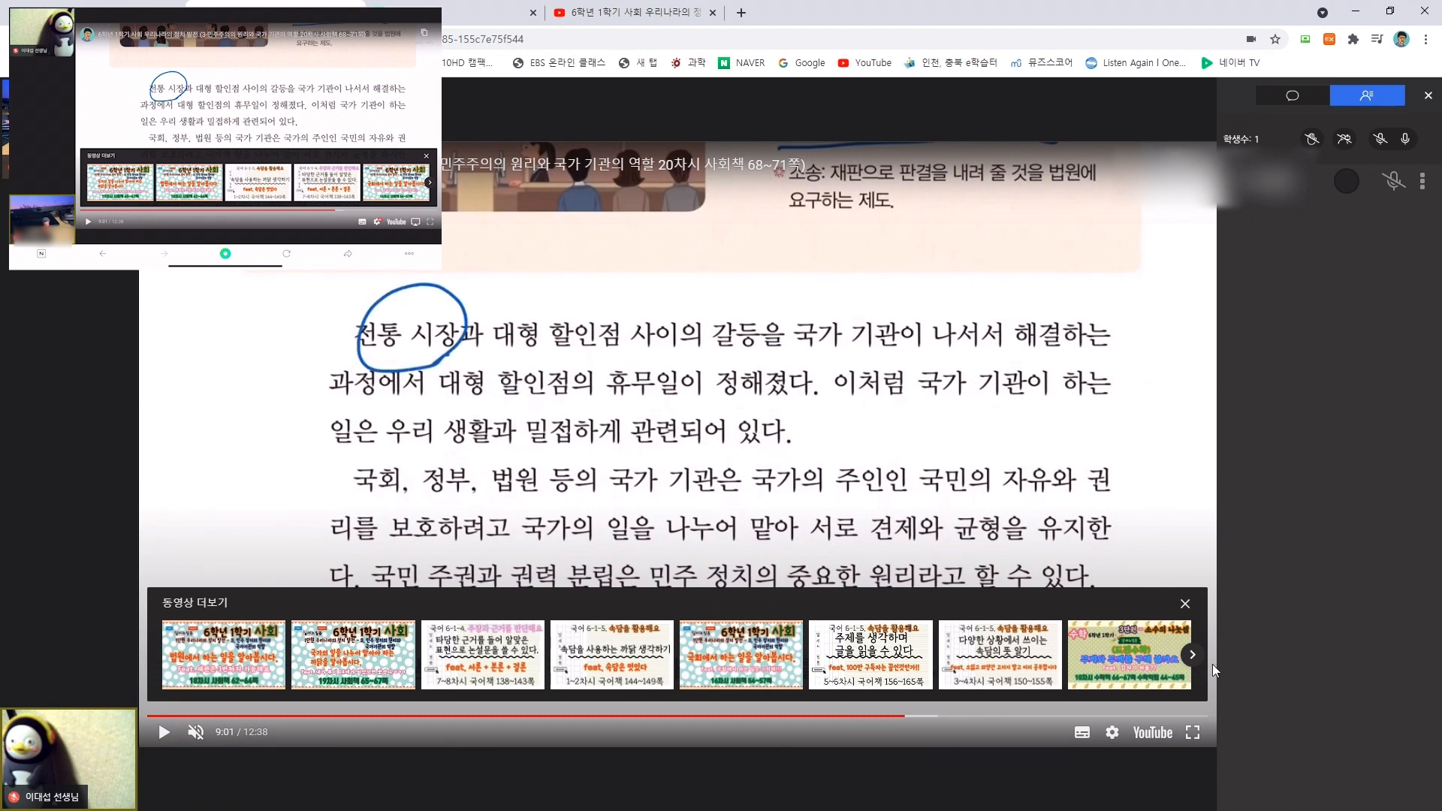
pyautogui.click(1186, 604)
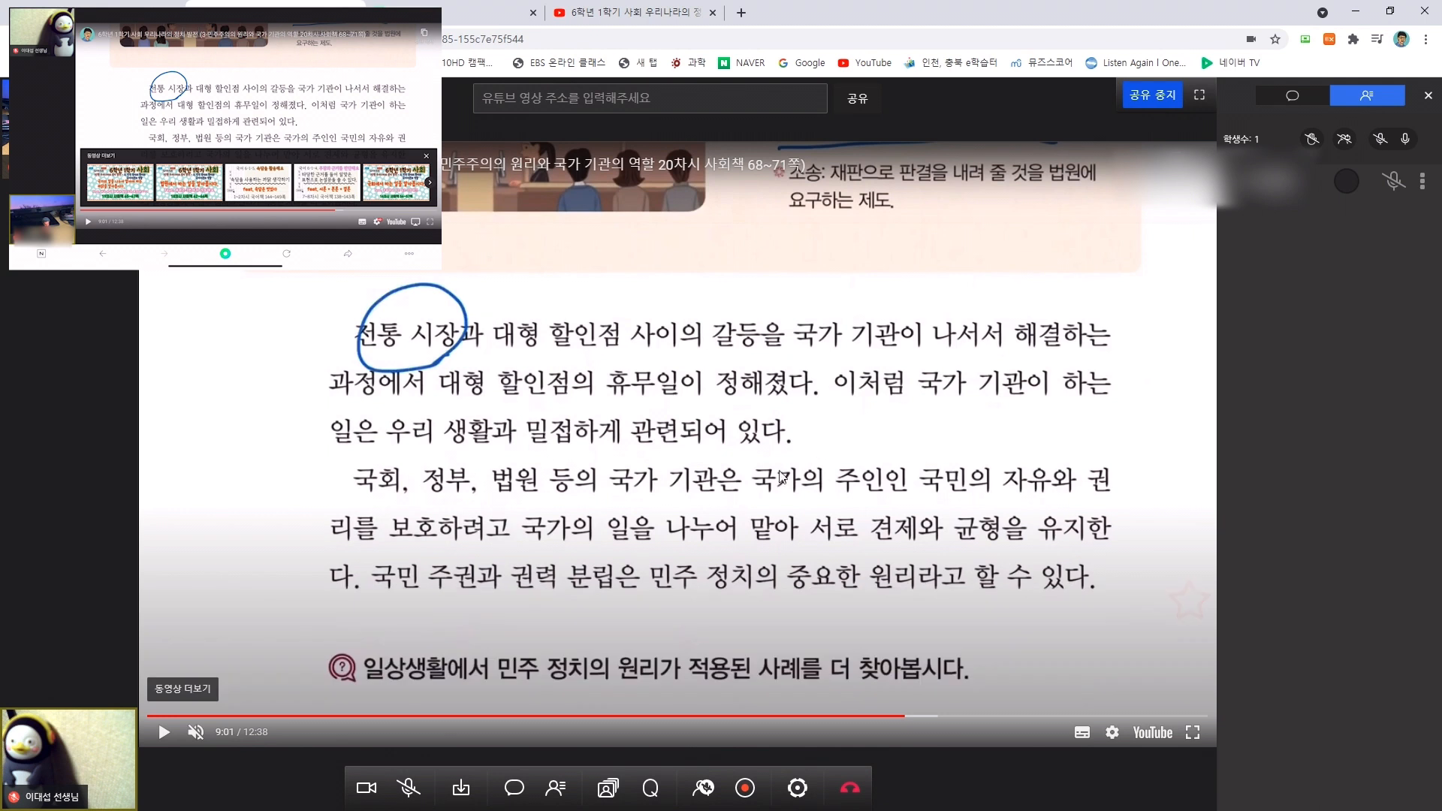
pyautogui.click(589, 525)
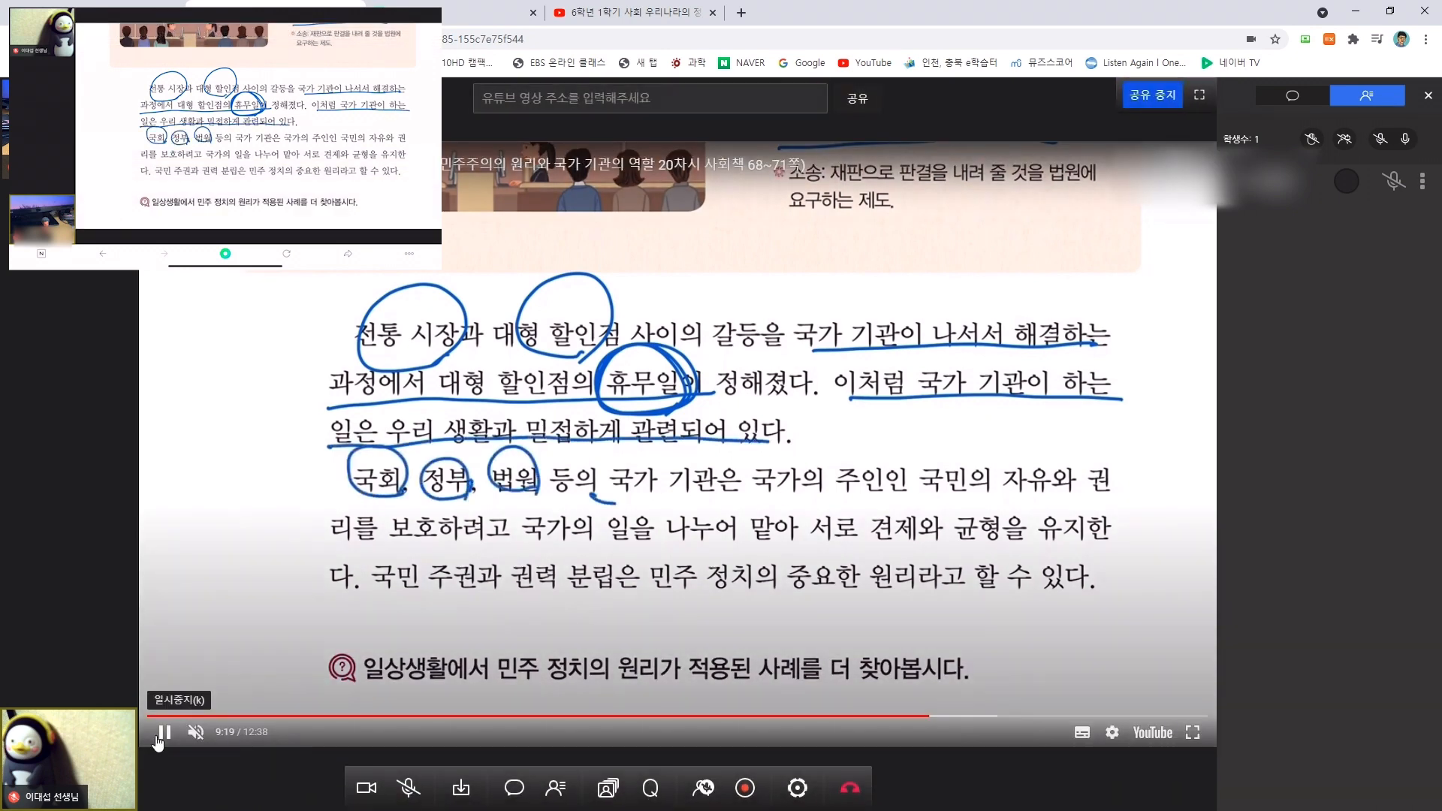
pyautogui.click(373, 530)
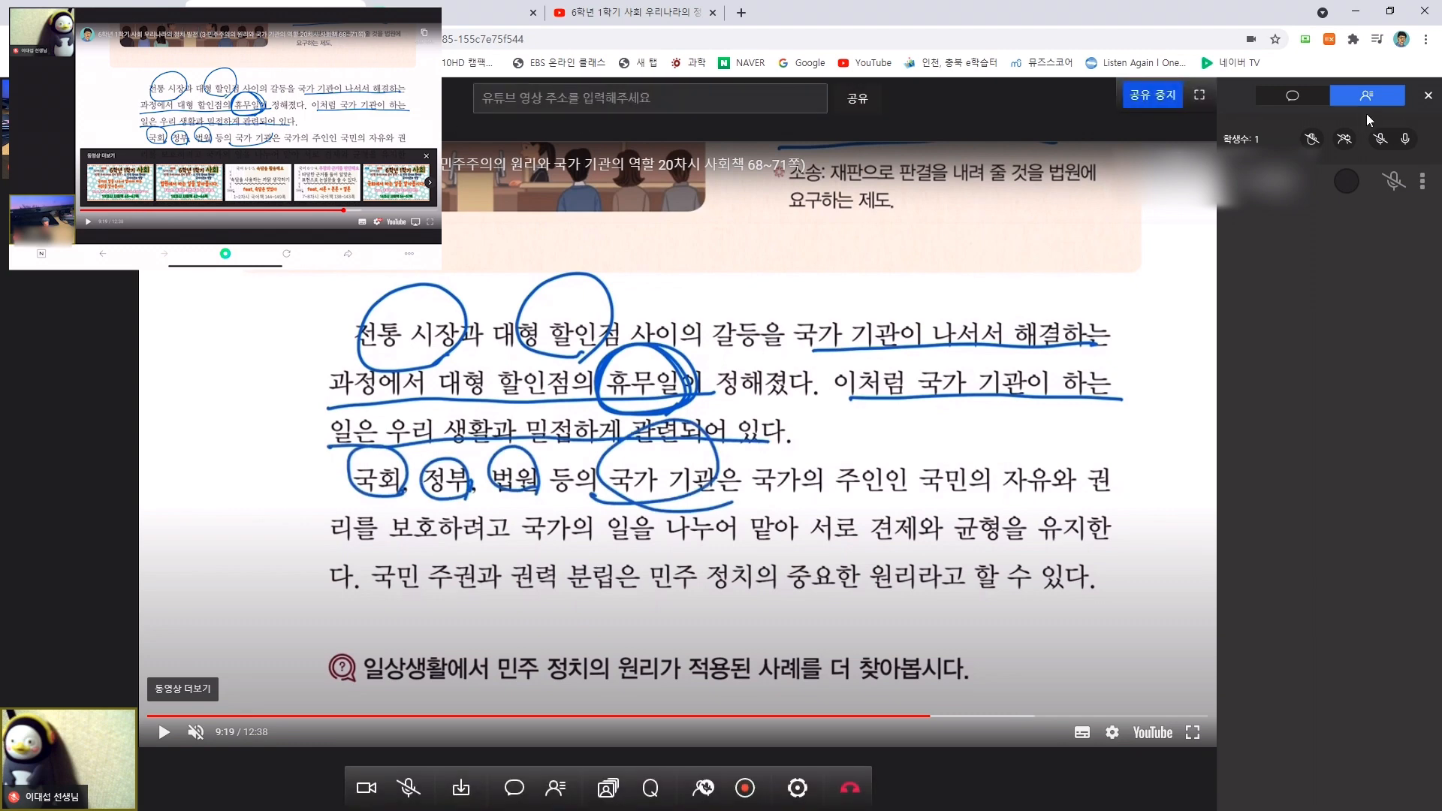
# Step: Replace the YouTube share with the aerial photo of the dry grassy hill, shared as 문서, and mark it with a blue pen stroke
pyautogui.click(1135, 95)
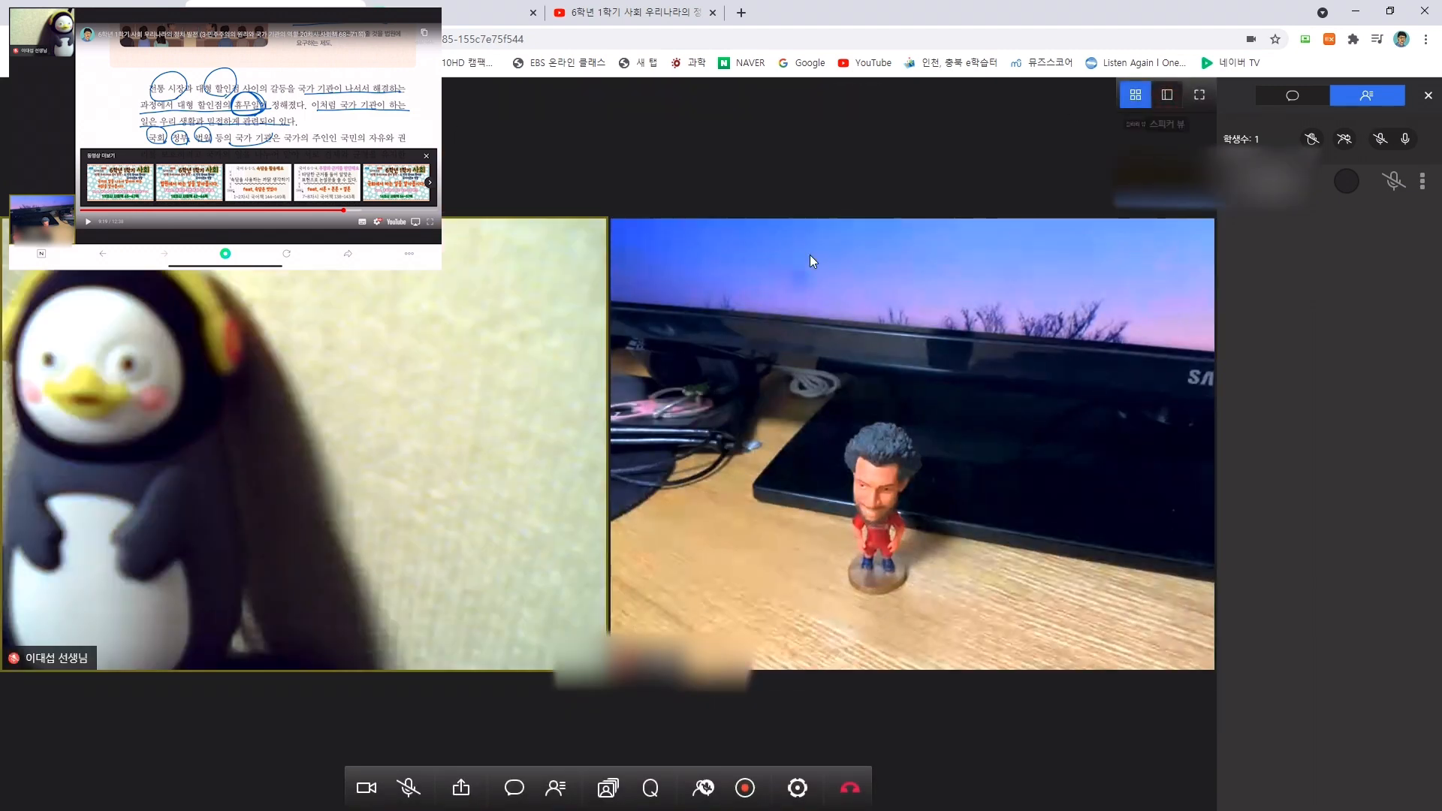
pyautogui.click(461, 788)
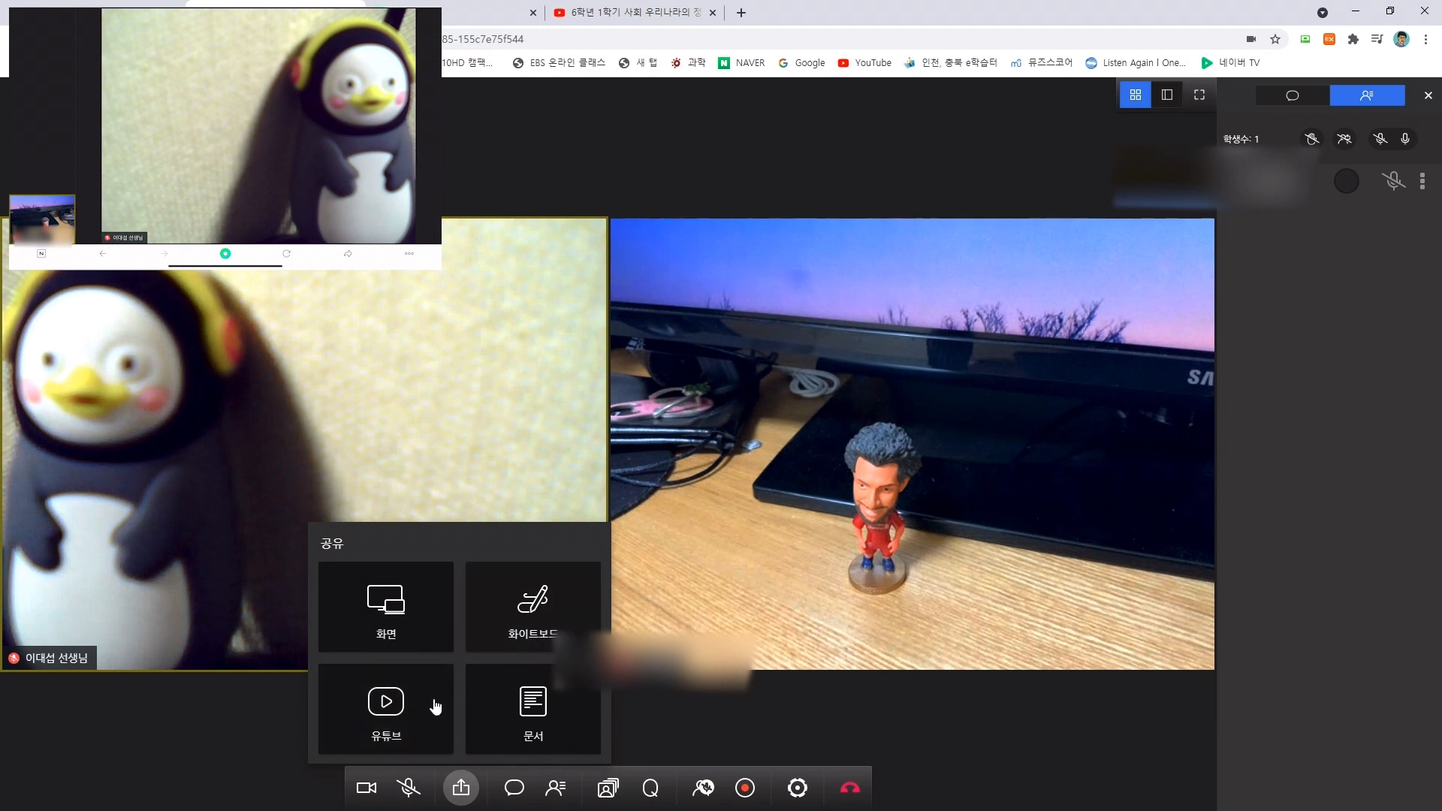
pyautogui.click(560, 721)
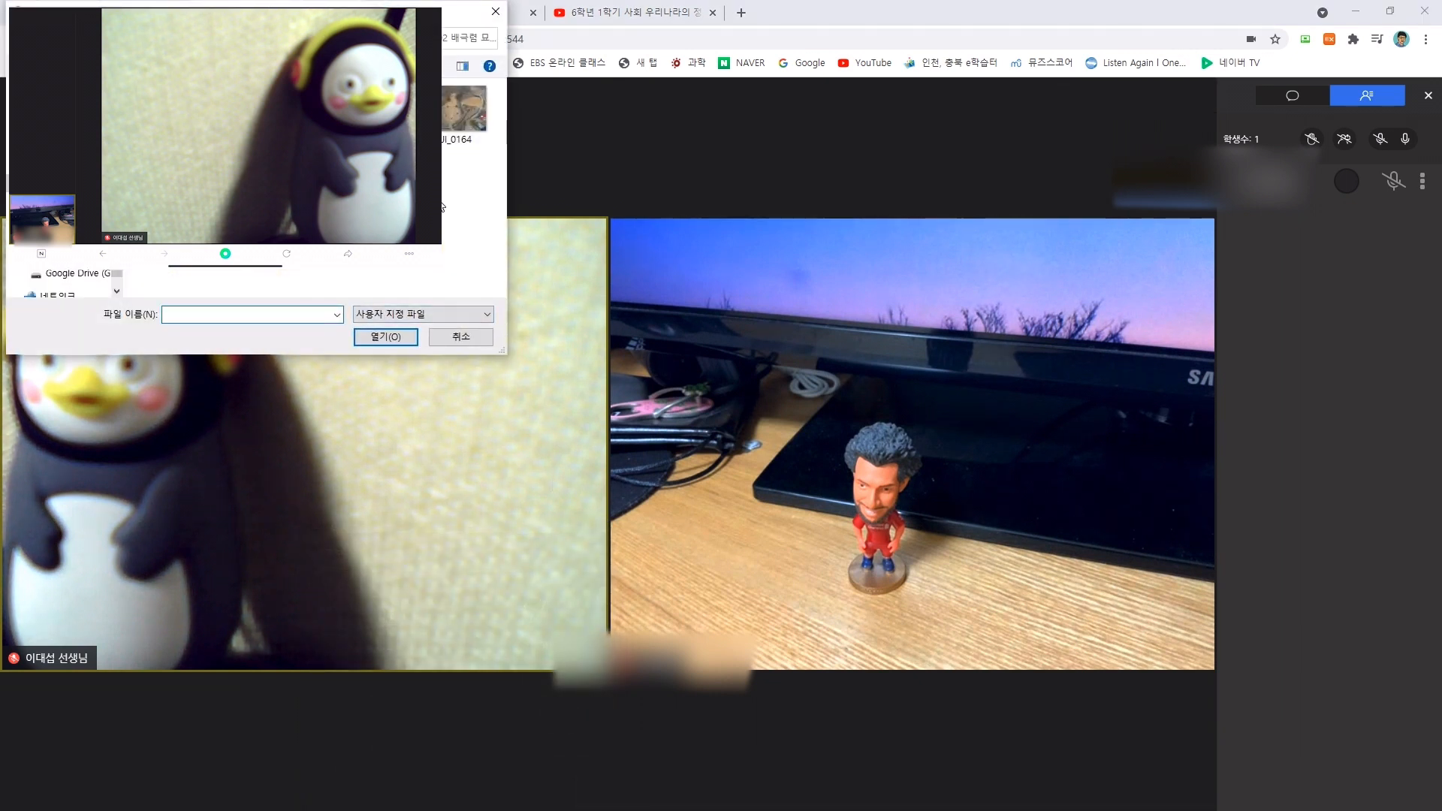
pyautogui.click(386, 336)
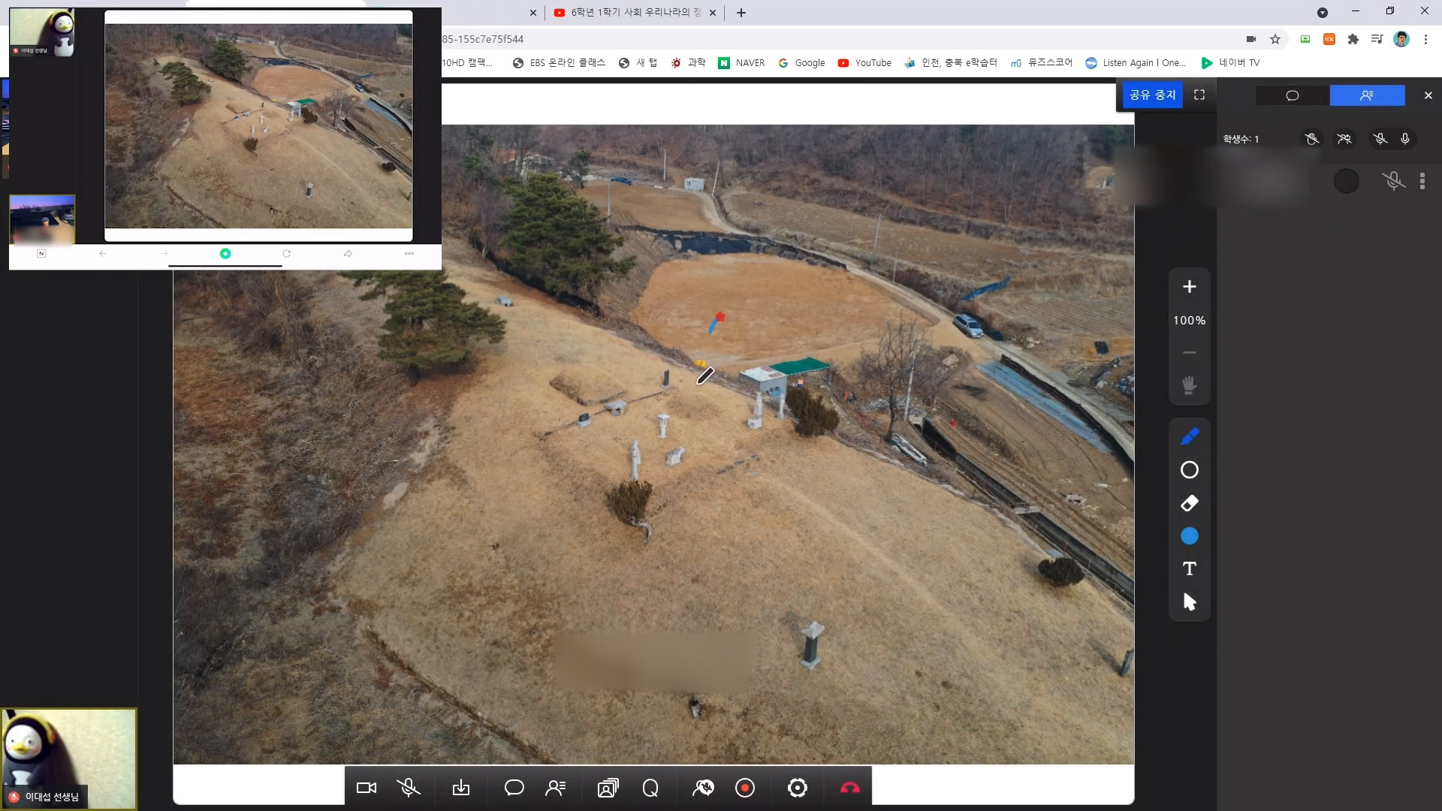
pyautogui.moveTo(721, 314)
pyautogui.mouseDown()
pyautogui.moveTo(763, 541)
pyautogui.moveTo(678, 542)
pyautogui.moveTo(727, 538)
pyautogui.mouseUp()
# Step: Stop sharing the photo and share the 한글 worksheet "[12차시] □의 값을 어떻게 구할 수 있을까요" as 문서
pyautogui.click(462, 787)
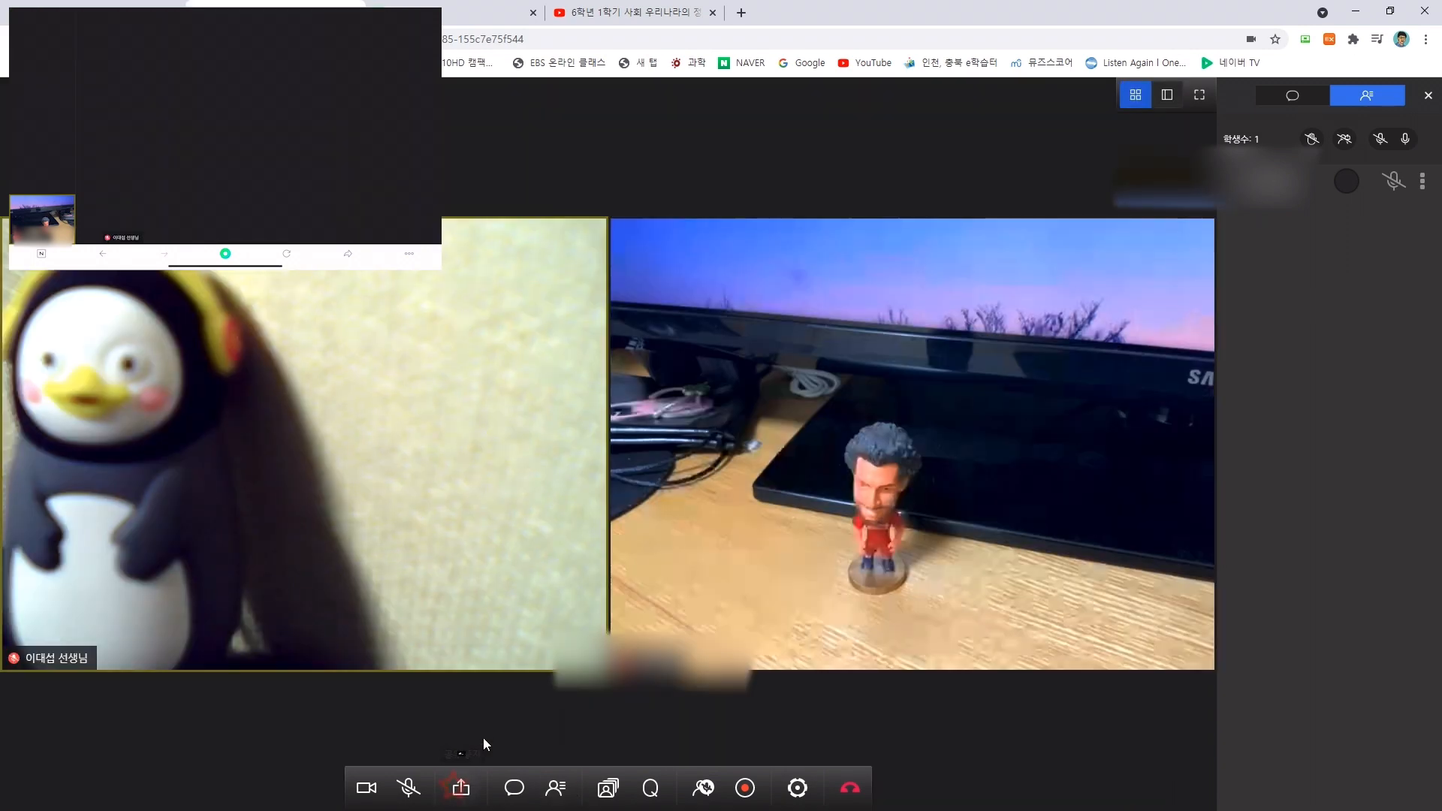
pyautogui.click(462, 787)
pyautogui.click(540, 713)
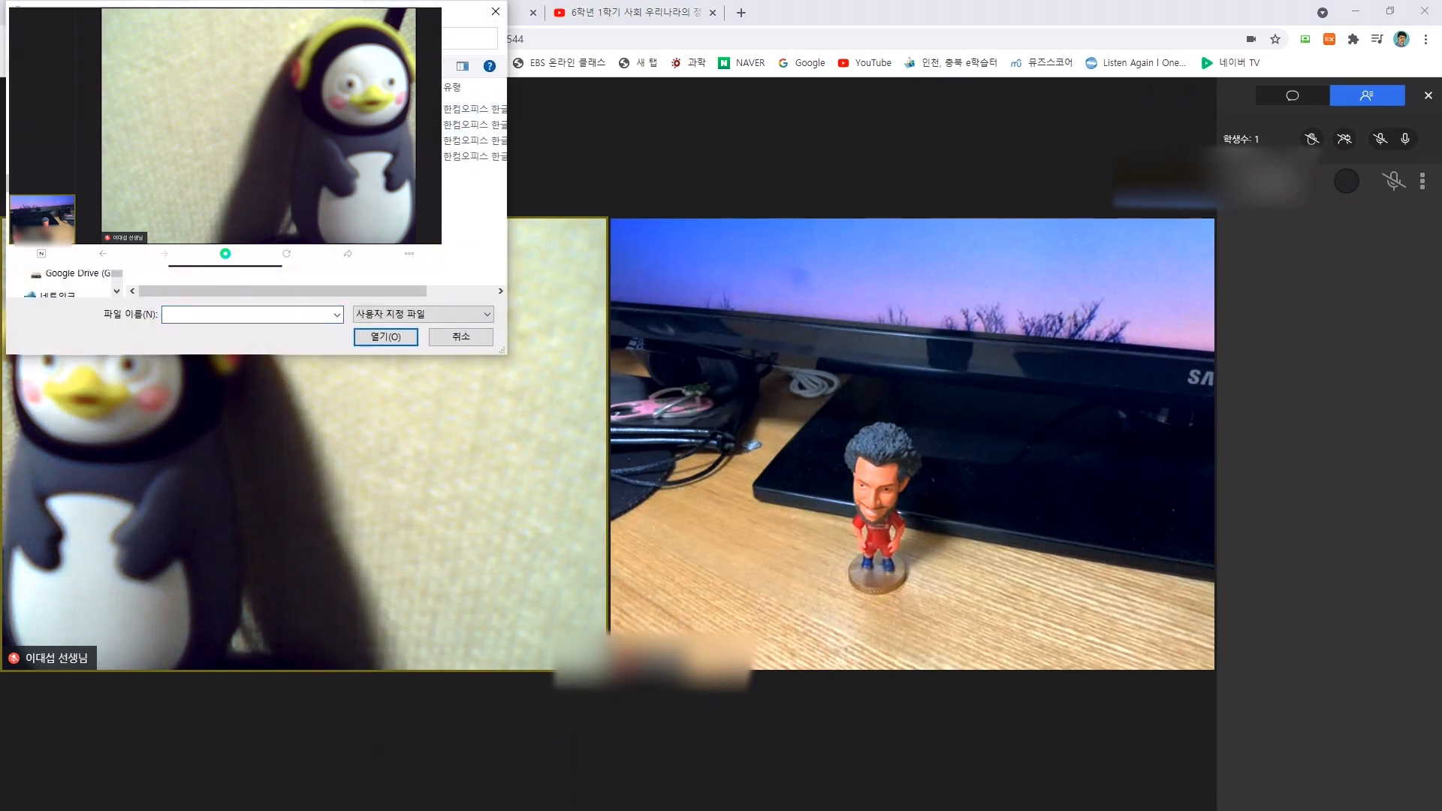
pyautogui.click(473, 141)
pyautogui.click(388, 337)
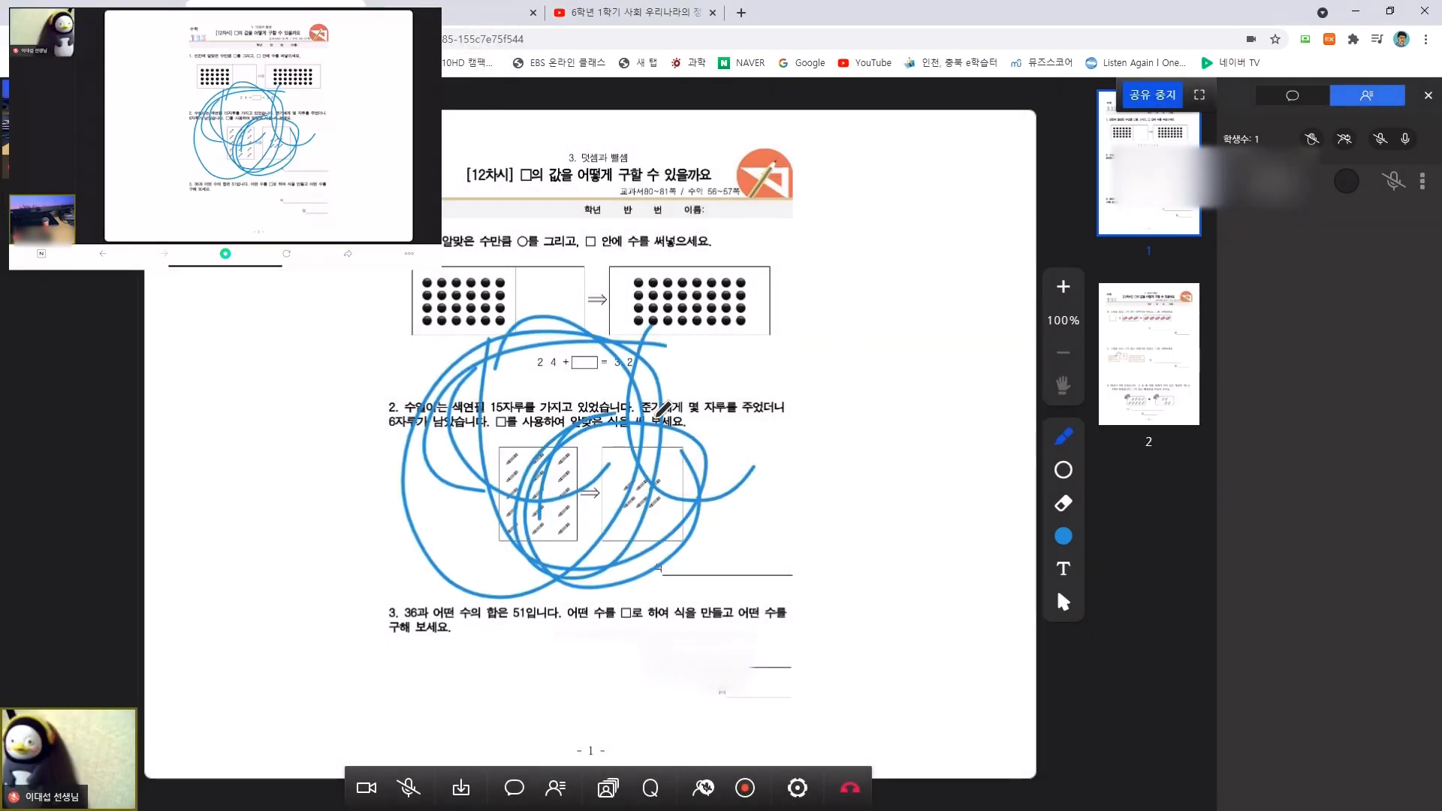
# Step: Add more blue scribbles over the worksheet's first page and clear all drawings with 모두 지우기
pyautogui.moveTo(769, 273); pyautogui.dragTo(689, 537)
pyautogui.moveTo(565, 411)
pyautogui.mouseDown()
pyautogui.moveTo(652, 507)
pyautogui.moveTo(605, 410)
pyautogui.moveTo(599, 471)
pyautogui.mouseUp()
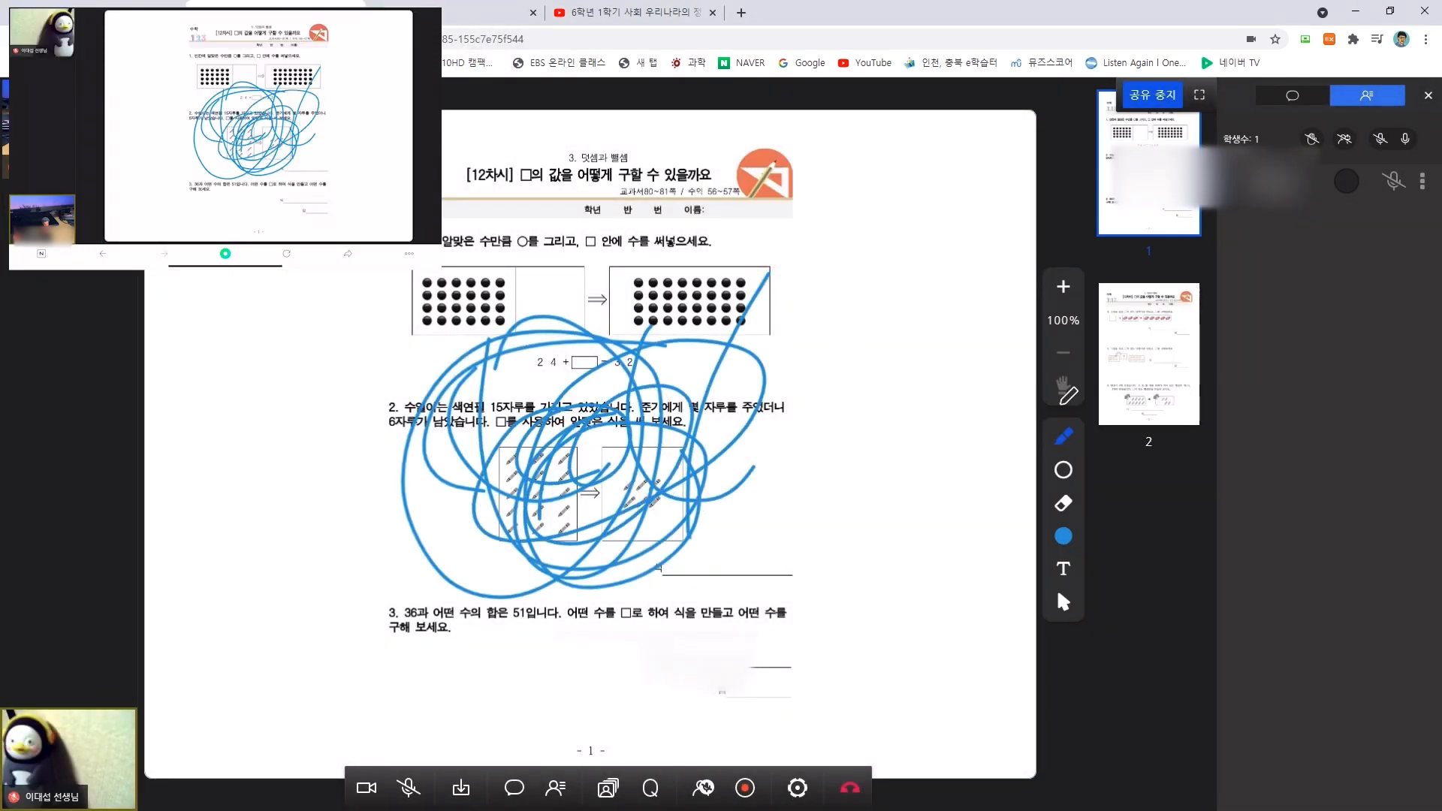
pyautogui.click(1064, 503)
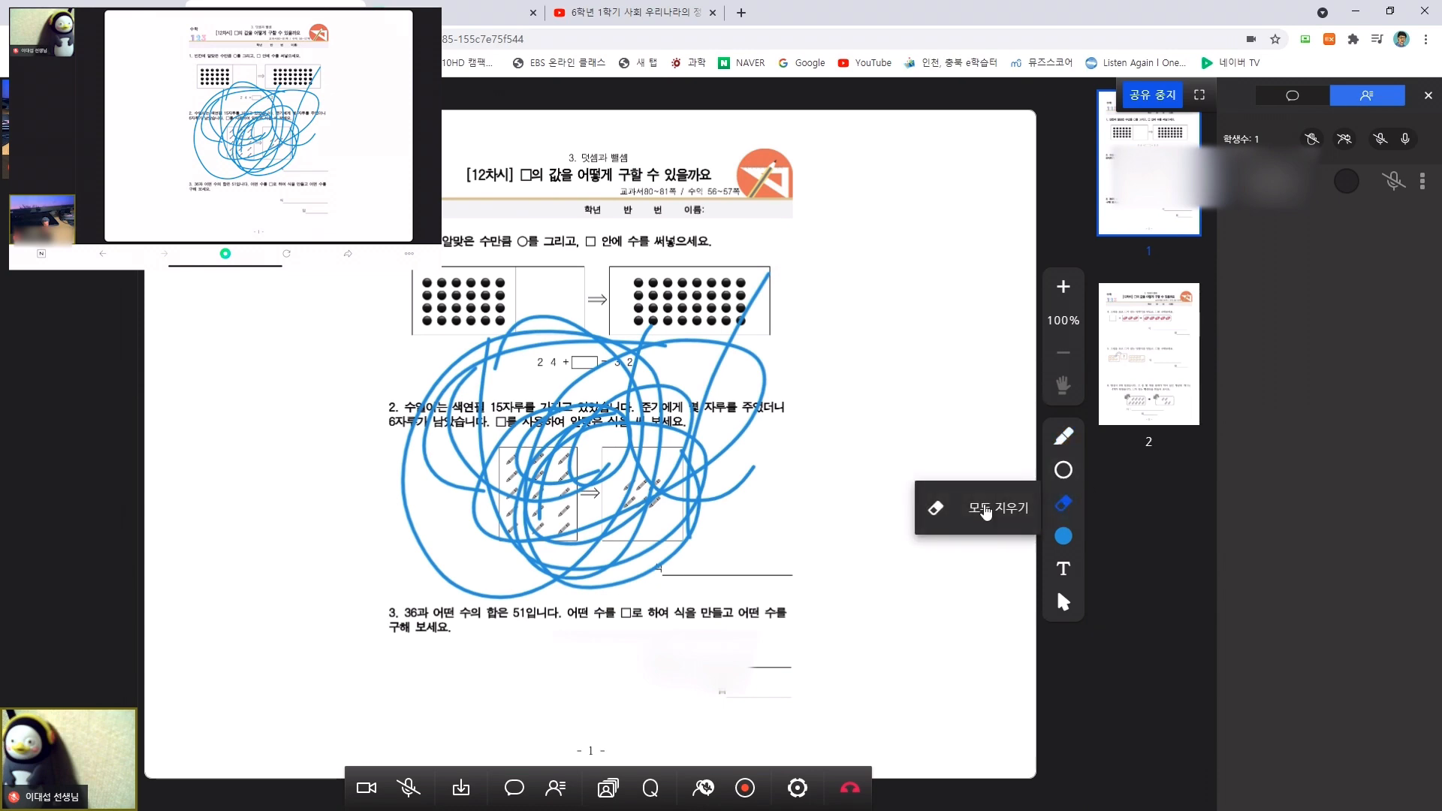
pyautogui.click(986, 510)
pyautogui.click(740, 490)
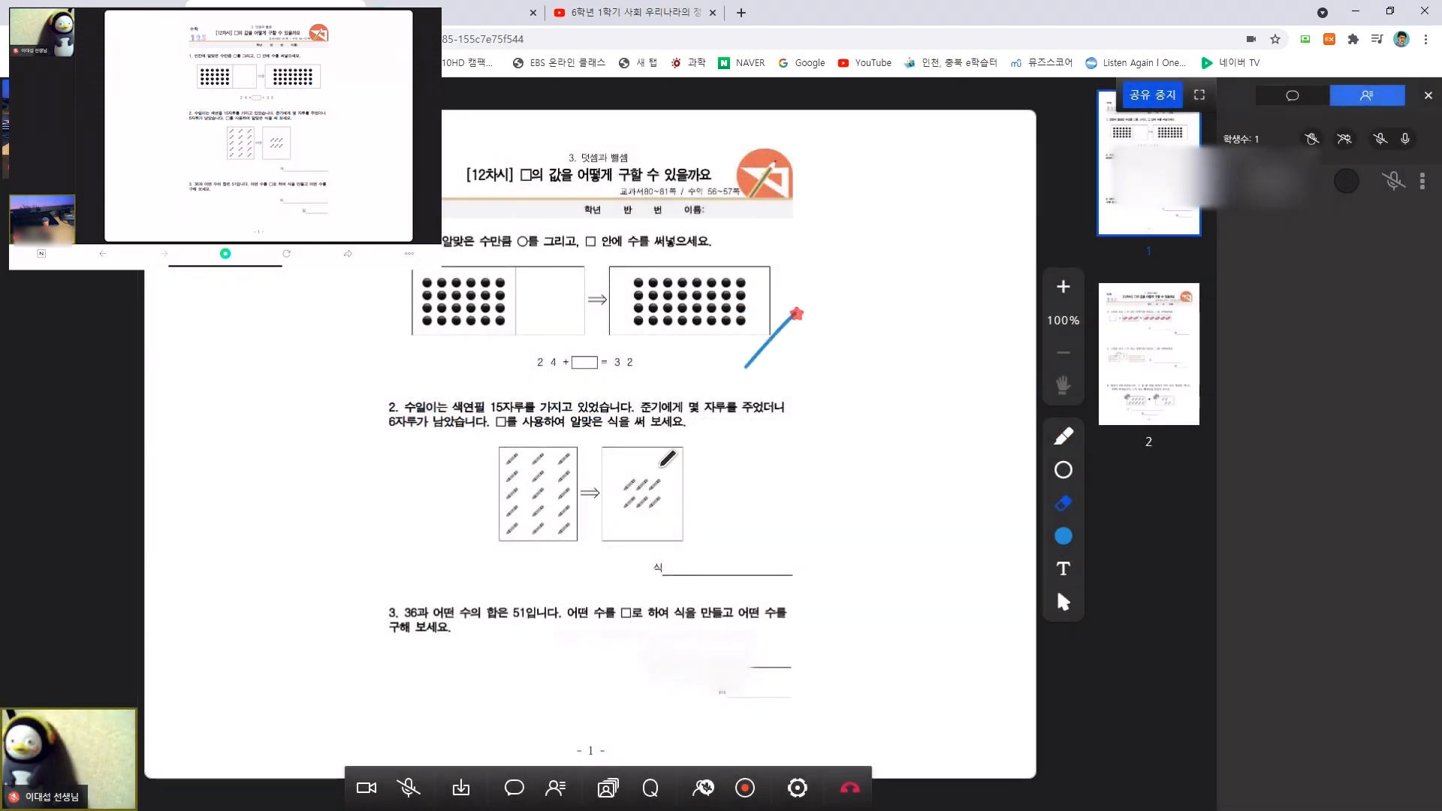
# Step: Draw four freehand blue pen strokes across the worksheet's first page, over questions 1 and 2
pyautogui.moveTo(796, 314); pyautogui.dragTo(620, 510)
pyautogui.moveTo(532, 296); pyautogui.dragTo(422, 551)
pyautogui.moveTo(385, 347); pyautogui.dragTo(706, 489)
pyautogui.moveTo(685, 293)
pyautogui.mouseDown()
pyautogui.moveTo(526, 280)
pyautogui.moveTo(579, 451)
pyautogui.mouseUp()
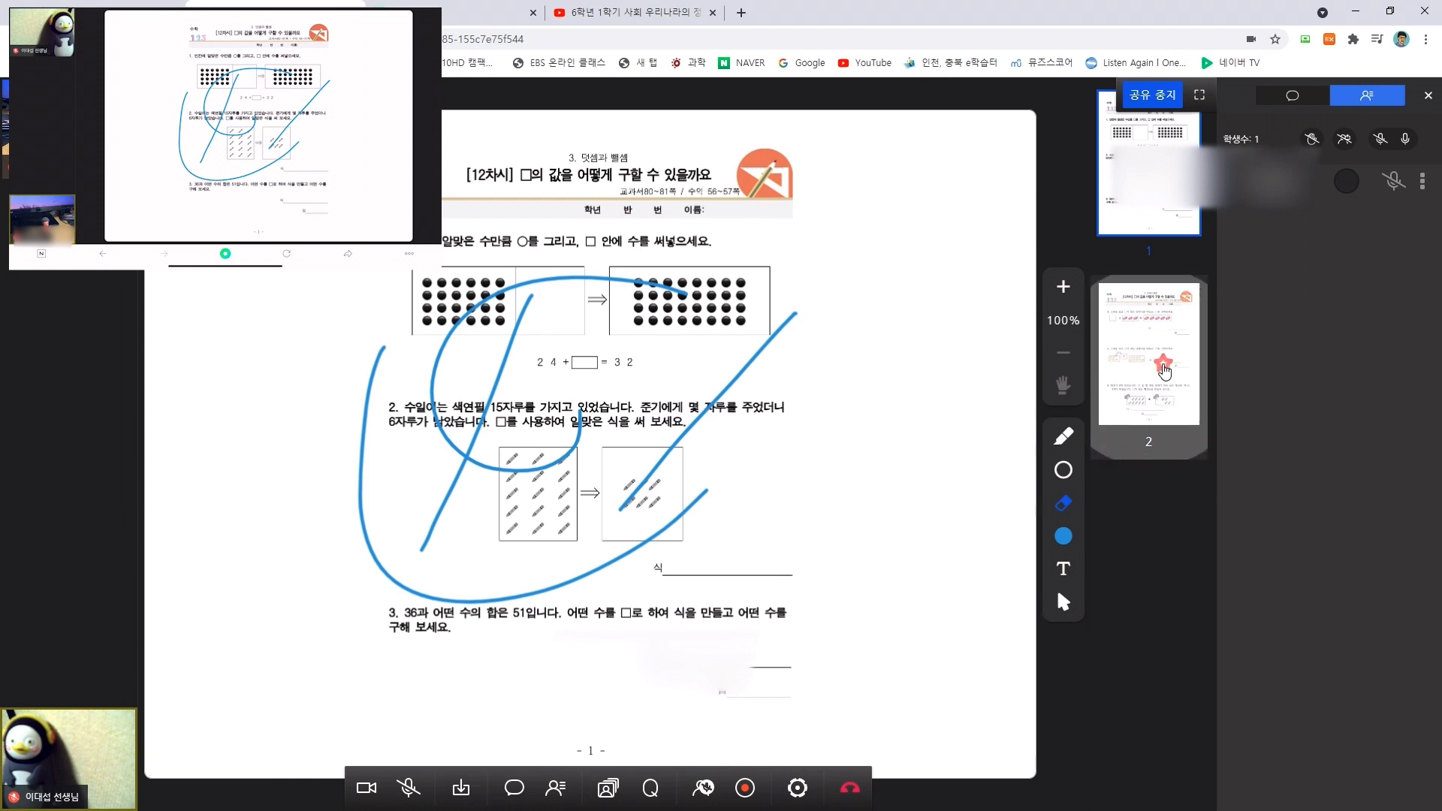
# Step: Go to the worksheet's second page and draw several freehand blue strokes across its questions
pyautogui.click(1164, 370)
pyautogui.moveTo(856, 276); pyautogui.dragTo(628, 518)
pyautogui.moveTo(554, 289); pyautogui.dragTo(485, 455)
pyautogui.moveTo(466, 319); pyautogui.dragTo(523, 505)
pyautogui.moveTo(454, 365)
pyautogui.mouseDown()
pyautogui.moveTo(457, 414)
pyautogui.moveTo(556, 638)
pyautogui.mouseUp()
pyautogui.moveTo(593, 425); pyautogui.dragTo(550, 456)
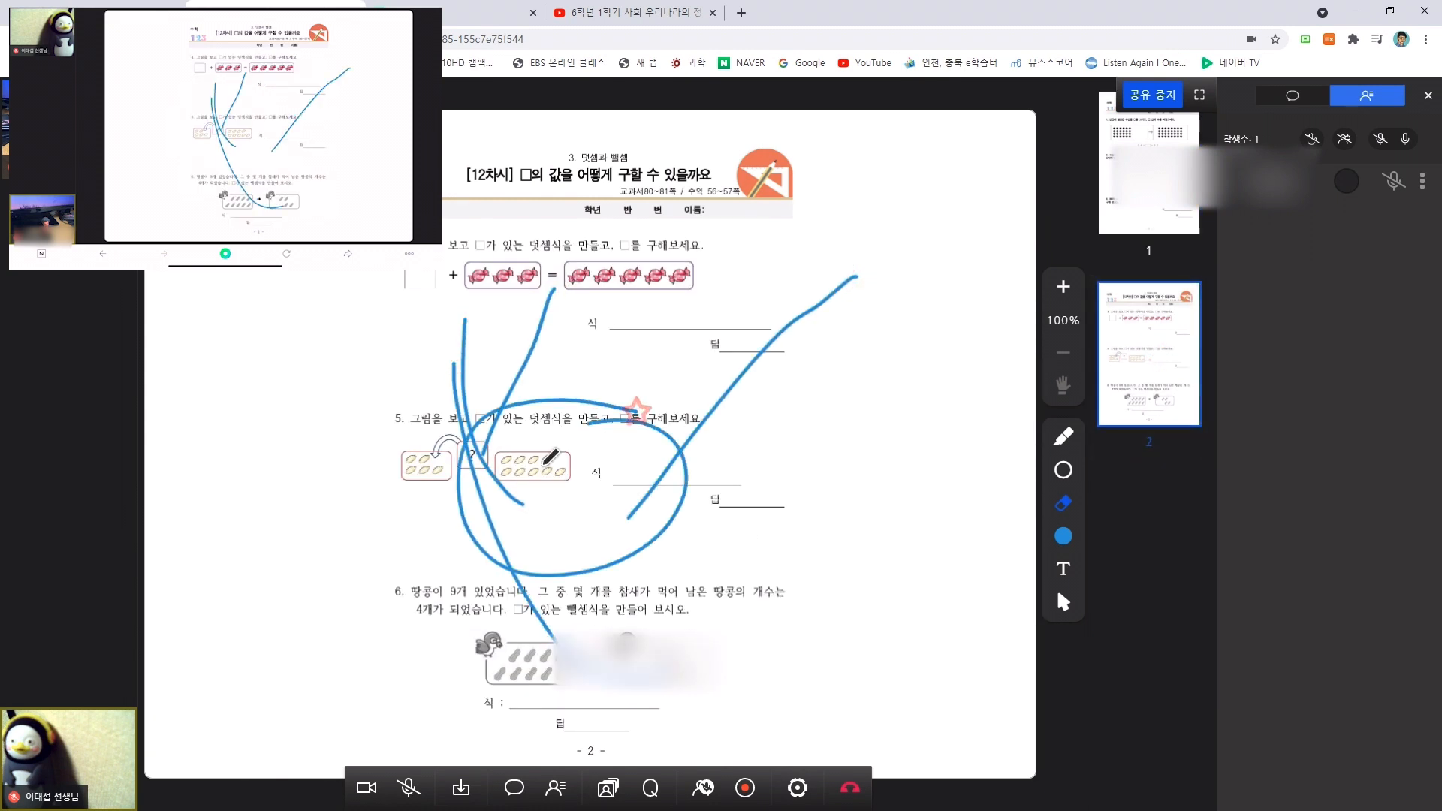
# Step: Stop sharing the worksheet and share the PDF sheet music of Puccini's Nessun Dorma as 문서
pyautogui.click(461, 787)
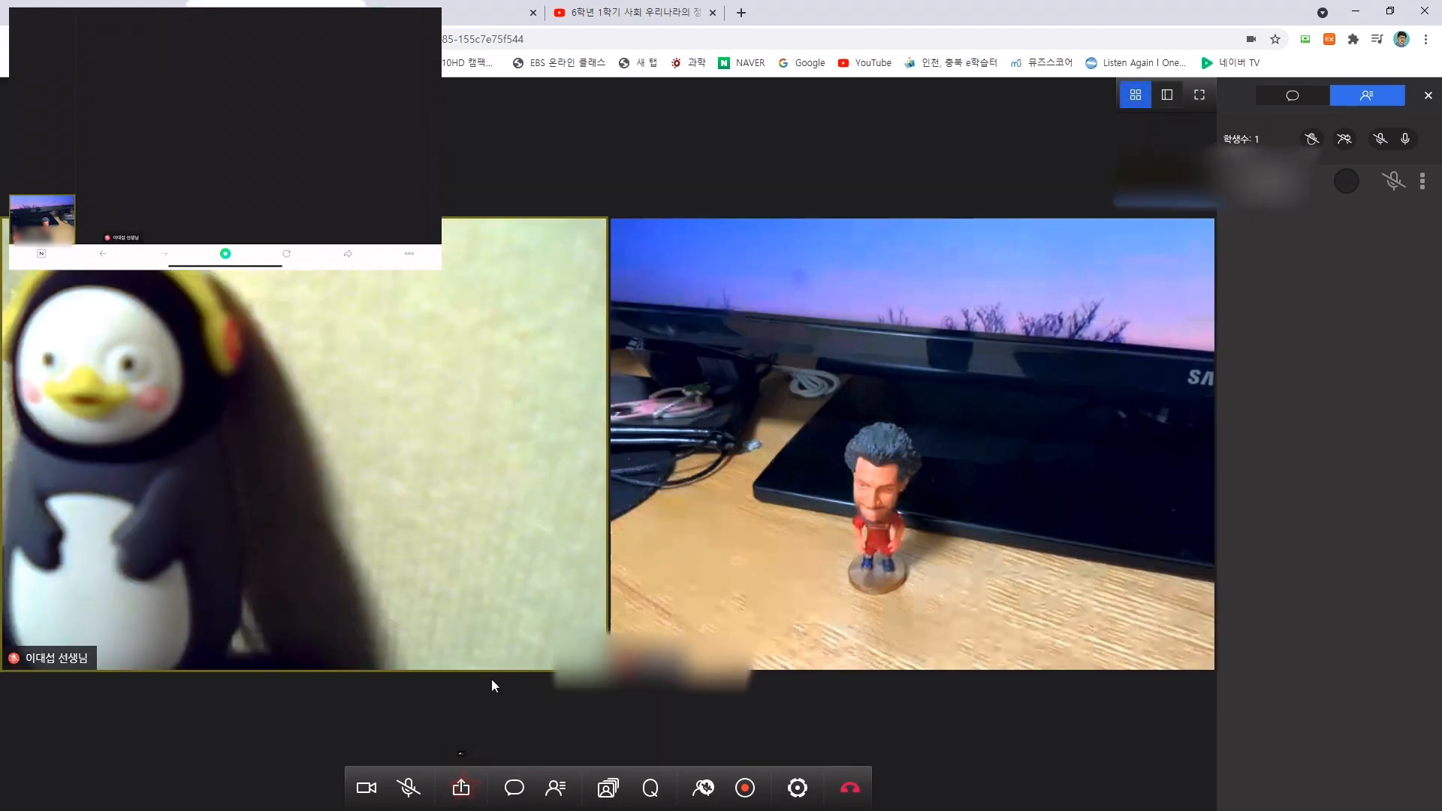
pyautogui.click(461, 787)
pyautogui.click(521, 705)
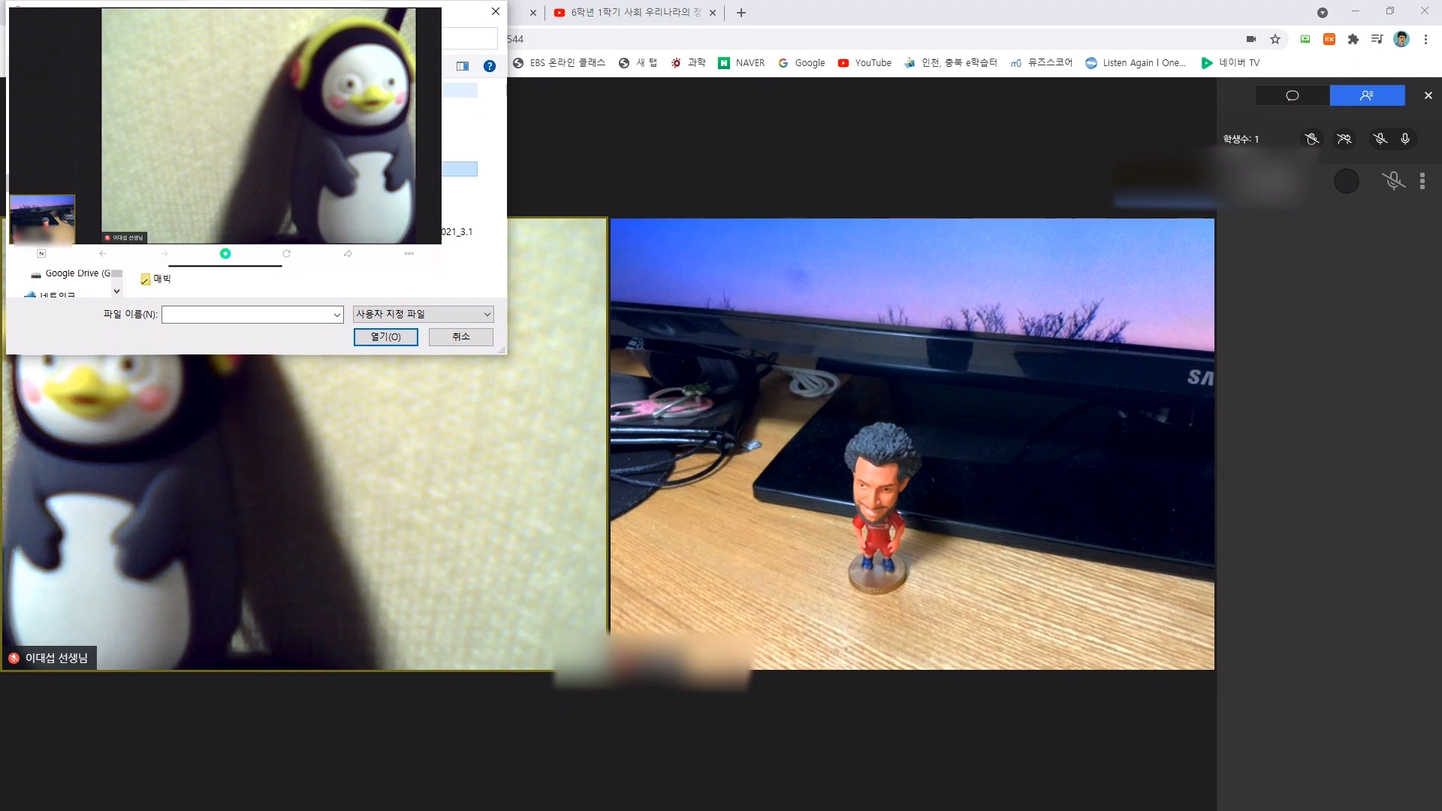
pyautogui.click(473, 108)
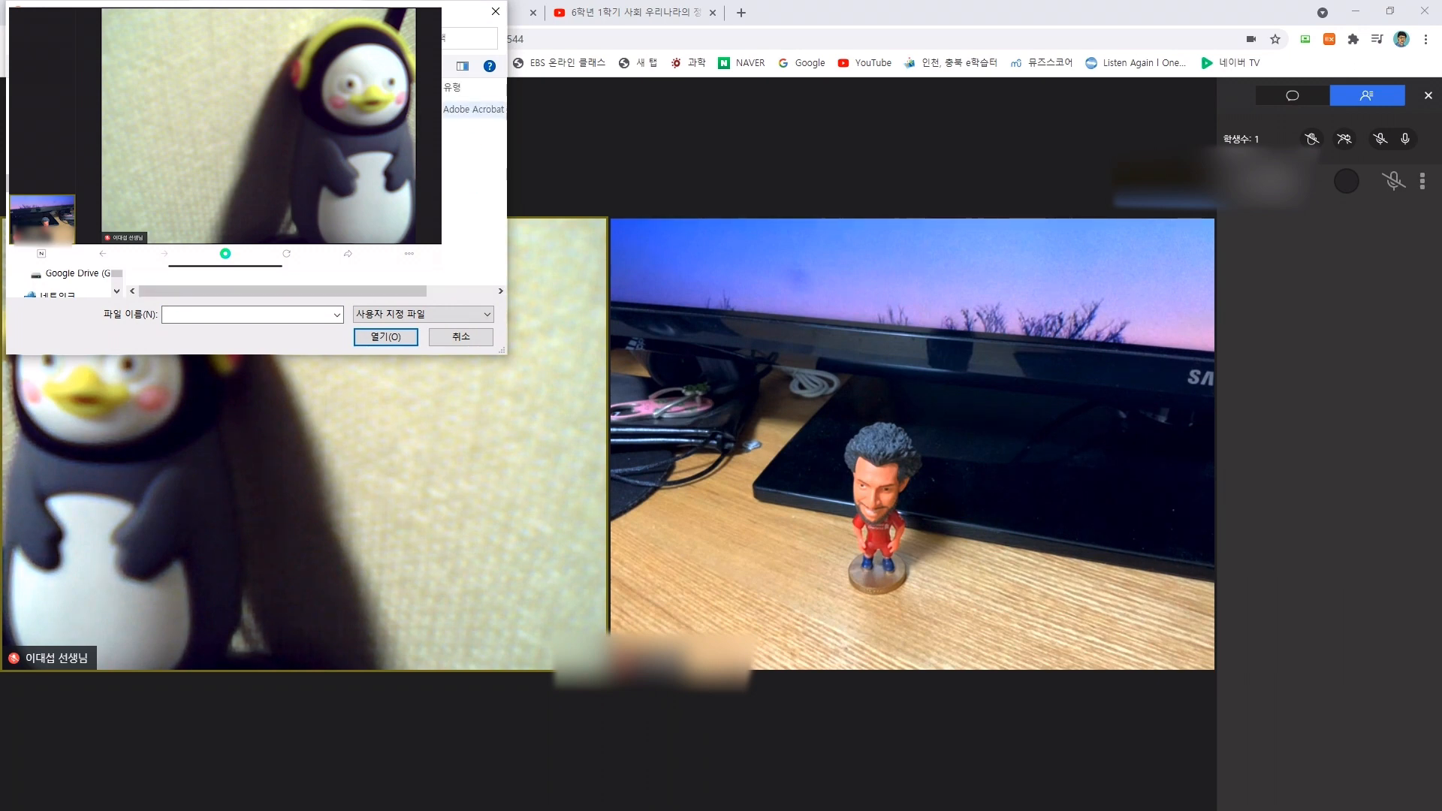
pyautogui.click(368, 338)
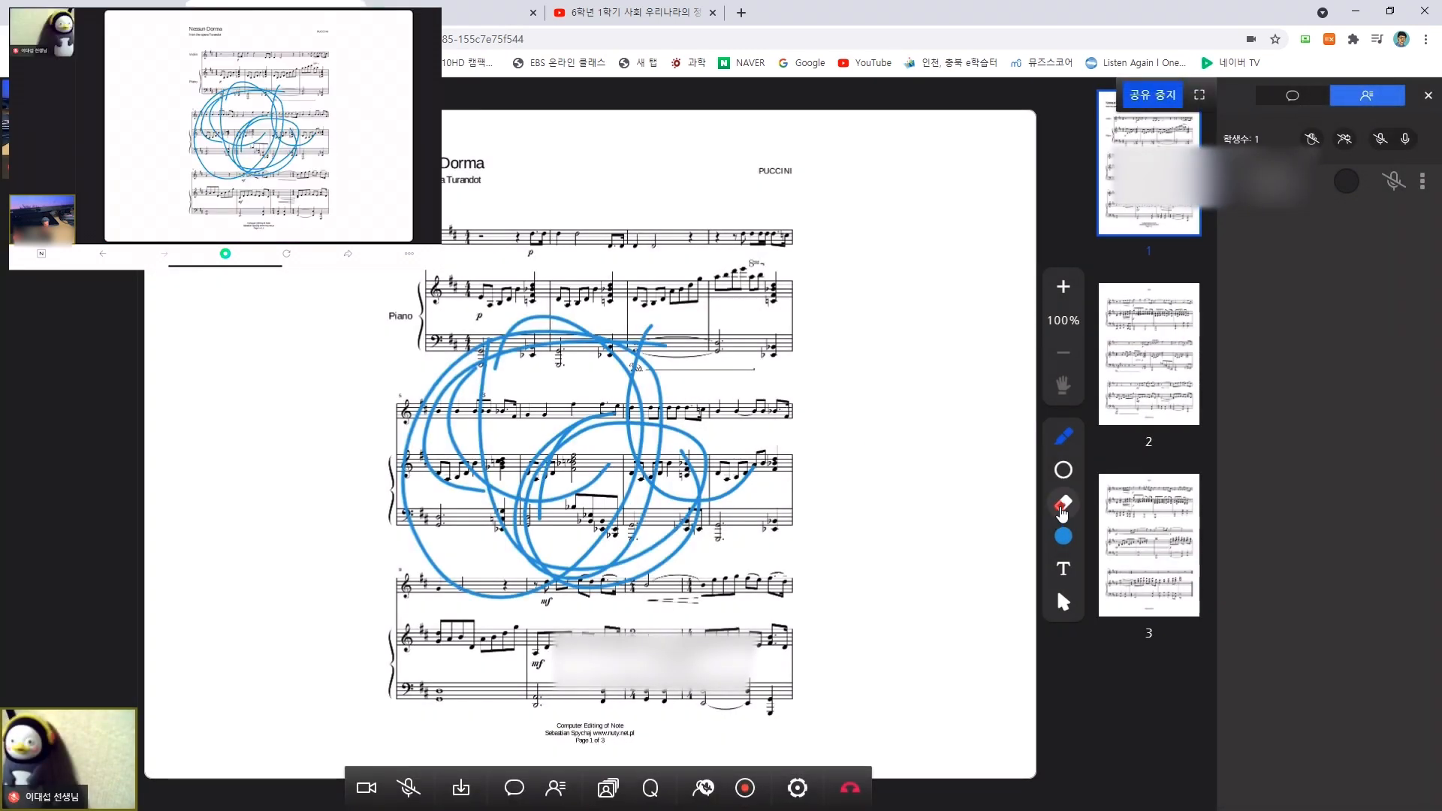
# Step: Remove all drawings from the score's first page with 모두 지우기 and confirm the deletion
pyautogui.click(1062, 508)
pyautogui.click(1062, 508)
pyautogui.click(972, 515)
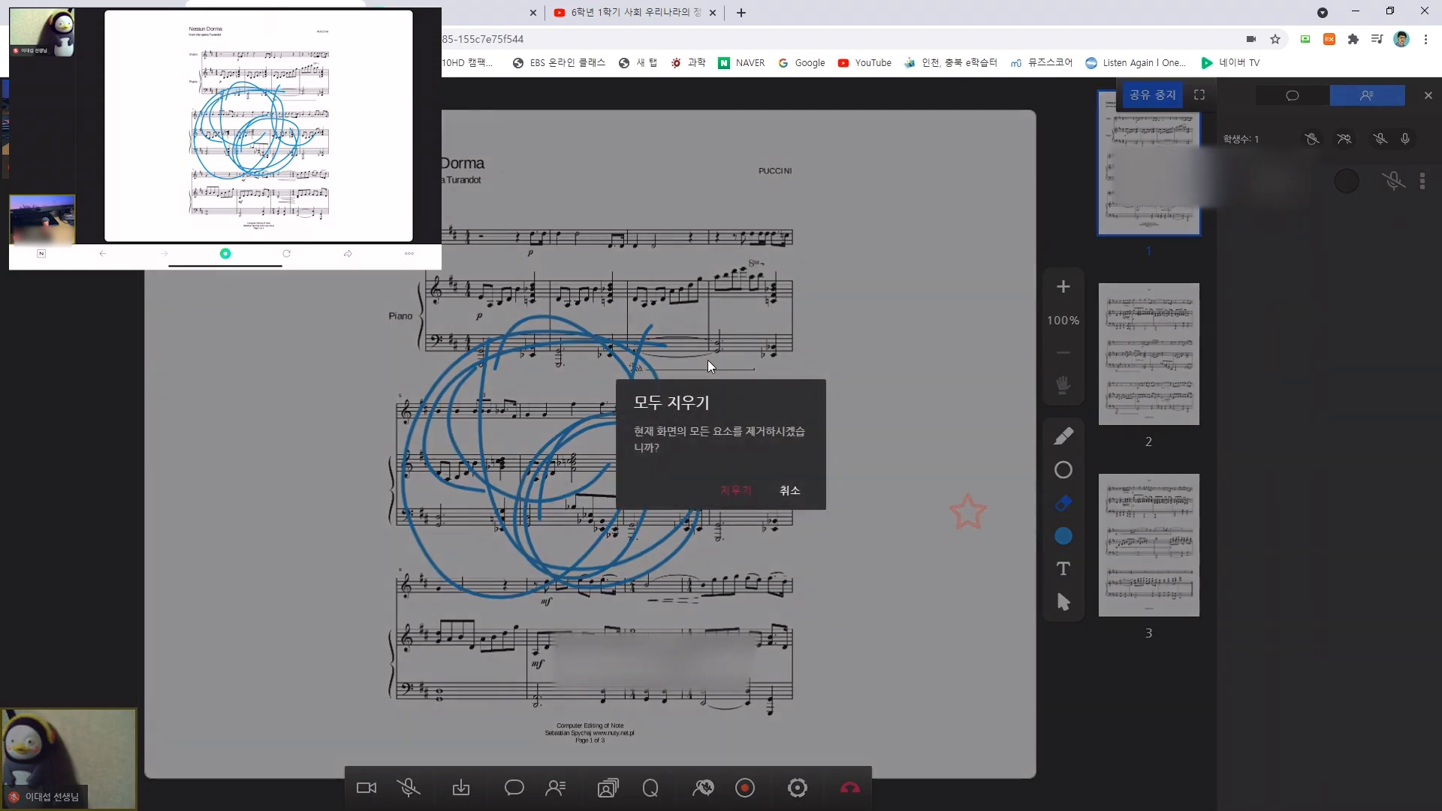
pyautogui.click(736, 490)
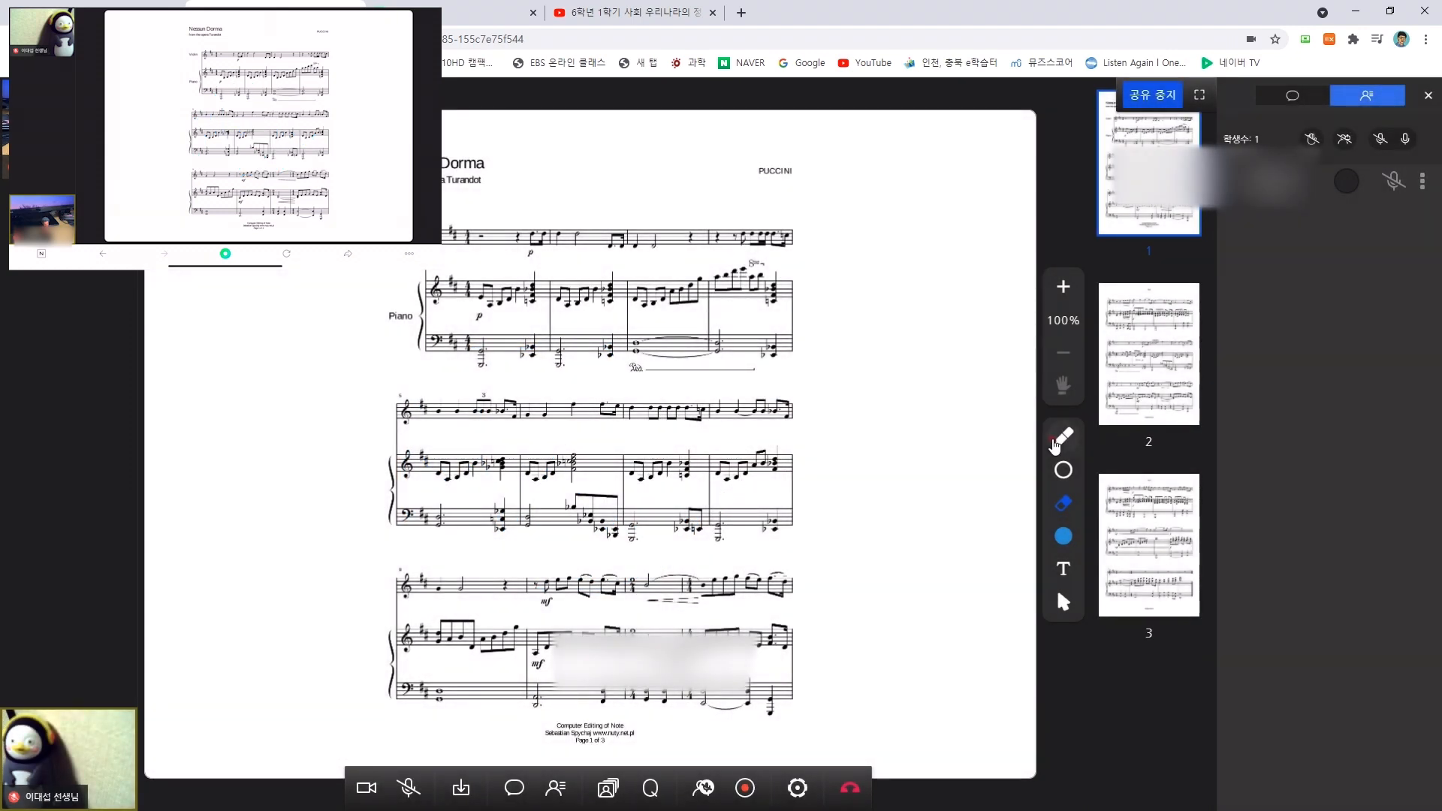
# Step: Draw thick translucent blue pen strokes and curves across the staves on the score's first page
pyautogui.click(1063, 436)
pyautogui.moveTo(777, 288); pyautogui.dragTo(447, 492)
pyautogui.moveTo(350, 530); pyautogui.dragTo(504, 295)
pyautogui.moveTo(646, 244); pyautogui.dragTo(562, 434)
pyautogui.moveTo(624, 552); pyautogui.dragTo(800, 408)
pyautogui.moveTo(747, 593); pyautogui.dragTo(852, 505)
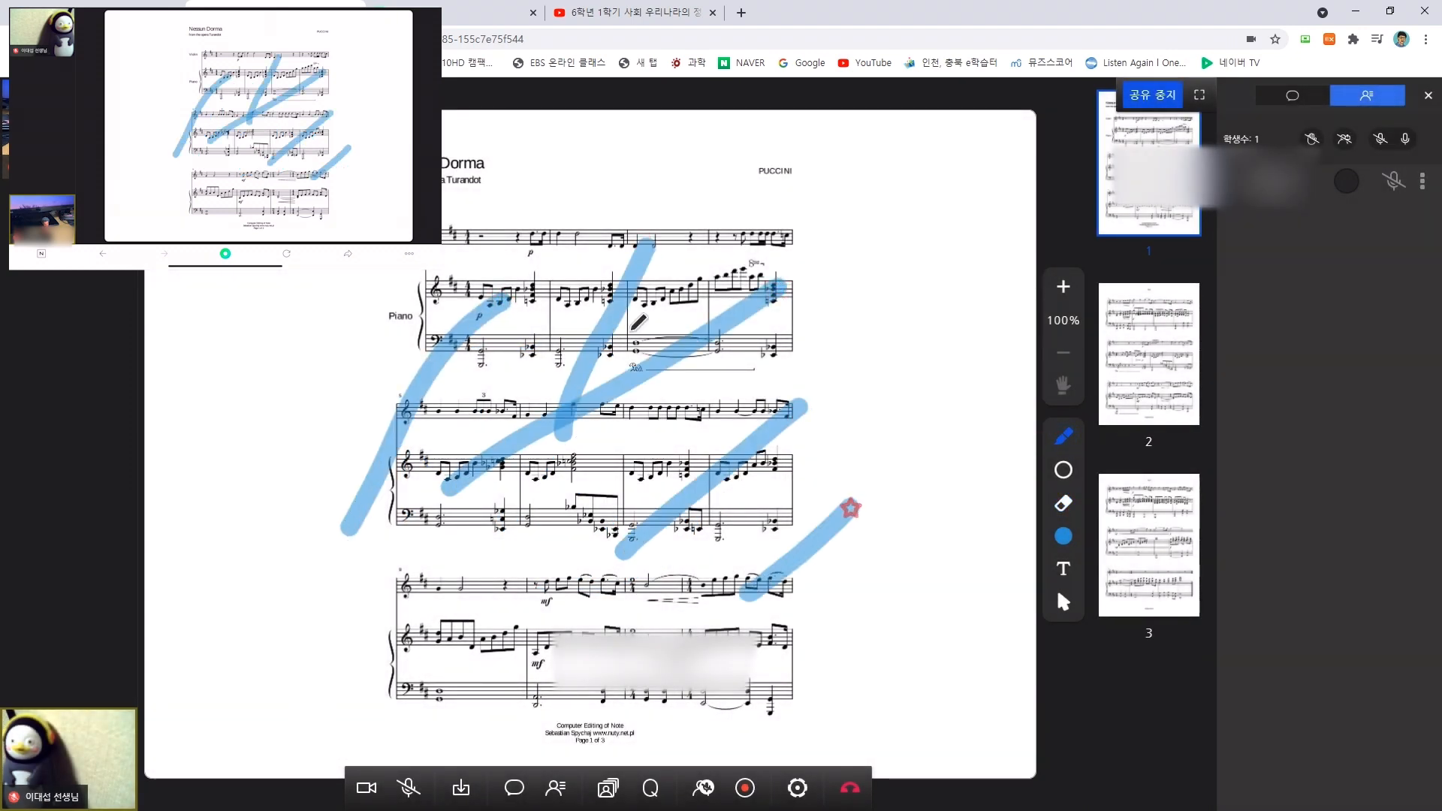
pyautogui.moveTo(542, 224); pyautogui.dragTo(685, 498)
pyautogui.moveTo(436, 406); pyautogui.dragTo(410, 346)
pyautogui.moveTo(759, 559)
pyautogui.mouseDown()
pyautogui.moveTo(420, 481)
pyautogui.moveTo(665, 330)
pyautogui.mouseUp()
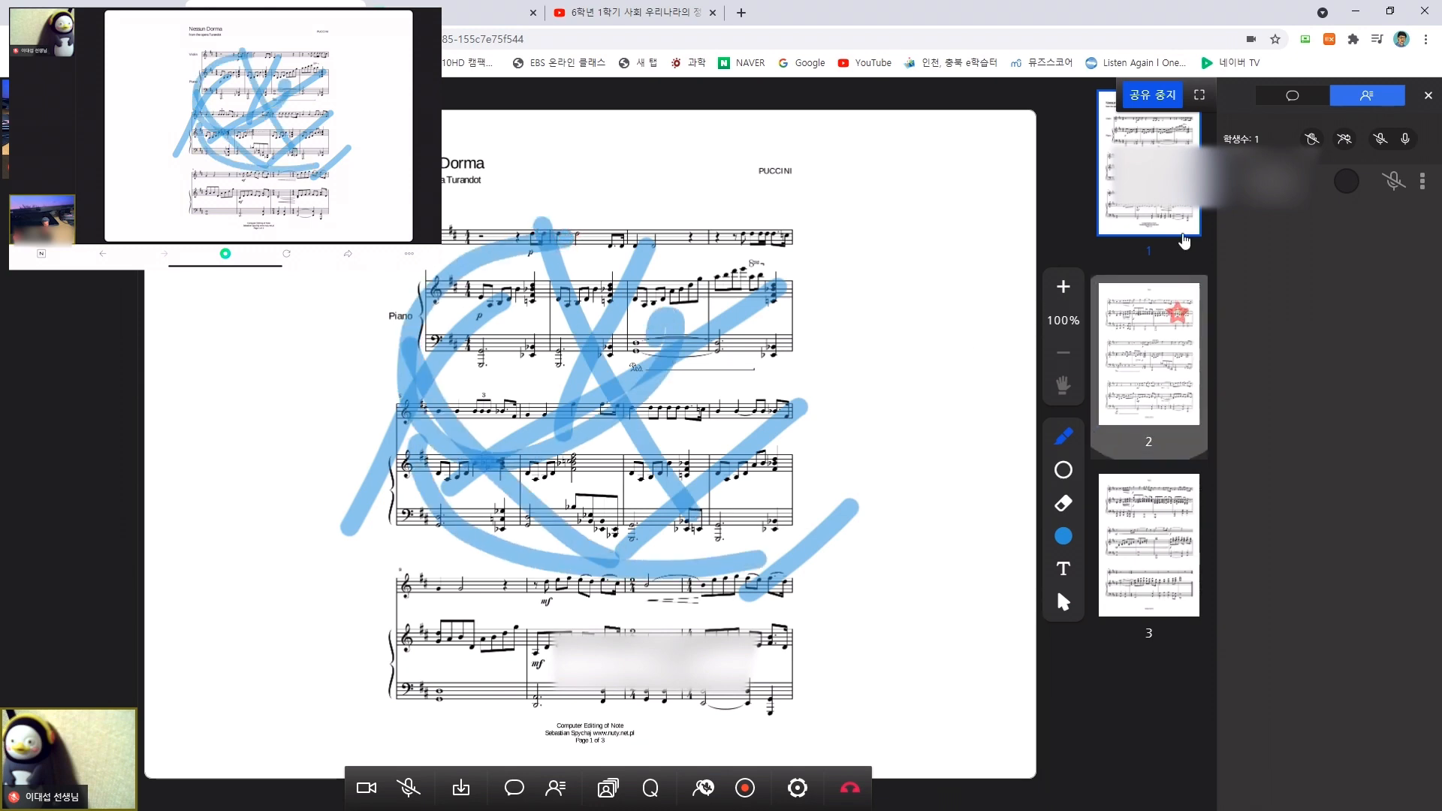
# Step: Leaf through the pages of the shared score, visiting pages 2, 3 and 1 and ending on page 2
pyautogui.click(1158, 353)
pyautogui.click(1146, 483)
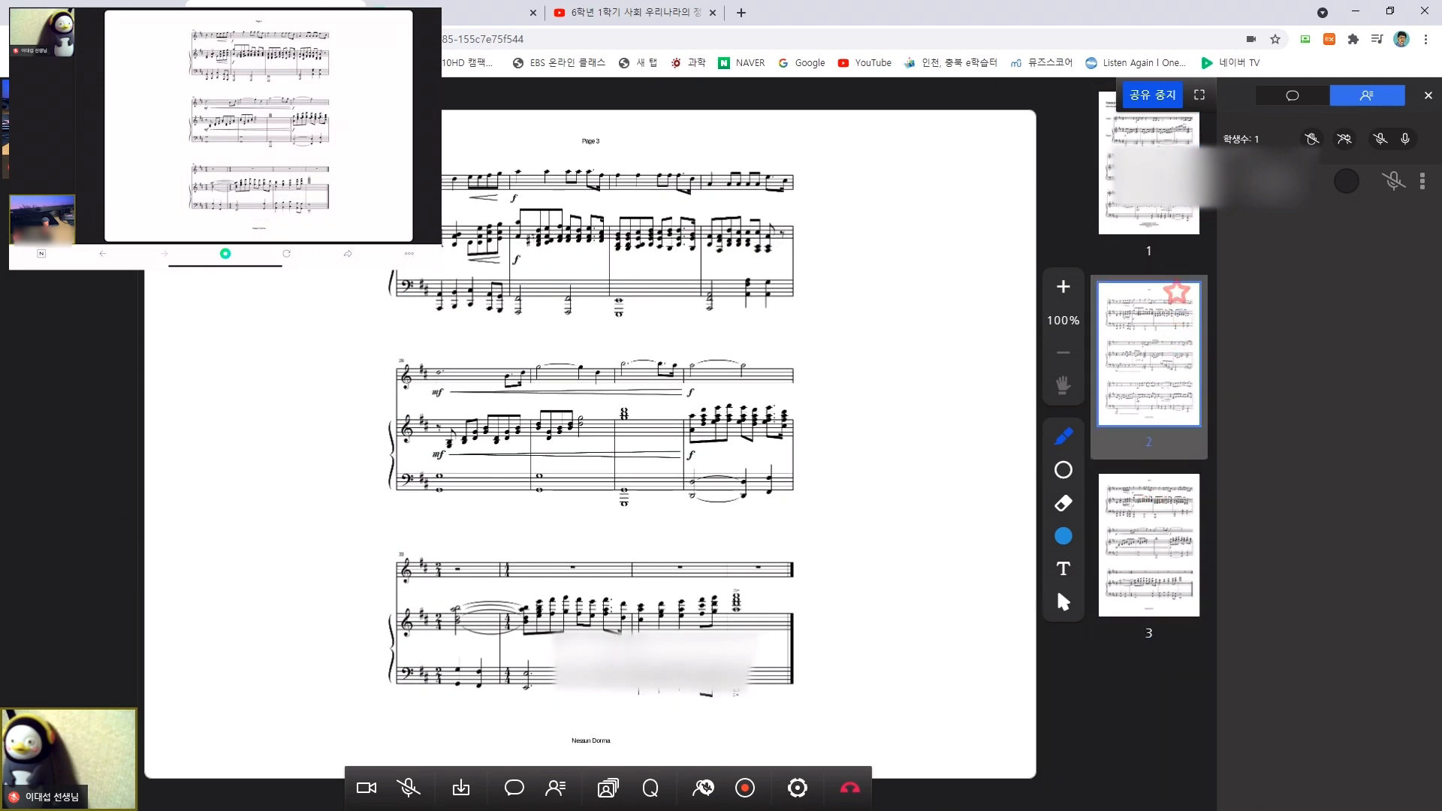
pyautogui.click(1150, 226)
pyautogui.click(1147, 307)
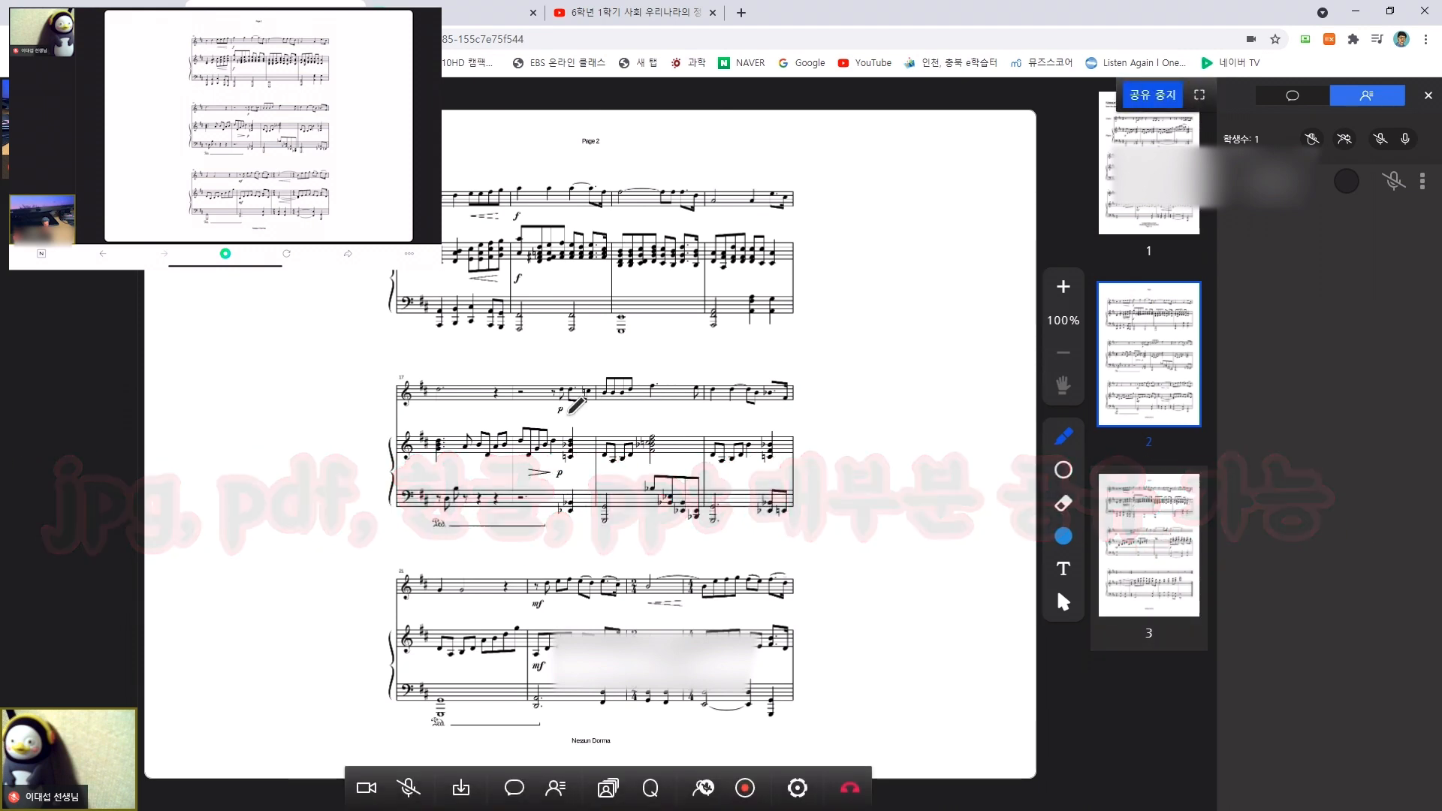
# Step: Stop sharing the sheet music and give the student presenter rights from the options on the student's video
pyautogui.click(459, 788)
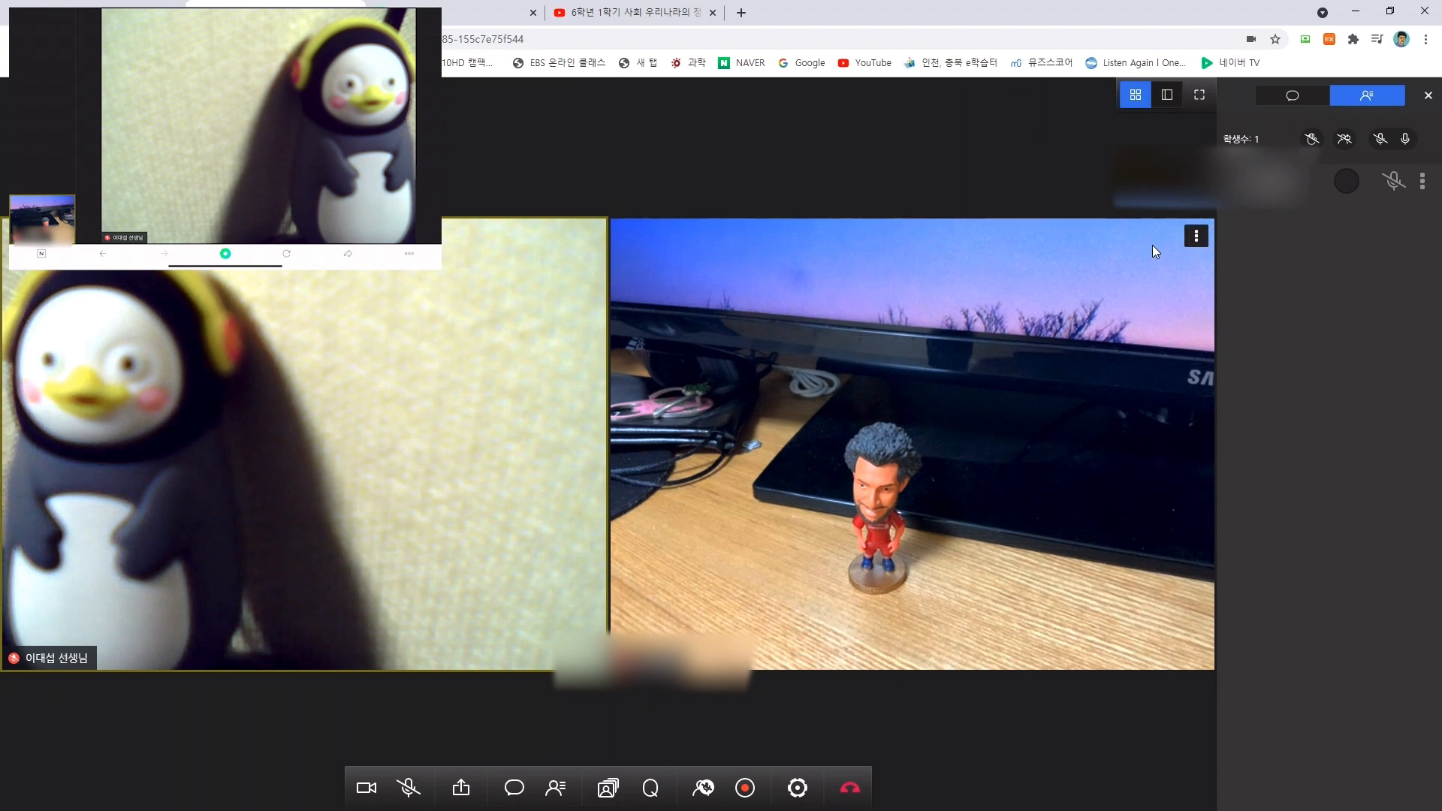
pyautogui.click(1196, 236)
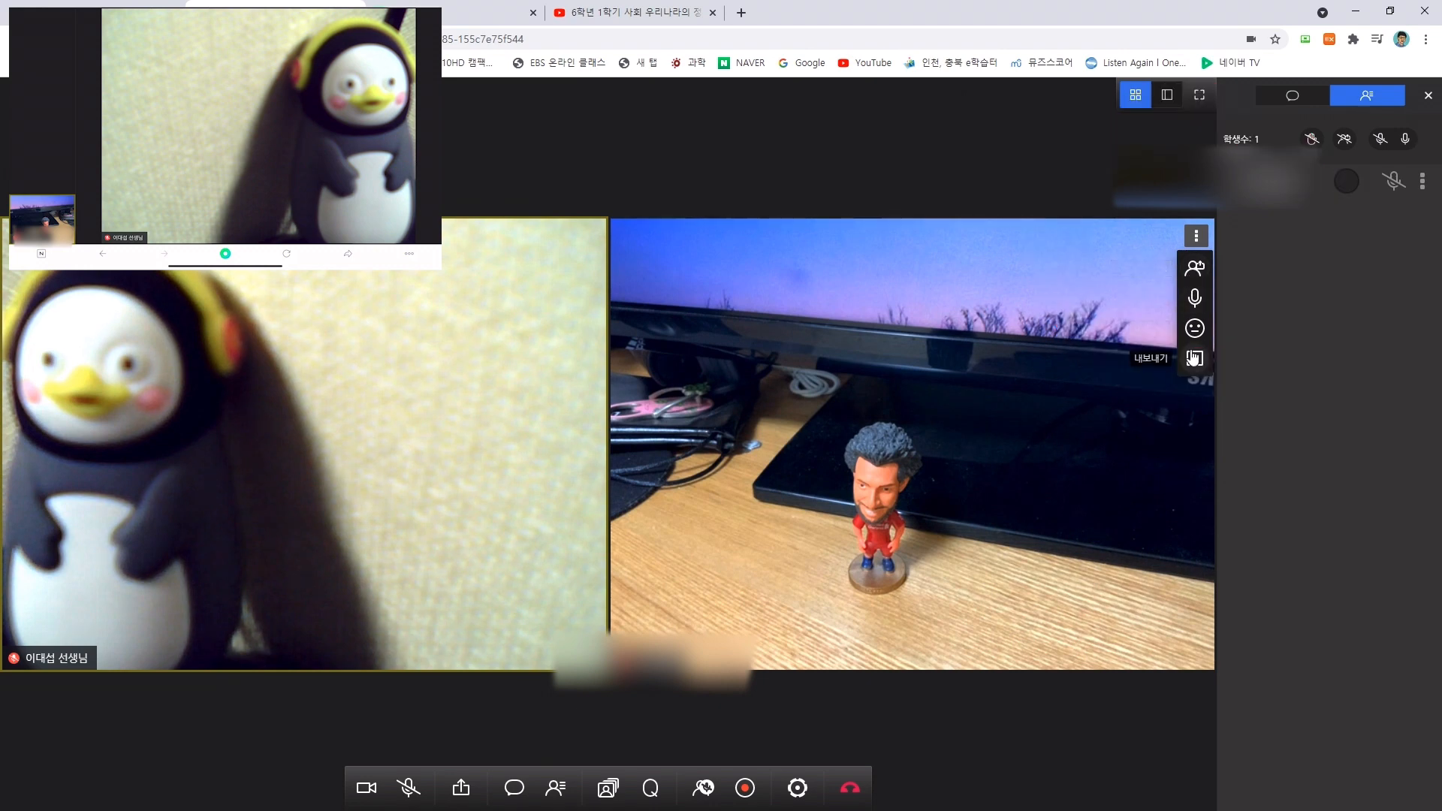
pyautogui.click(1195, 268)
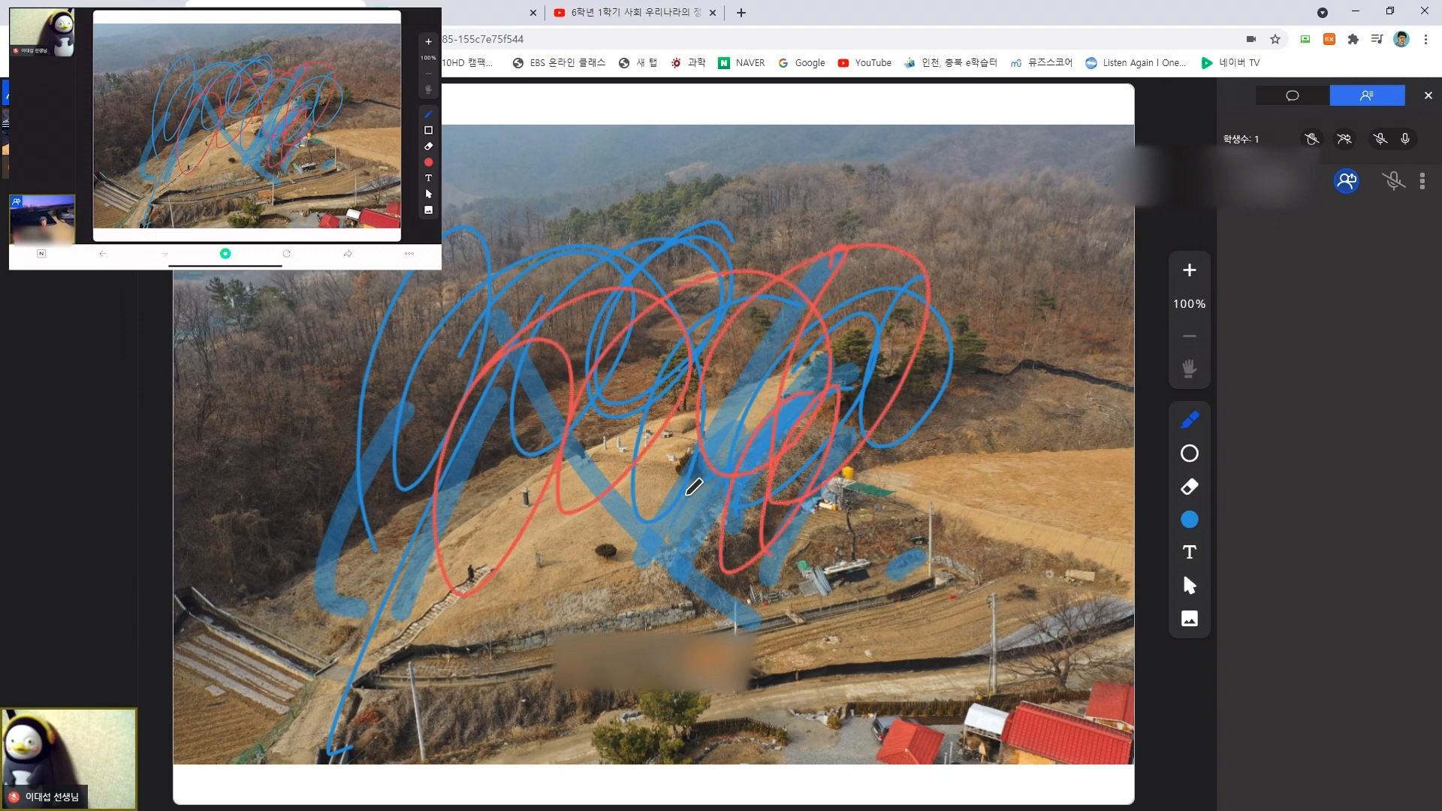
# Step: Draw several freehand pen strokes across the hillside photo with red roofs on the shared whiteboard
pyautogui.moveTo(905, 244); pyautogui.dragTo(953, 521)
pyautogui.moveTo(979, 311); pyautogui.dragTo(968, 523)
pyautogui.moveTo(922, 257); pyautogui.dragTo(841, 427)
pyautogui.moveTo(829, 345); pyautogui.dragTo(664, 525)
pyautogui.moveTo(572, 300); pyautogui.dragTo(498, 426)
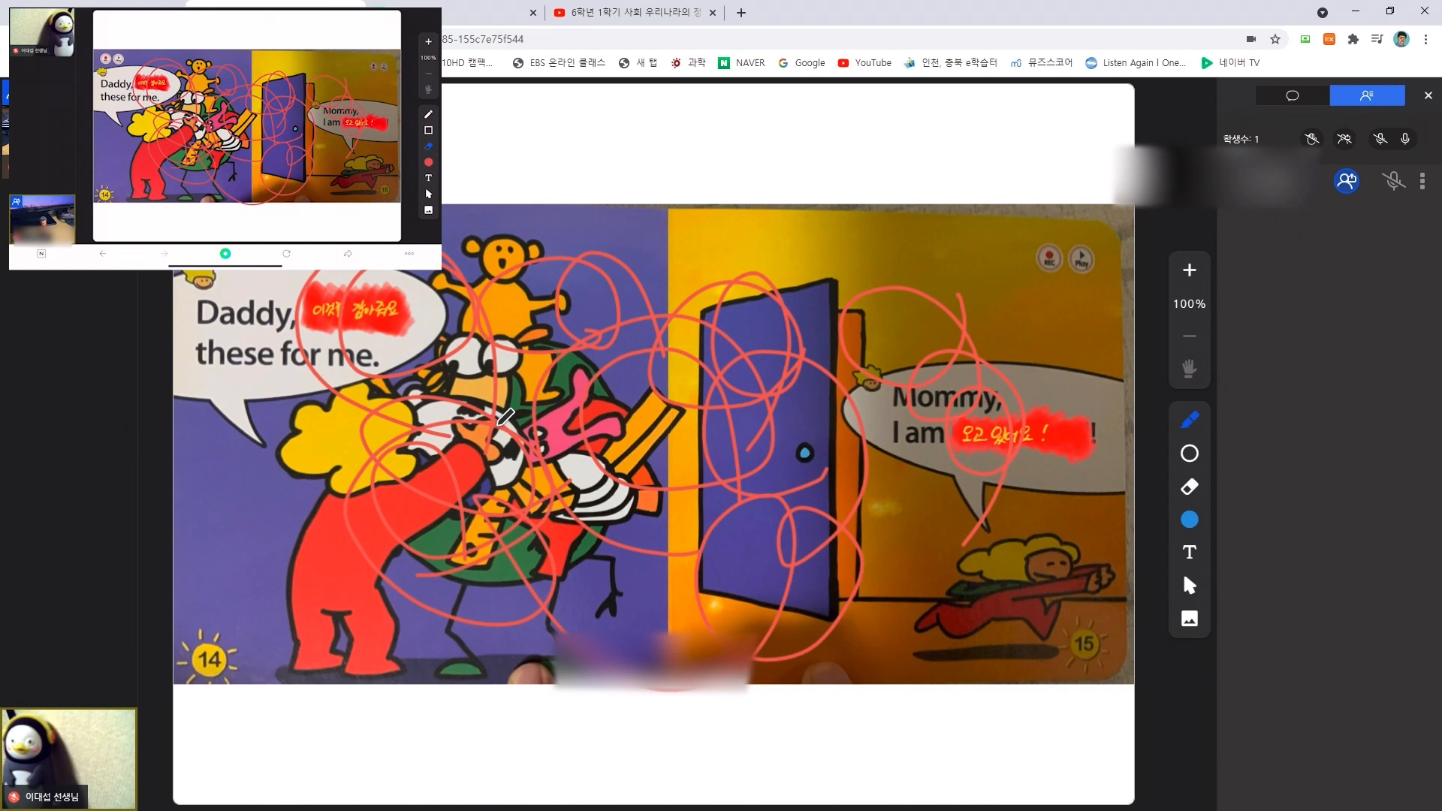
pyautogui.moveTo(802, 441)
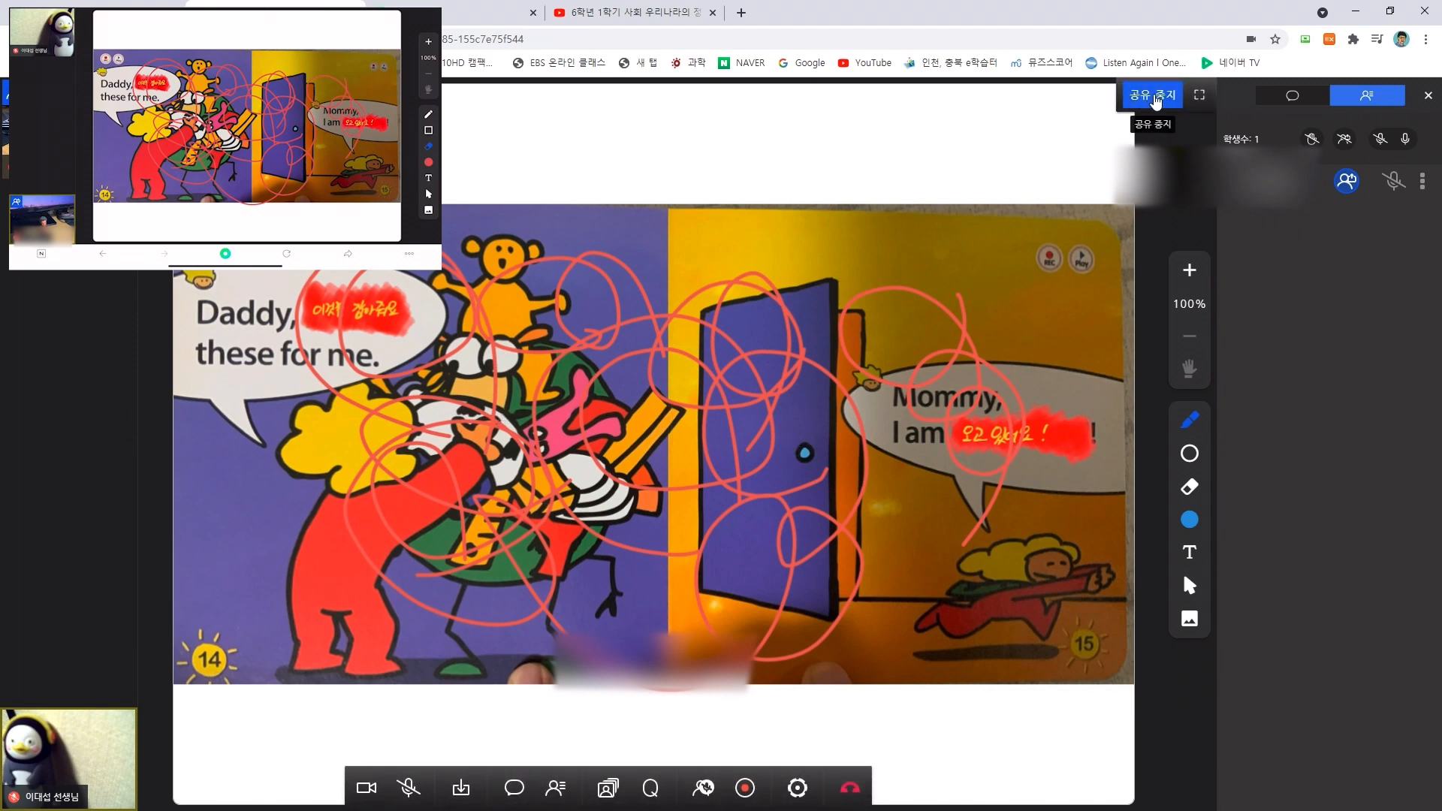
# Step: Stop sharing the annotated whiteboard and revoke the student's presenter rights
pyautogui.click(1157, 97)
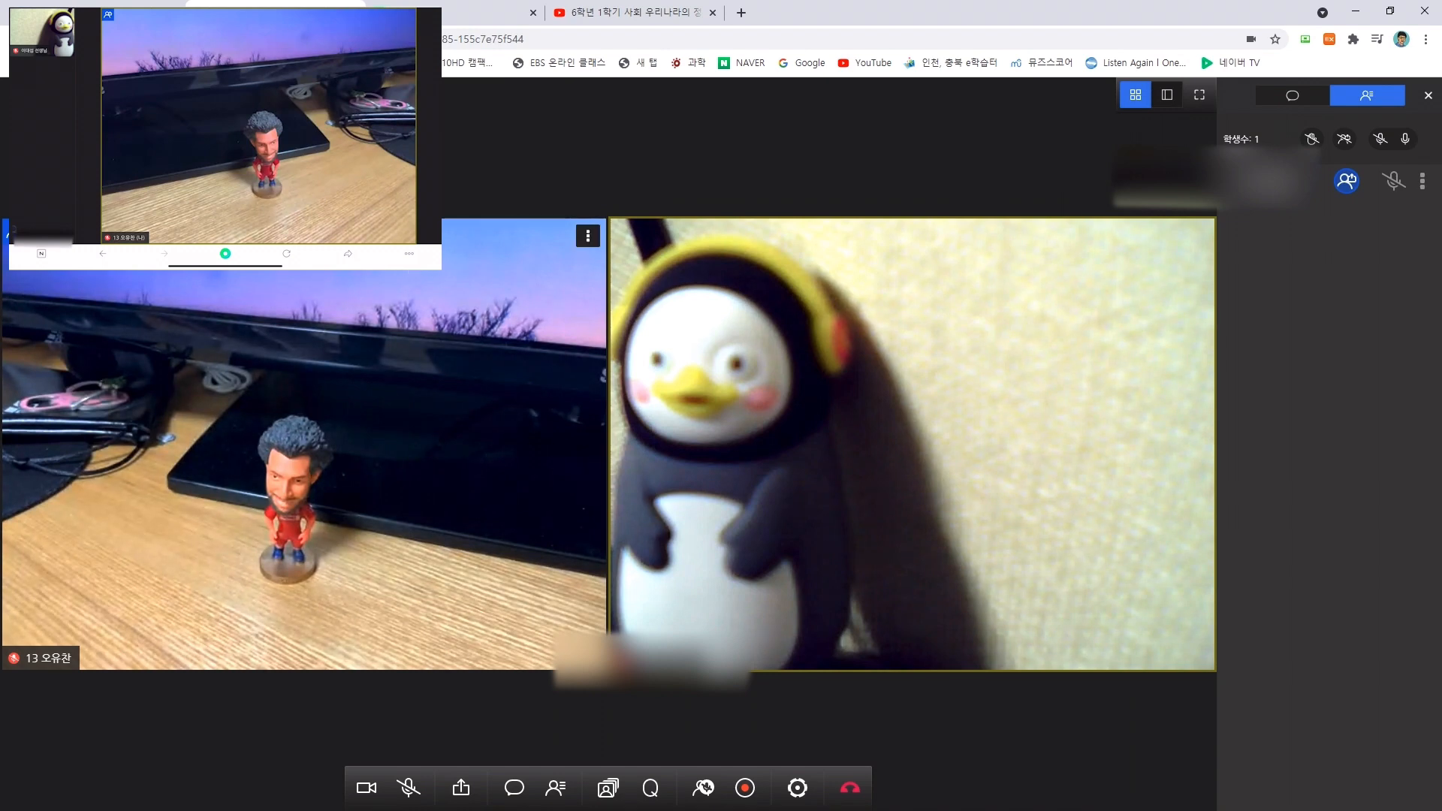
pyautogui.click(589, 236)
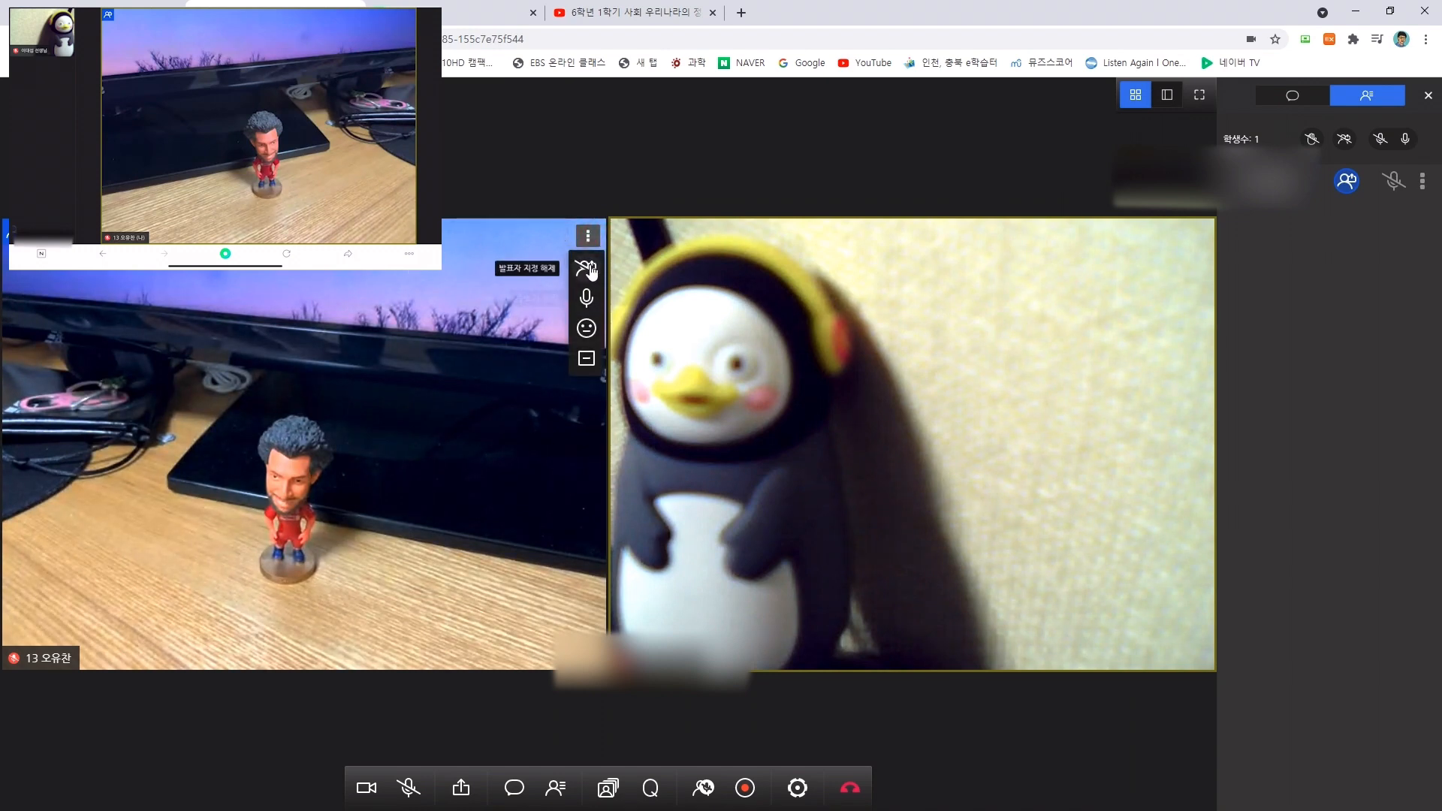
pyautogui.click(590, 269)
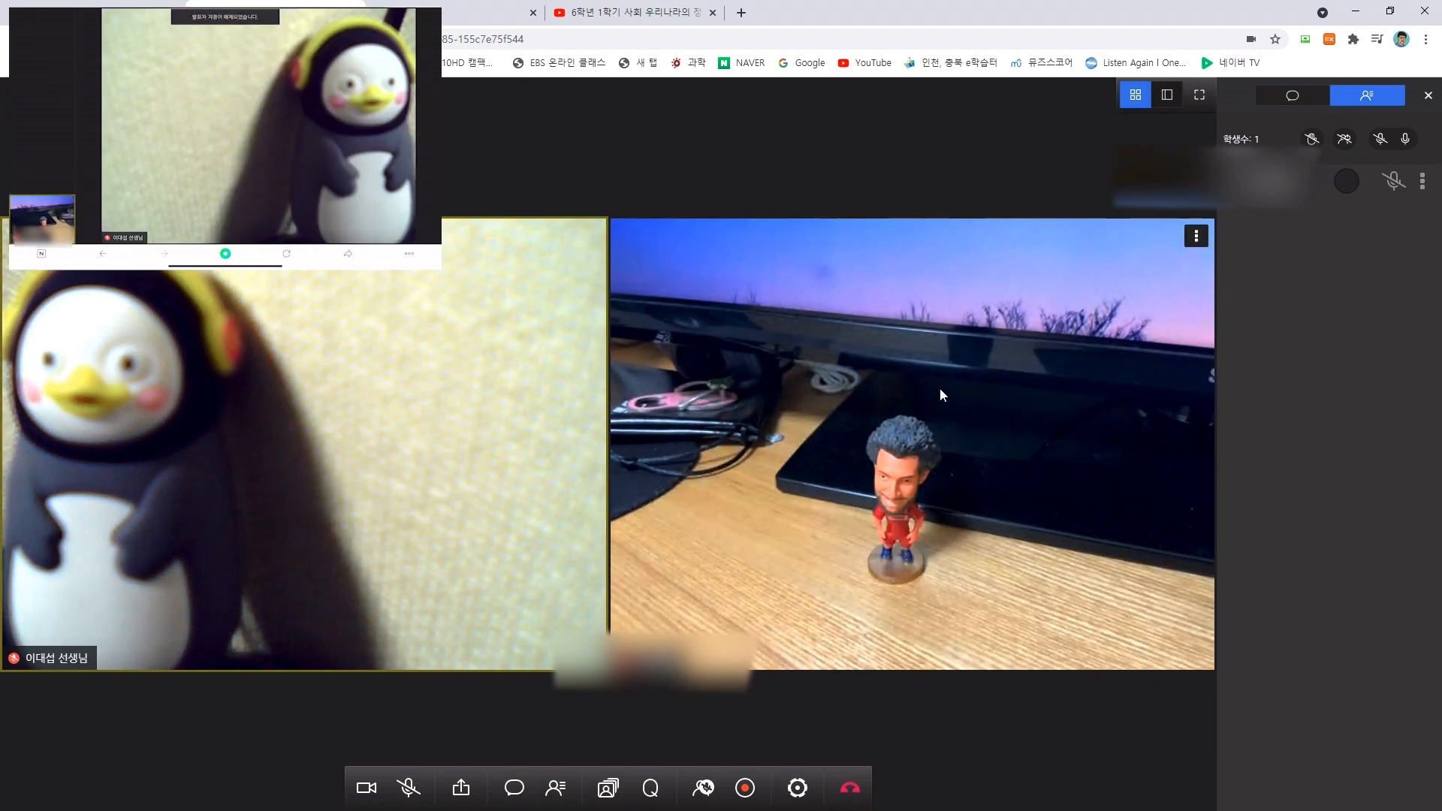
# Step: Send the student an attention alert (주의 환기) and reopen the options on the student's video
pyautogui.click(1199, 239)
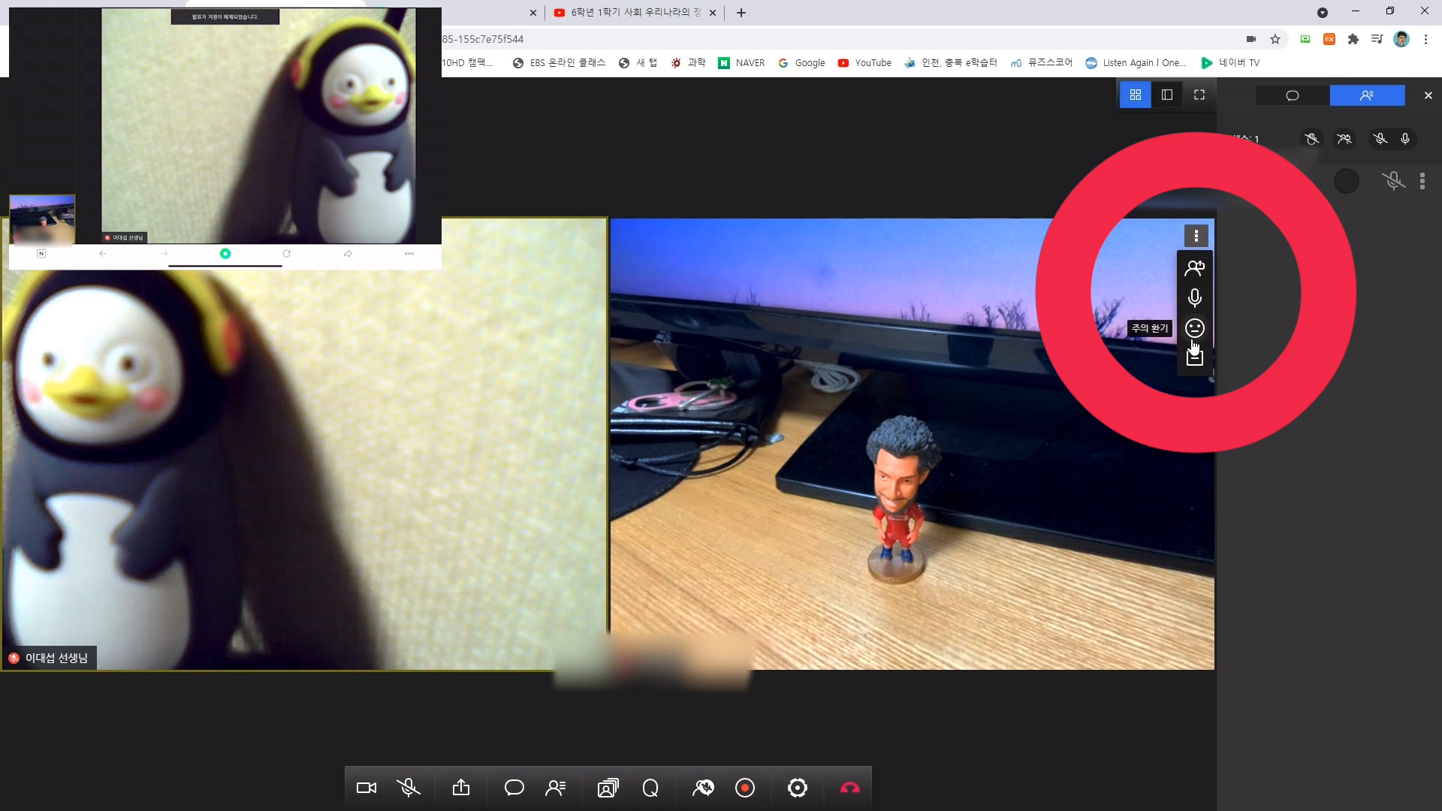
pyautogui.click(1198, 333)
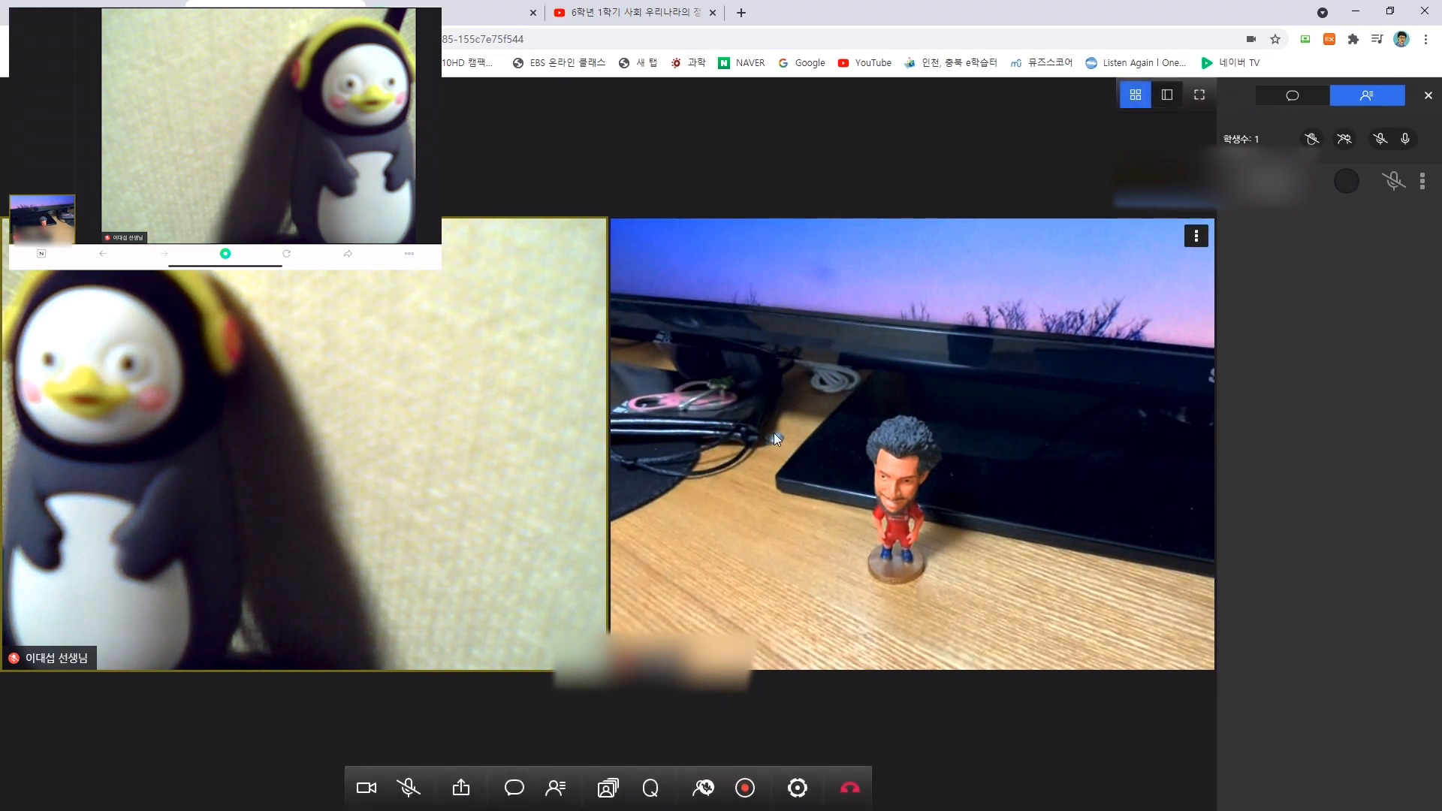
pyautogui.click(1196, 236)
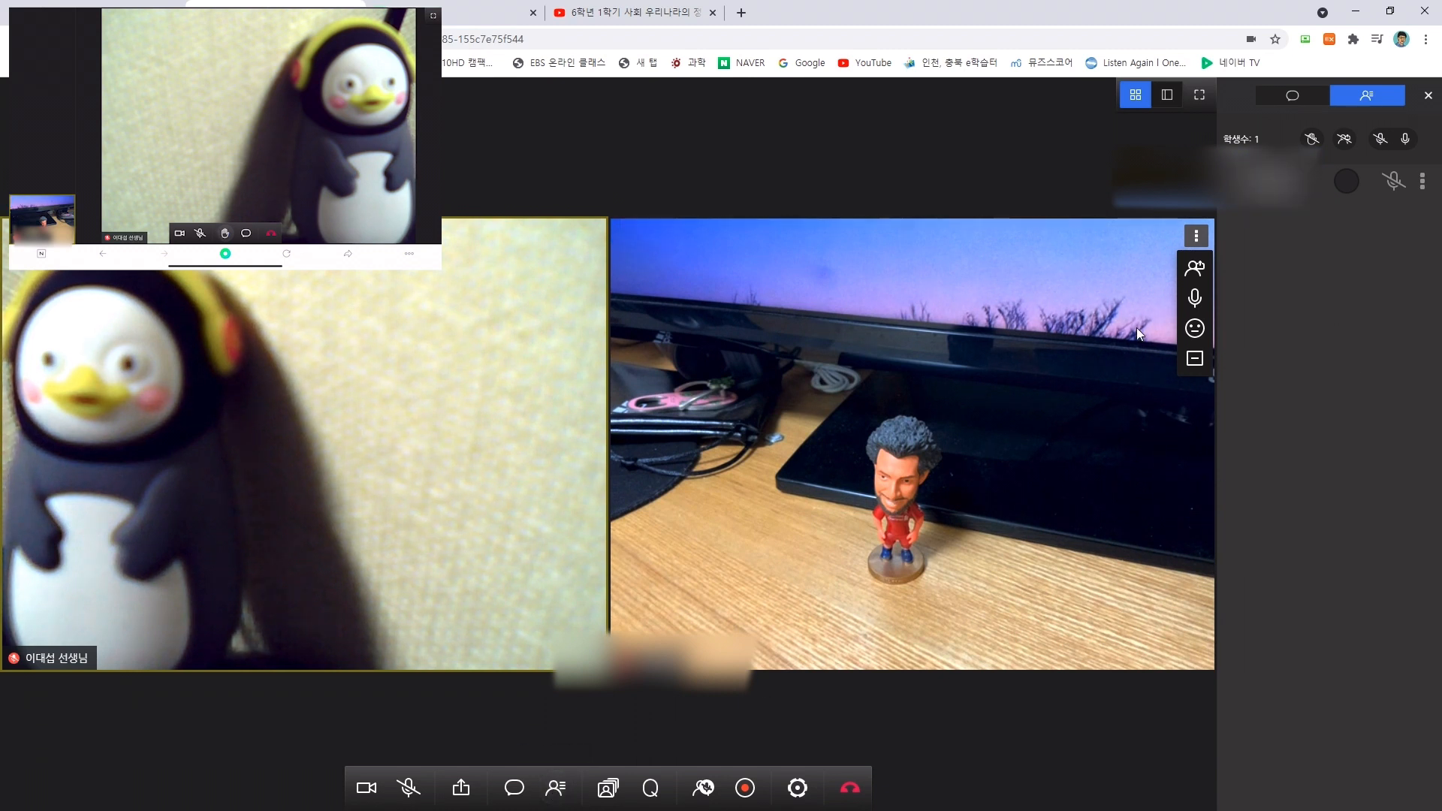
# Step: Open the class chat and send the message "채팅이 가능합니다." to everyone
pyautogui.click(514, 787)
pyautogui.click(1302, 795)
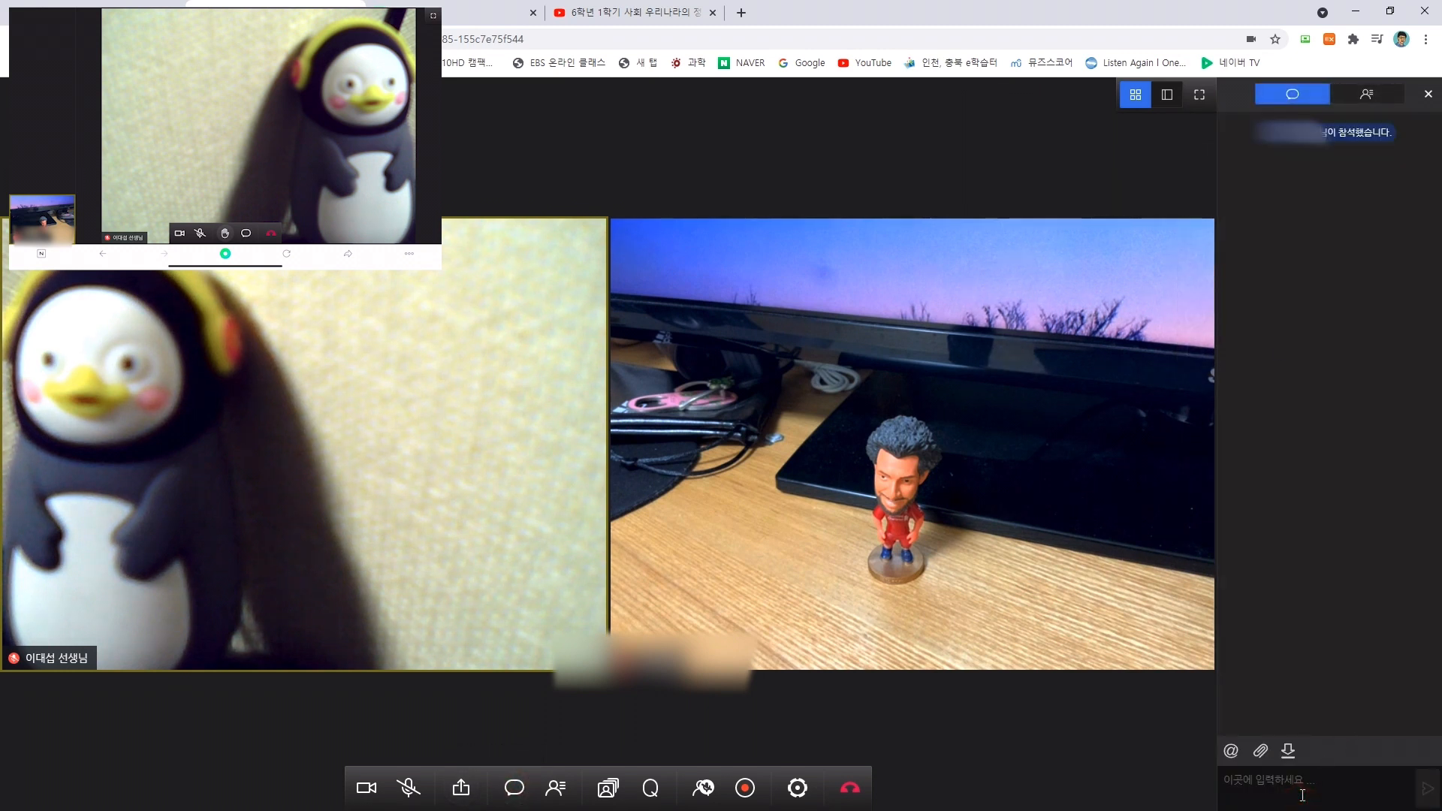
pyautogui.write('ㅋ')
pyautogui.write('팅이 ')
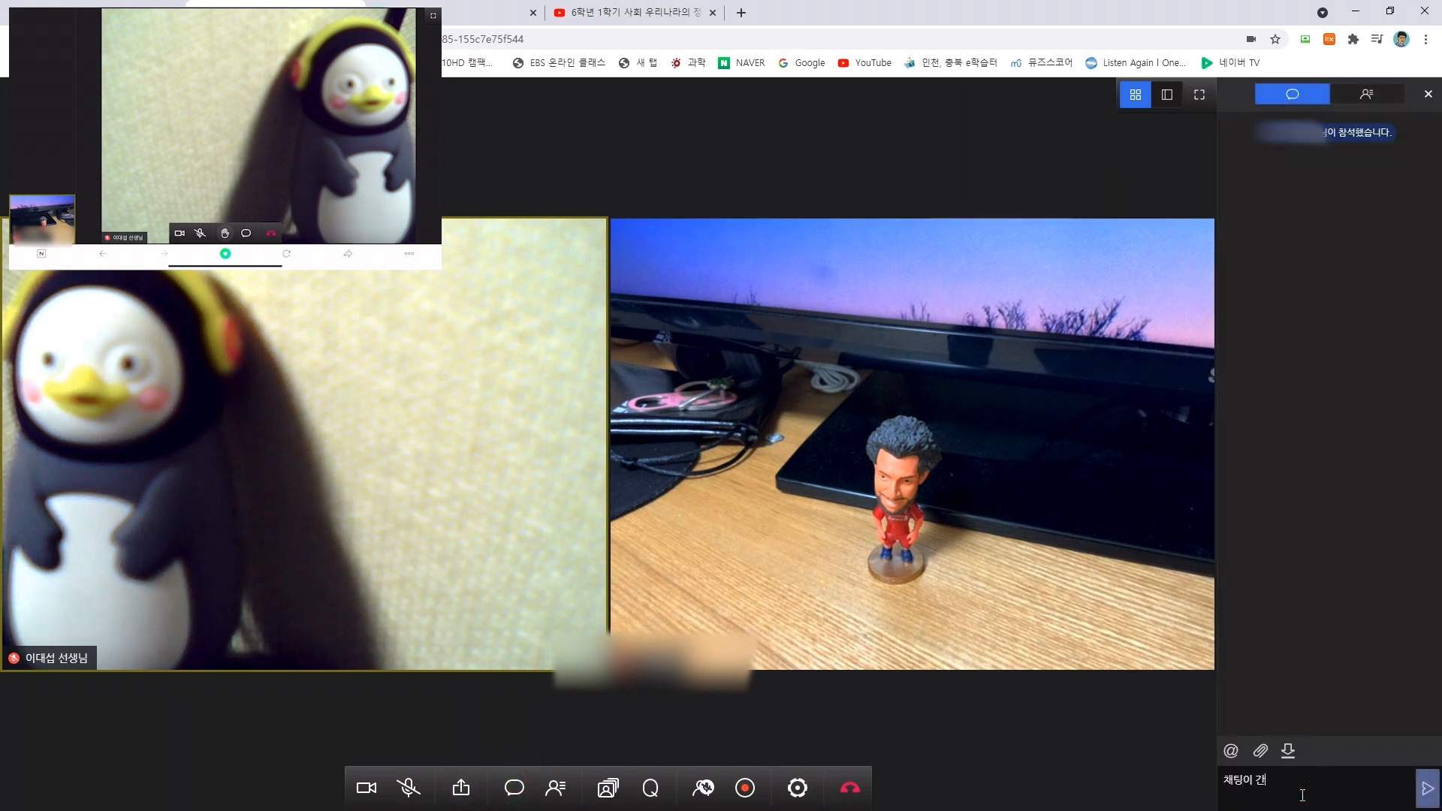
pyautogui.write('가능합니다.')
pyautogui.press('Return')
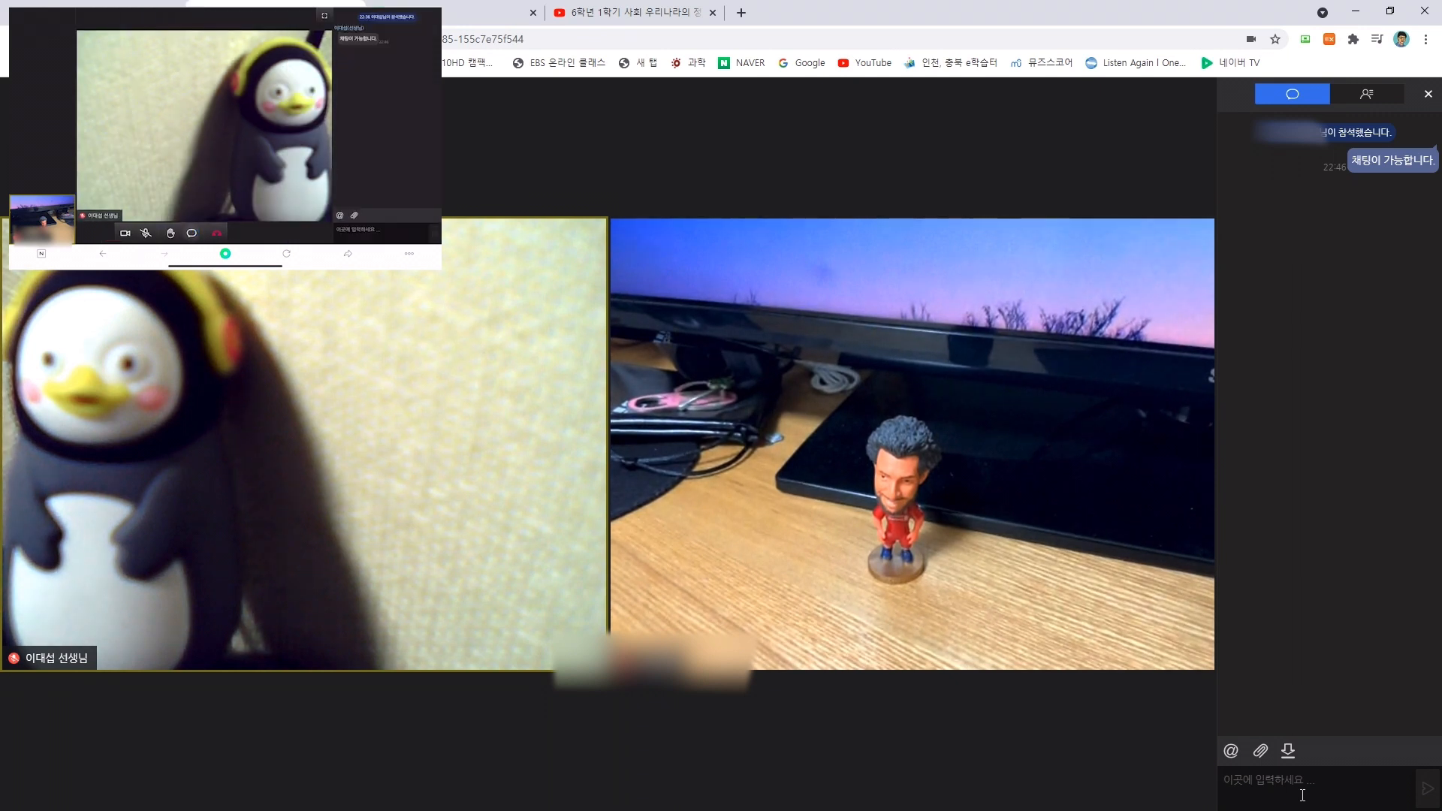
# Step: Address the student privately in the chat and send the secret message "비밀채팅"
pyautogui.click(1231, 753)
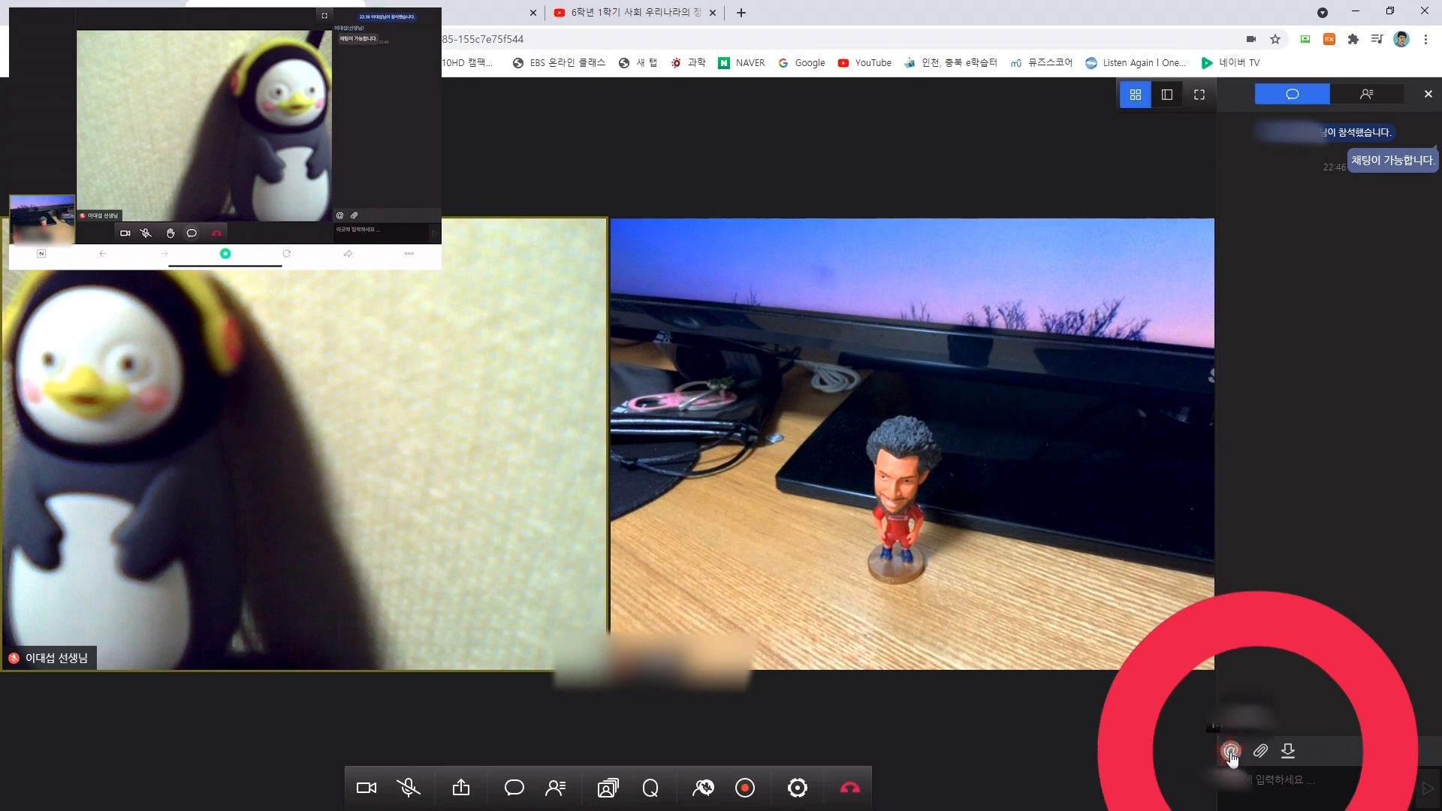
pyautogui.click(1251, 719)
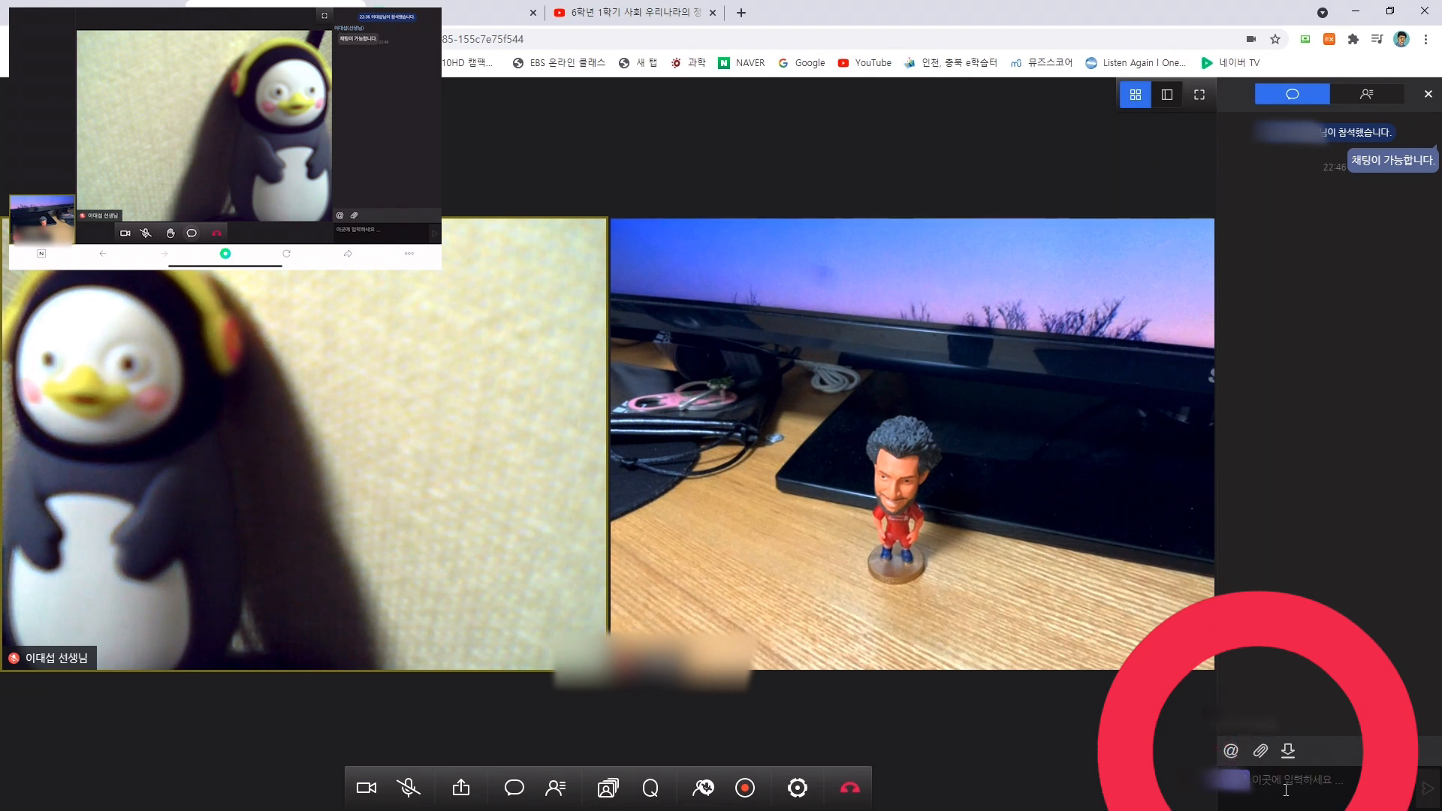
pyautogui.write('비밀채')
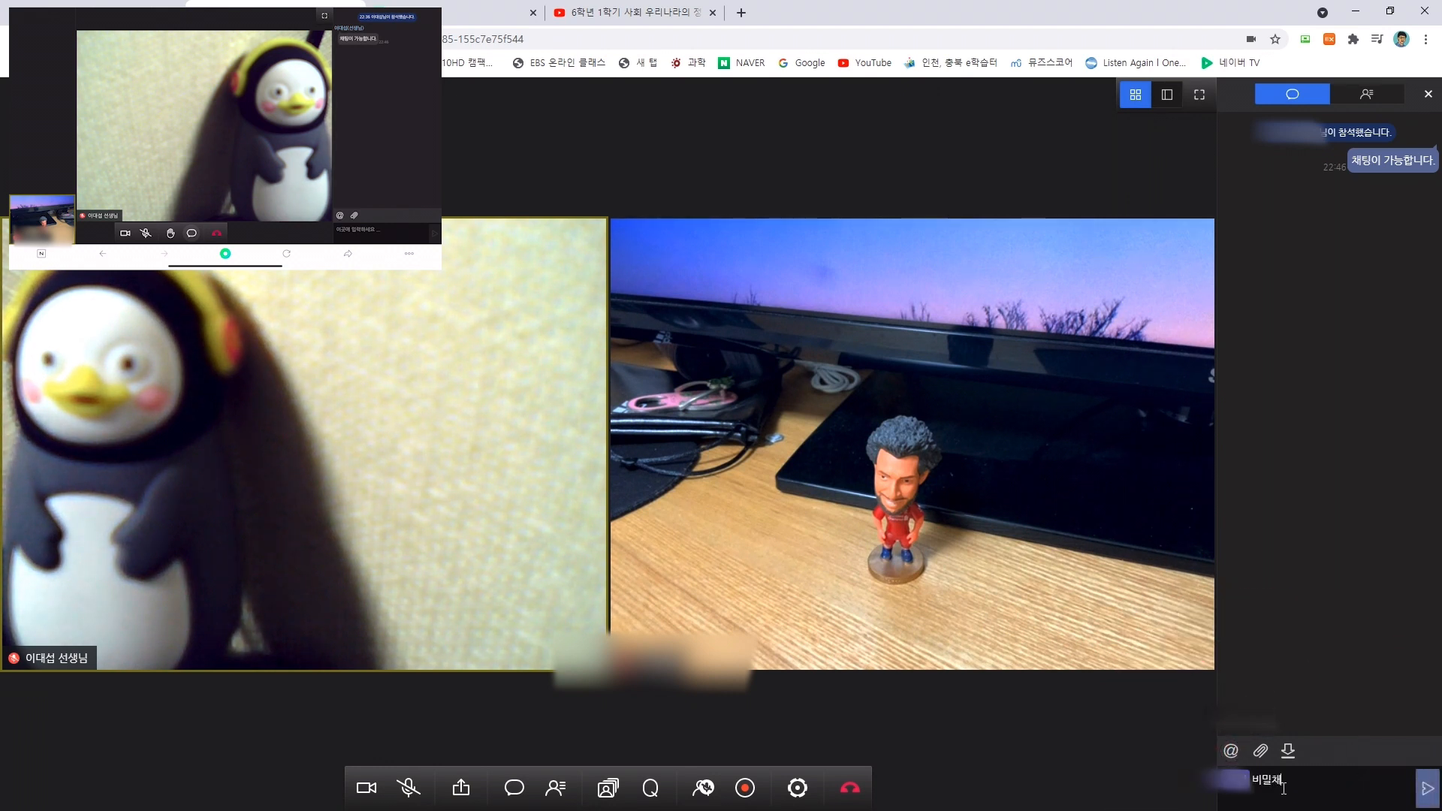
pyautogui.write('팅')
pyautogui.press('Return')
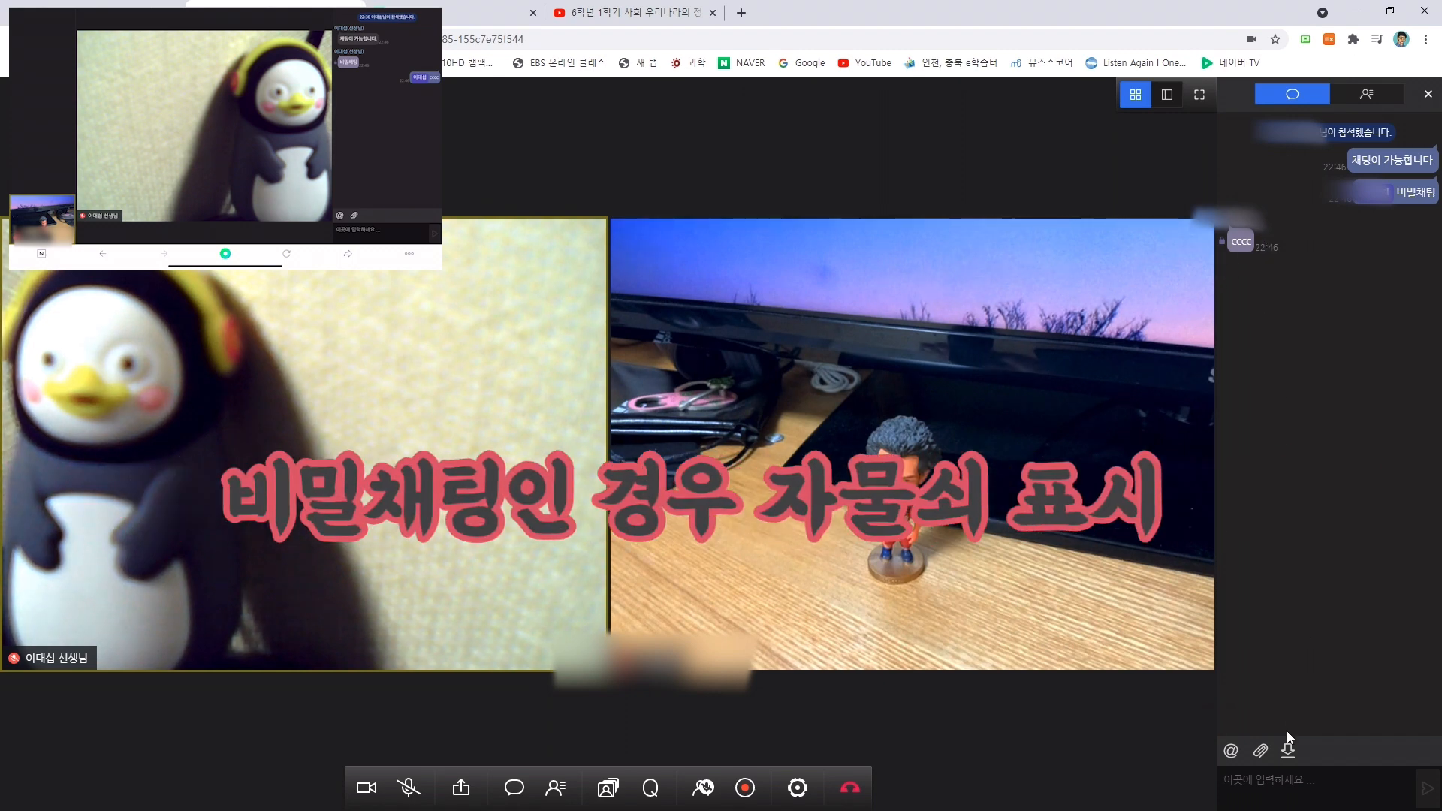
# Step: Attach the file Nessun Dorma1.pdf to the class chat
pyautogui.click(1262, 751)
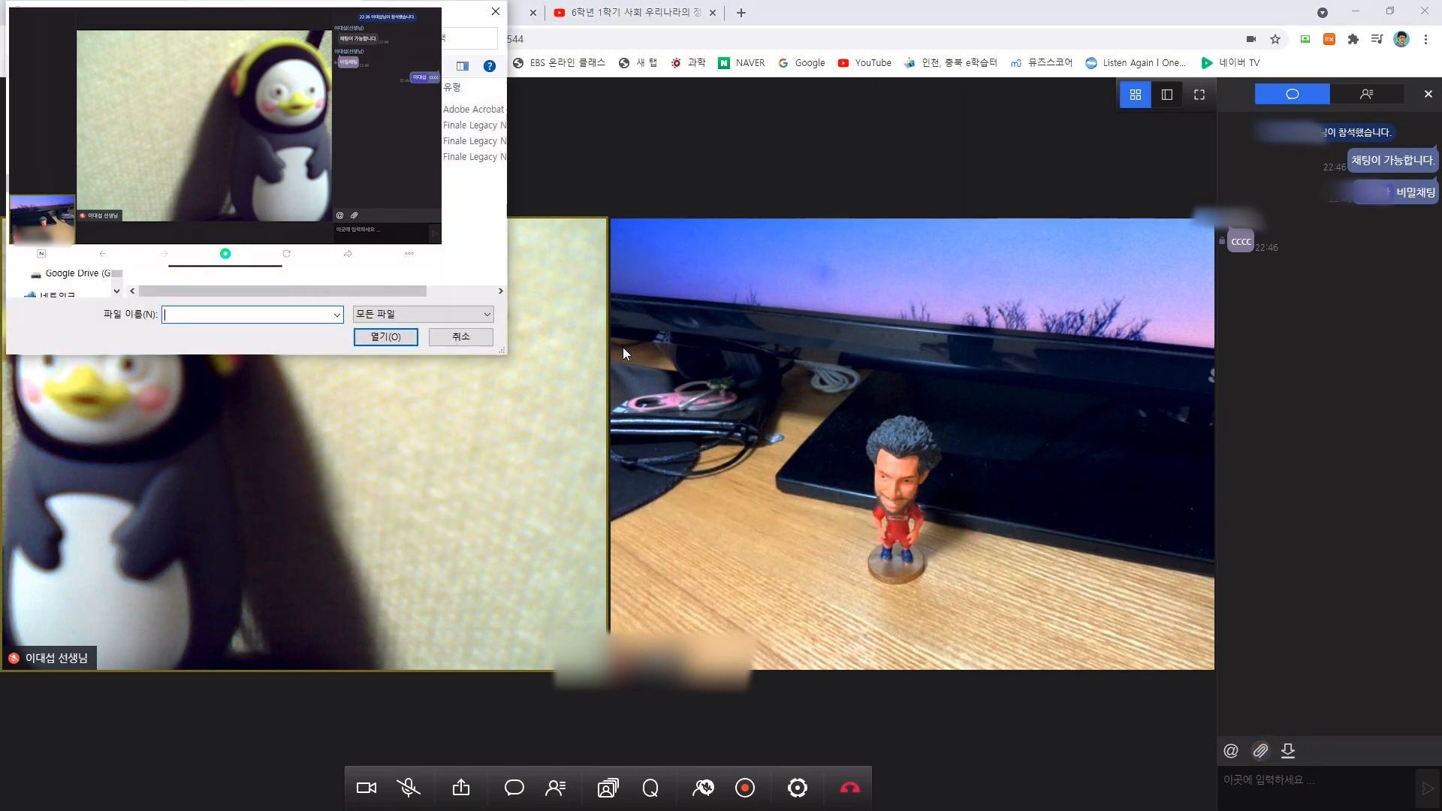
pyautogui.click(474, 109)
pyautogui.click(380, 339)
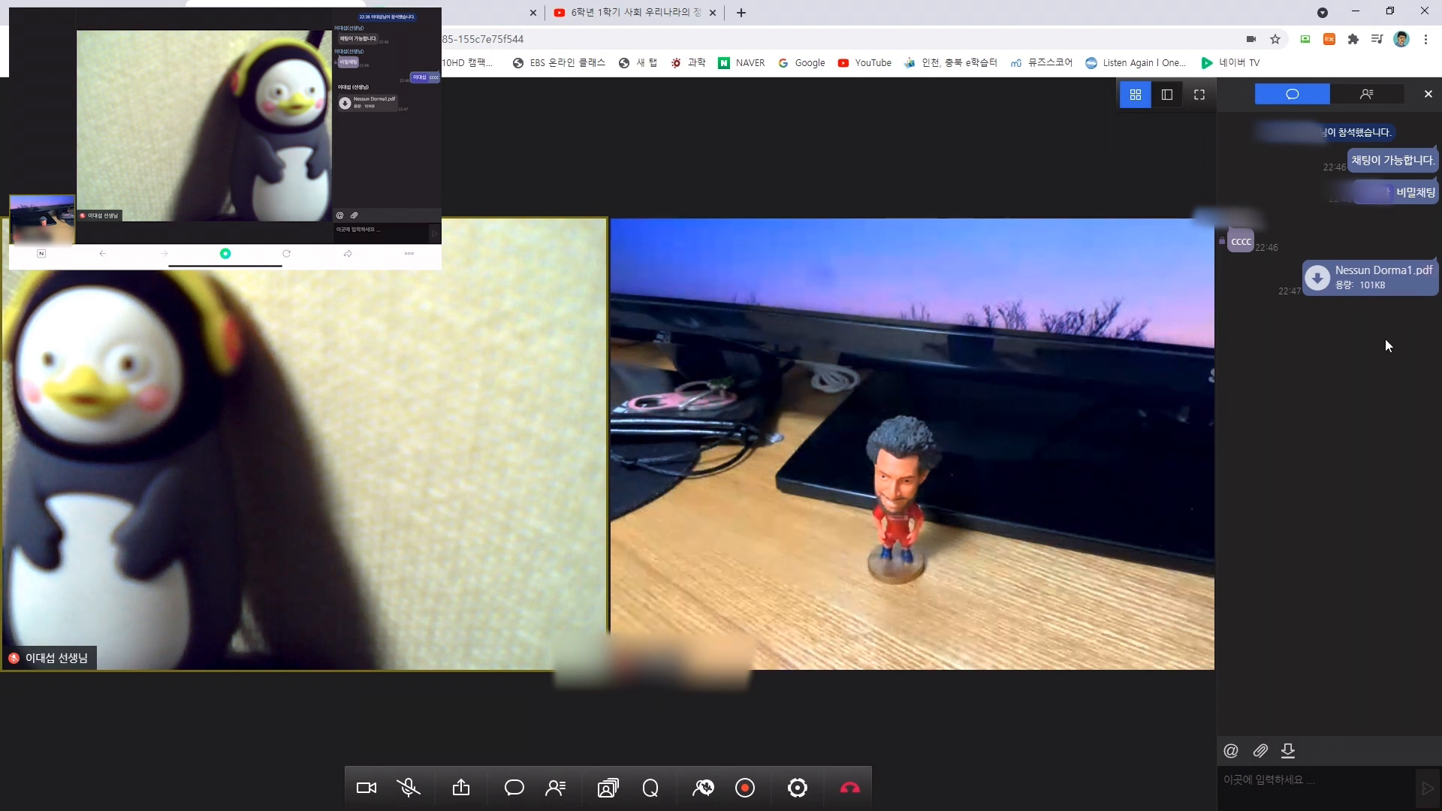
# Step: Examine the 모둠 수업 settings, including the time options, group 1 student list and advanced options, and close them without starting a group class
pyautogui.click(608, 788)
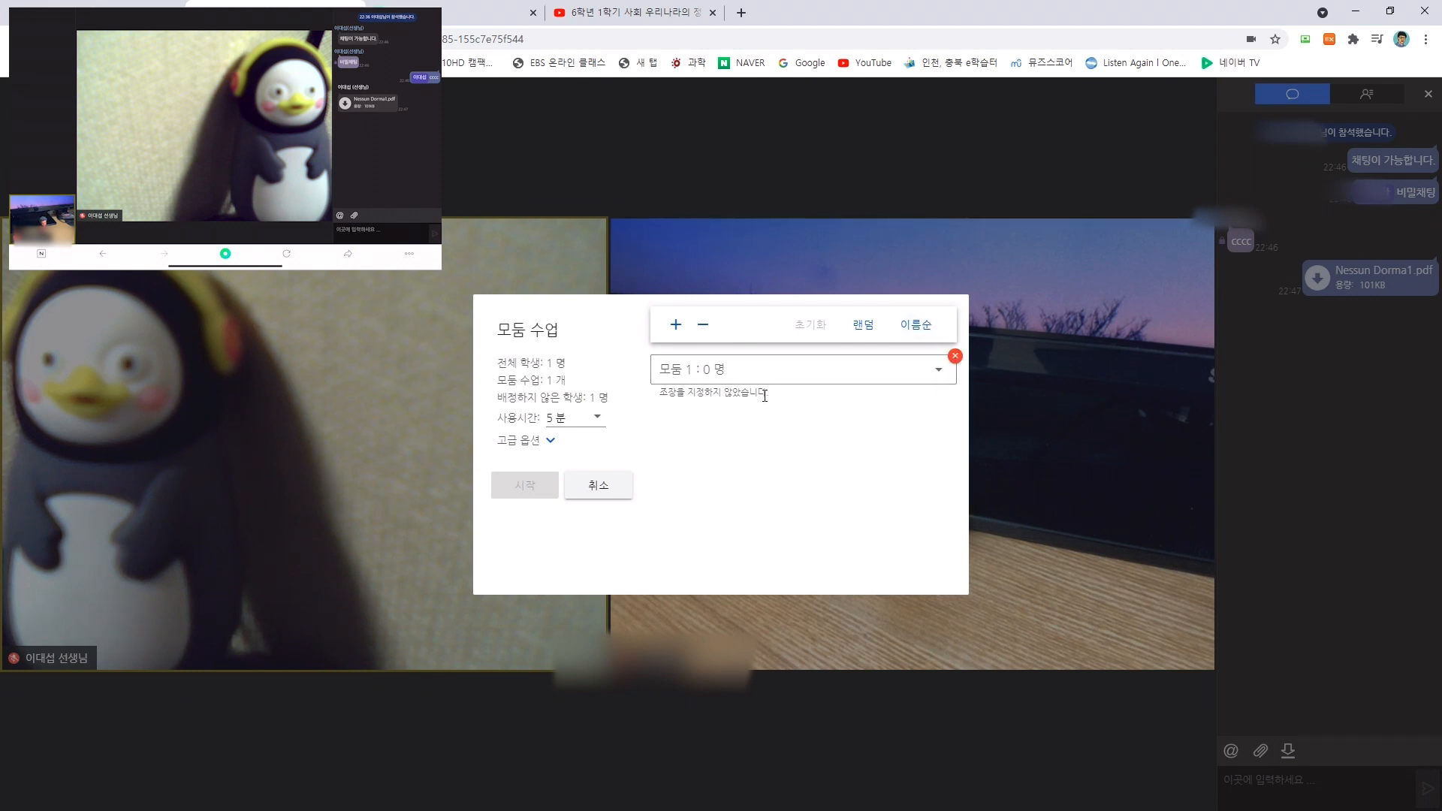
pyautogui.click(593, 418)
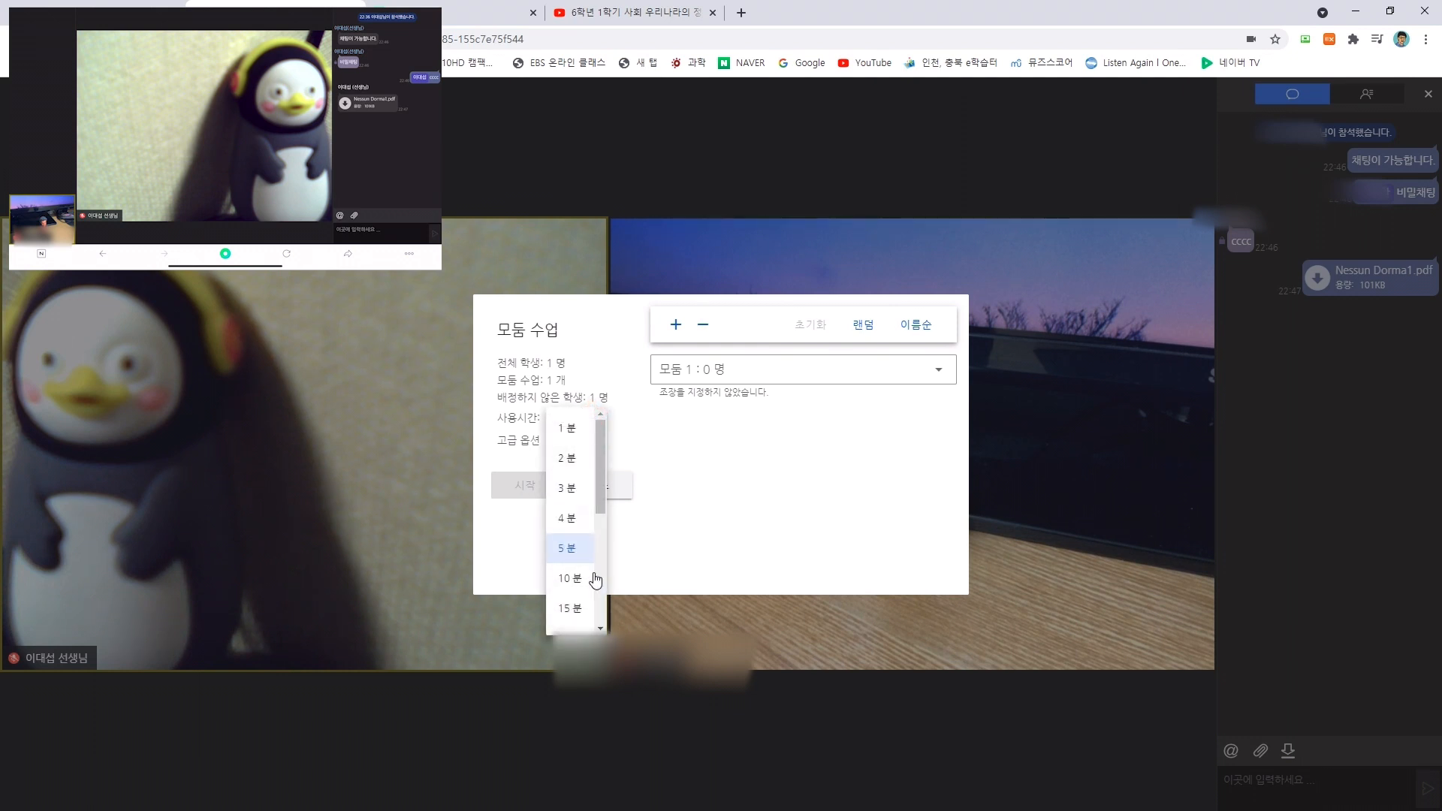
pyautogui.click(743, 443)
pyautogui.click(752, 369)
pyautogui.click(904, 367)
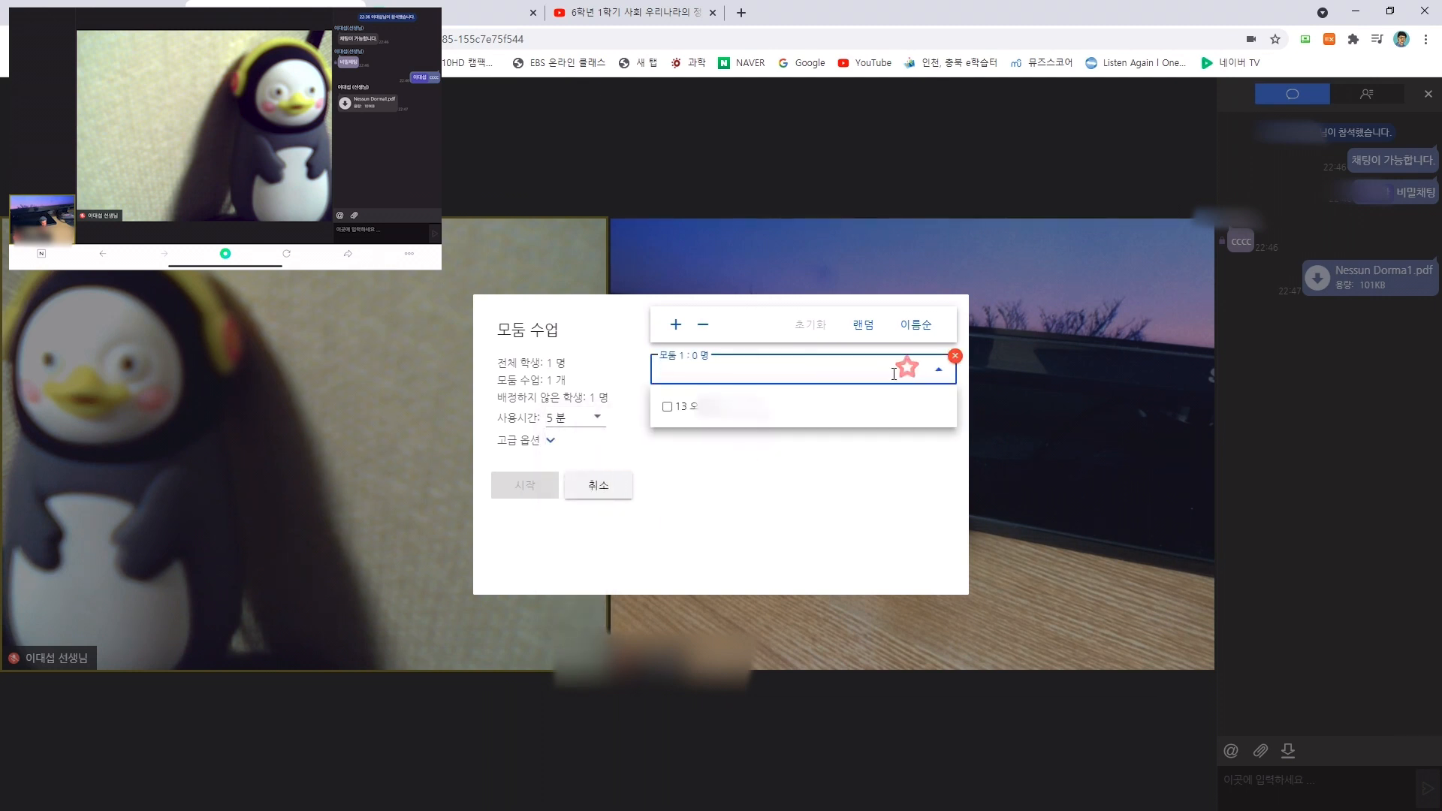
pyautogui.click(670, 526)
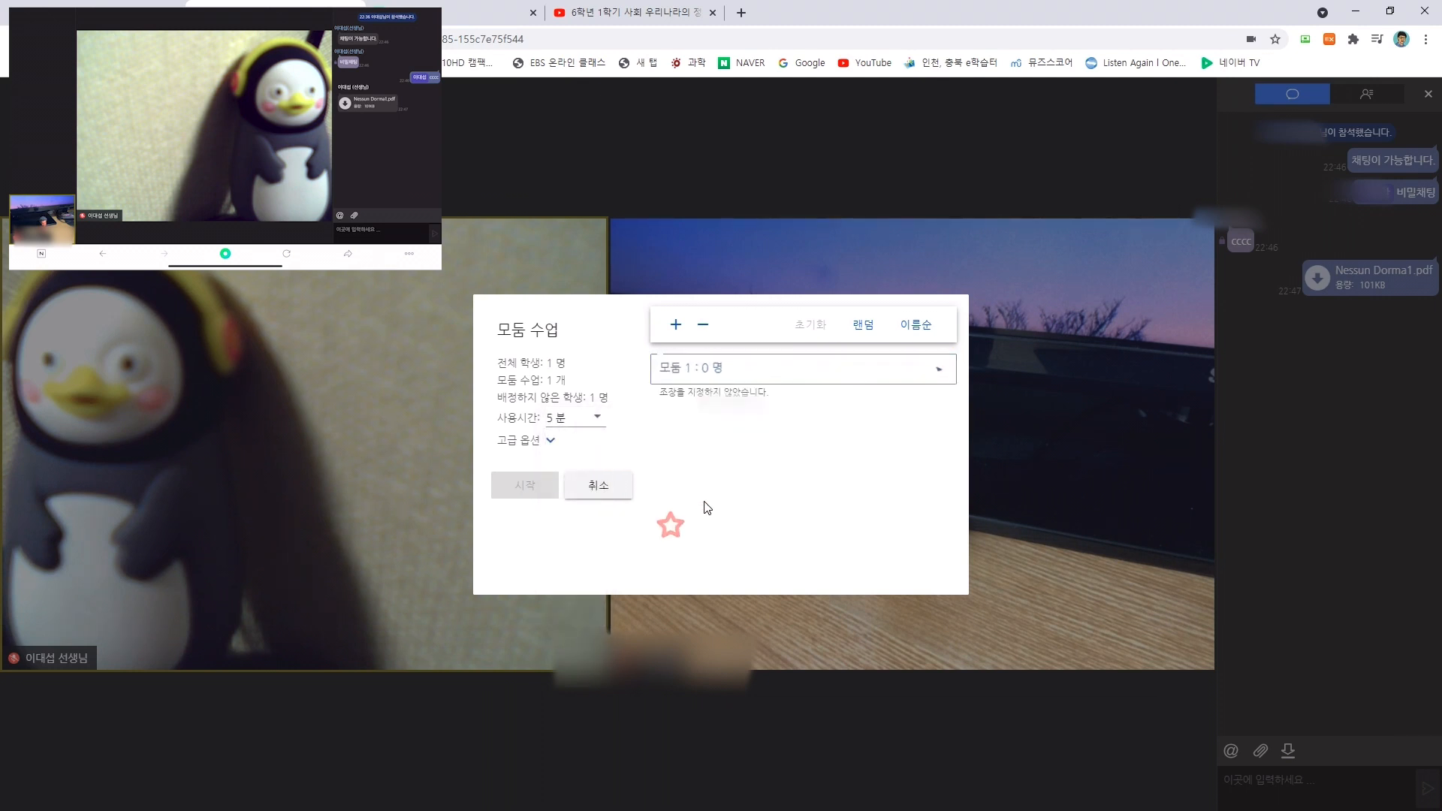
pyautogui.click(554, 444)
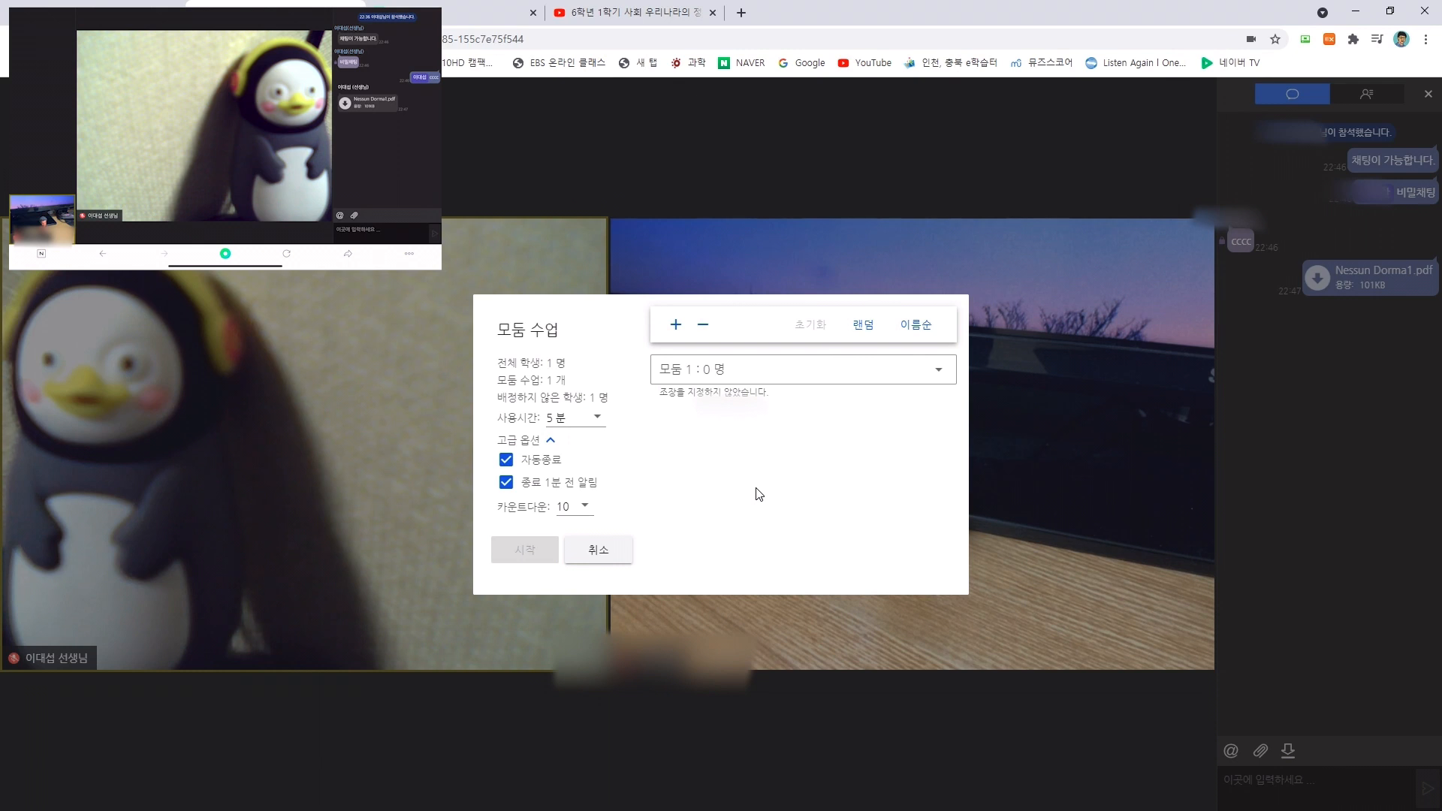
pyautogui.click(609, 550)
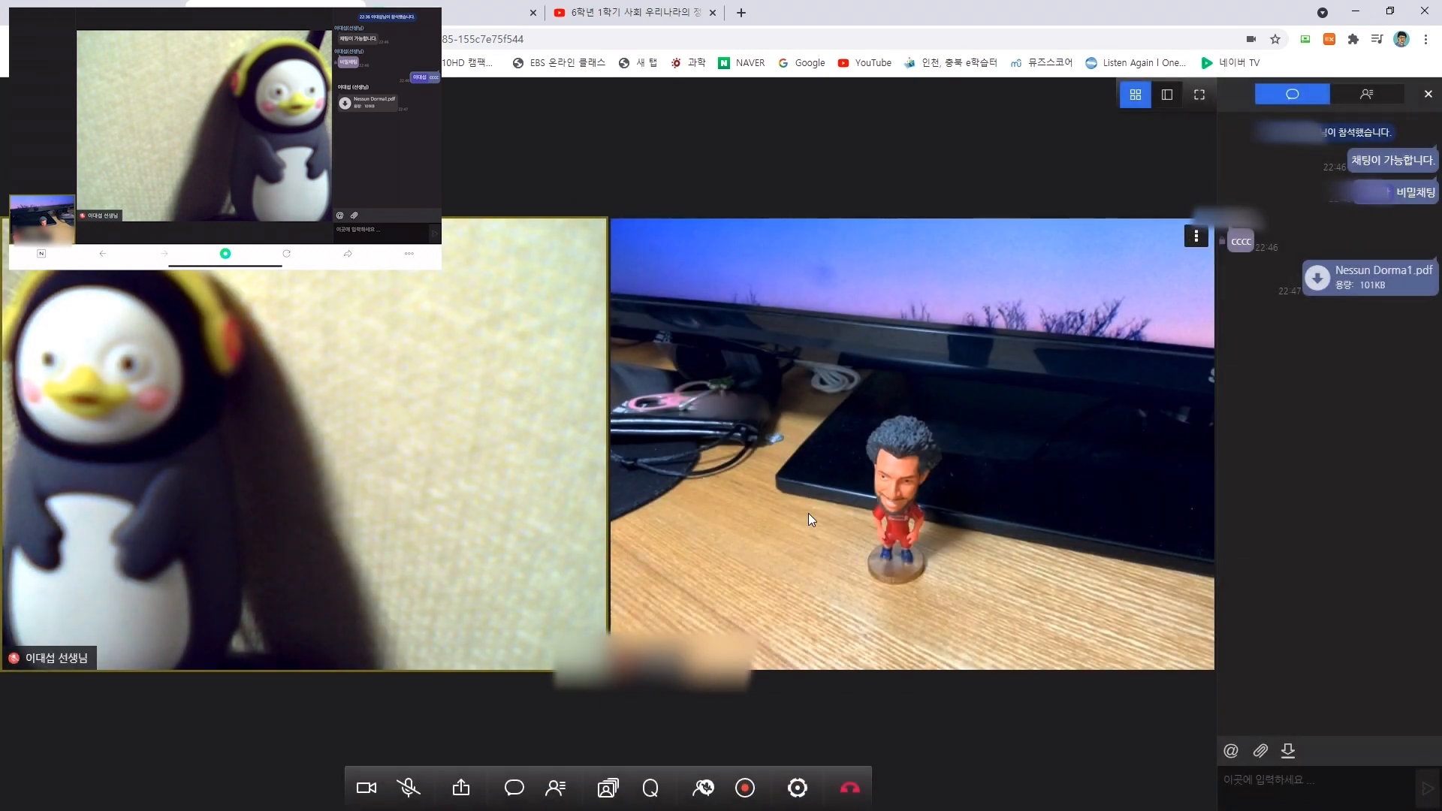
# Step: Open the quiz creation page and go through the 5지선다형, 단답형 and O/X퀴즈형 question forms
pyautogui.click(651, 788)
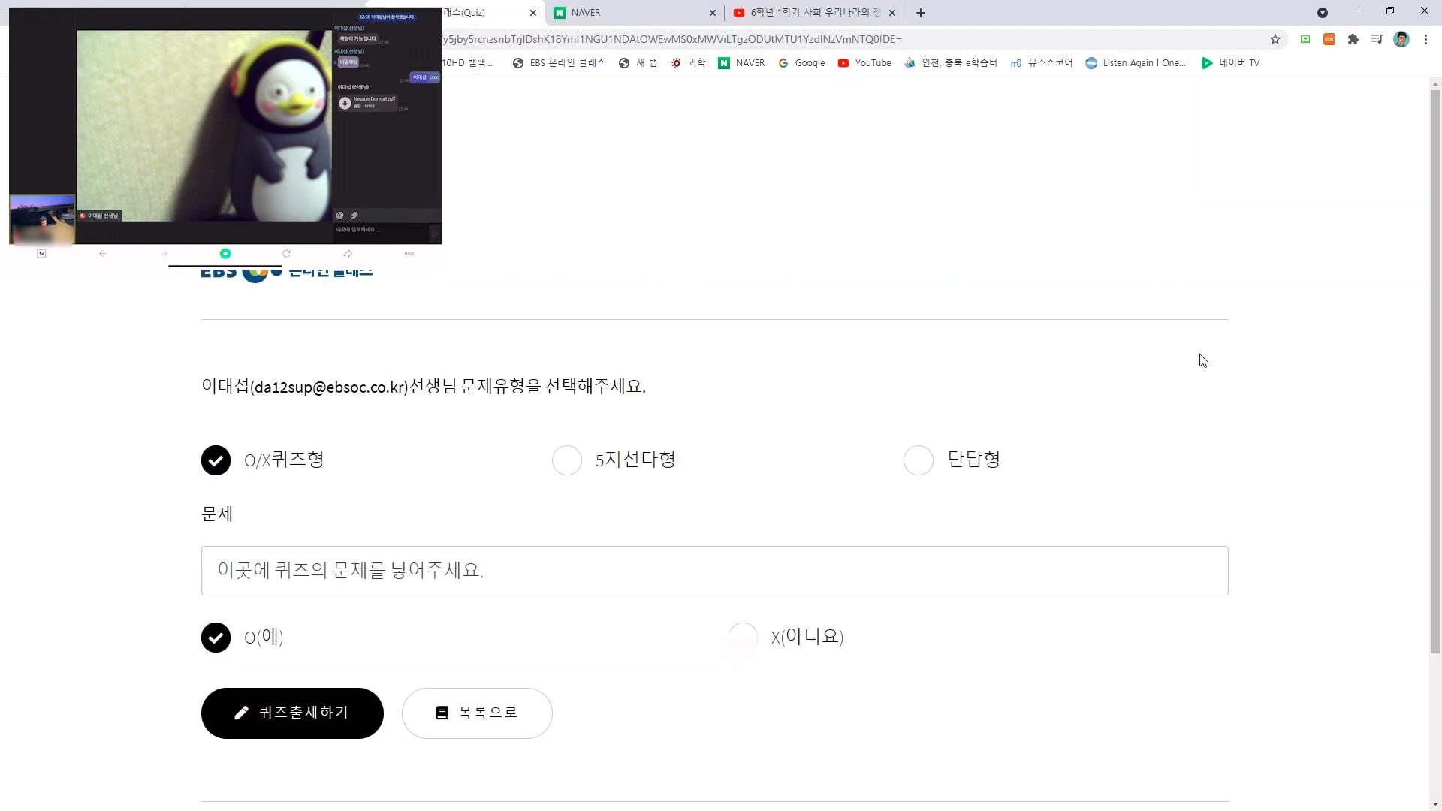
pyautogui.click(565, 462)
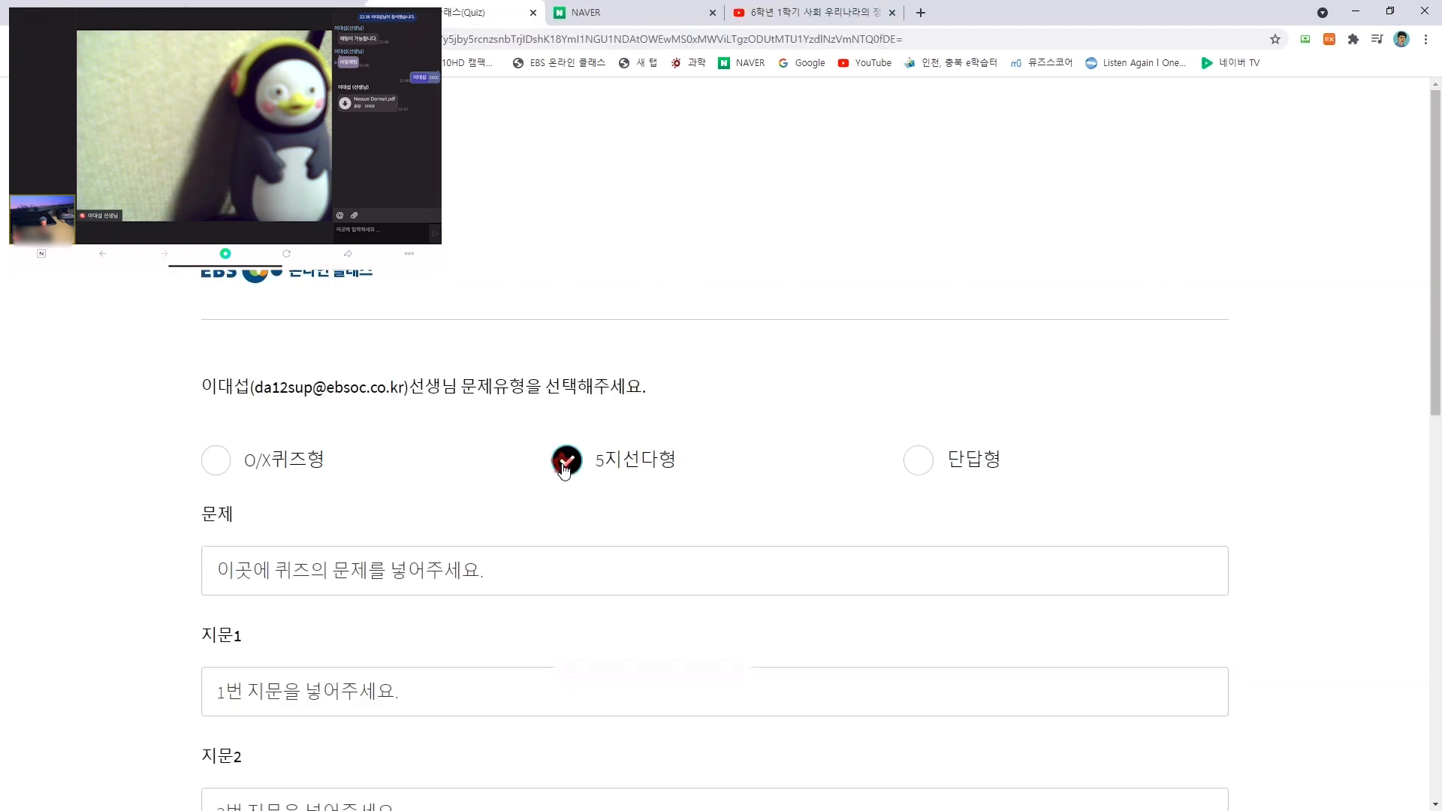
pyautogui.click(920, 463)
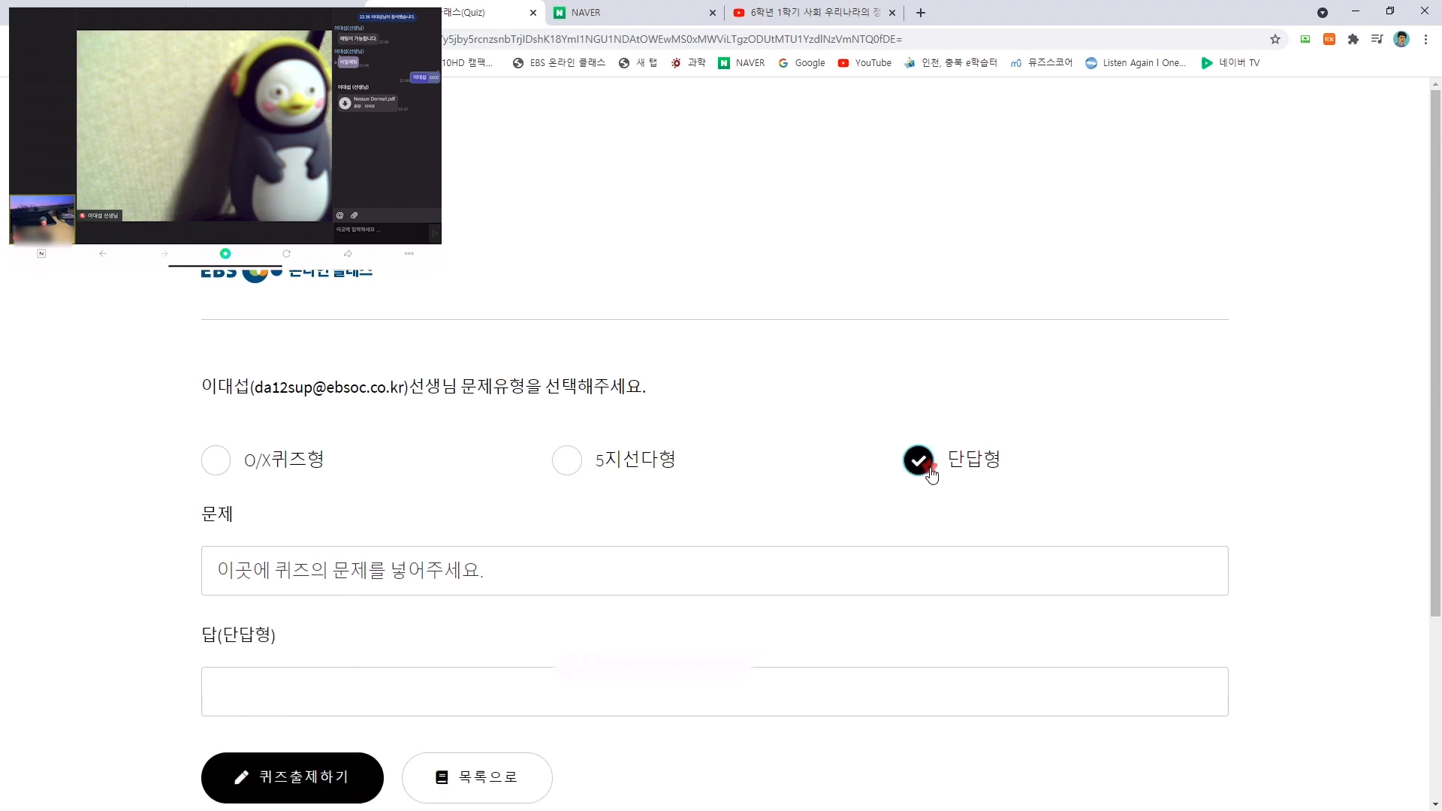
pyautogui.click(226, 463)
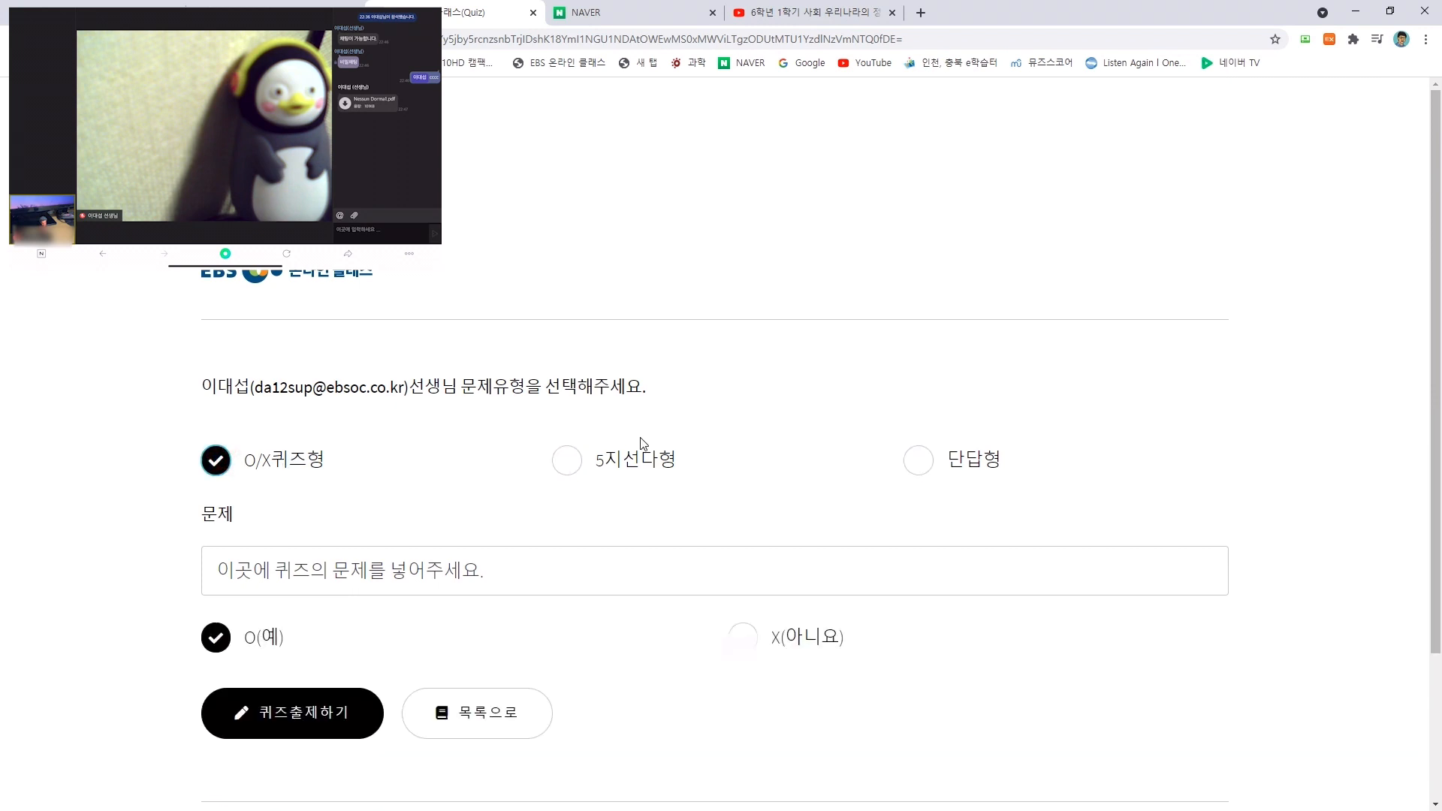
# Step: Choose the 5지선다형 question type and enter the question "선생님의 이름은 누구인가요?"
pyautogui.click(569, 460)
pyautogui.click(494, 579)
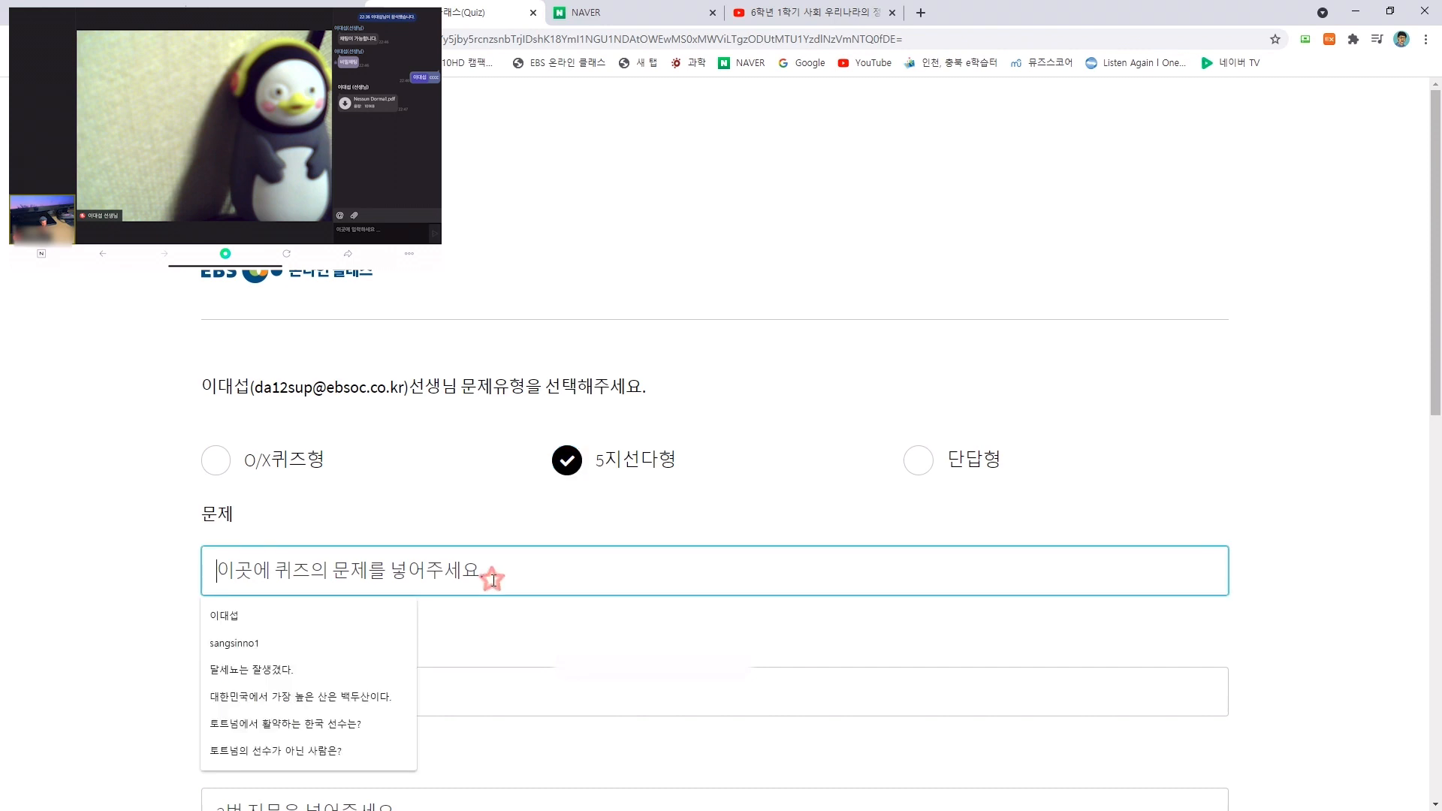
pyautogui.write('선생님의 이름의')
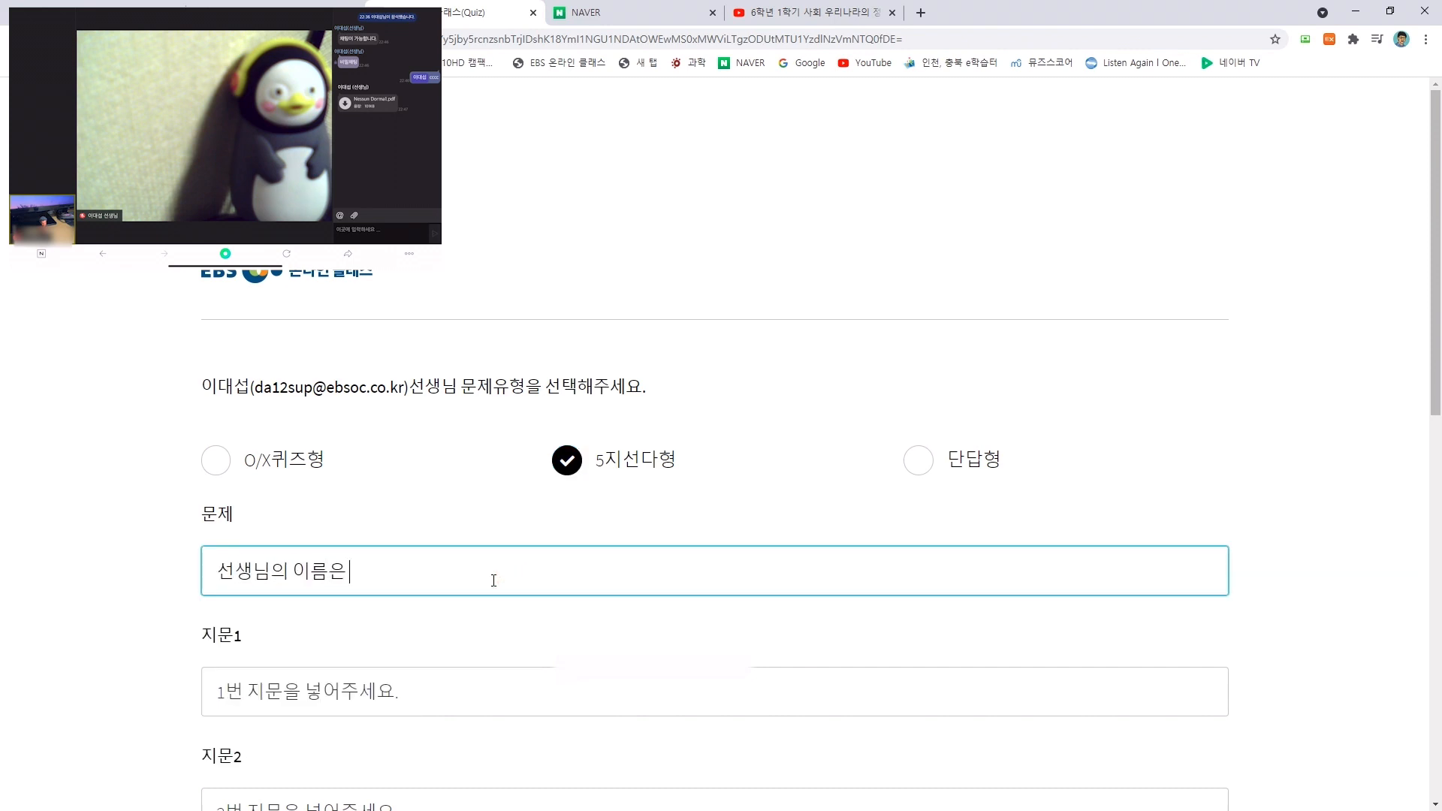
pyautogui.write(' 누구인가요?')
# Step: Enter the teacher's full name as answer choice 지문1 and 장동건 as 지문2
pyautogui.scroll(-3, 480, 577)
pyautogui.click(398, 458)
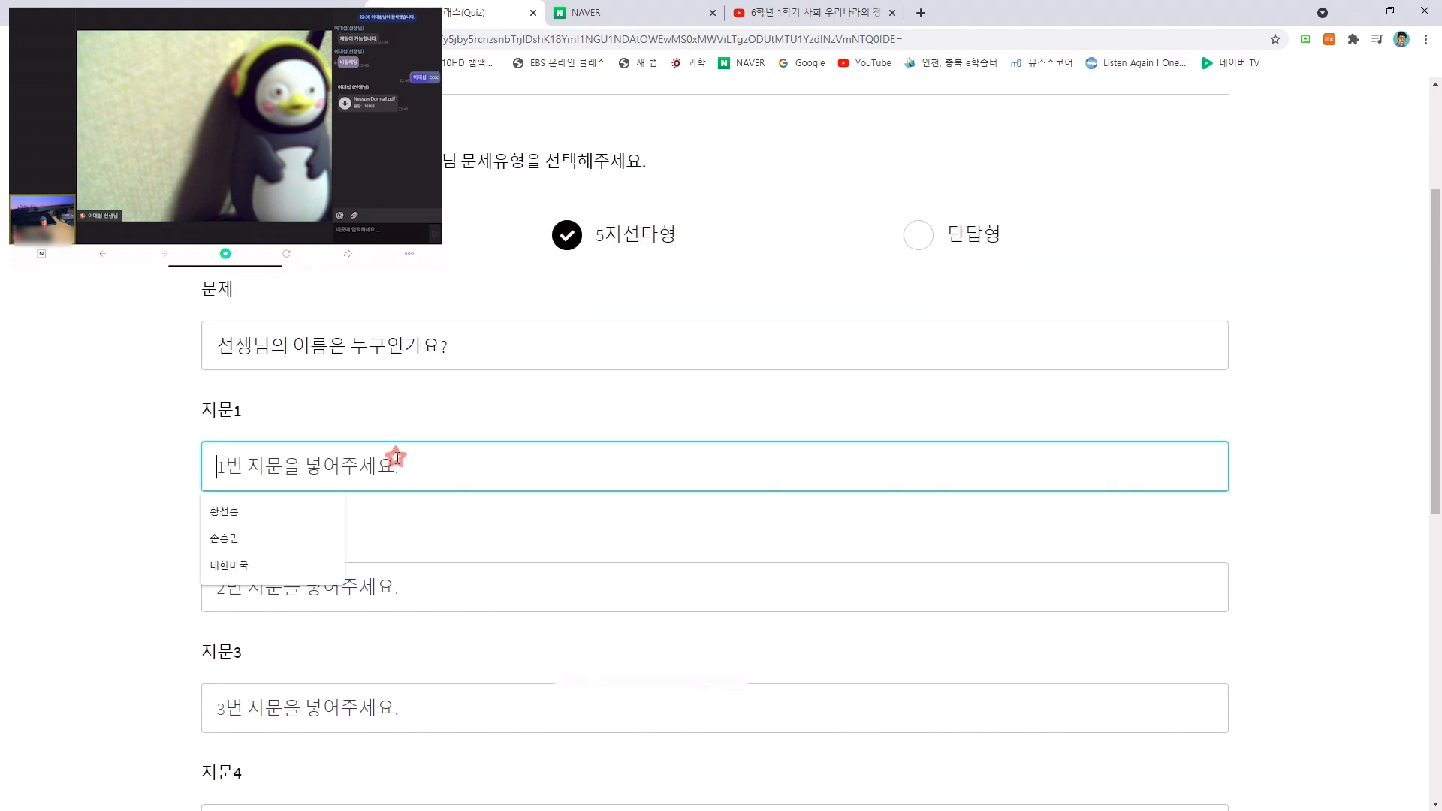
pyautogui.write('이대ㅔㅅ')
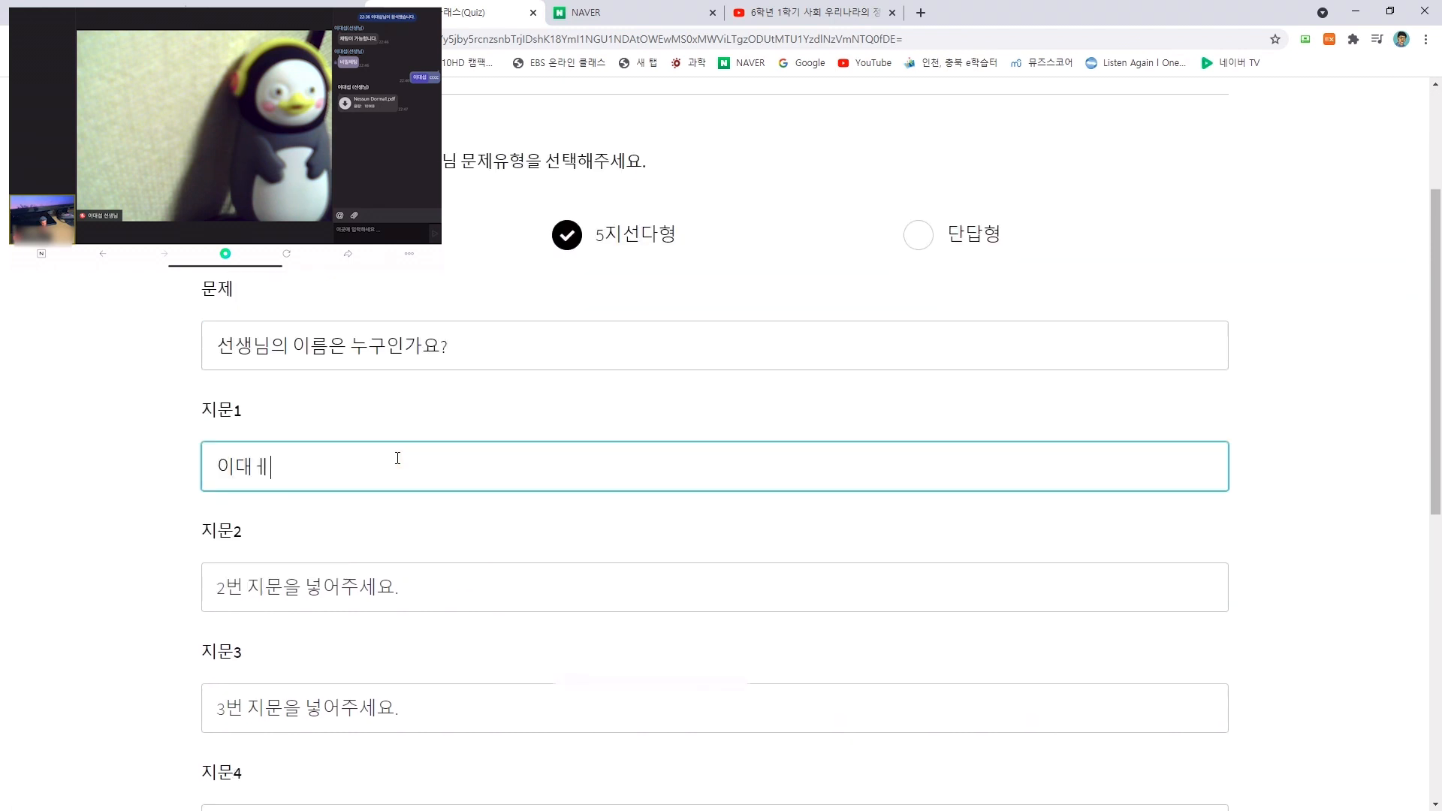
pyautogui.click(409, 584)
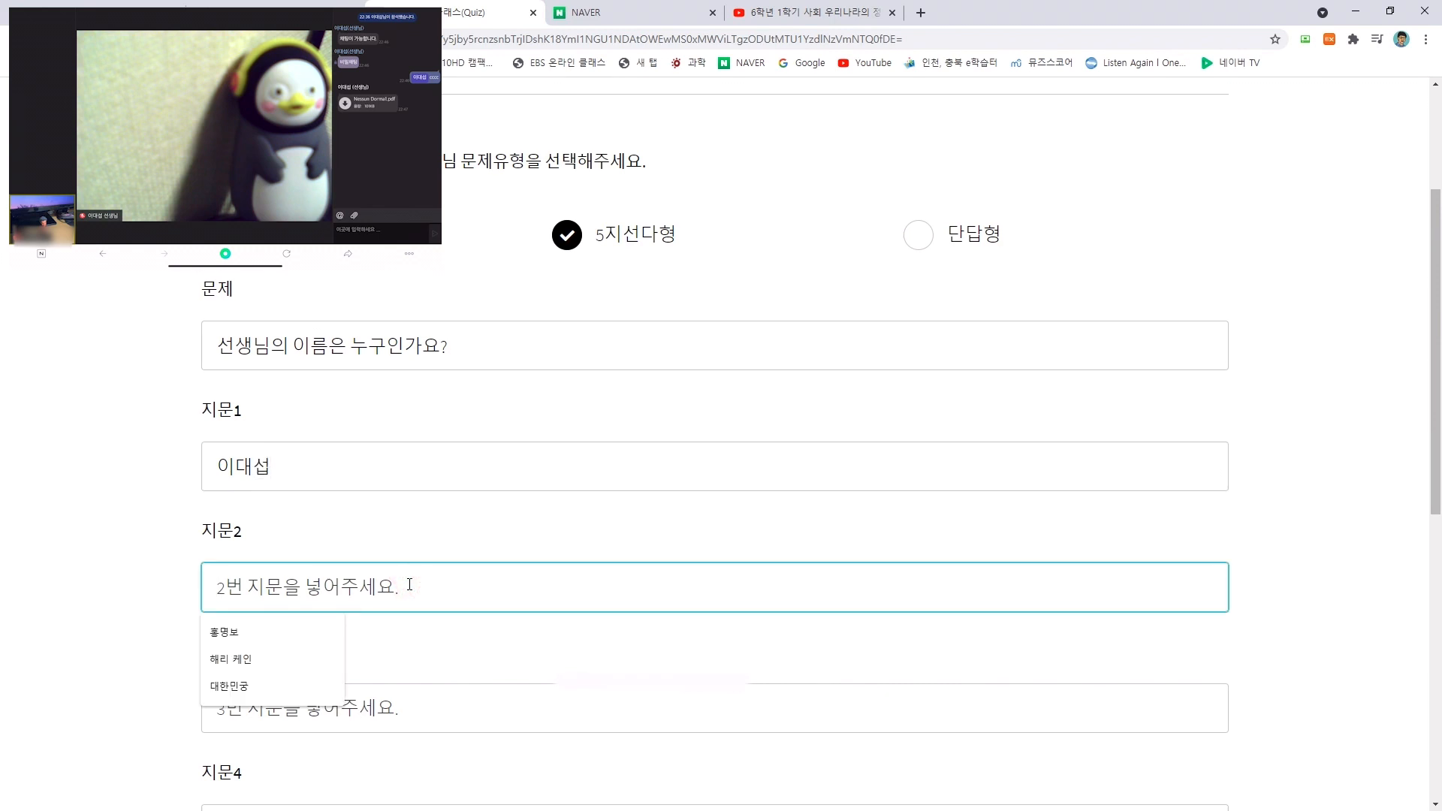
pyautogui.write('장동거ㄴ')
# Step: Enter 차은우 as answer choice 지문3, 김태희 as 지문4 and 아이유 as 지문5
pyautogui.scroll(-2, 410, 584)
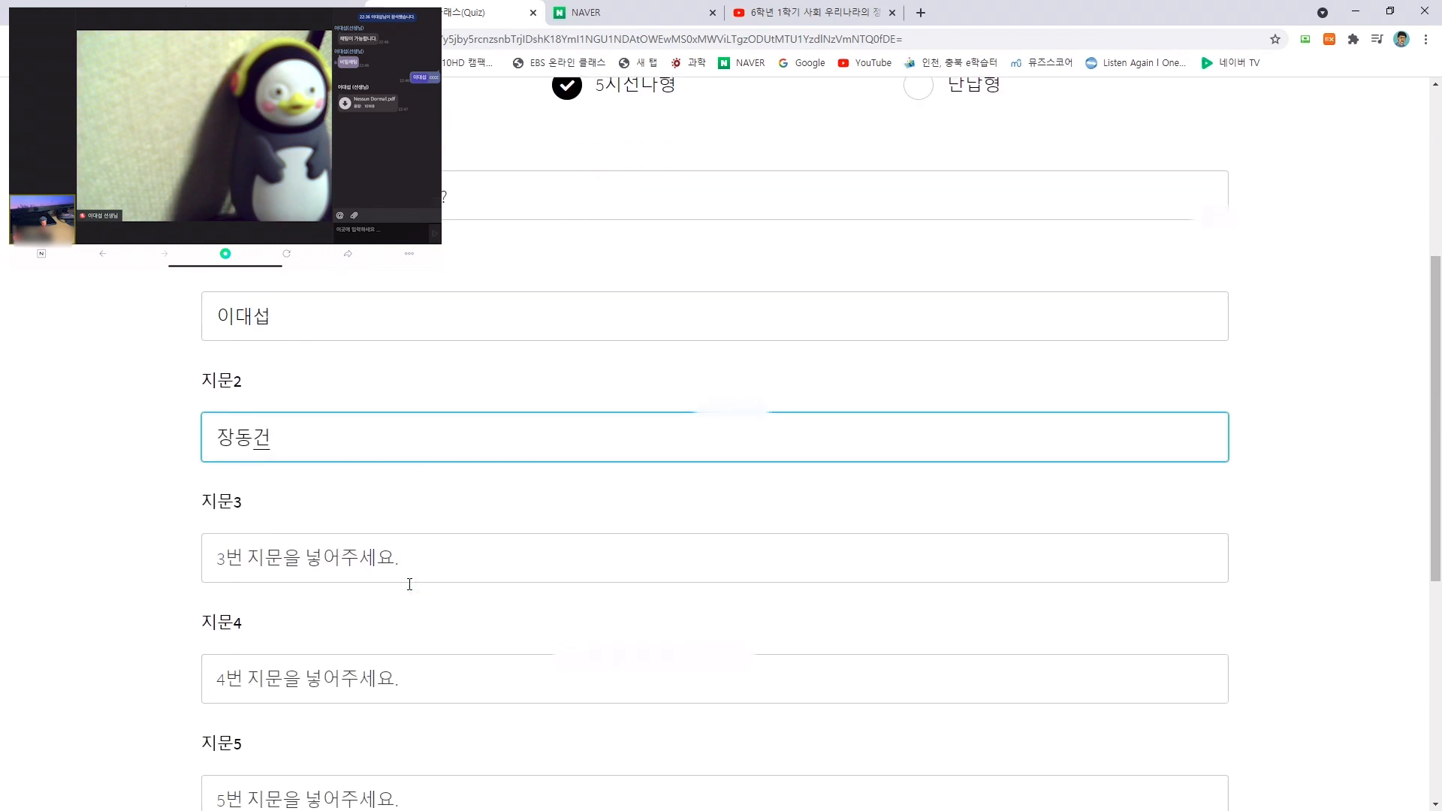
pyautogui.click(404, 570)
pyautogui.write('은우')
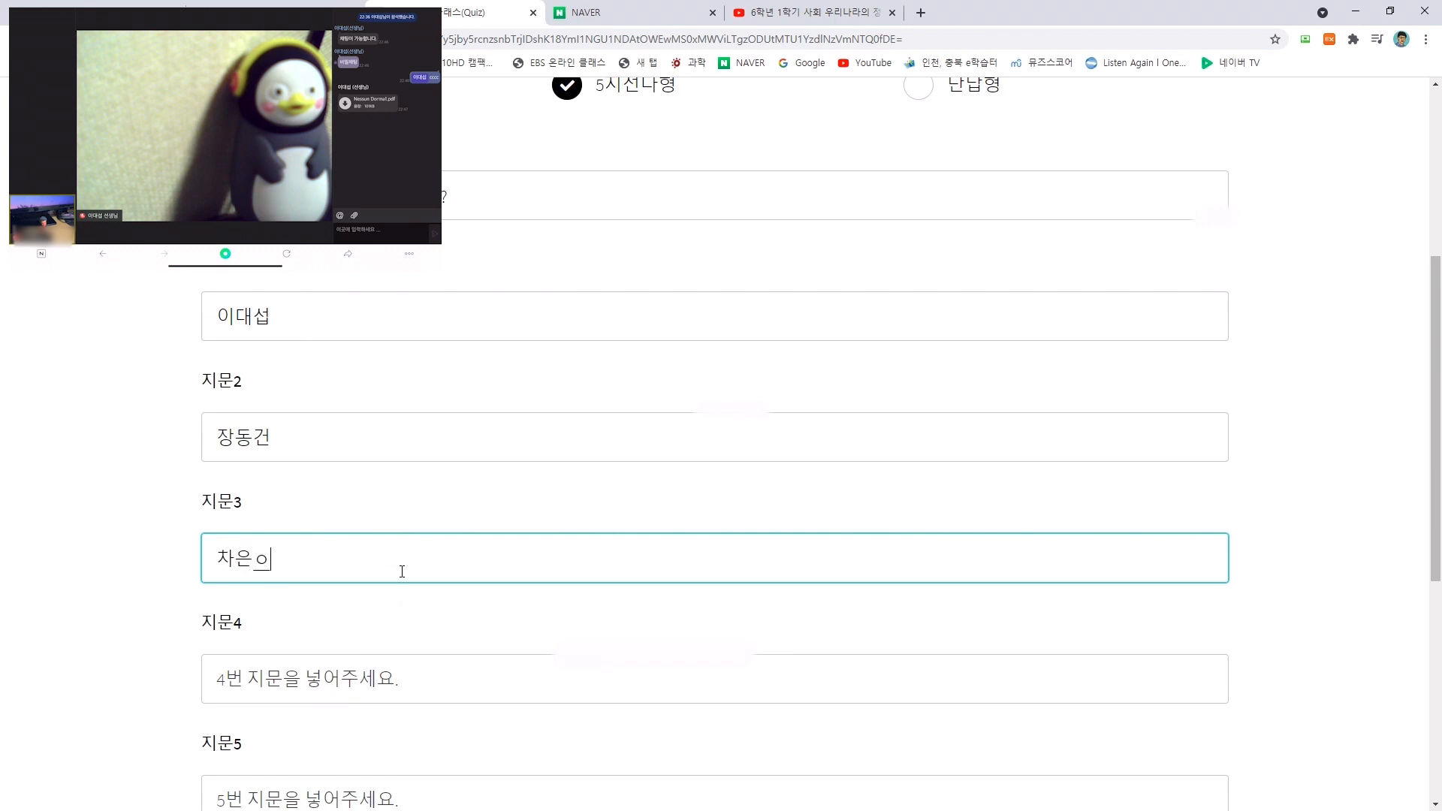
pyautogui.click(350, 683)
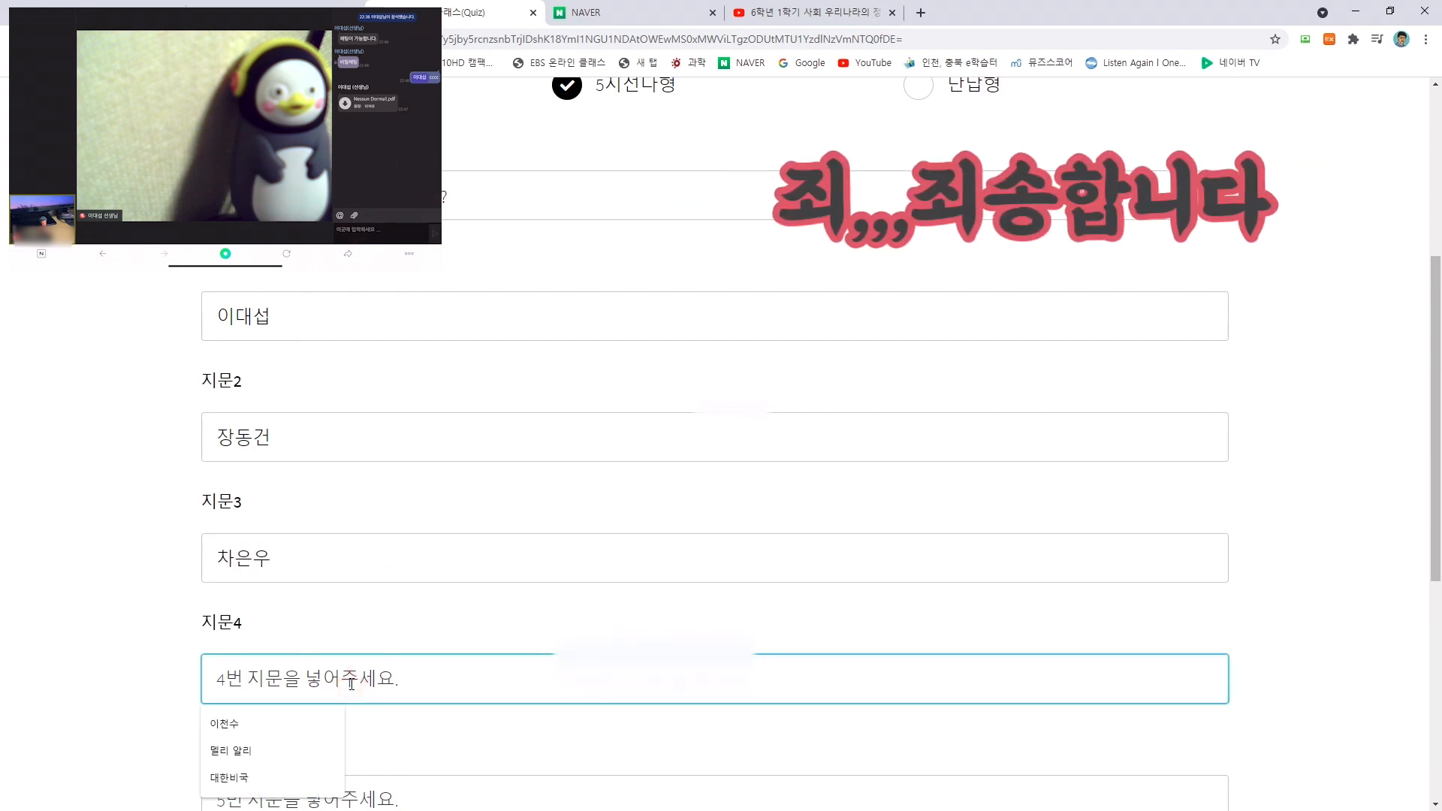
pyautogui.write('김태희')
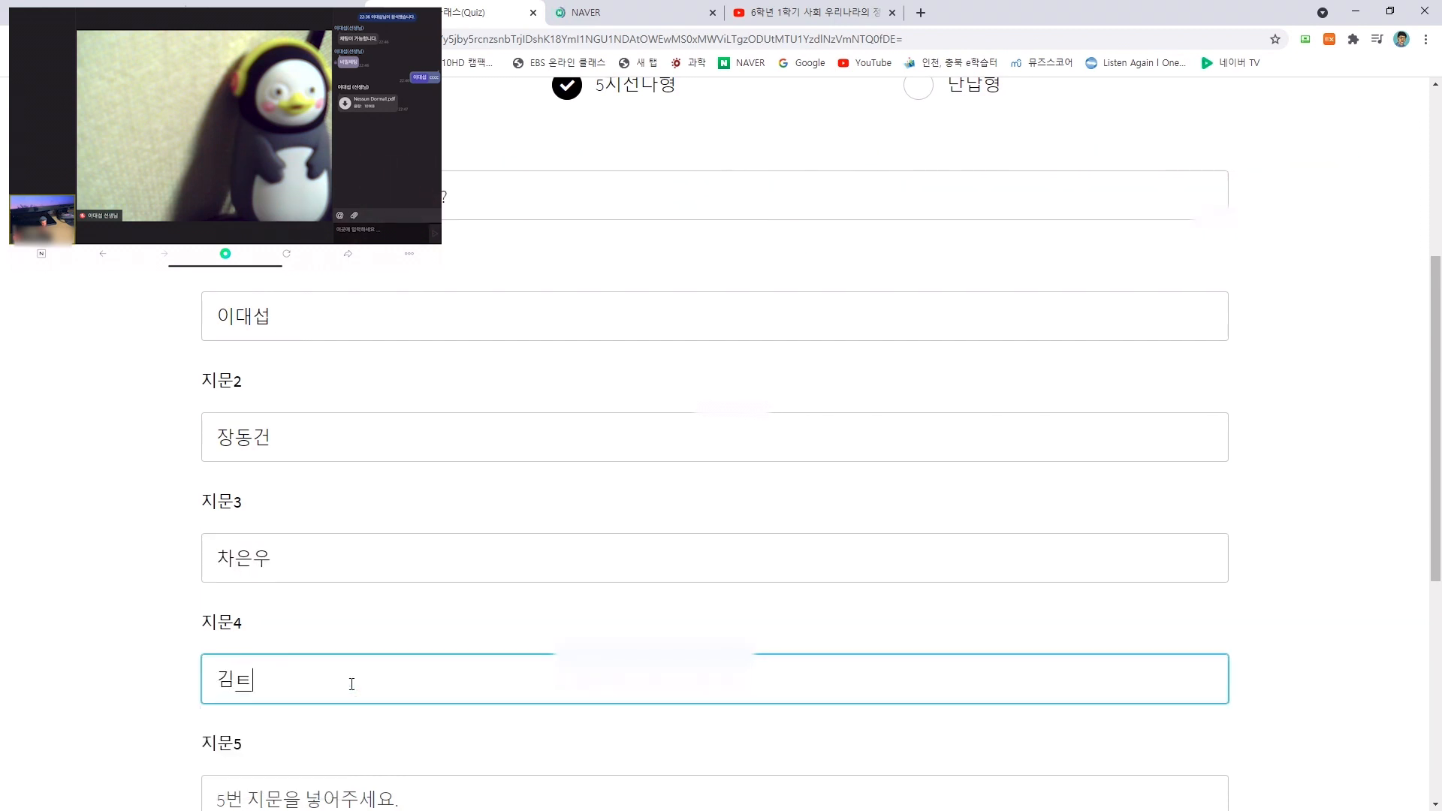
pyautogui.scroll(-2, 350, 680)
pyautogui.click(337, 651)
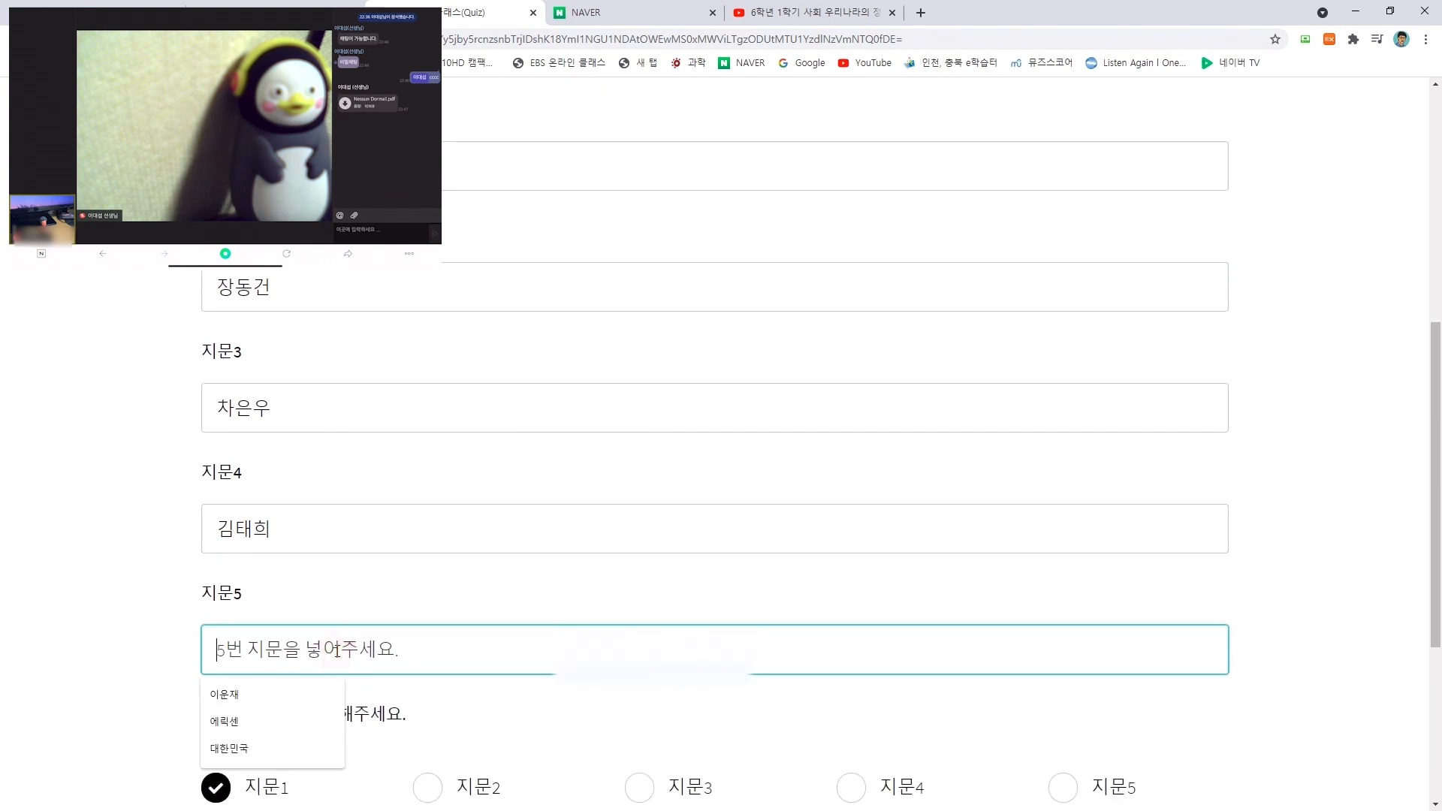
pyautogui.write('애')
pyautogui.press('BackSpace')
pyautogui.write('이유')
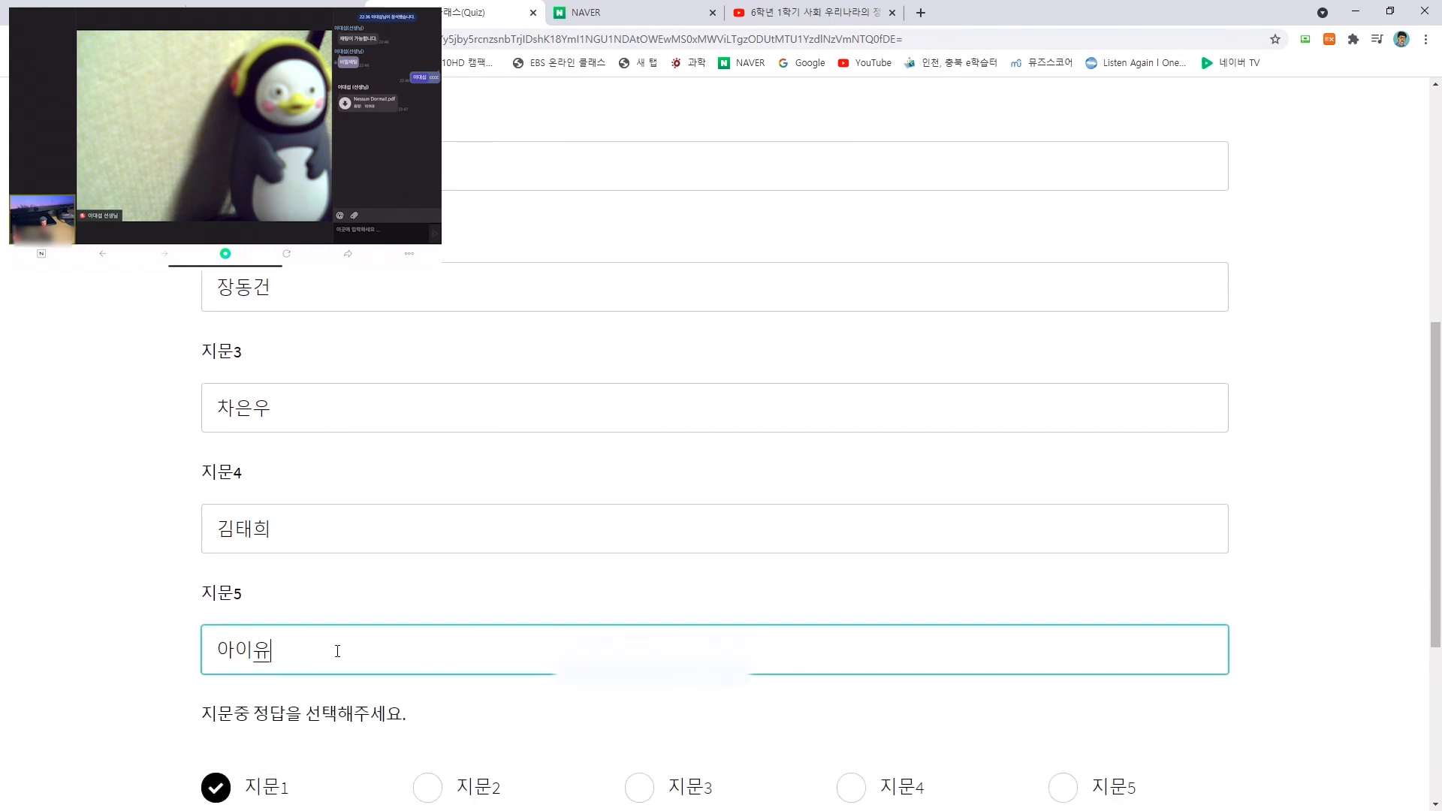
pyautogui.click(120, 688)
# Step: Set 지문1 as the correct answer, then submit the quiz and accept the confirmations
pyautogui.scroll(-2, 120, 688)
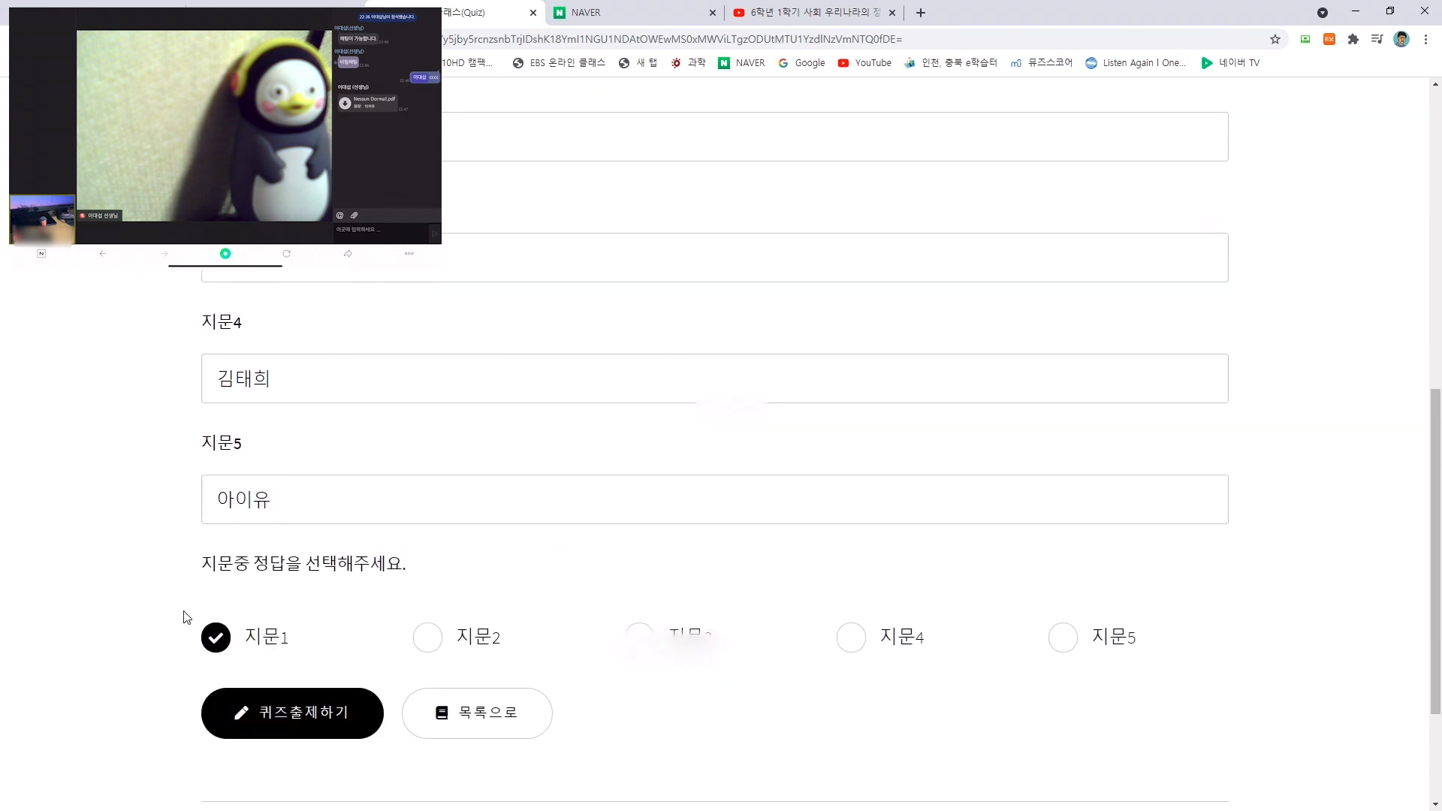
pyautogui.click(435, 641)
pyautogui.click(640, 637)
pyautogui.click(430, 638)
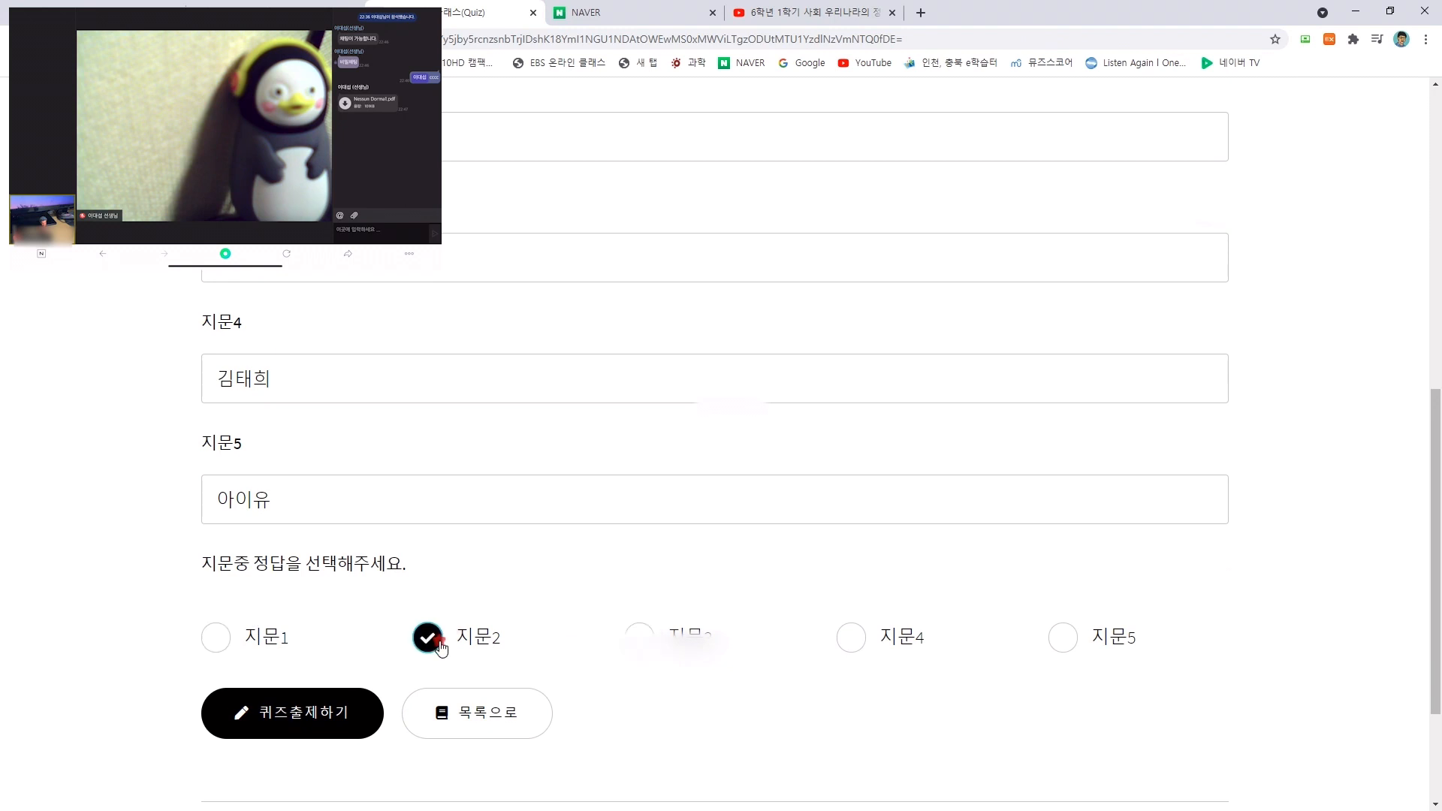
pyautogui.click(215, 638)
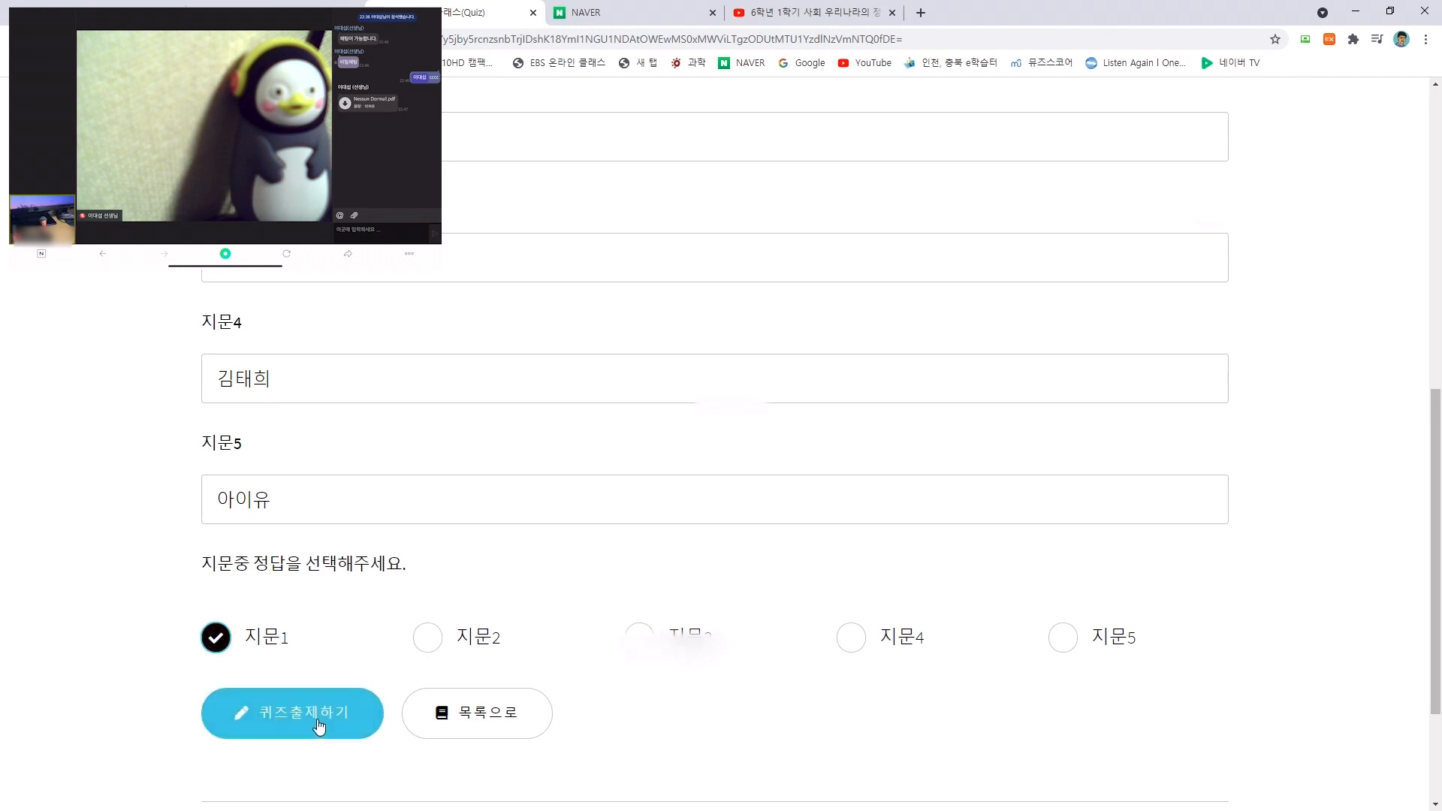
pyautogui.click(318, 726)
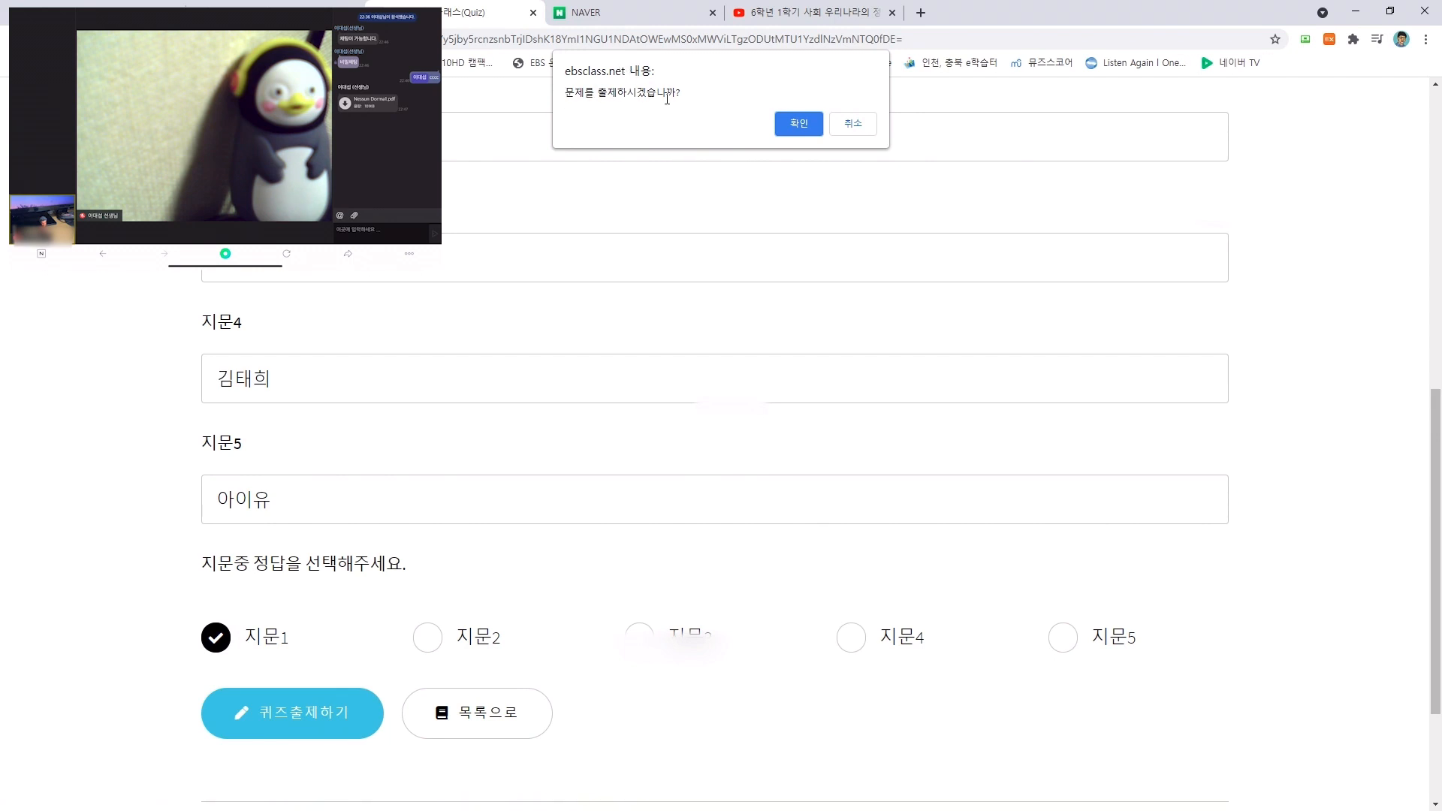
pyautogui.click(799, 123)
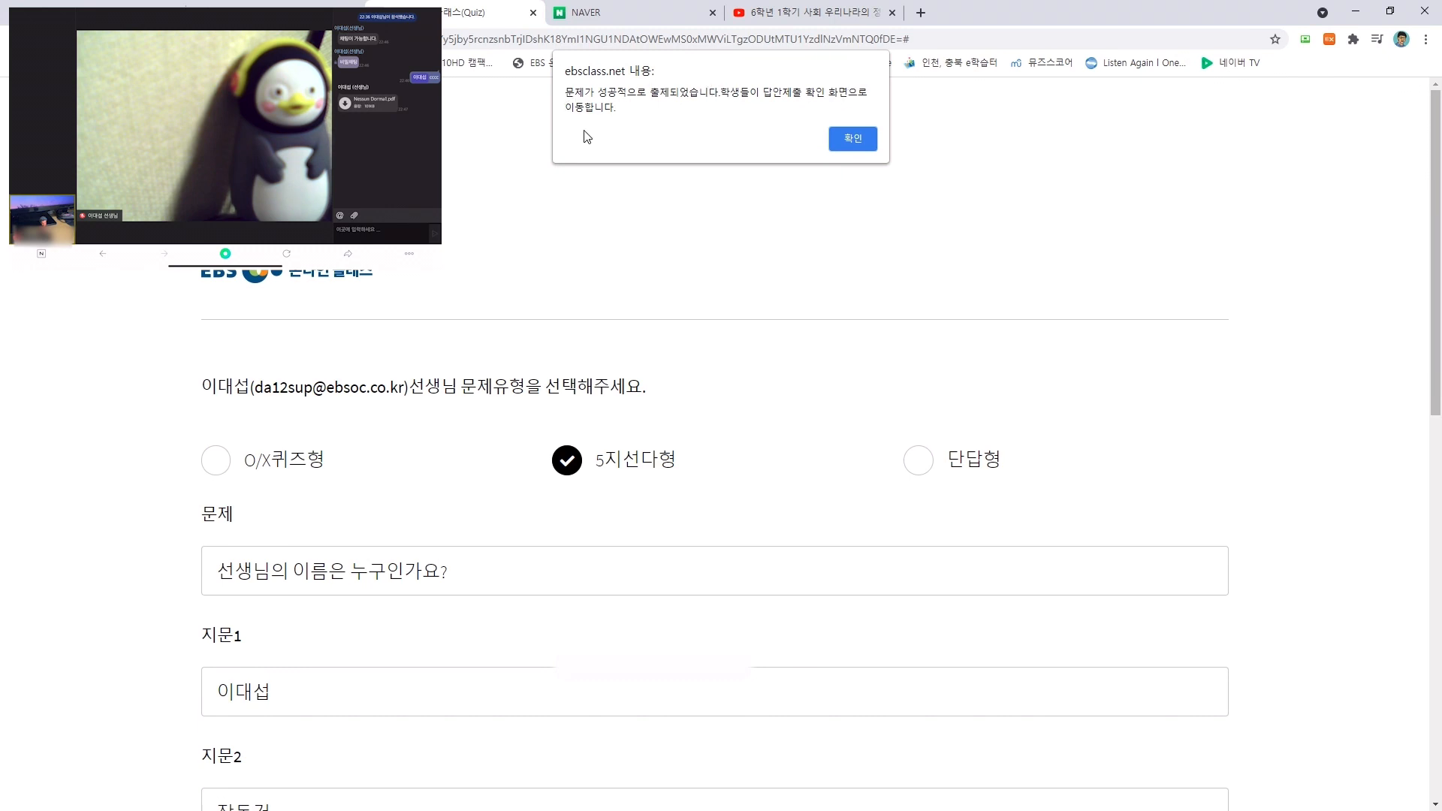
pyautogui.click(865, 139)
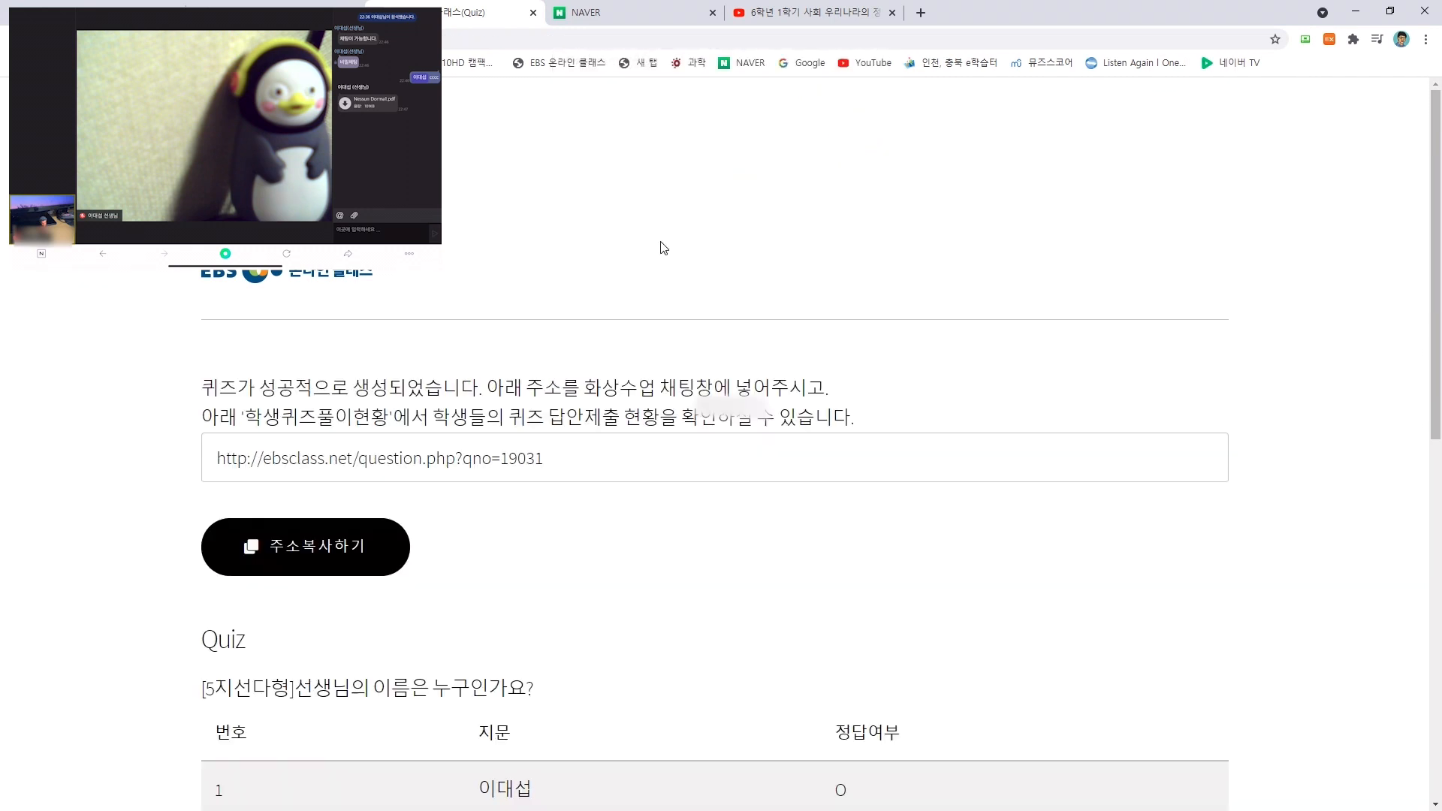
# Step: Copy the generated quiz address and send it to the students in the live class chat
pyautogui.moveTo(258, 389)
pyautogui.mouseDown()
pyautogui.moveTo(499, 388)
pyautogui.moveTo(507, 418)
pyautogui.mouseUp()
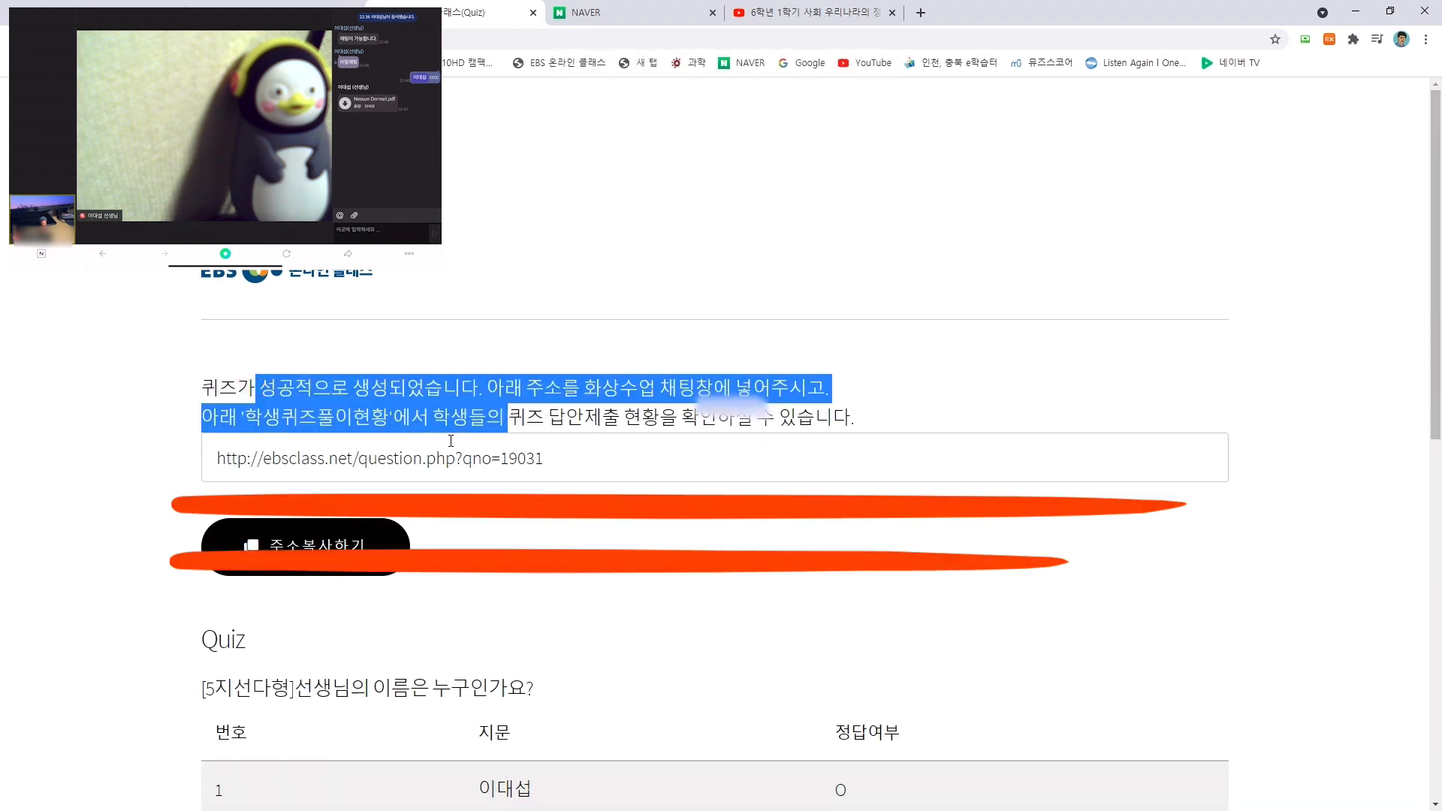
pyautogui.click(337, 545)
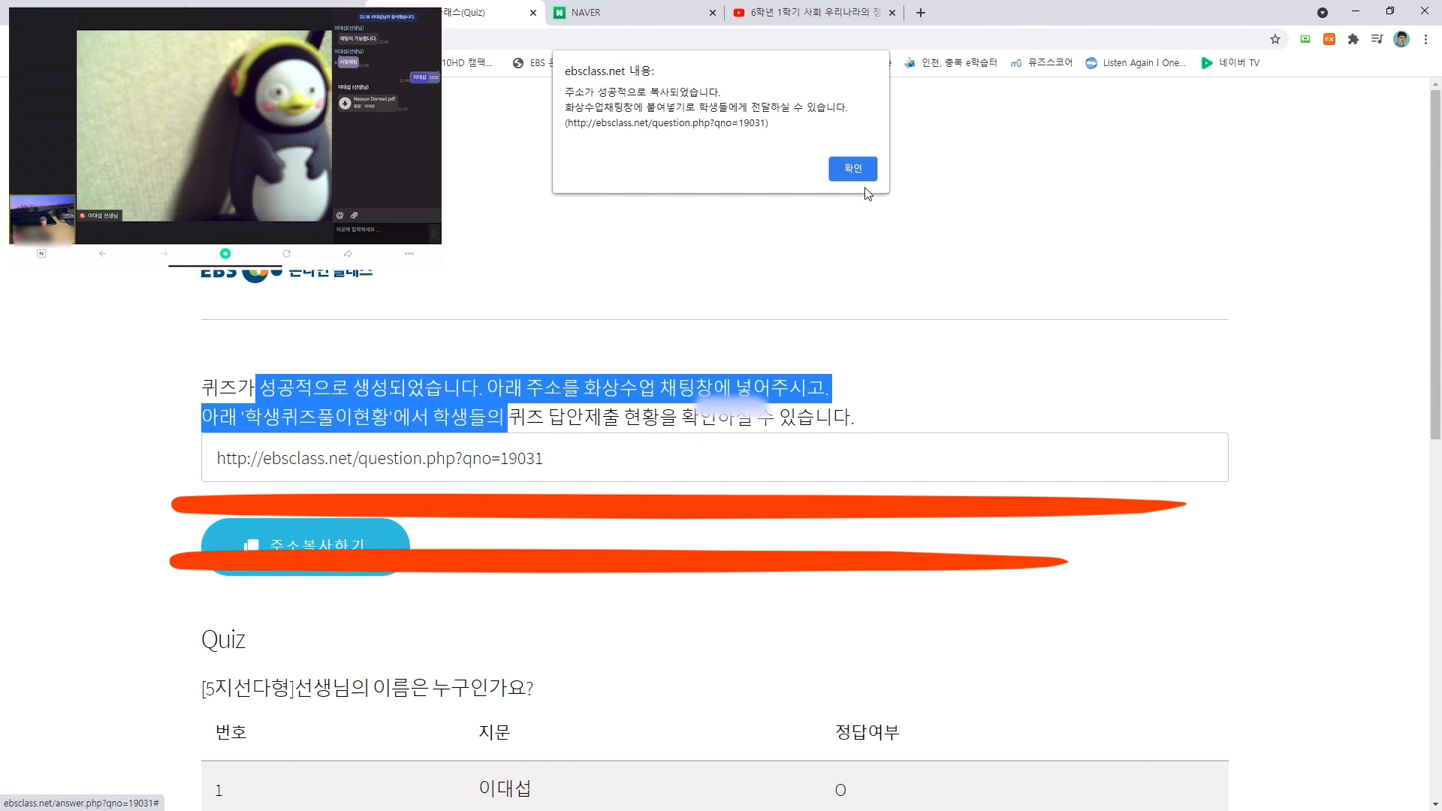
pyautogui.click(849, 164)
pyautogui.click(289, 13)
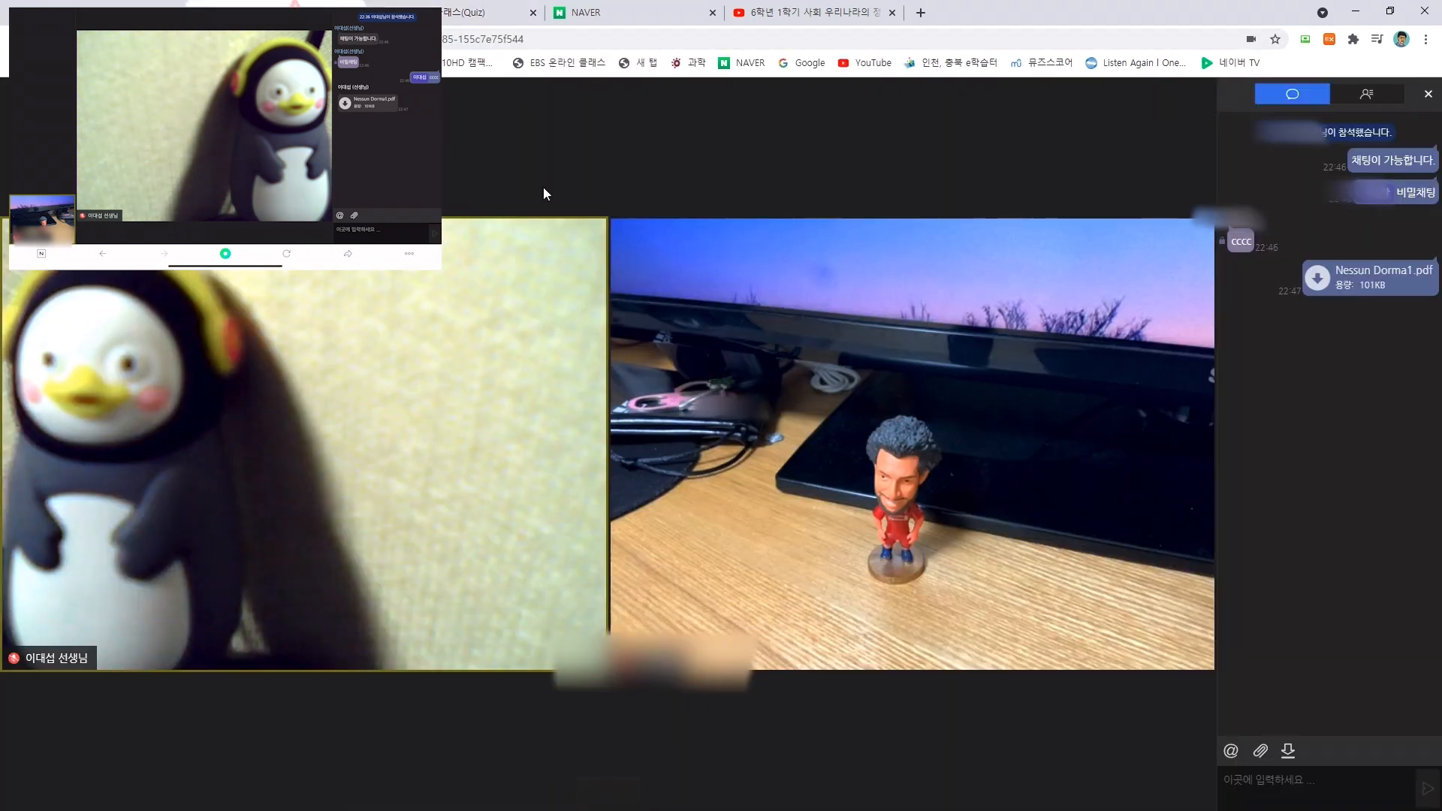
pyautogui.click(1269, 782)
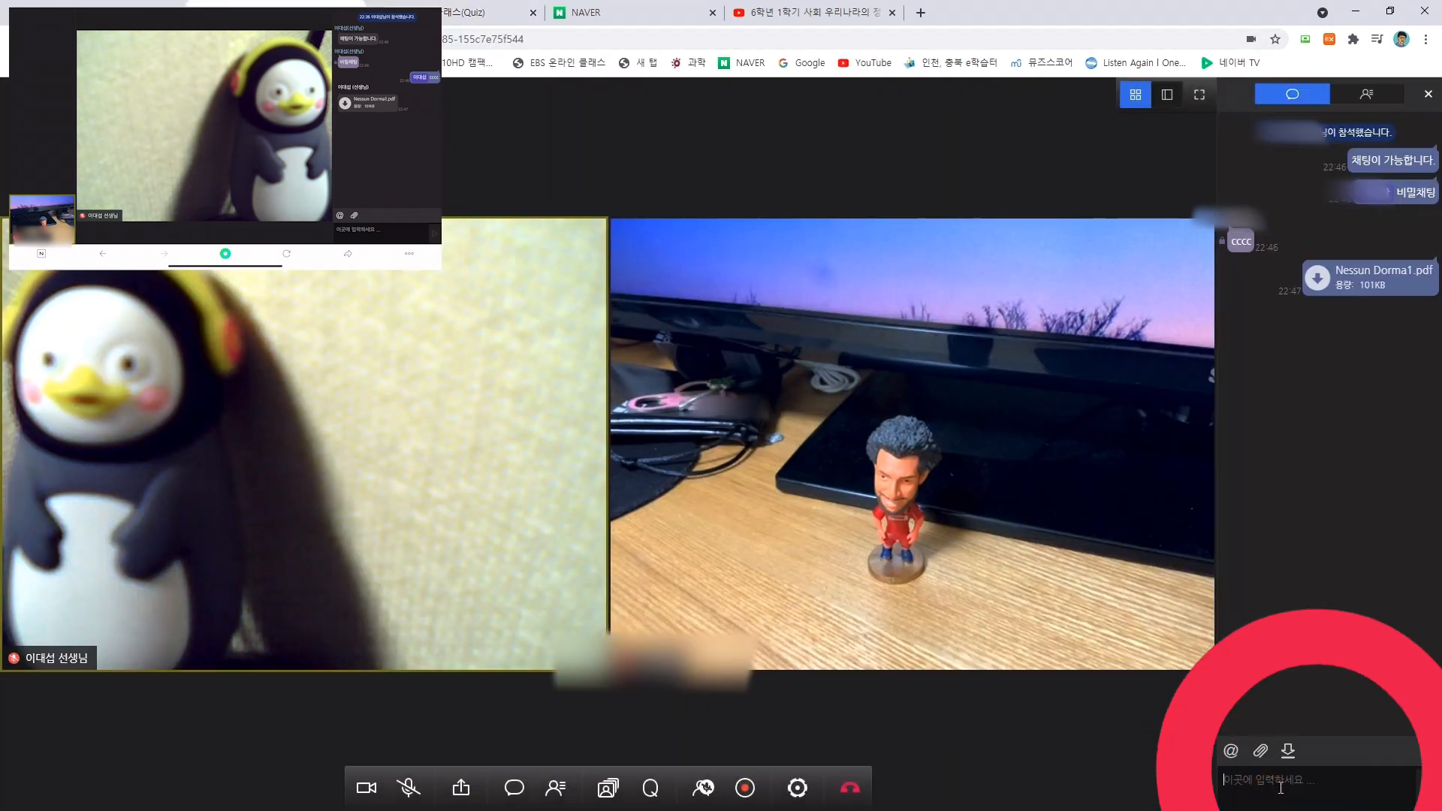
pyautogui.write('http://ebsclass.net/question.php?qno=19031')
pyautogui.press('Return')
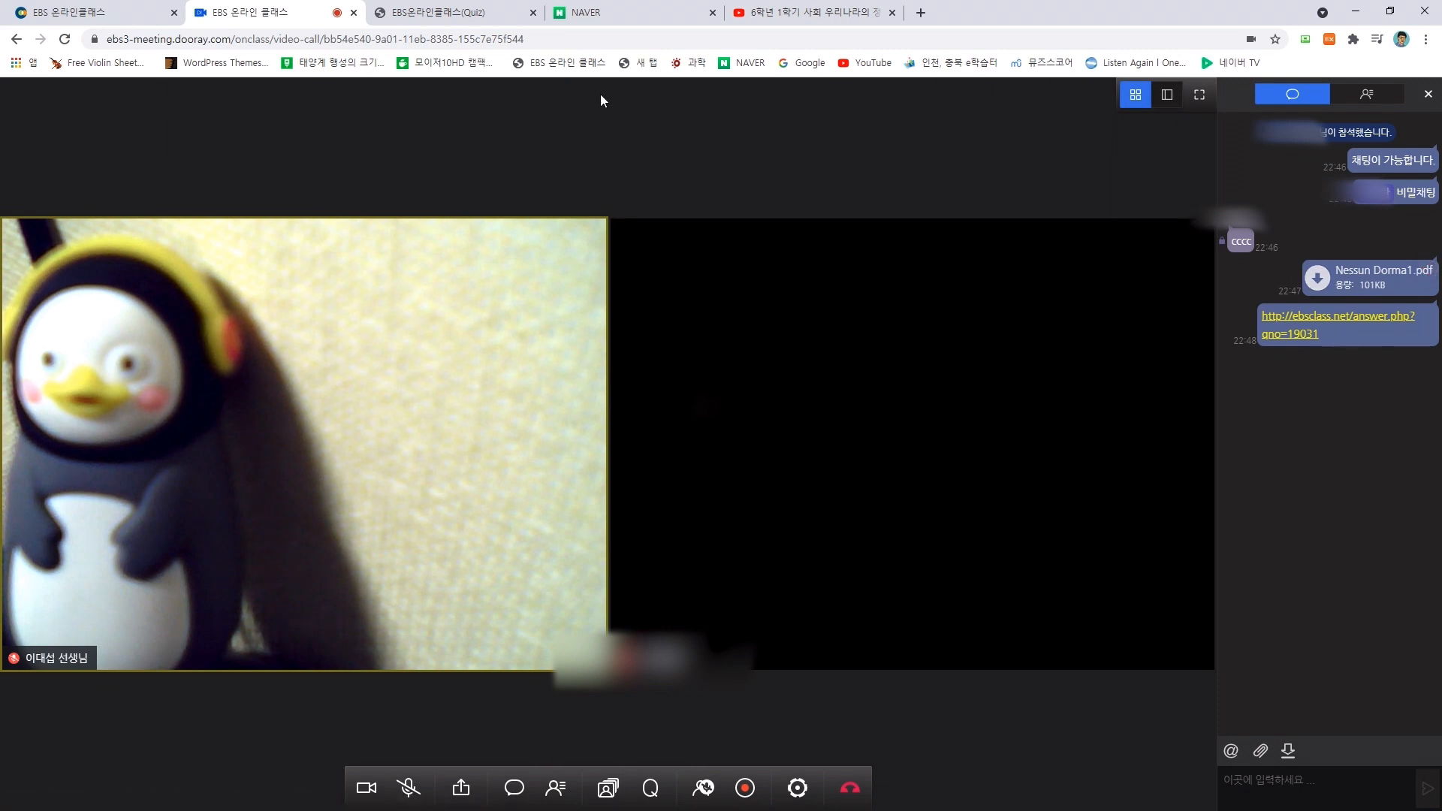
# Step: Return to the quiz page and check the submitted answer and its correctness under 학생퀴즈풀이현황
pyautogui.click(455, 18)
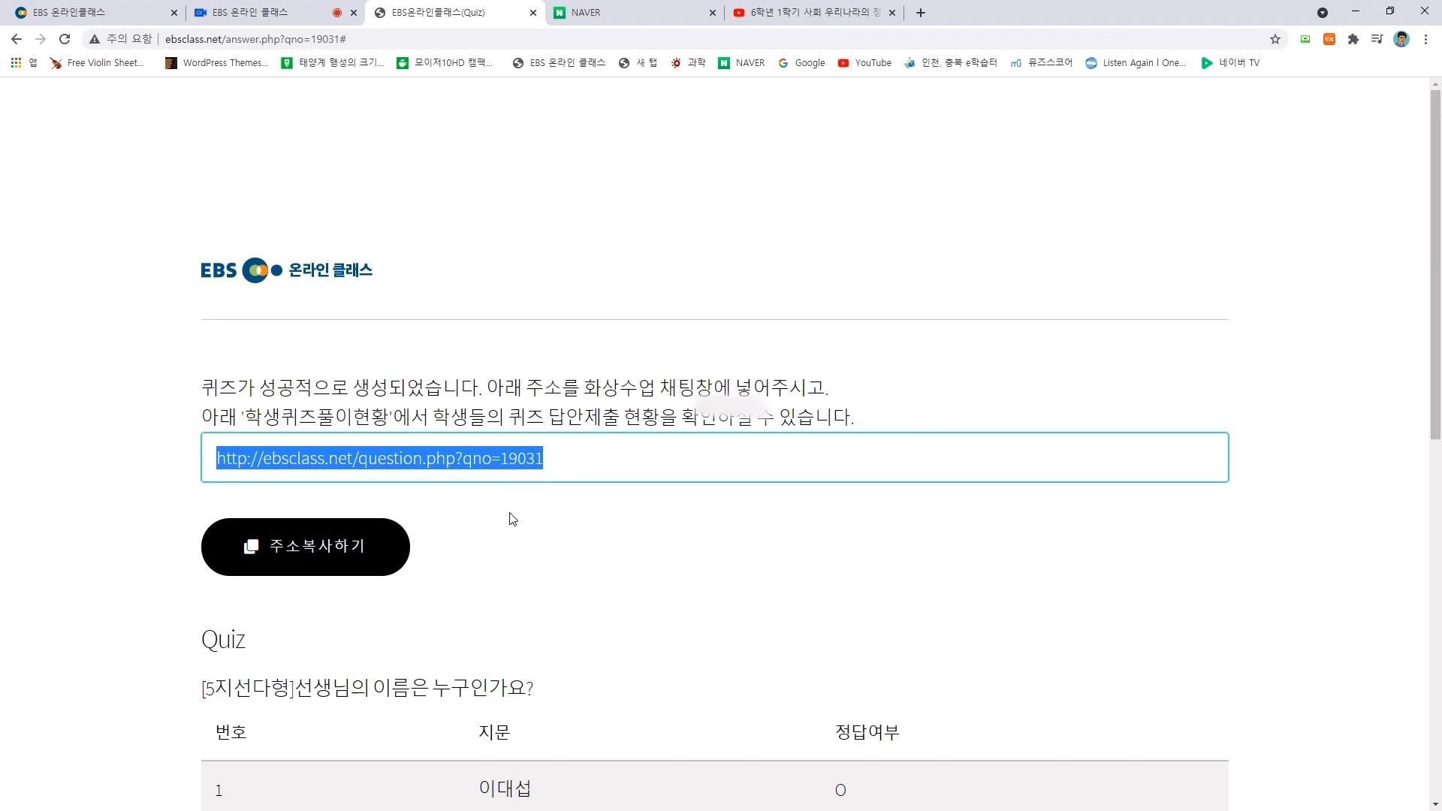
pyautogui.click(586, 538)
pyautogui.scroll(-10, 582, 525)
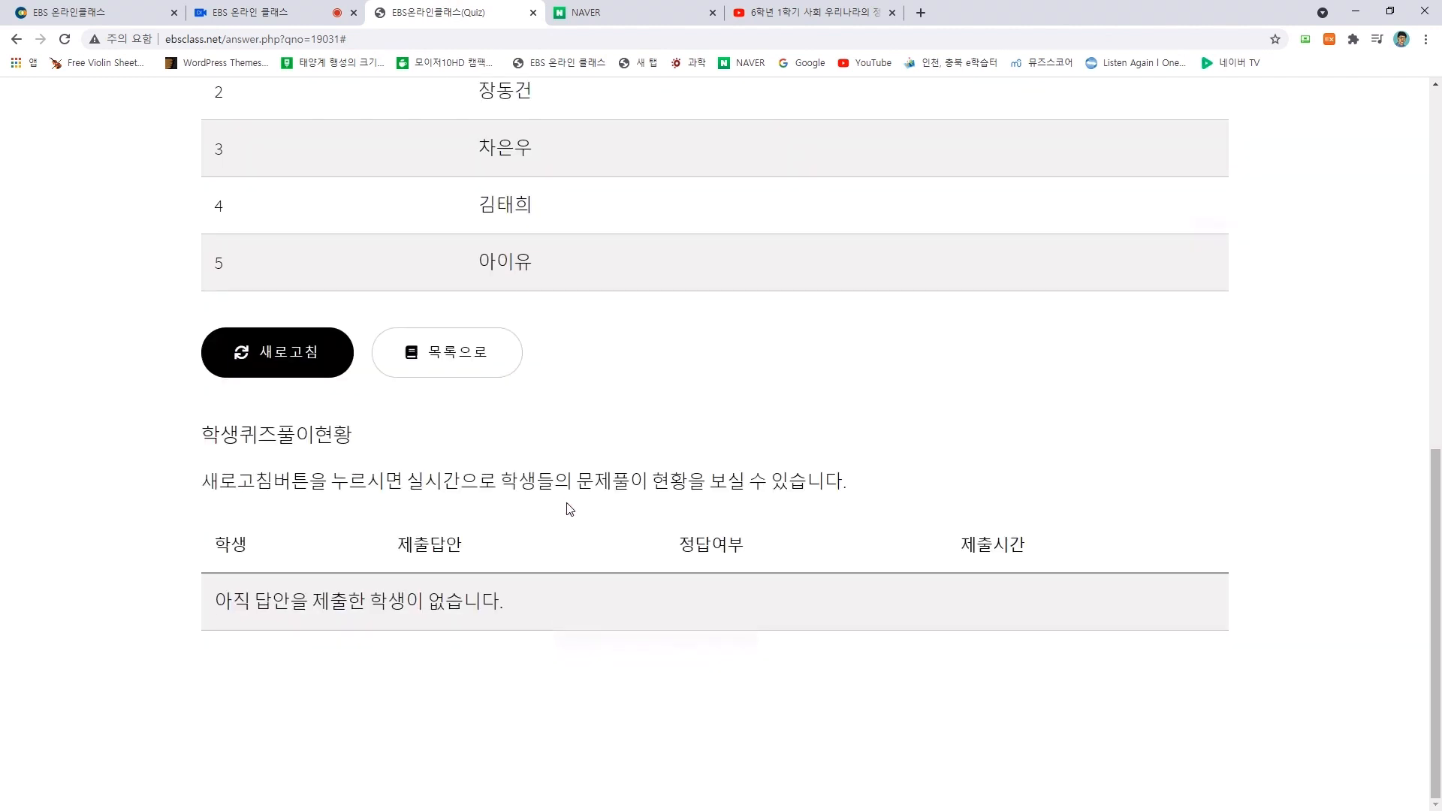
pyautogui.click(602, 451)
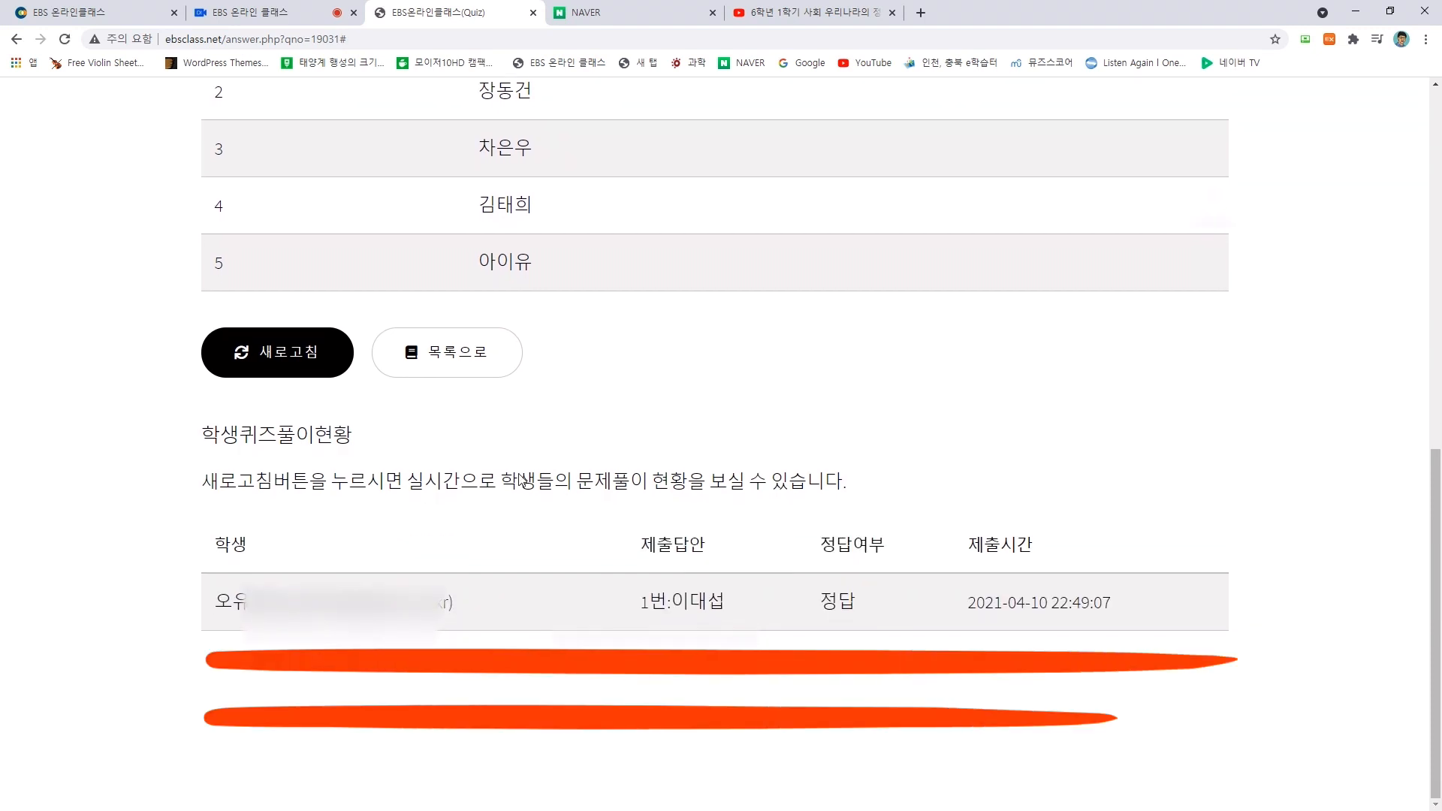
pyautogui.moveTo(649, 615); pyautogui.dragTo(834, 623)
pyautogui.click(859, 652)
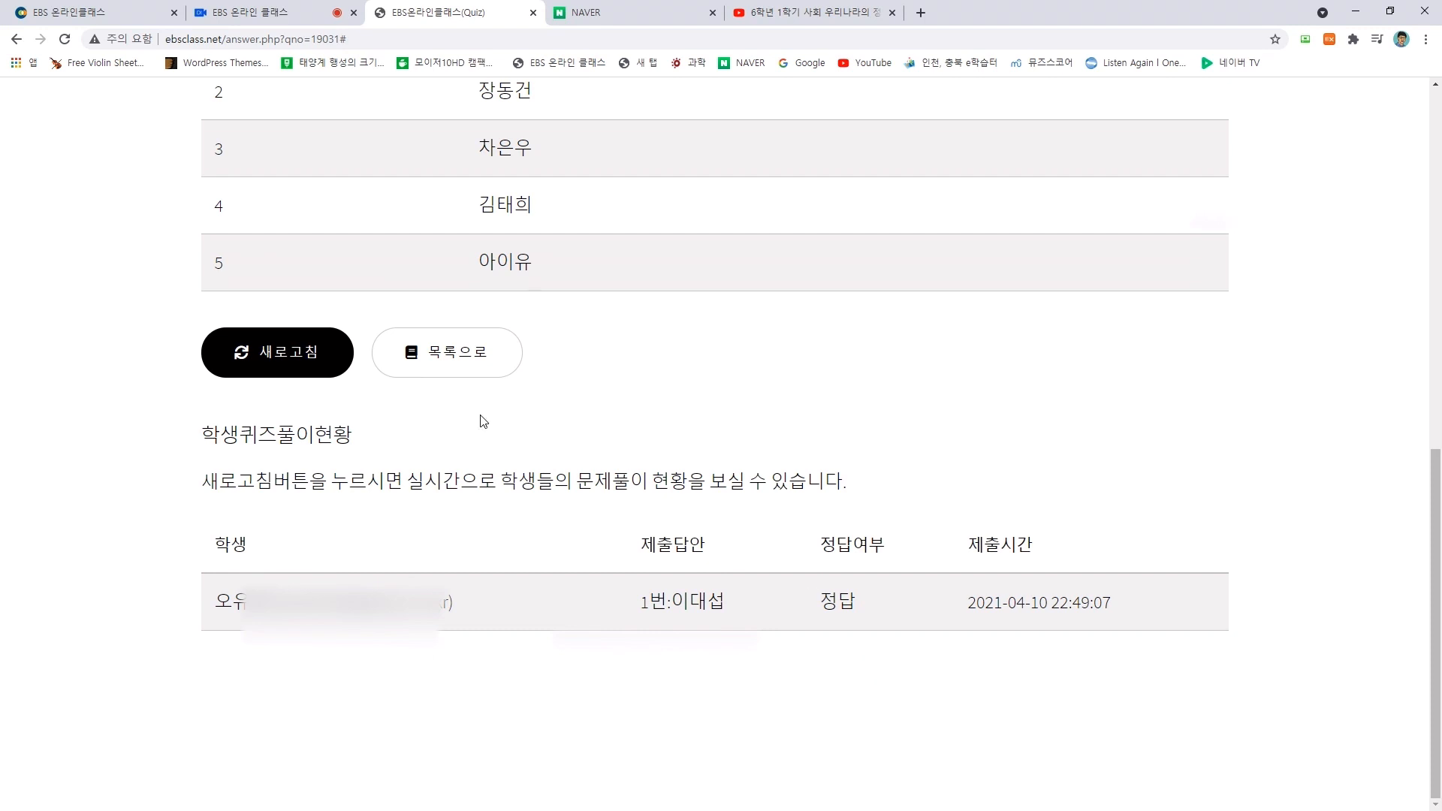
# Step: Return to the live class and review the 비디오, 오디오 and 일반 settings, including the camera and microphone switches
pyautogui.click(259, 12)
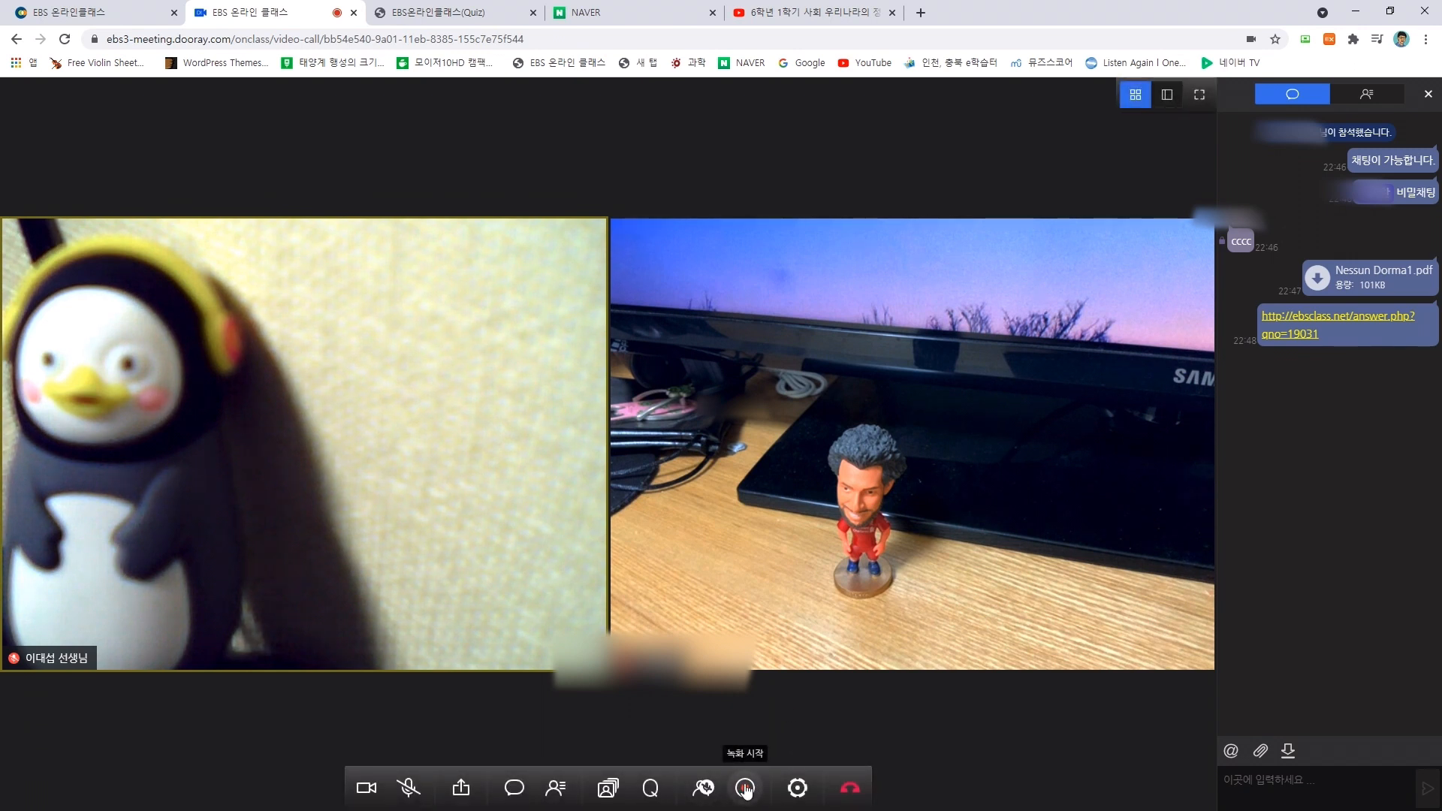
pyautogui.click(797, 788)
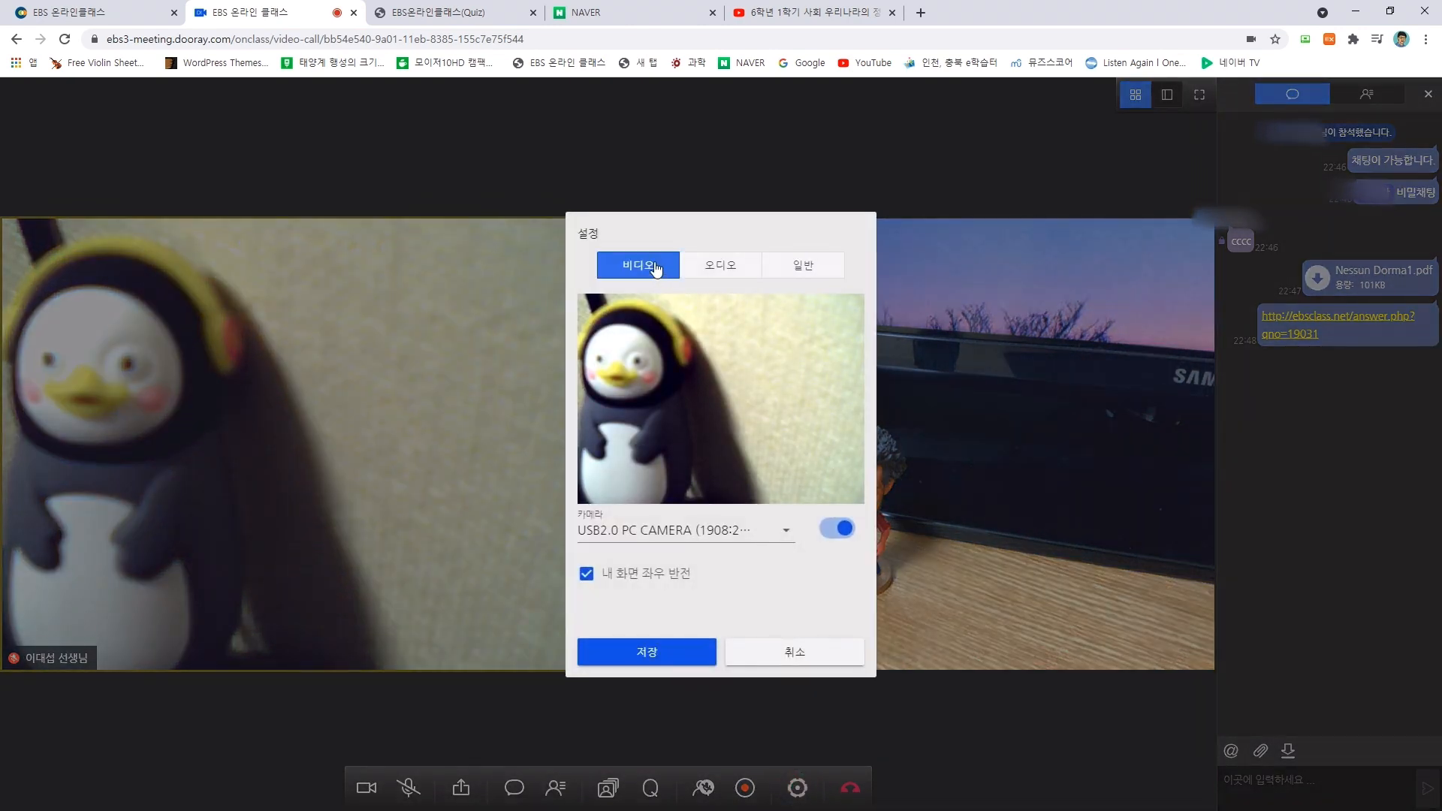
pyautogui.click(839, 530)
pyautogui.click(839, 530)
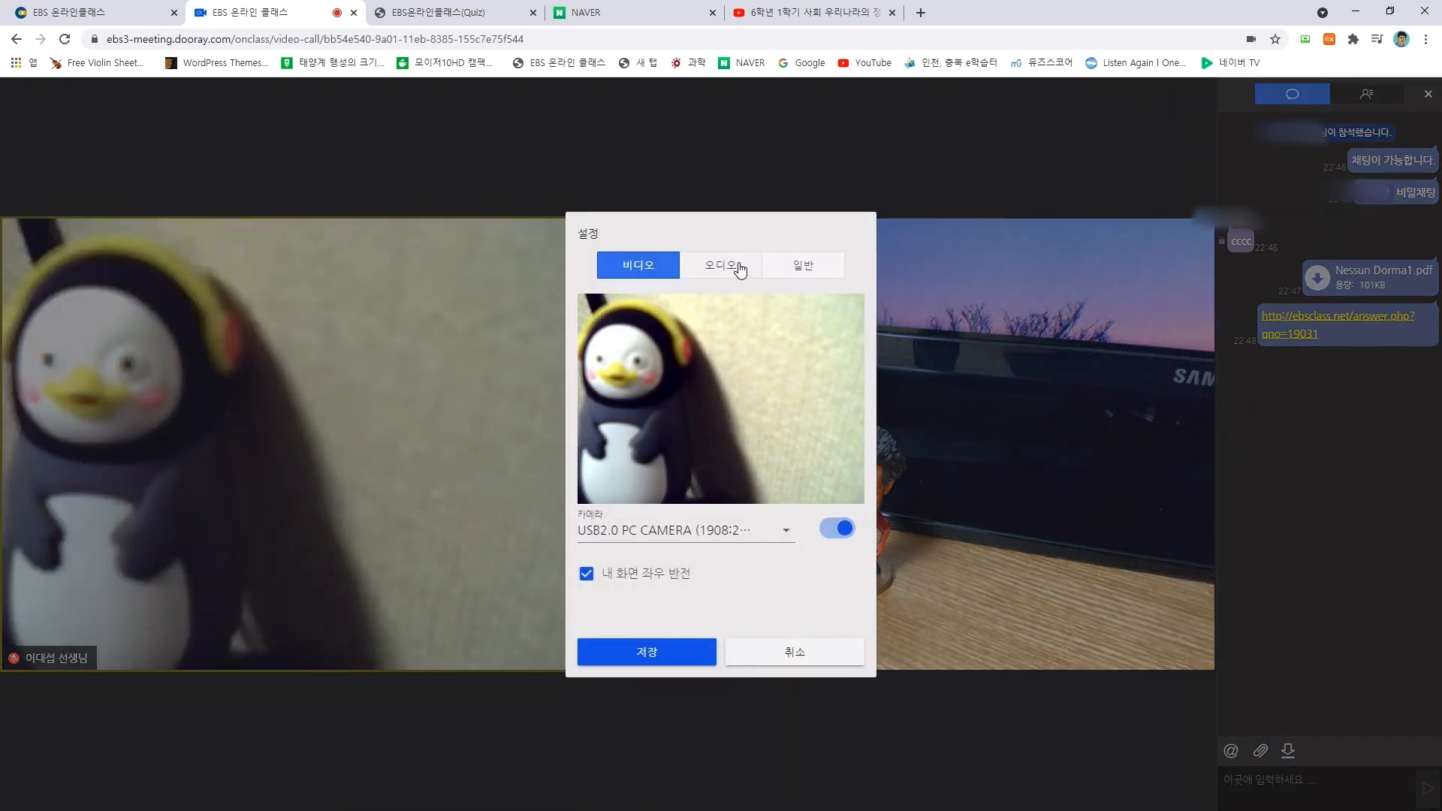
pyautogui.click(740, 269)
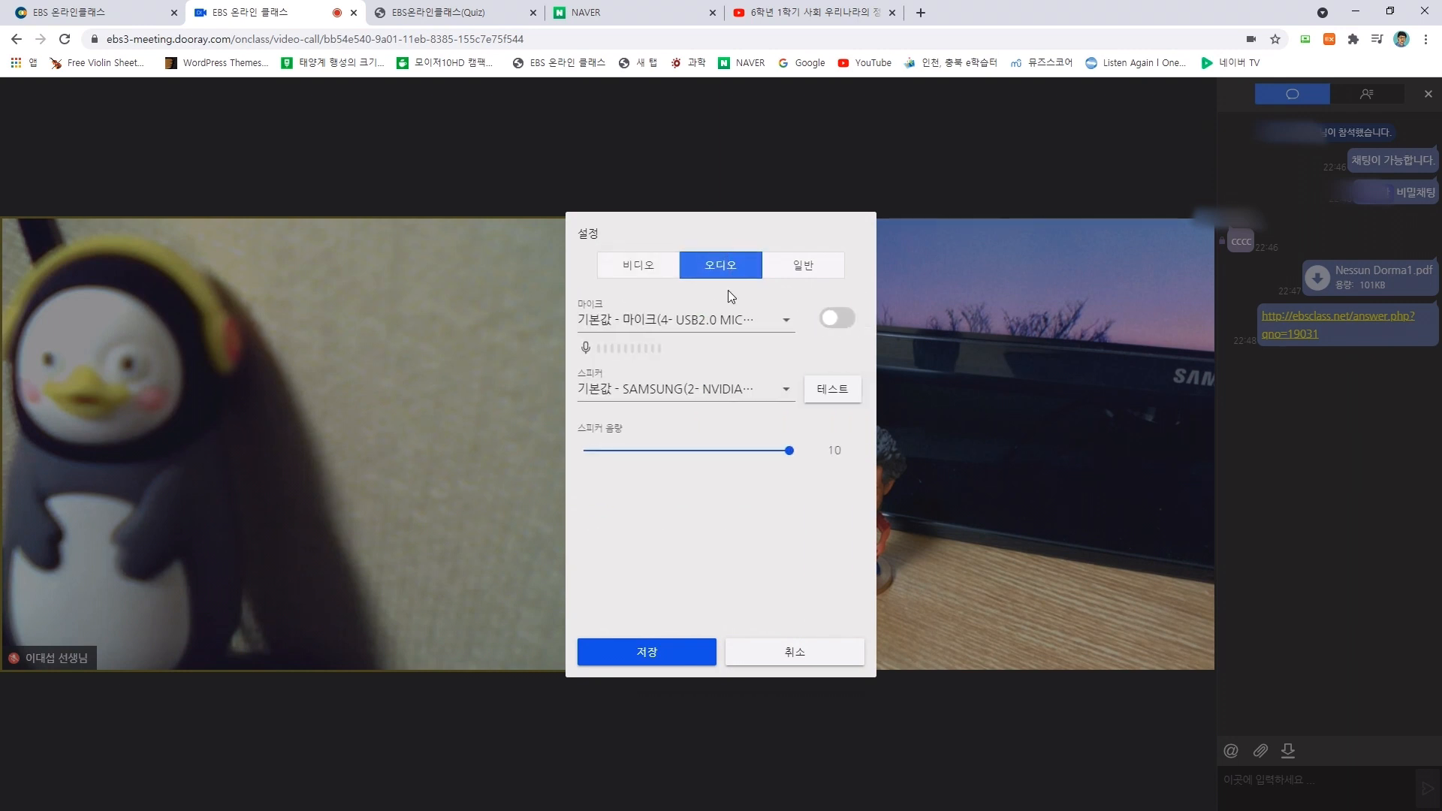
pyautogui.click(836, 310)
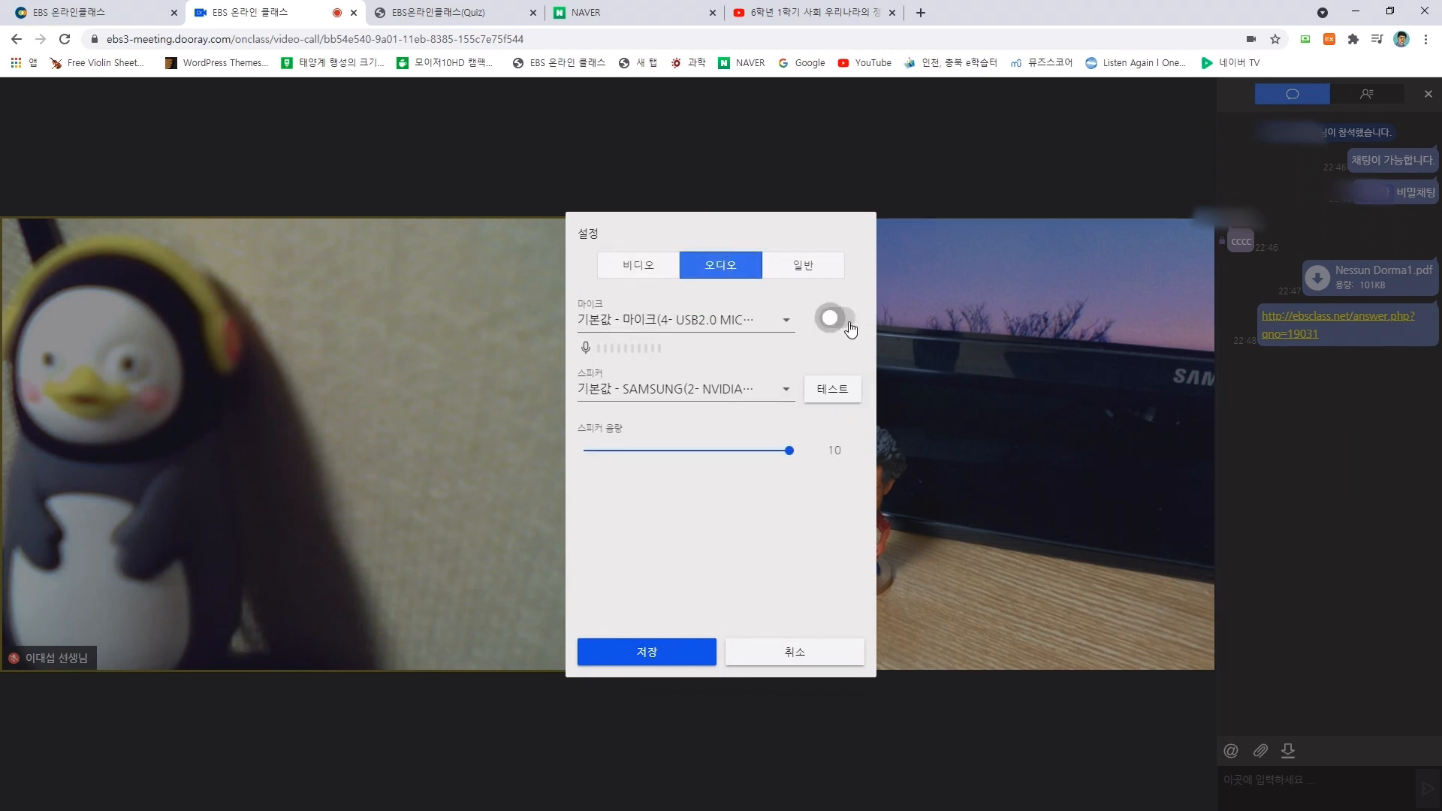
pyautogui.click(805, 267)
pyautogui.click(653, 269)
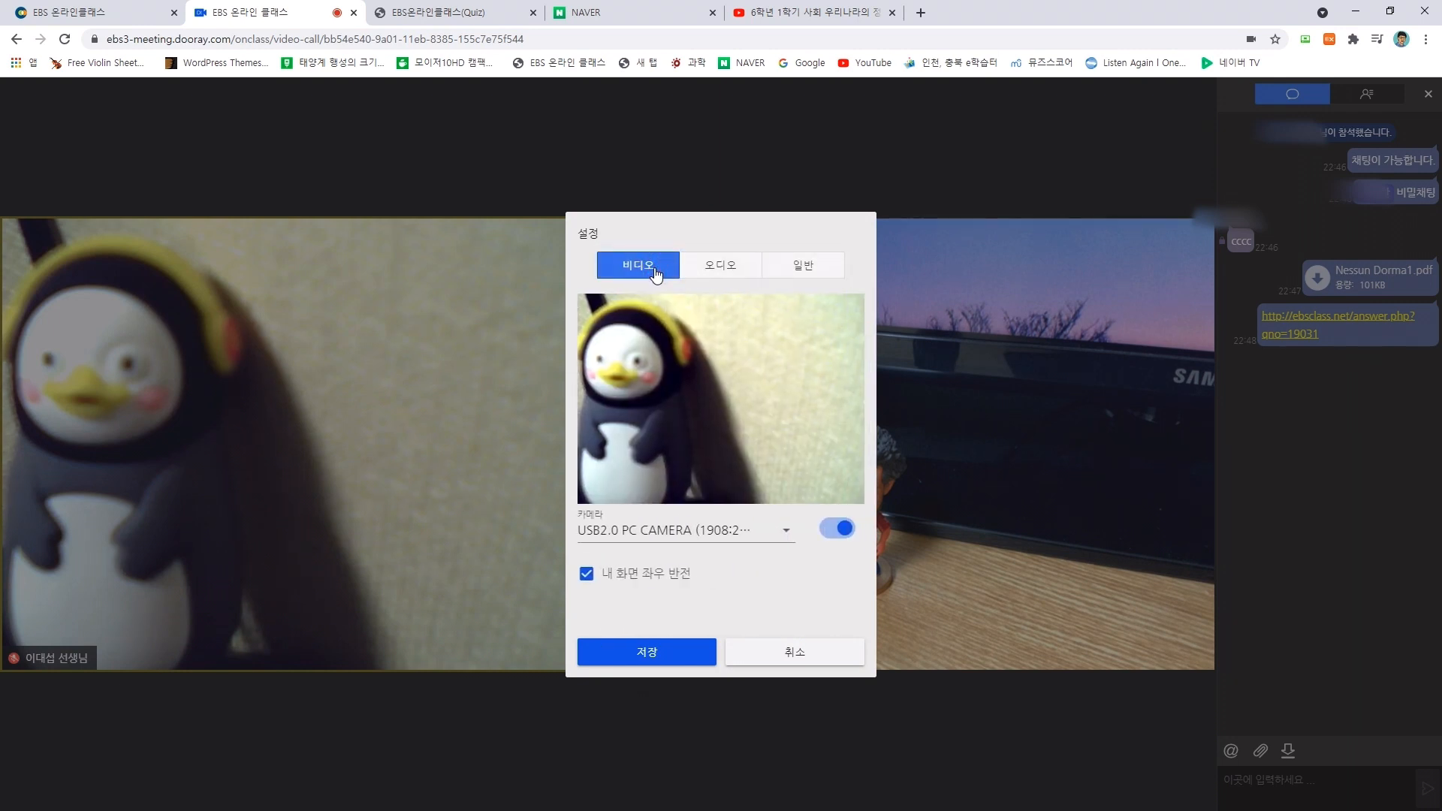
# Step: Switch the 내 화면 좌우 반전 option off and on, leave it enabled, and save the video settings
pyautogui.click(586, 574)
pyautogui.click(587, 573)
pyautogui.click(587, 573)
pyautogui.click(587, 574)
pyautogui.click(587, 575)
pyautogui.click(587, 576)
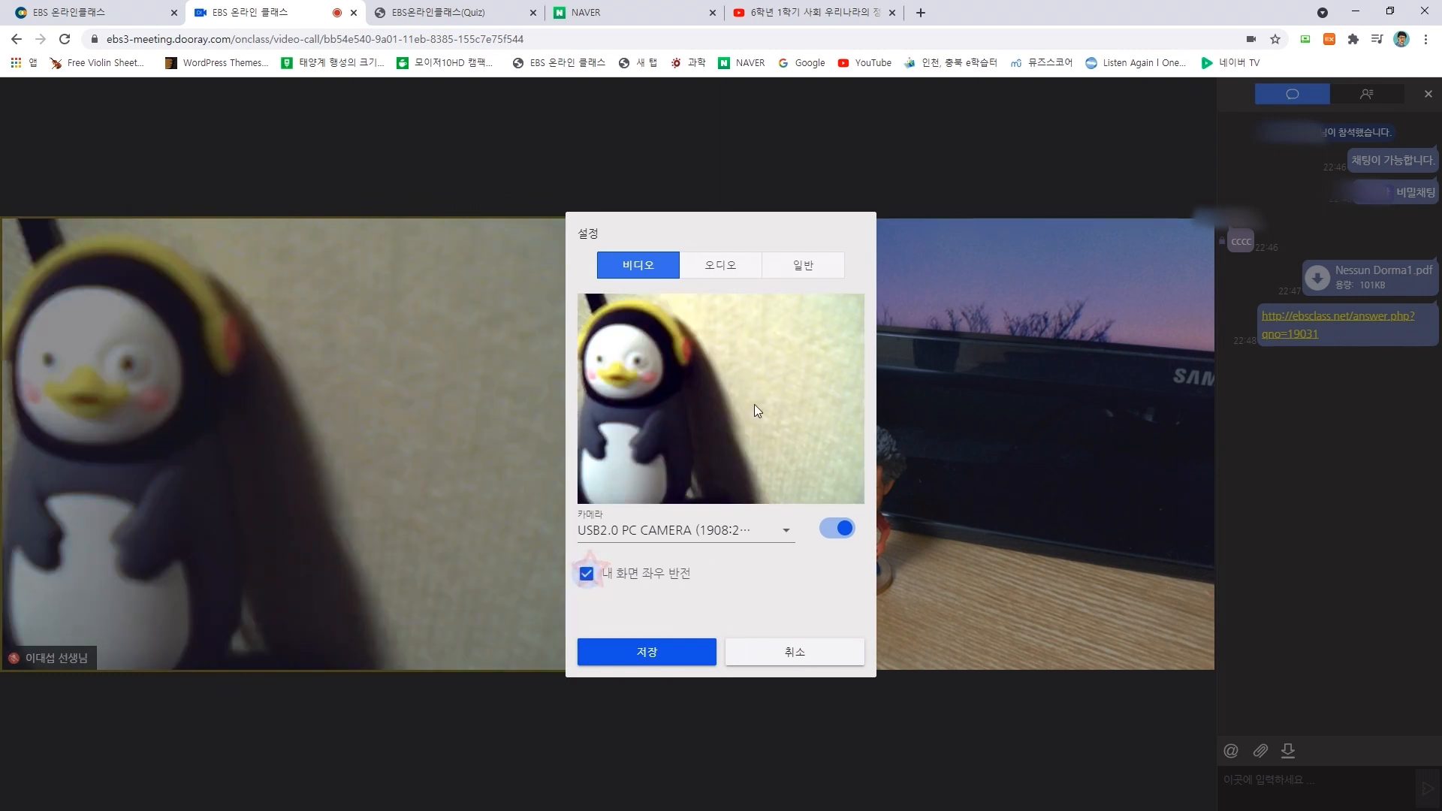
pyautogui.click(673, 667)
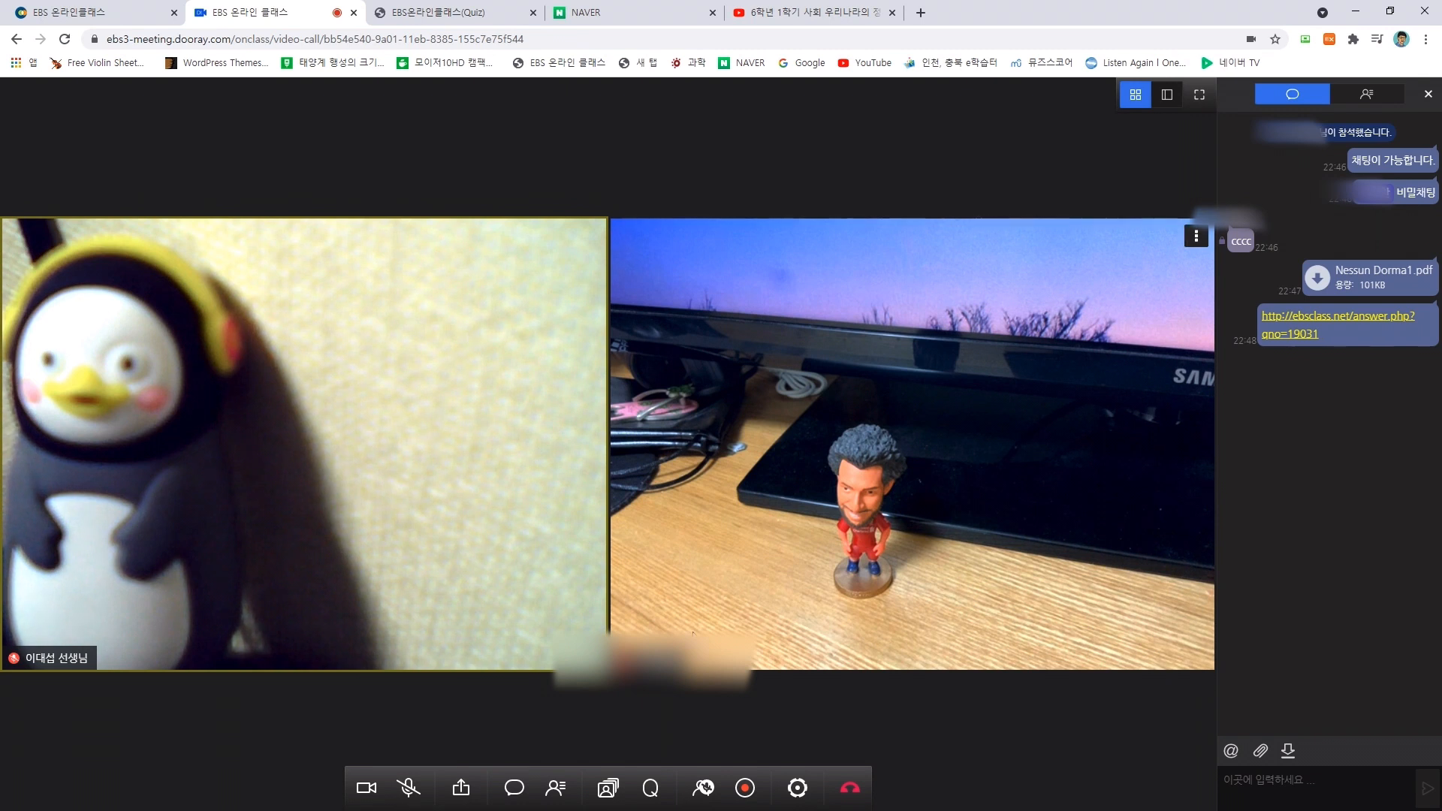
# Step: End the live class for all students with 수업 종료 and confirm it
pyautogui.click(857, 799)
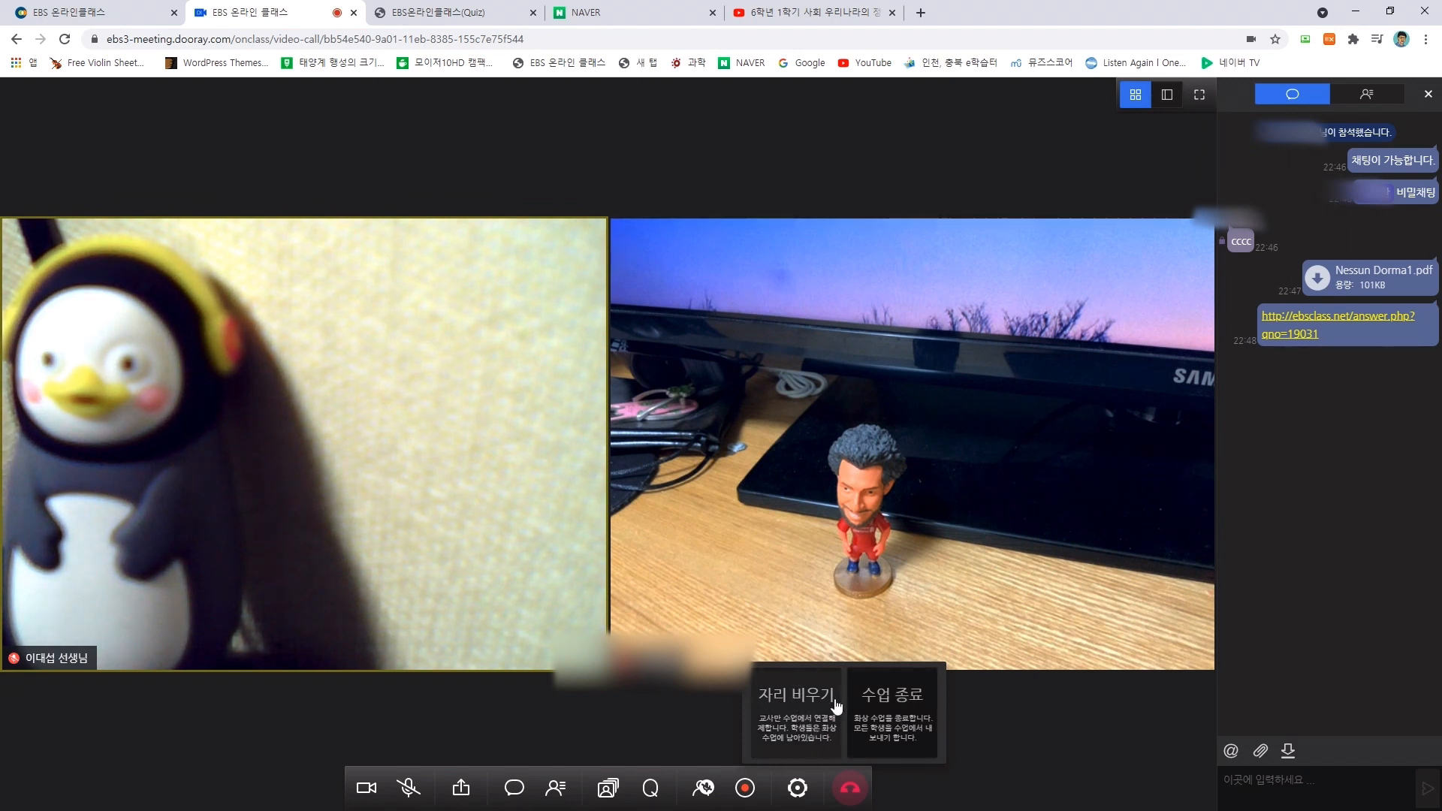
pyautogui.click(893, 722)
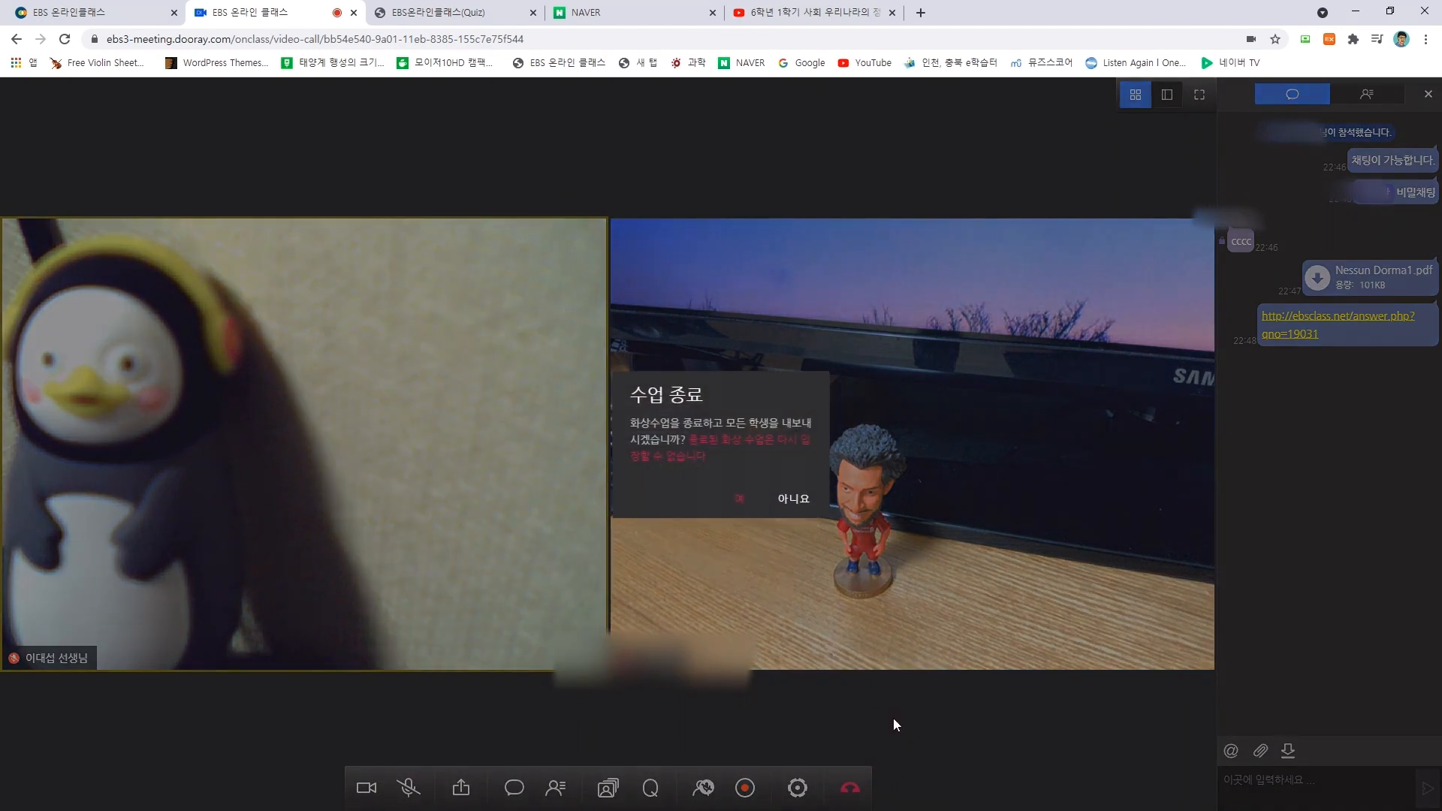
pyautogui.click(740, 500)
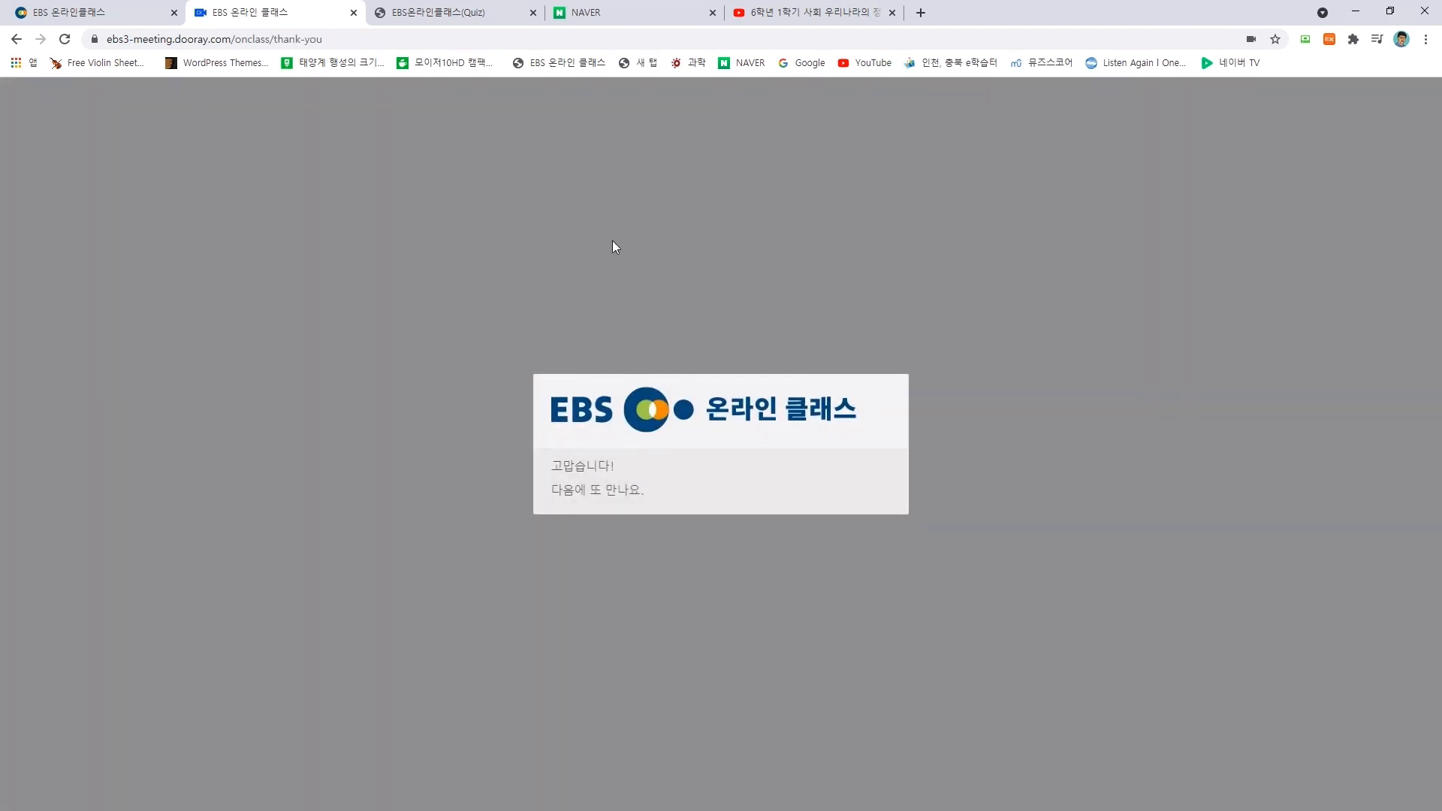
# Step: Return to the class home page and try to re-enter the ended 샘플 세 번째 video class
pyautogui.click(421, 12)
pyautogui.click(128, 15)
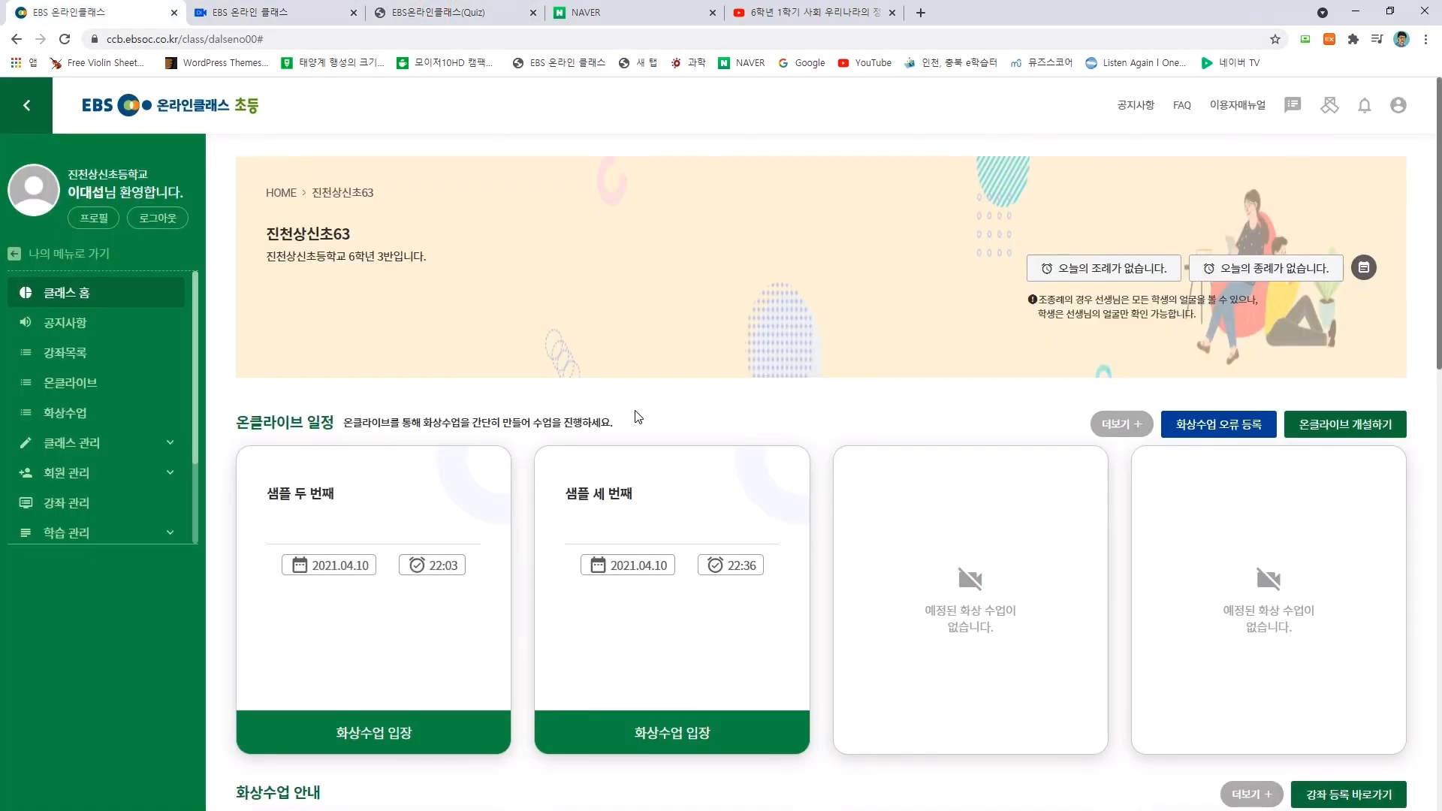
pyautogui.scroll(-2, 673, 418)
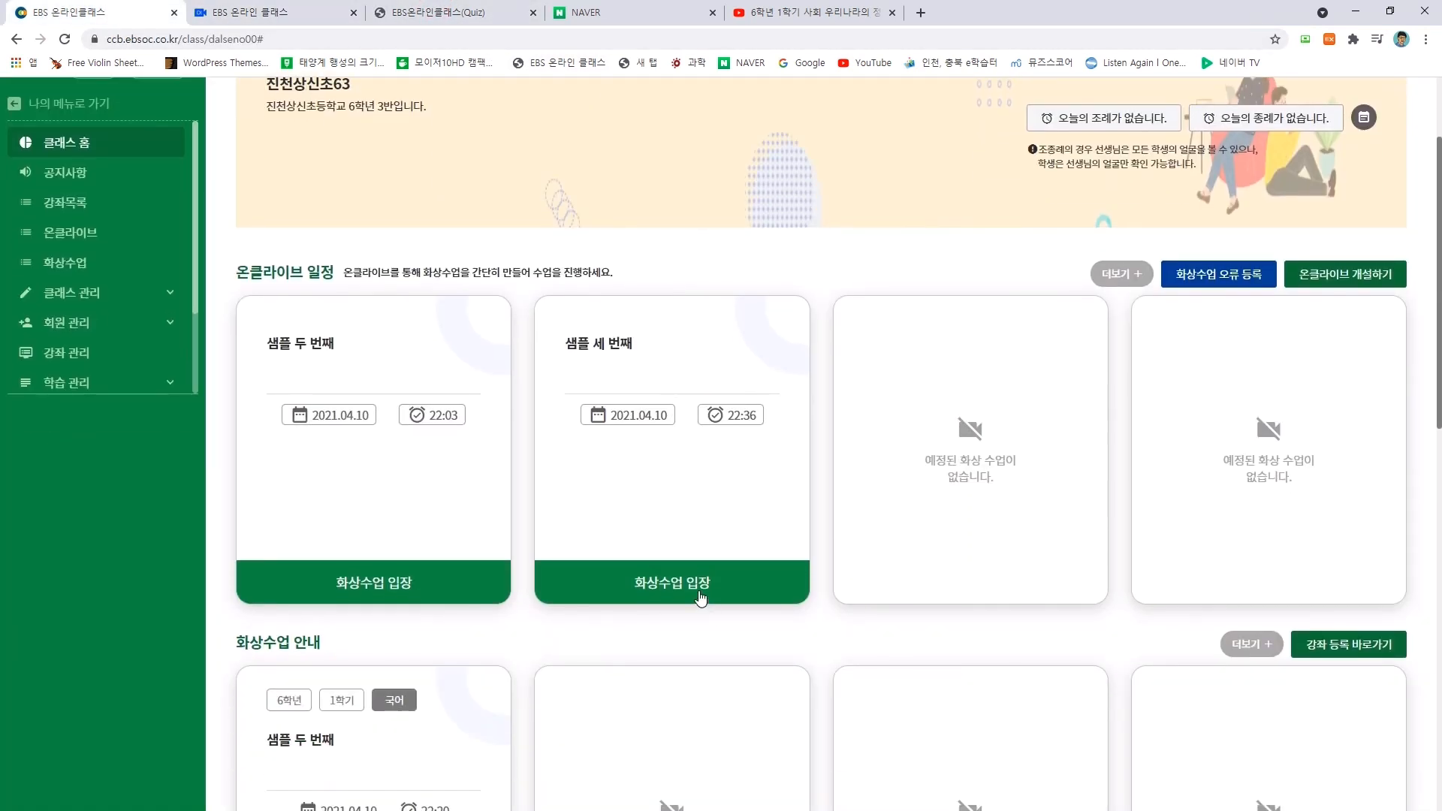
pyautogui.click(700, 599)
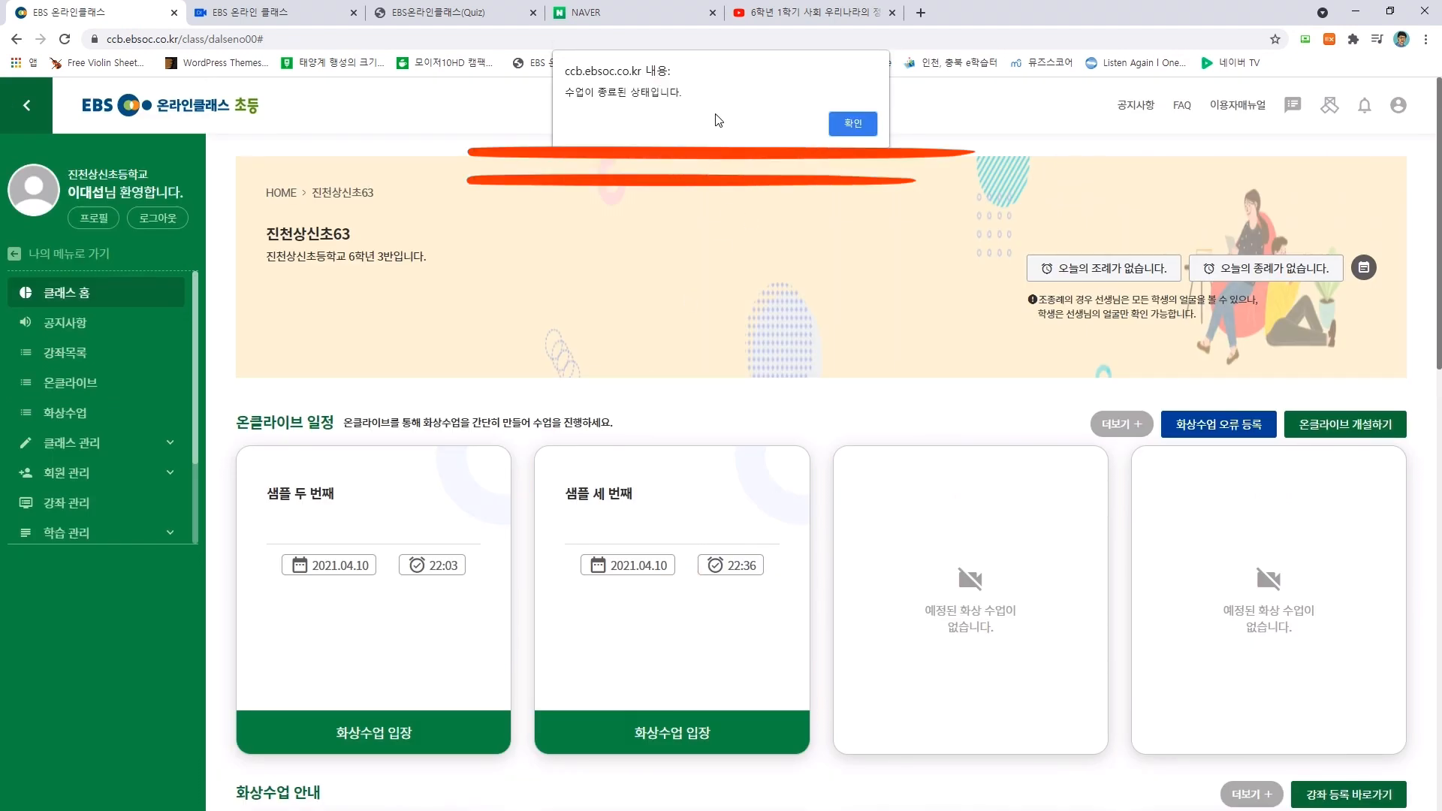
# Step: Dismiss the ended-class notice and open the course management page from the 화상수업 안내 section with 강좌 등록 바로가기
pyautogui.click(861, 123)
pyautogui.scroll(-5, 770, 371)
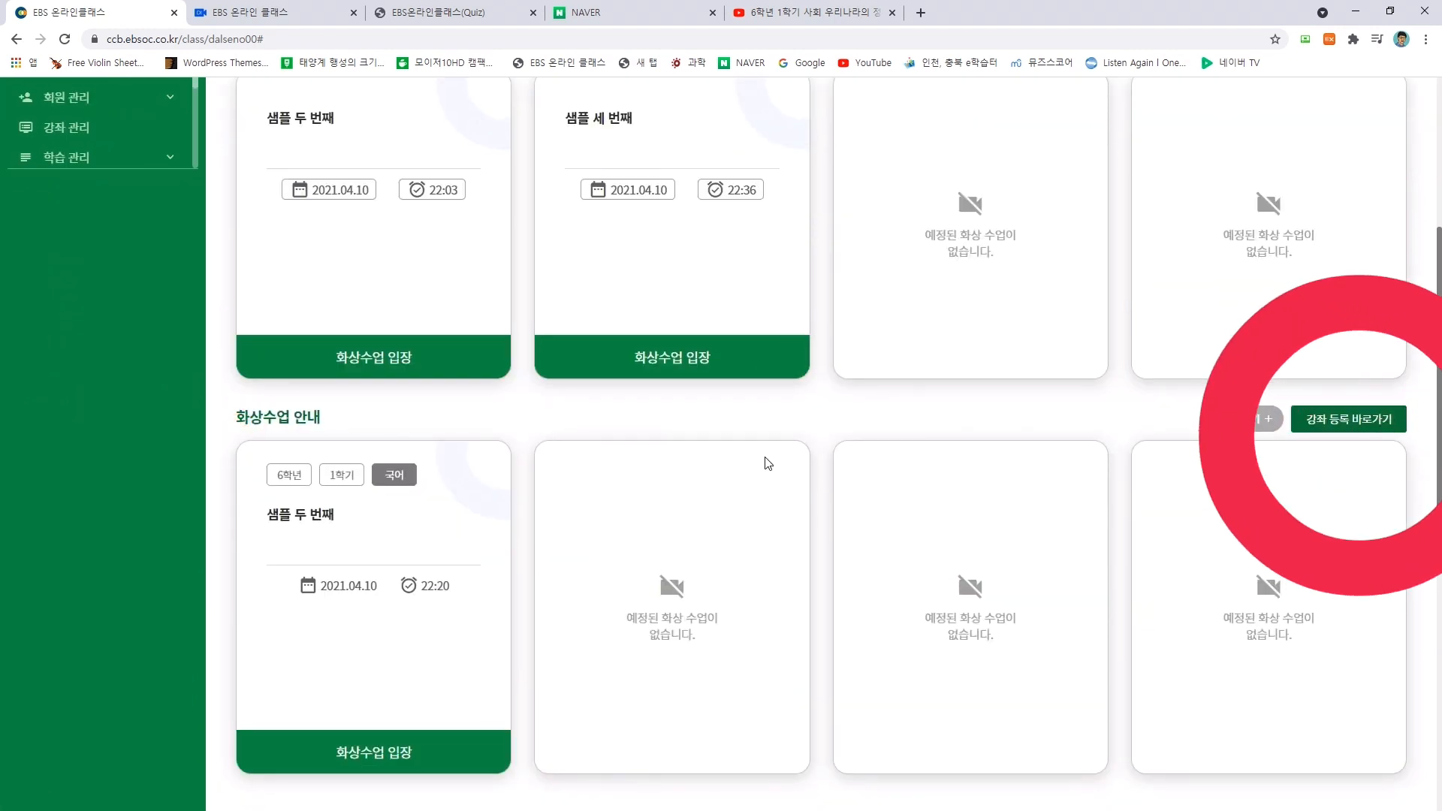
pyautogui.scroll(1, 767, 463)
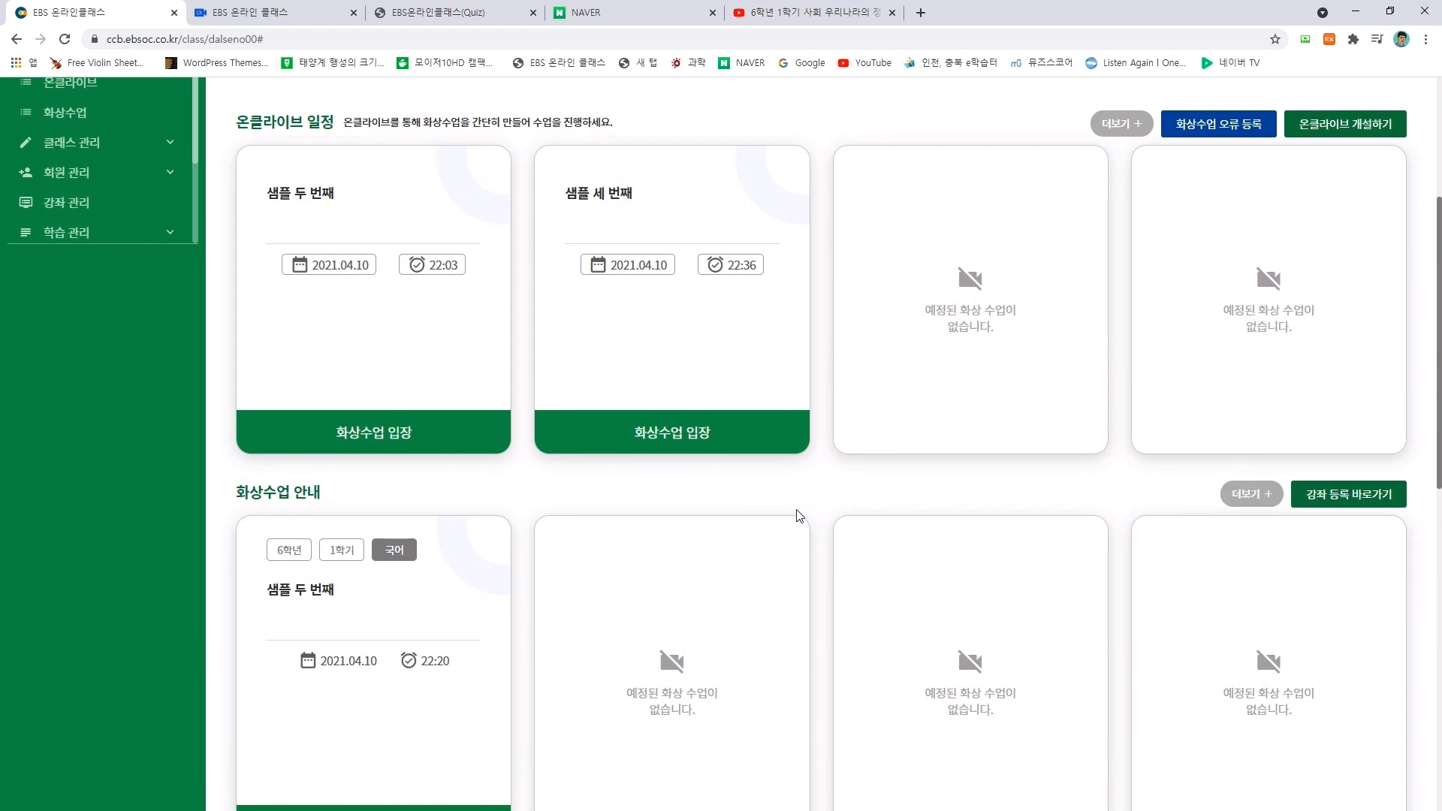
pyautogui.scroll(-1, 799, 512)
pyautogui.click(1376, 416)
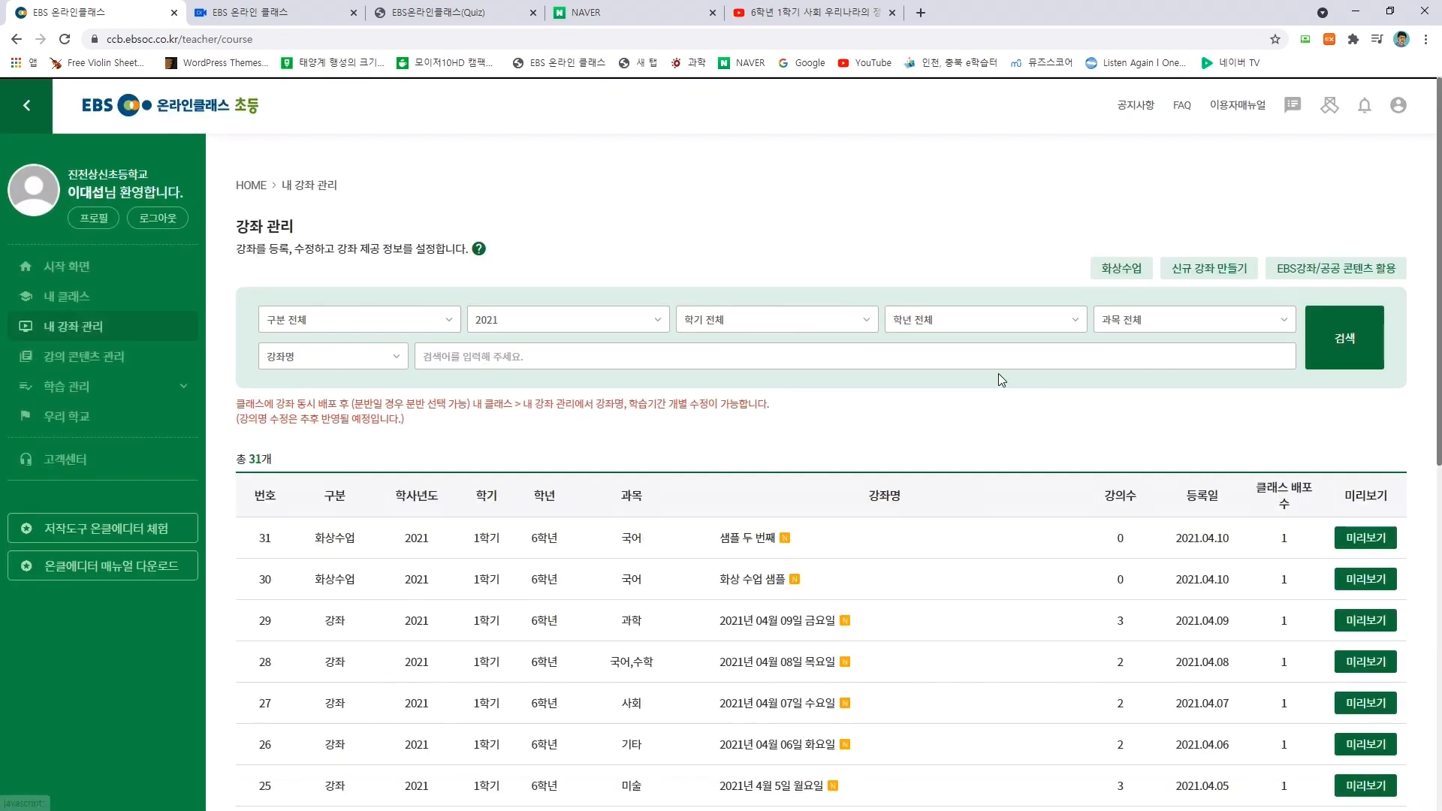
pyautogui.scroll(-4, 1192, 331)
pyautogui.scroll(4, 1193, 331)
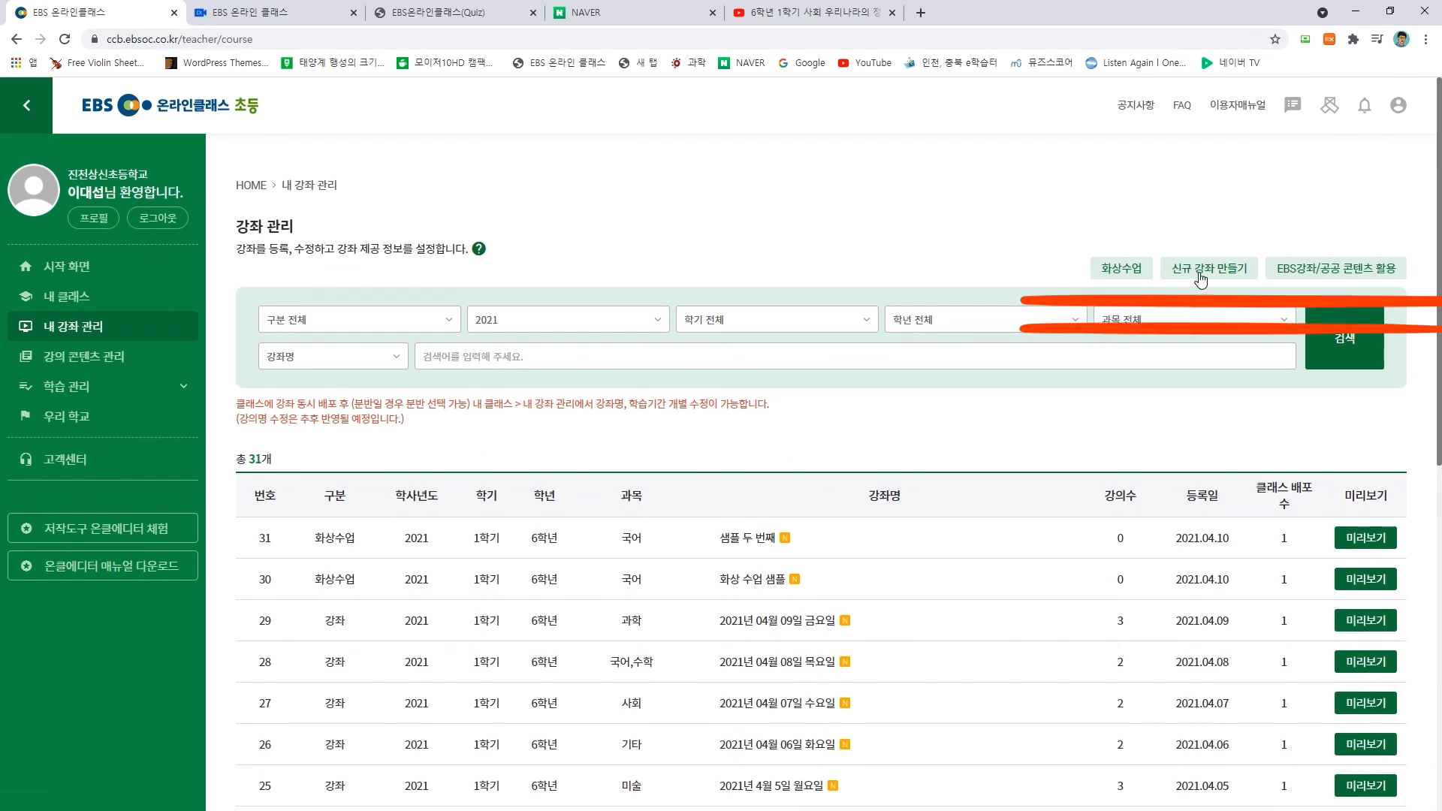
# Step: View the 신규 강좌 만들기 registration form and return to the course list
pyautogui.click(1200, 277)
pyautogui.scroll(-2, 740, 409)
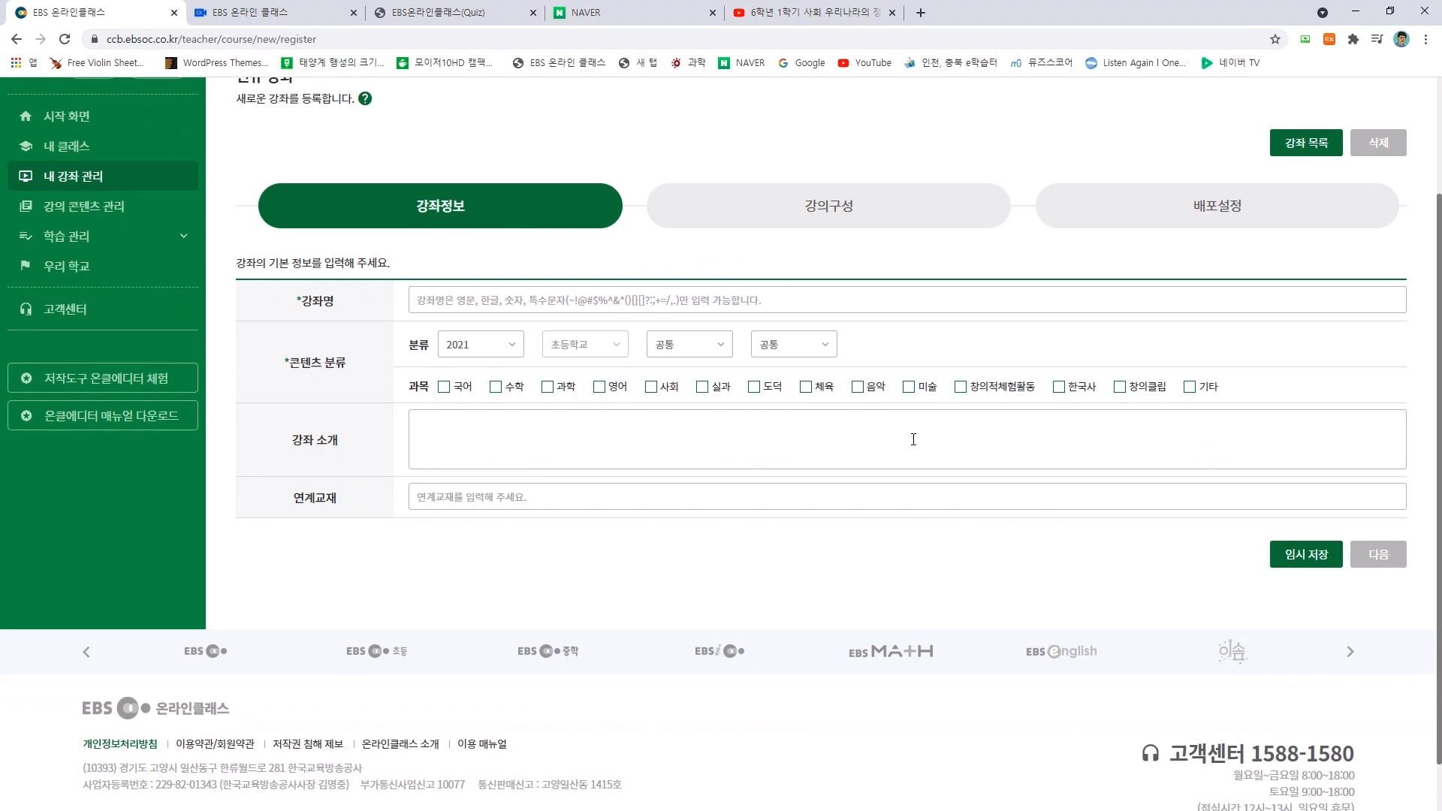
pyautogui.click(16, 39)
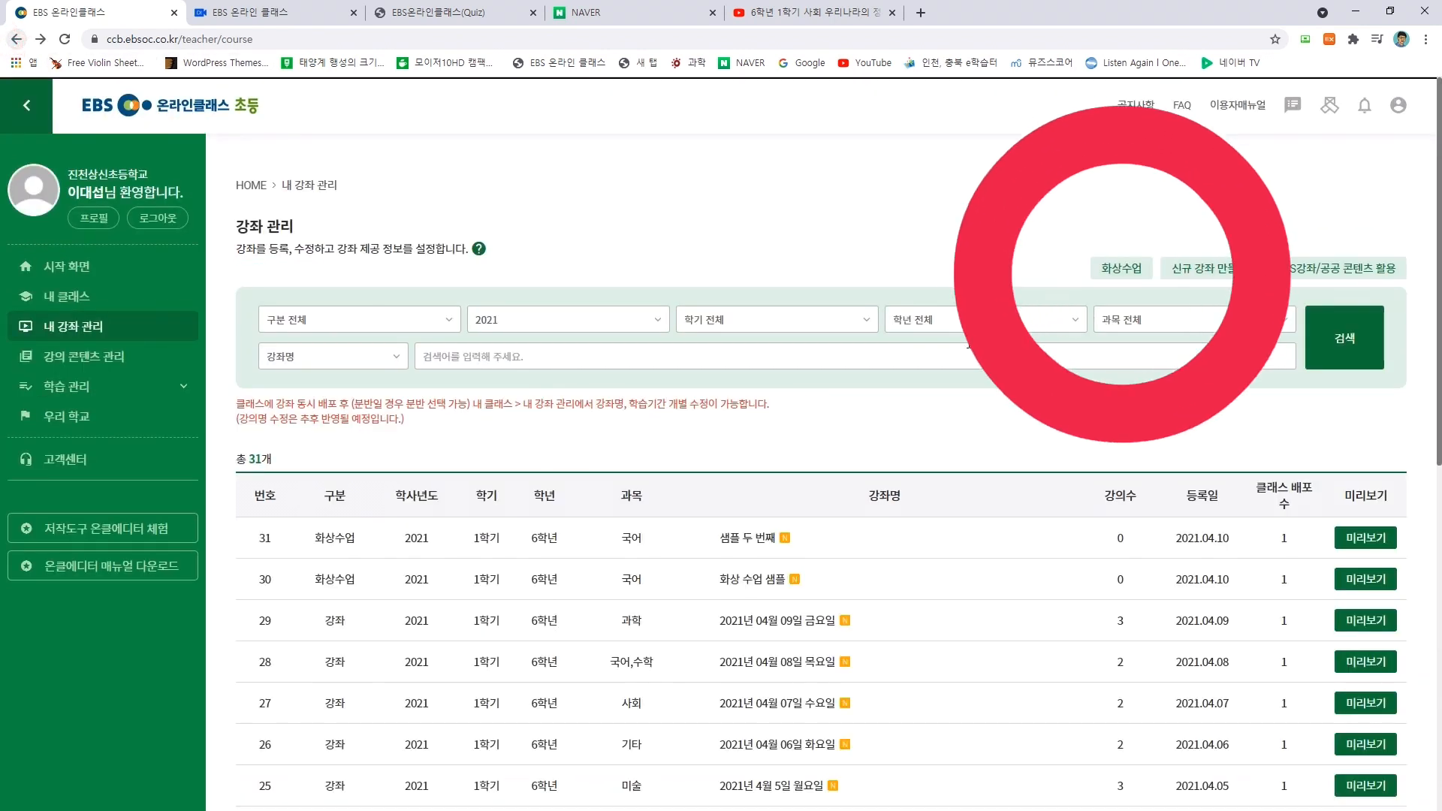
# Step: Start a new 화상수업 lecture named "화상 수업 샘플" with "." as its introduction
pyautogui.click(1119, 270)
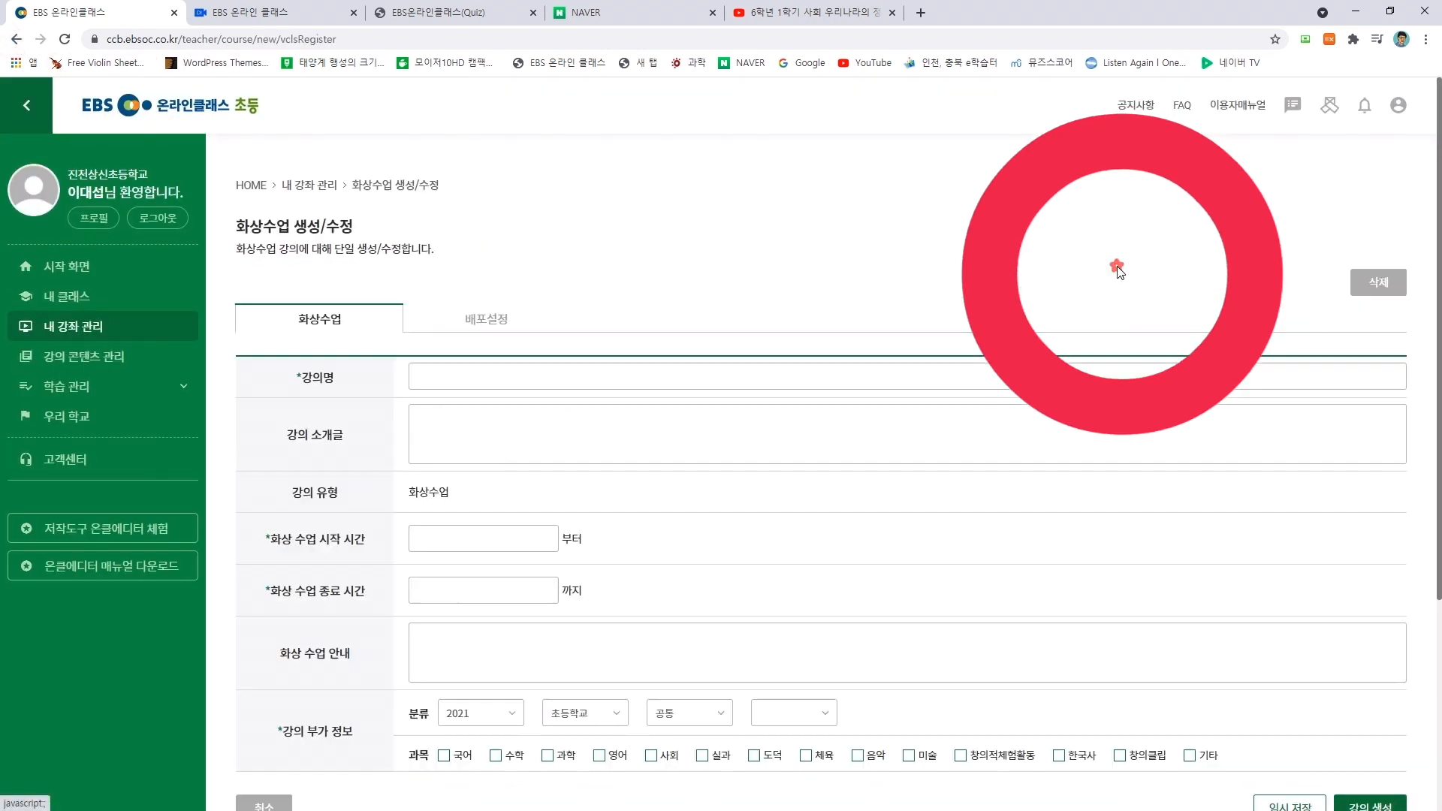
pyautogui.click(479, 375)
pyautogui.write('상 수업')
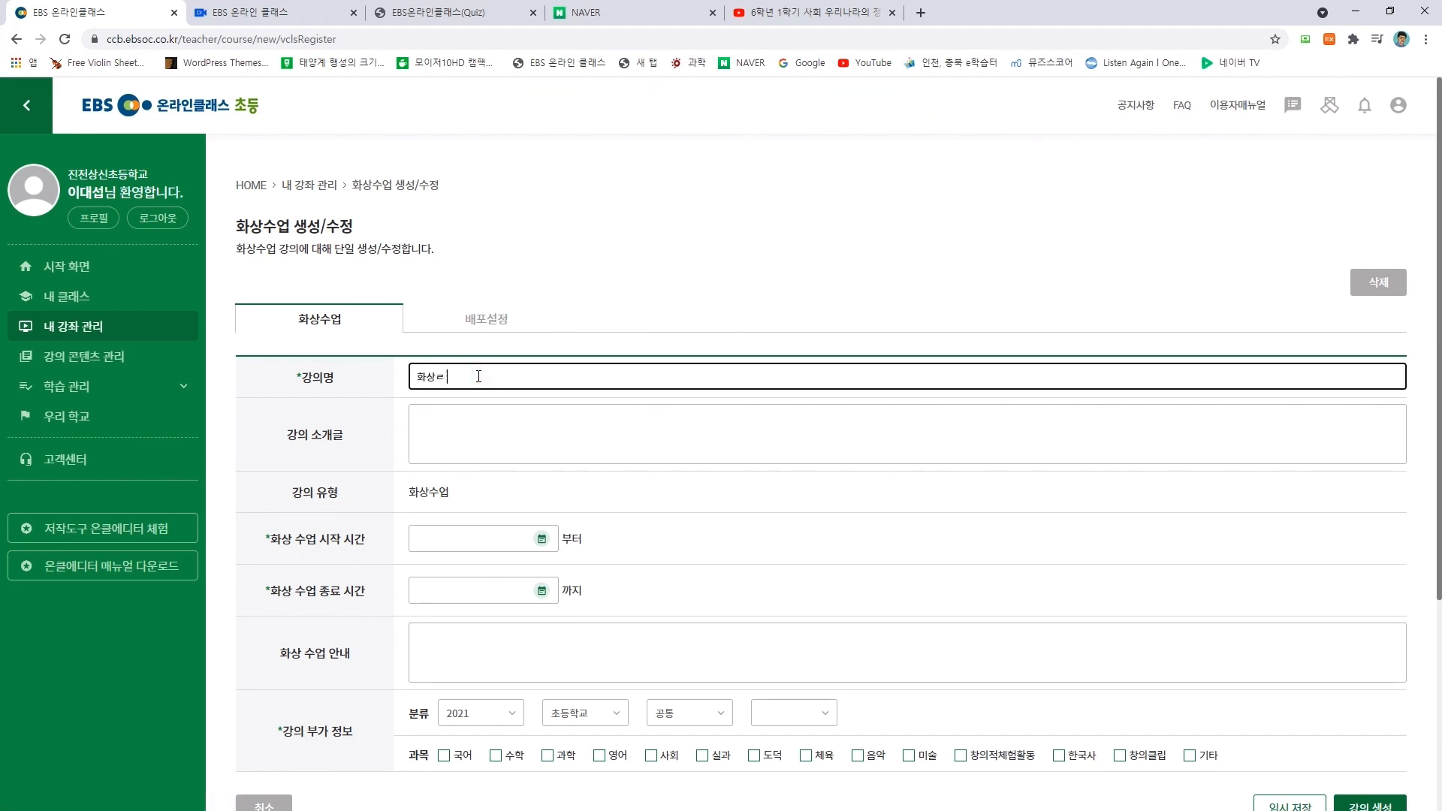
pyautogui.write(' 샘플')
pyautogui.click(468, 422)
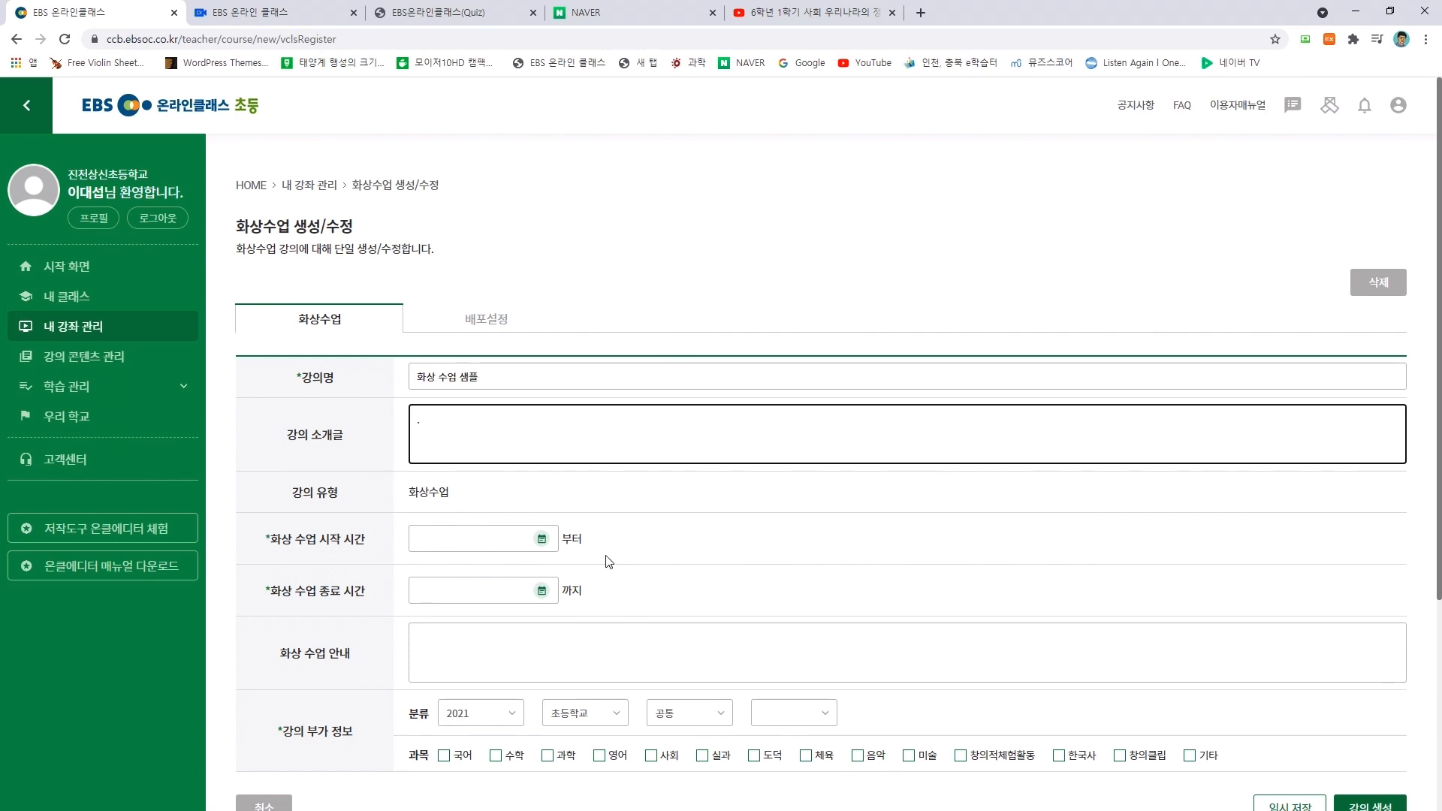
# Step: Set the video class start date to April 10, 2021 and enter "." as the 화상 수업 안내 text
pyautogui.click(538, 548)
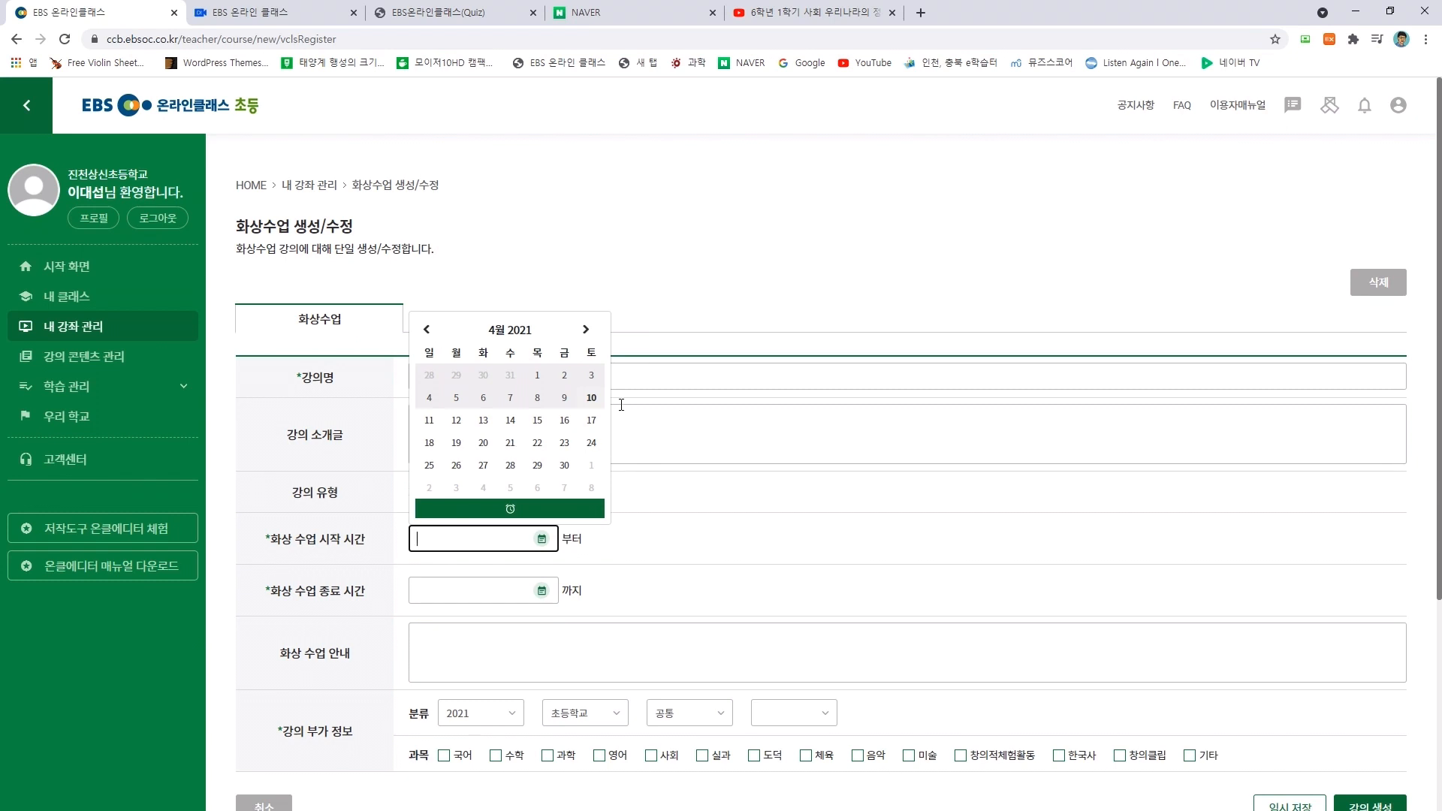
pyautogui.click(590, 399)
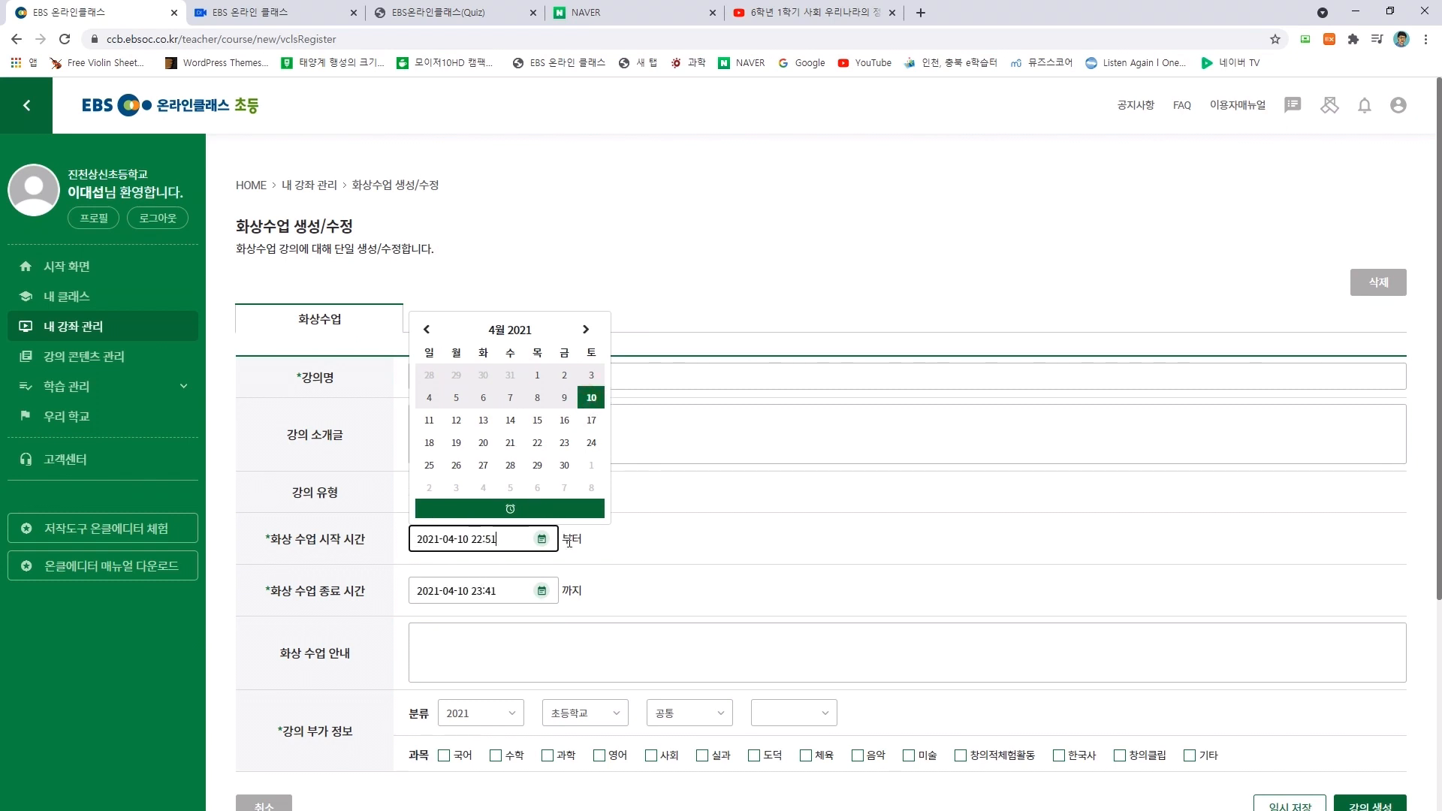
pyautogui.click(705, 522)
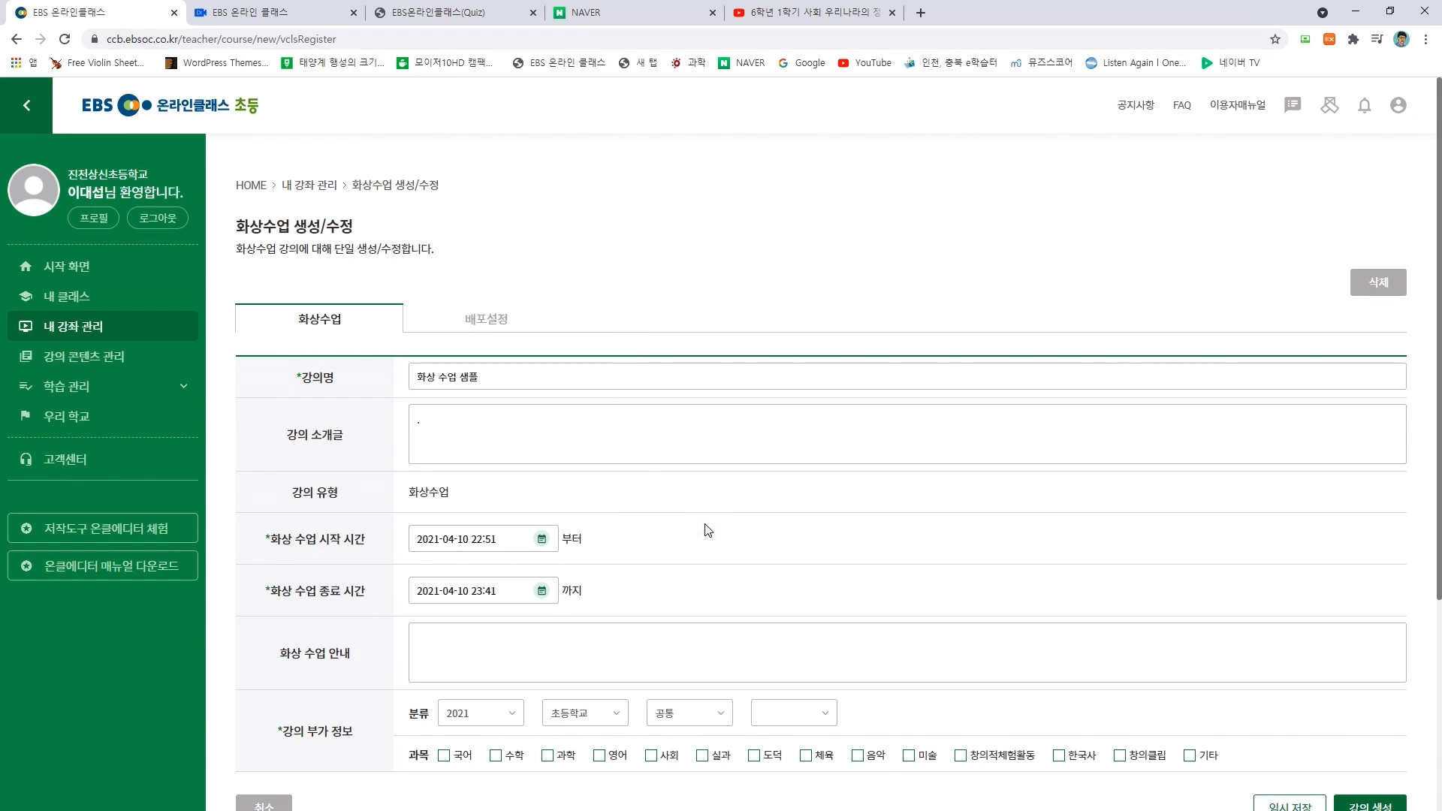
pyautogui.scroll(-3, 704, 526)
pyautogui.click(568, 425)
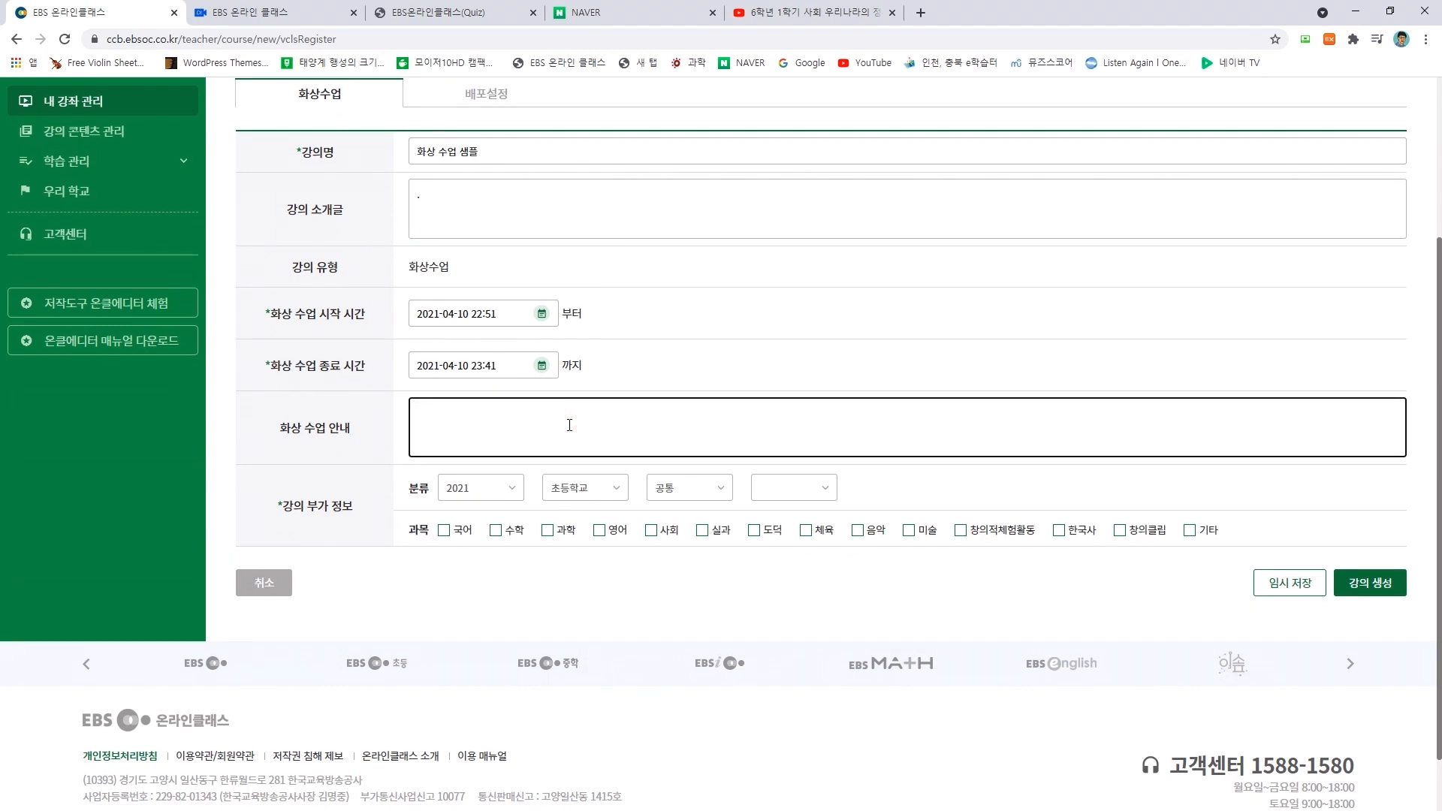
# Step: Classify the lecture as 6학년, 1학기 with 국어 as its subject
pyautogui.click(713, 489)
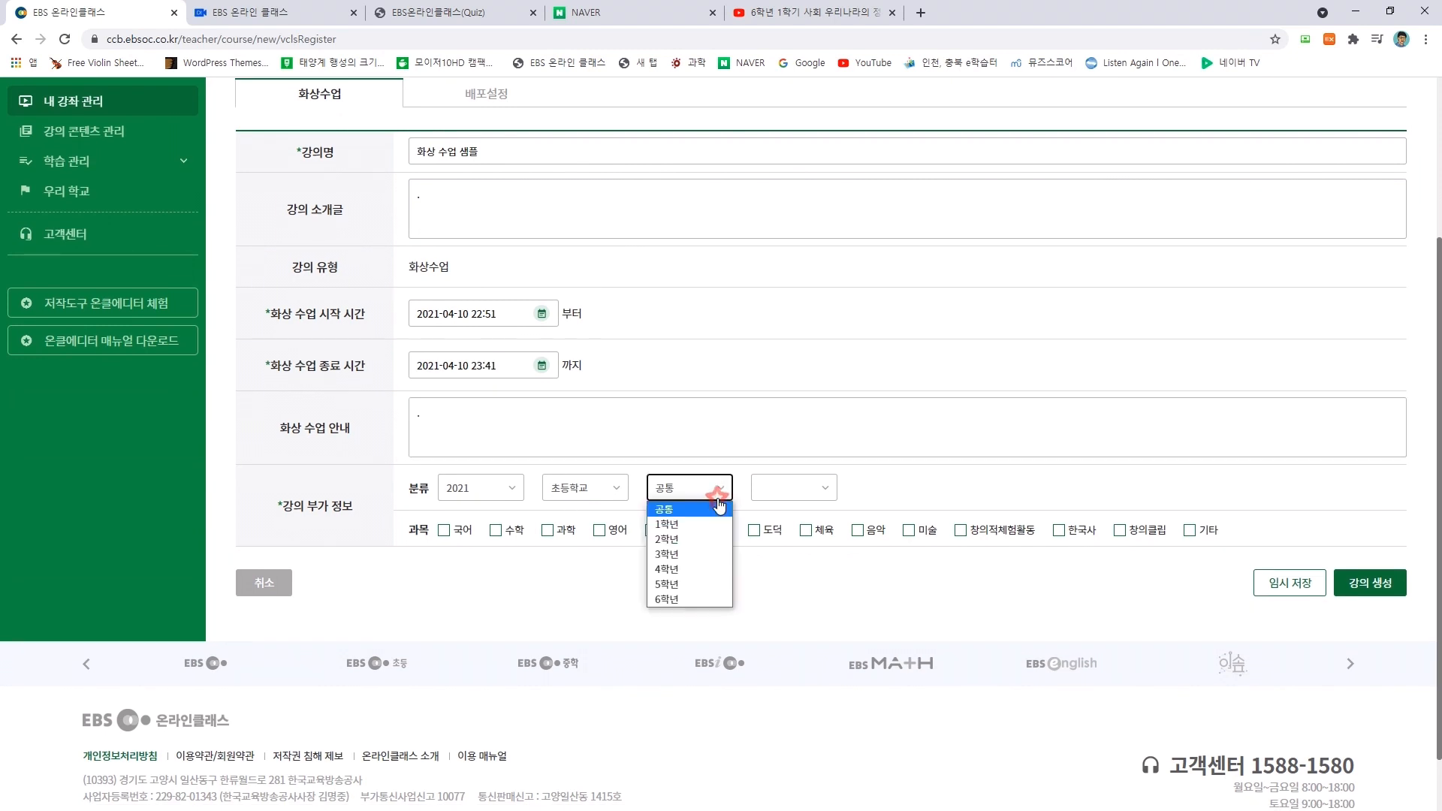
pyautogui.click(680, 596)
pyautogui.click(773, 488)
pyautogui.click(771, 528)
pyautogui.click(651, 564)
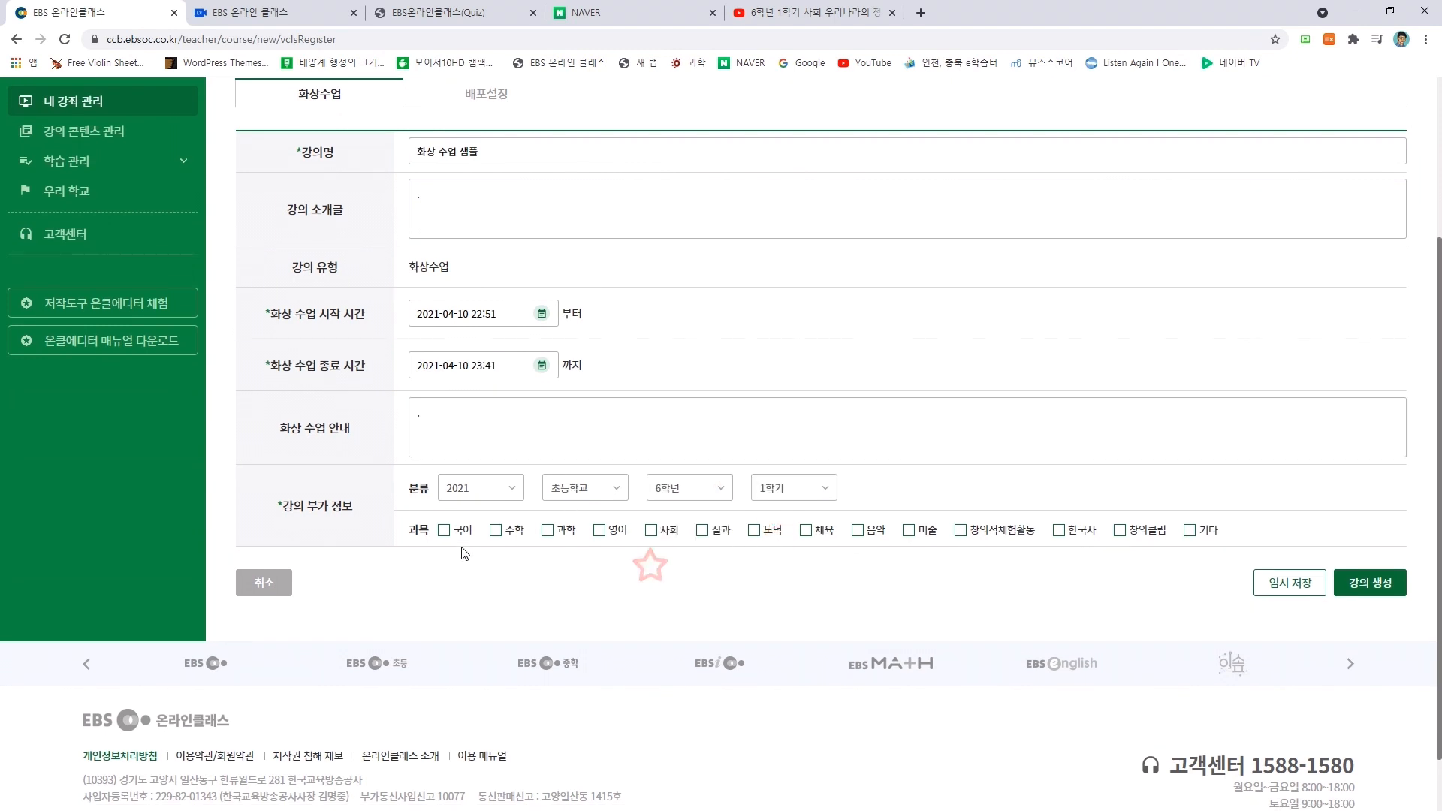
pyautogui.click(444, 530)
# Step: Create the video class lecture, confirm its creation, and continue to 배포설정
pyautogui.click(1366, 584)
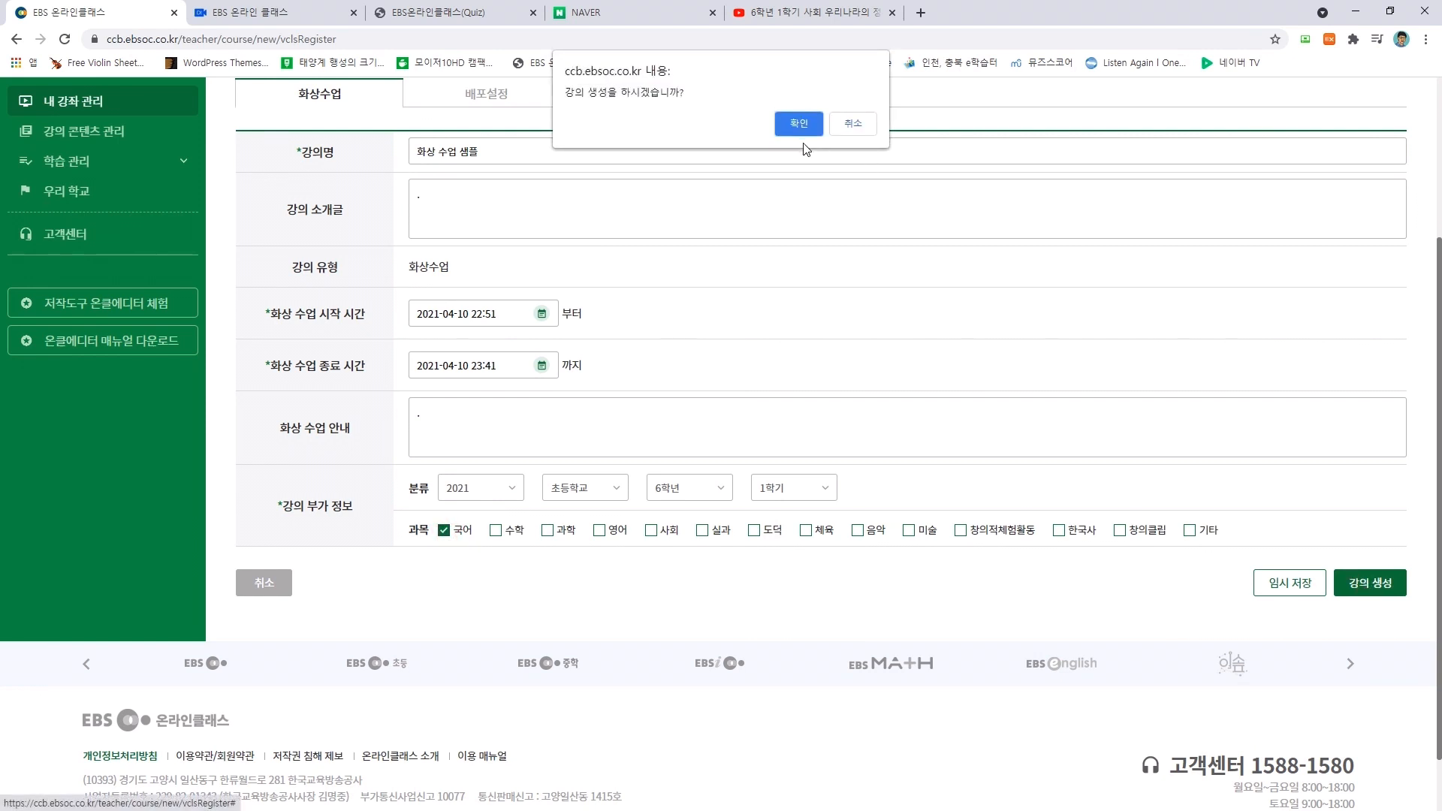
pyautogui.click(790, 124)
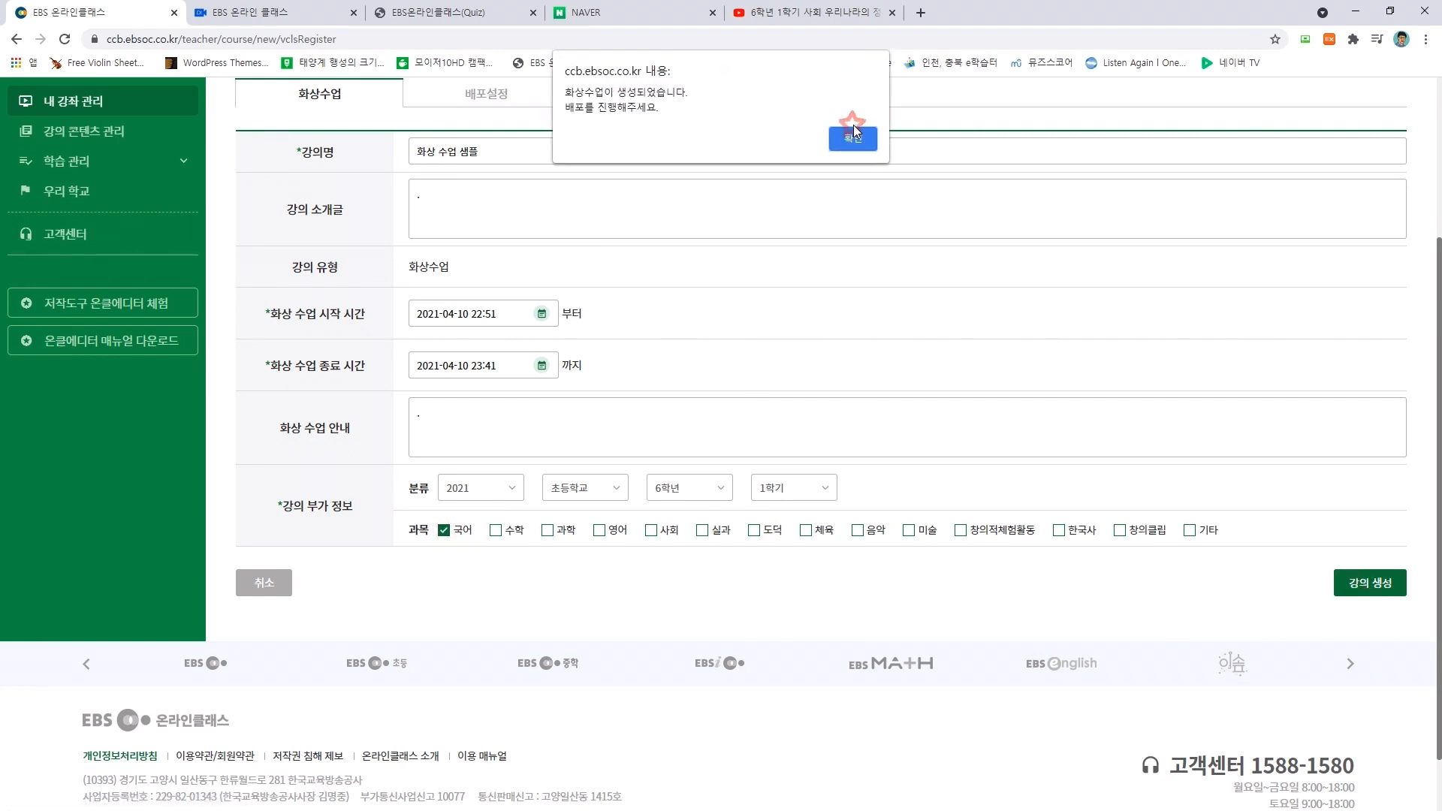
pyautogui.click(856, 129)
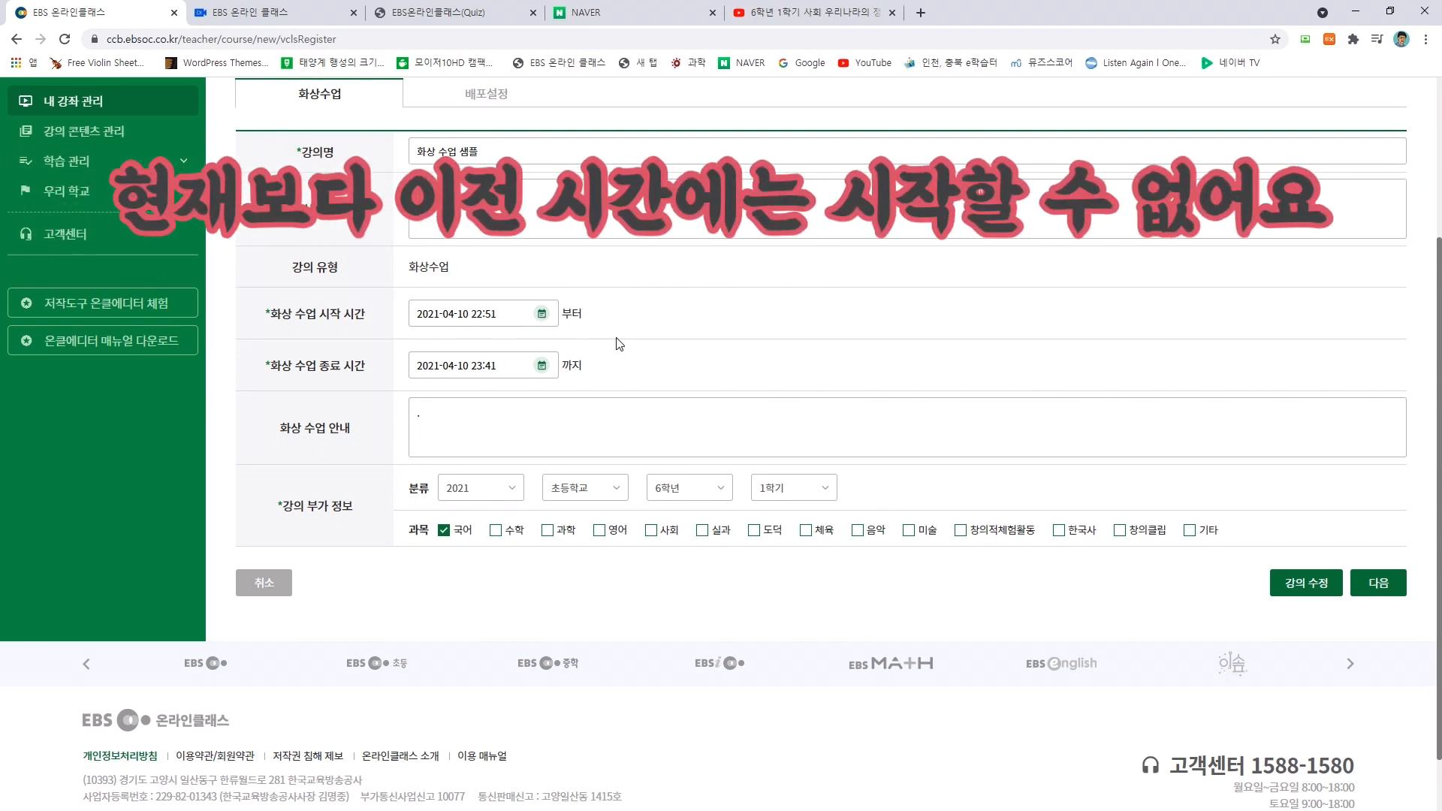
pyautogui.click(1379, 583)
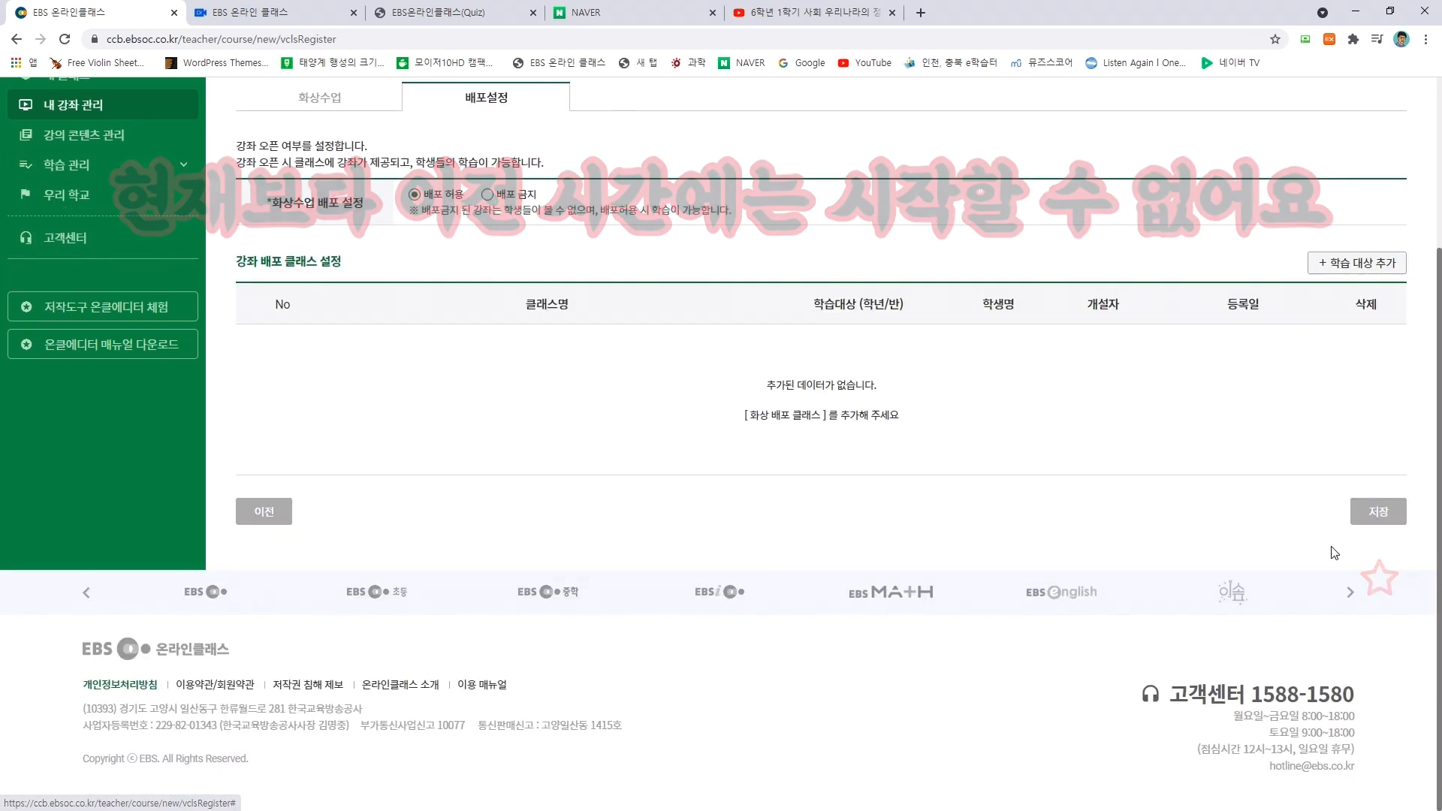
# Step: Add all students of the class 진천상신초63 as the lecture's distribution target and confirm the addition
pyautogui.click(1352, 262)
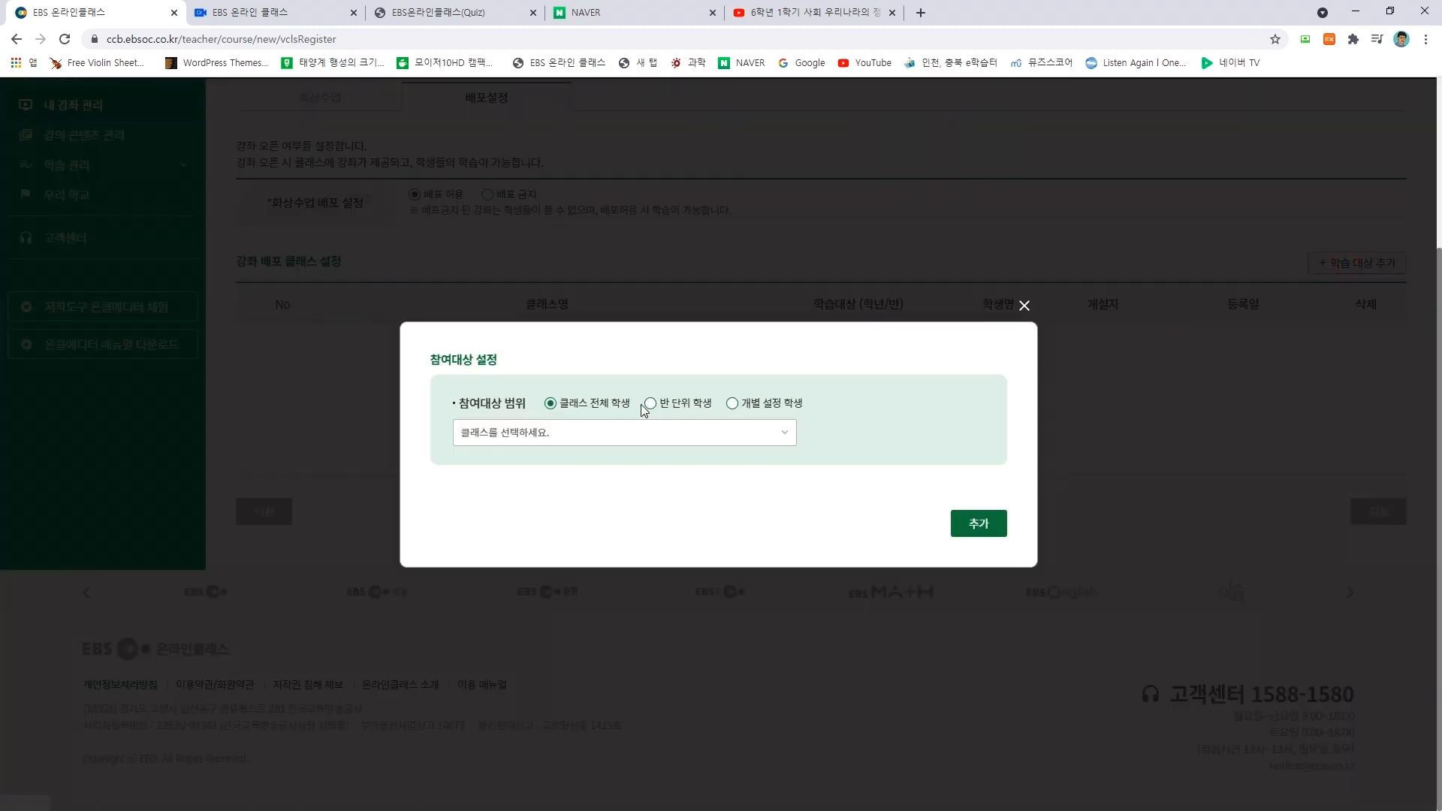
pyautogui.click(584, 434)
pyautogui.click(555, 470)
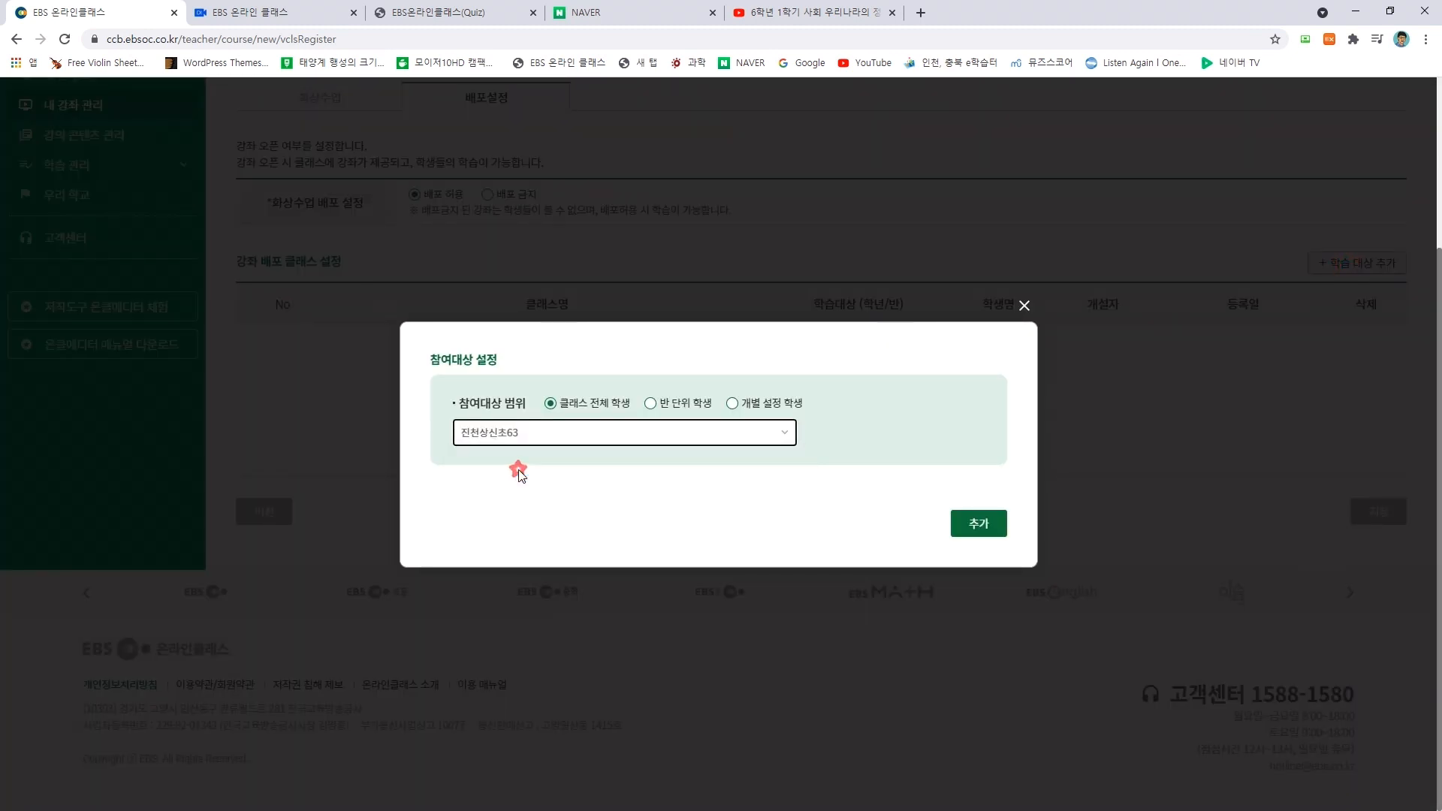
pyautogui.click(990, 527)
pyautogui.click(853, 121)
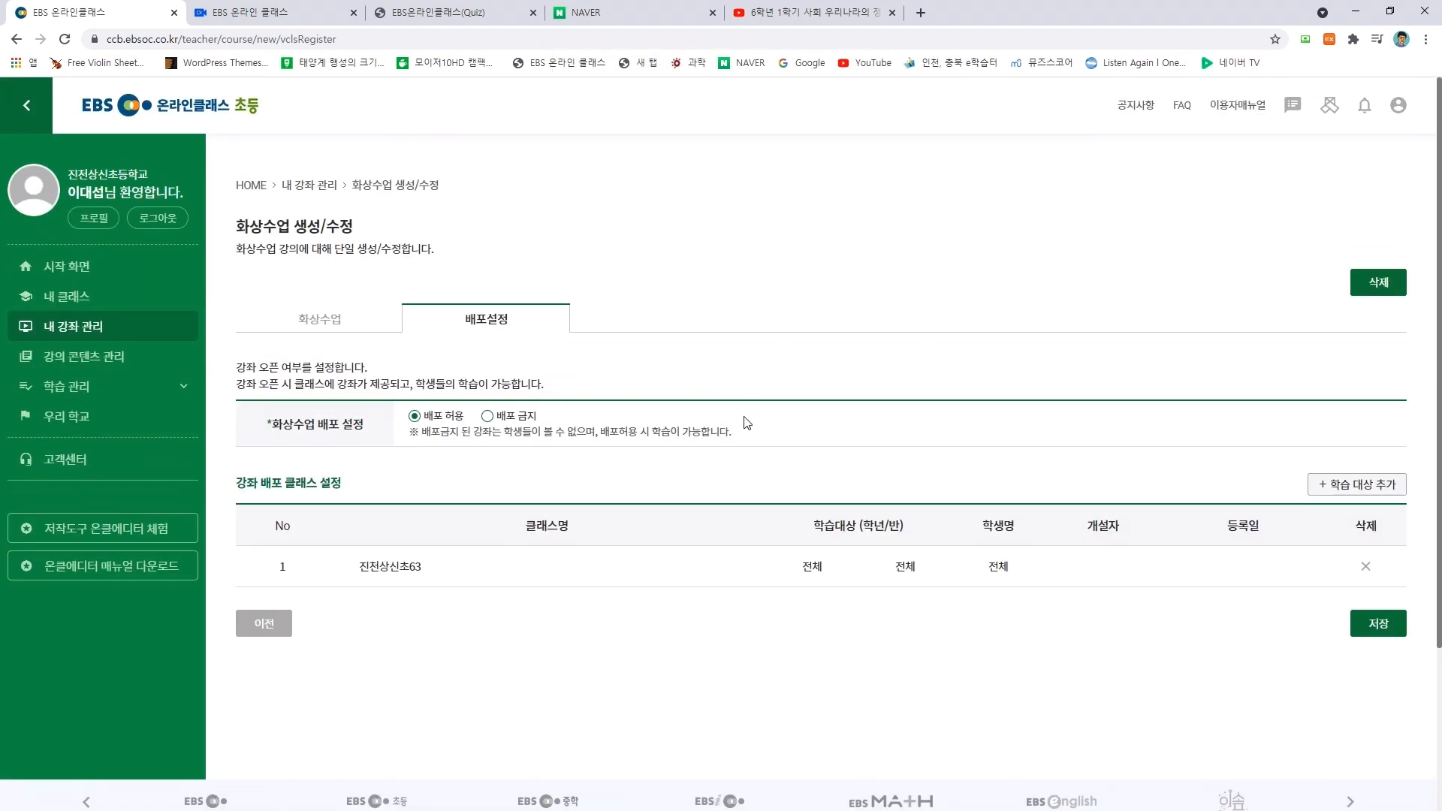
# Step: Return to the 진천상신초63 class home and review the 온클라이브 일정 and 화상수업 안내 cards
pyautogui.scroll(3, 939, 432)
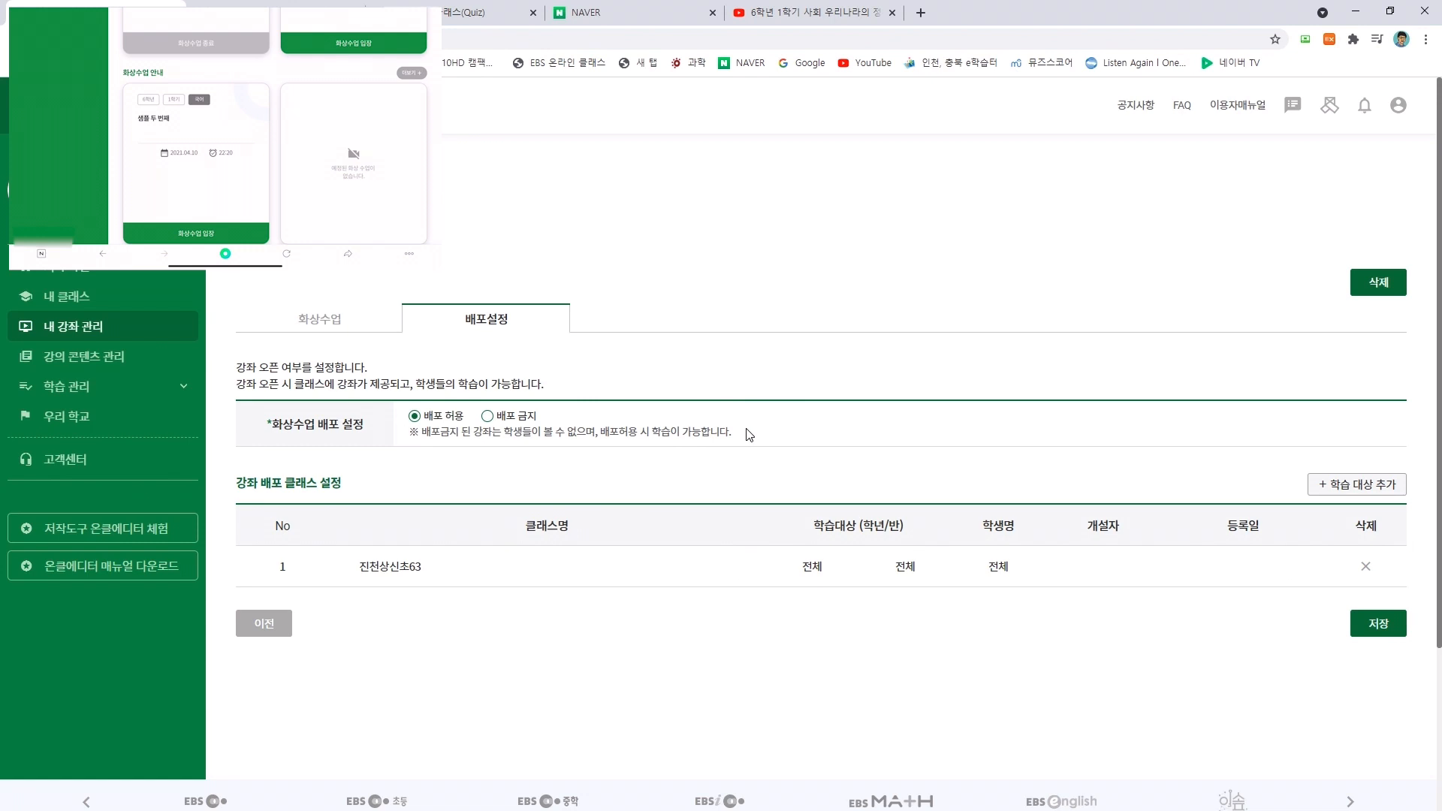
pyautogui.click(75, 304)
pyautogui.scroll(-1, 616, 483)
pyautogui.click(497, 480)
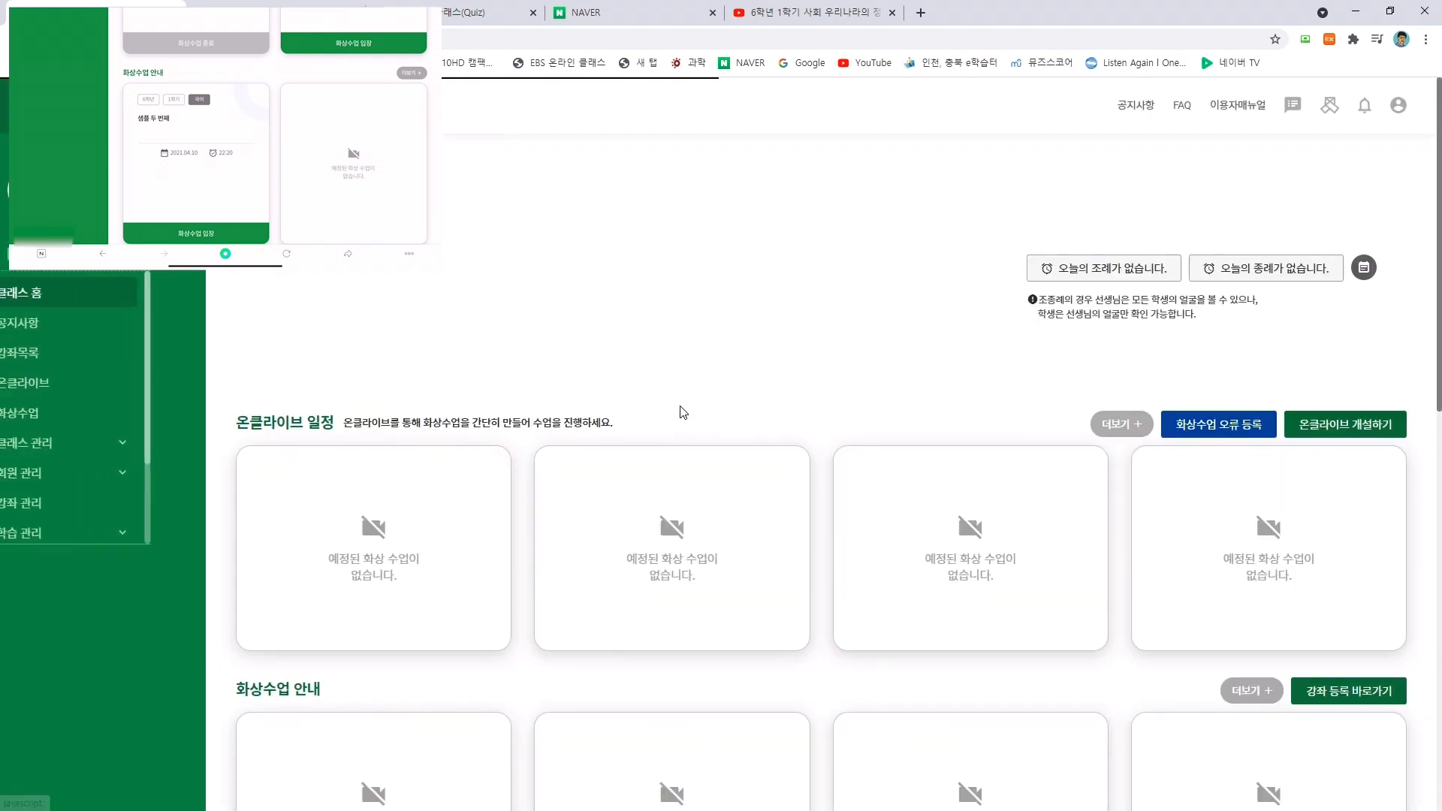
pyautogui.scroll(-5, 669, 375)
pyautogui.scroll(-1, 526, 368)
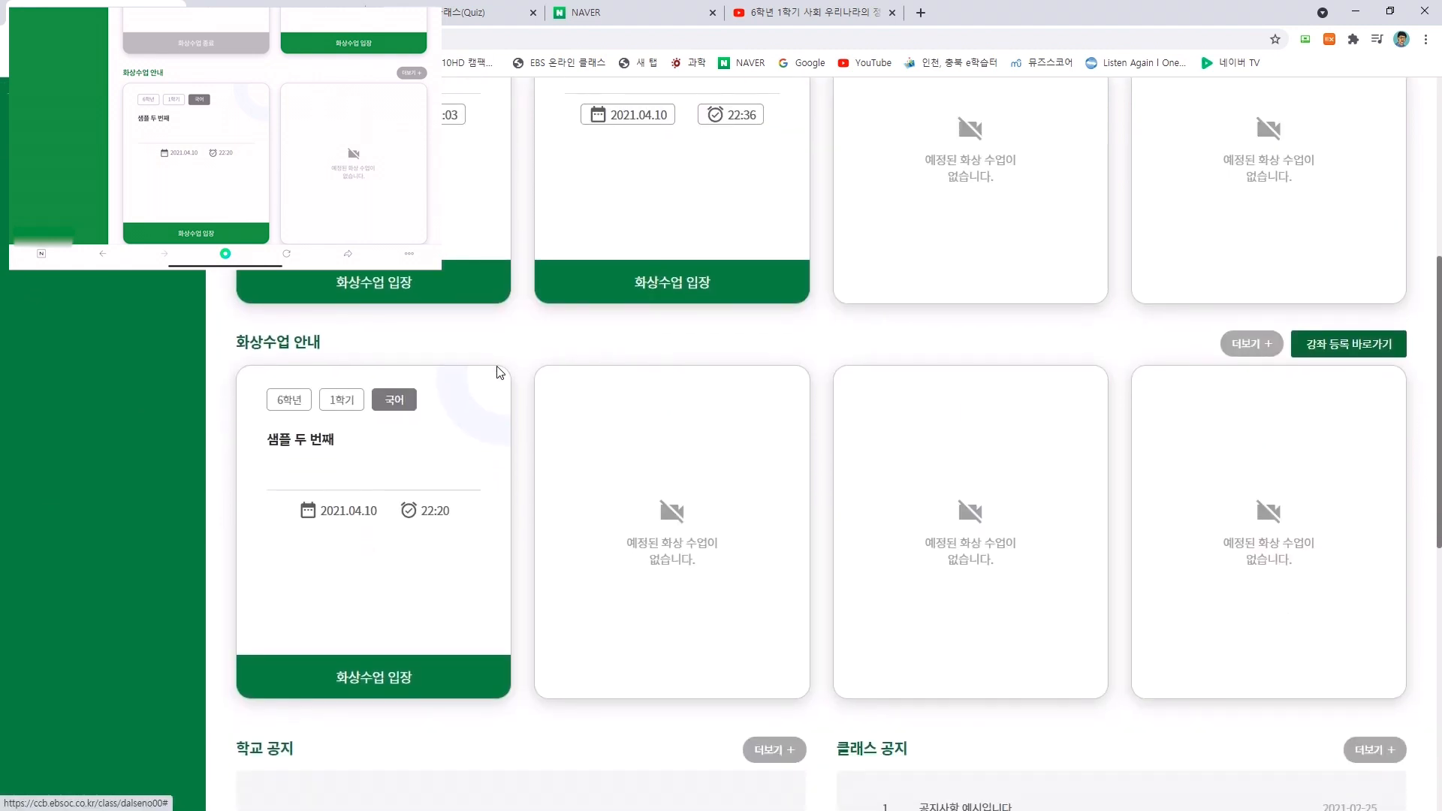
pyautogui.scroll(1, 497, 372)
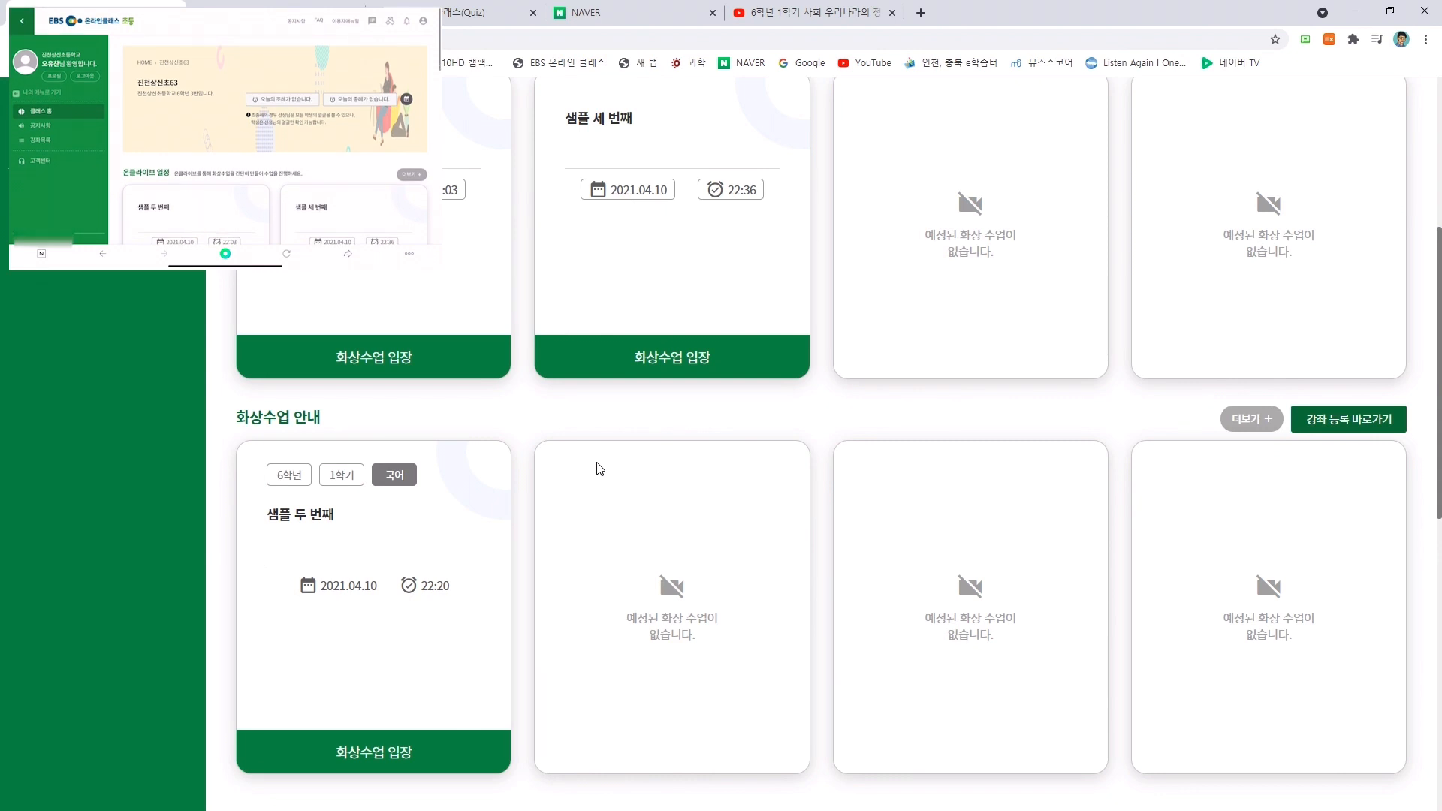
pyautogui.scroll(5, 598, 467)
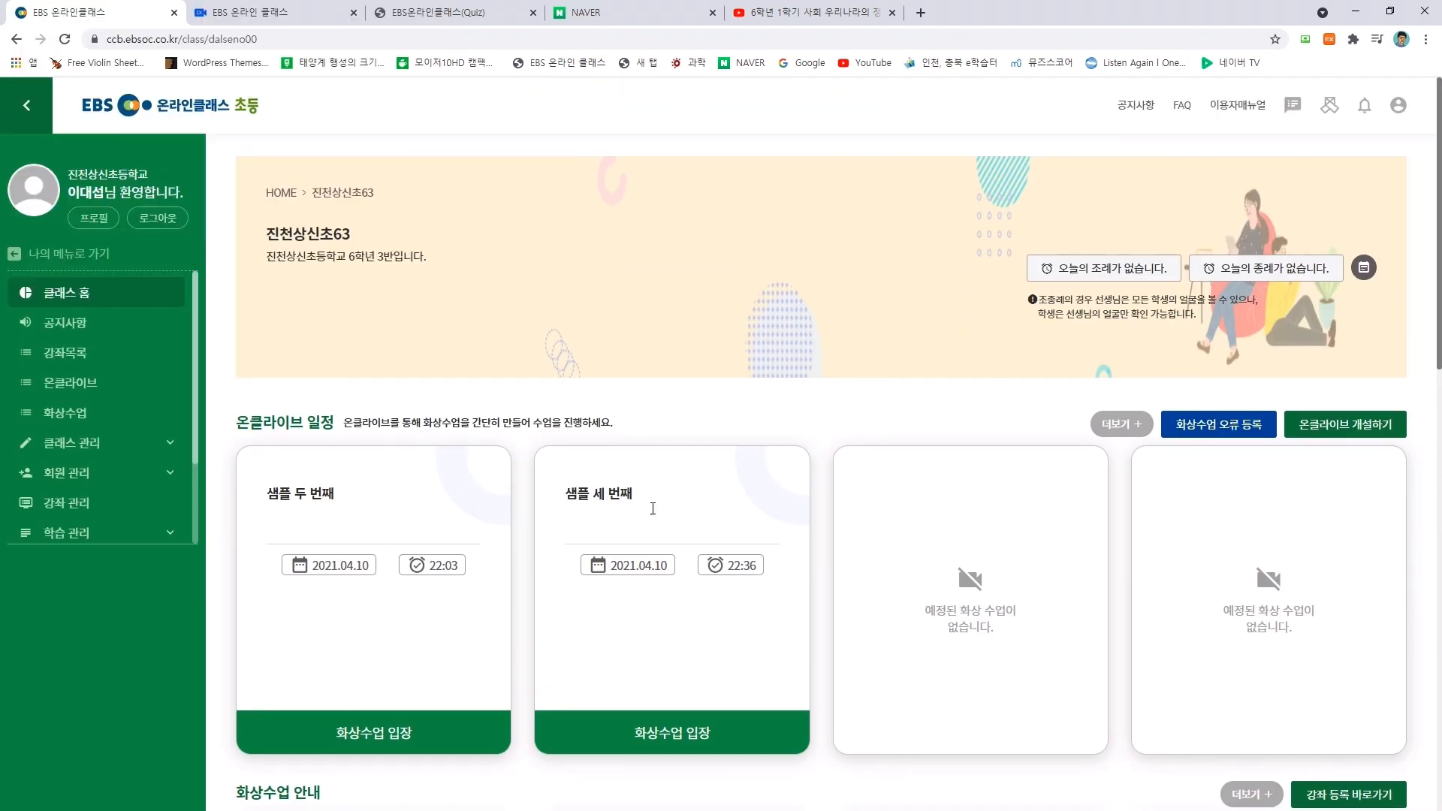